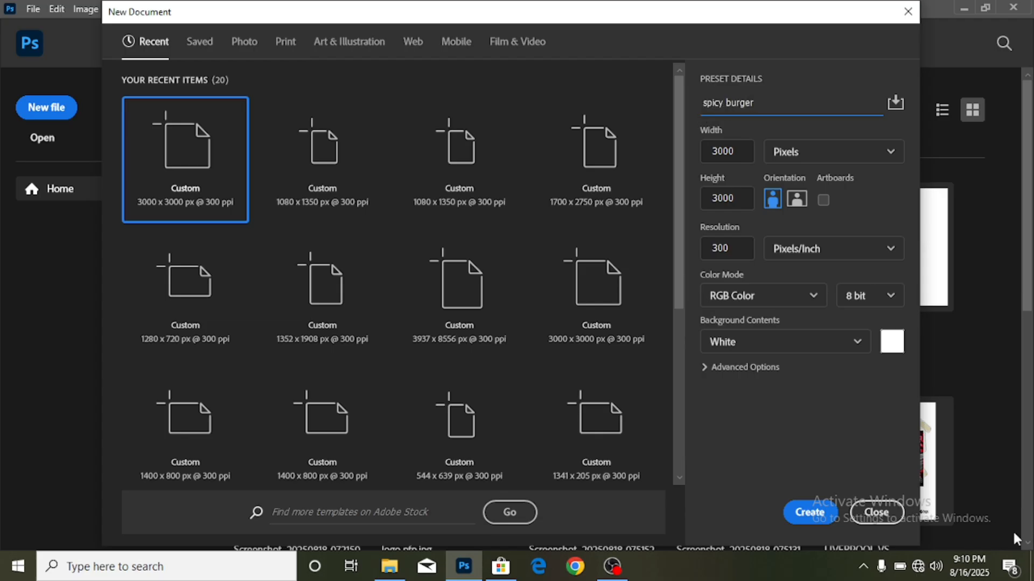
- Create the 3000 × 3000 px, 300 ppi document named 'spicy burger'
click(796, 514)
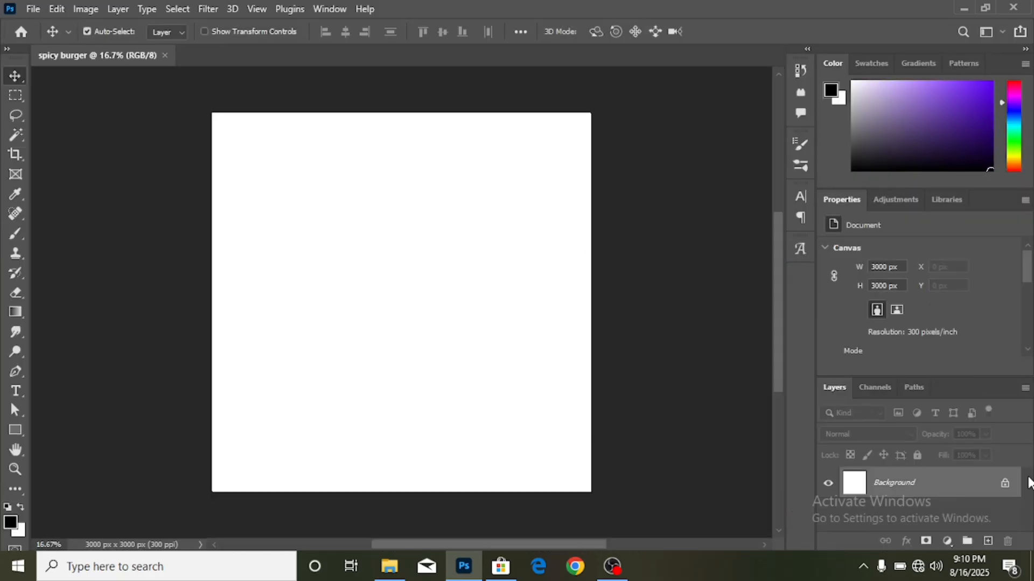
- Unlock the background layer and draw a rectangle covering the whole canvas
click(1004, 484)
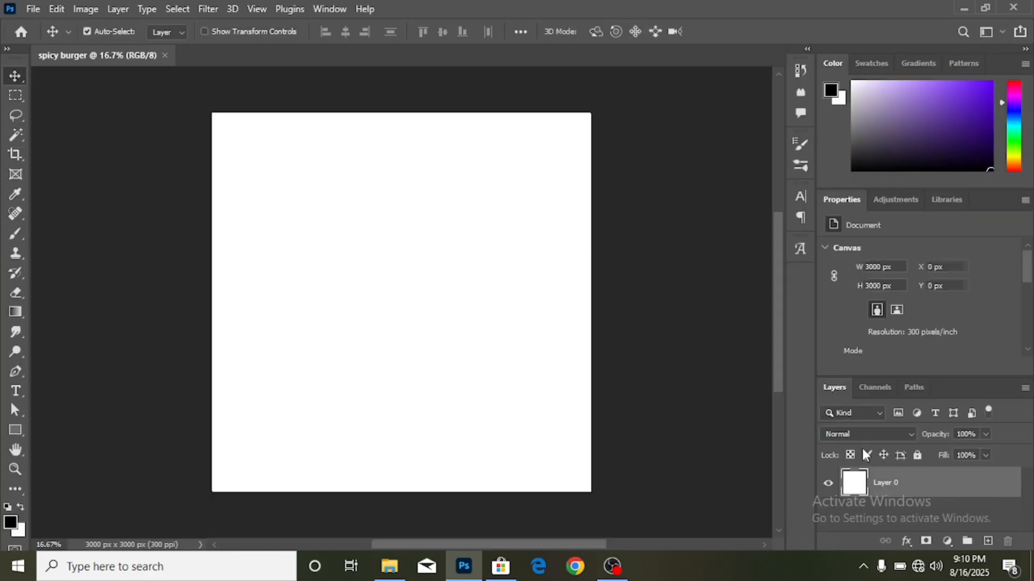
click(12, 435)
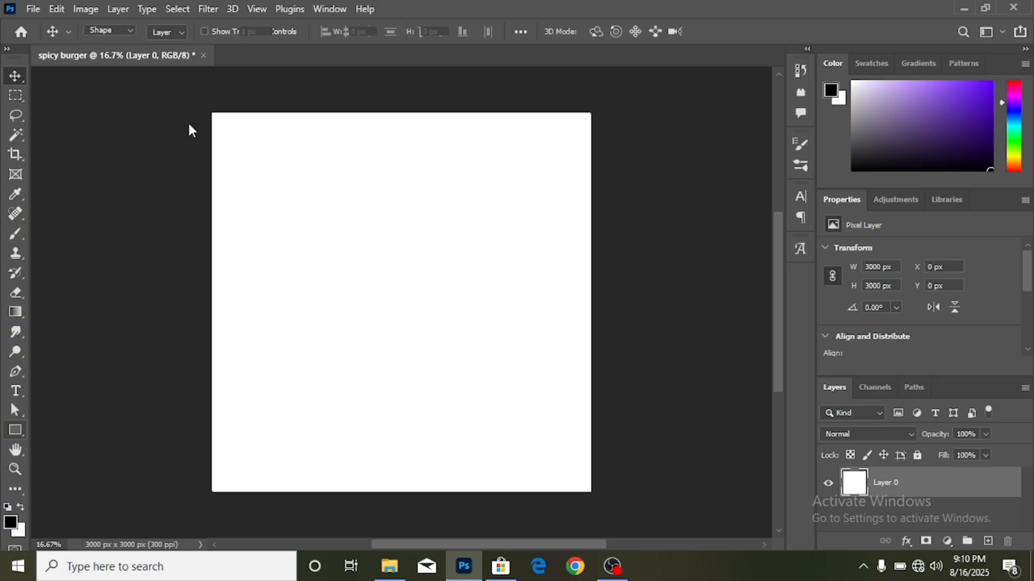
drag(194, 97, 610, 504)
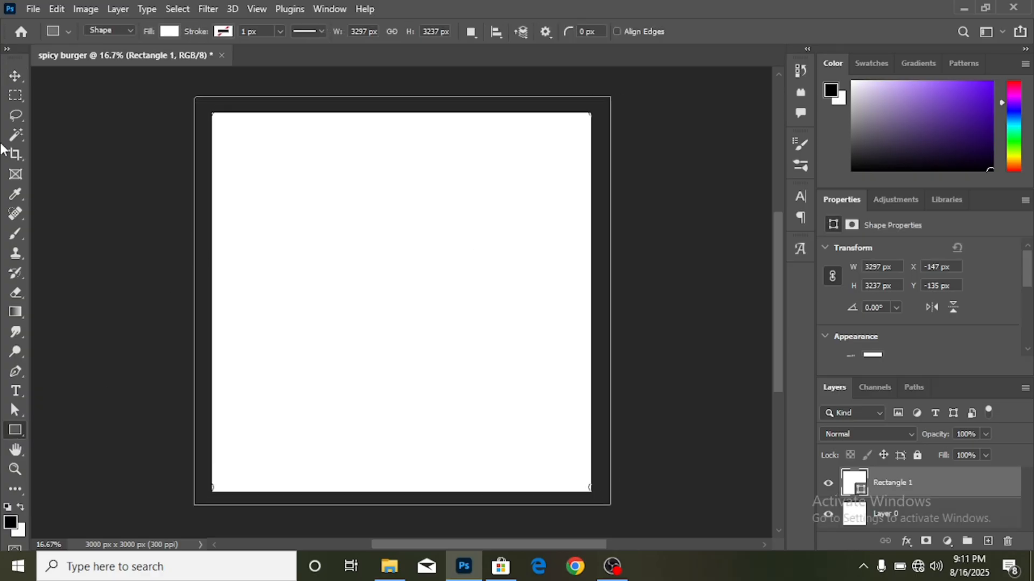
click(19, 79)
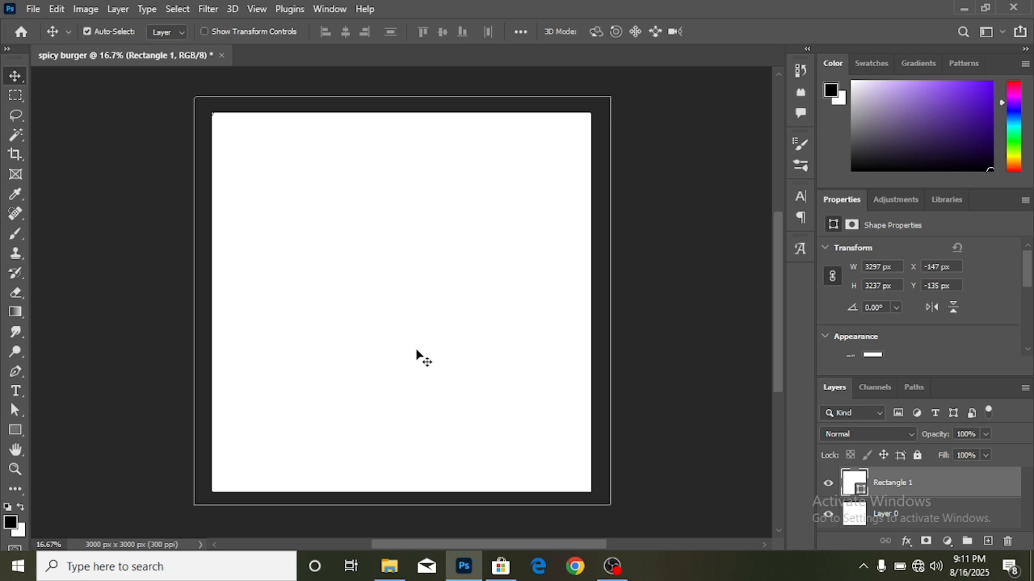
- Fill the full-canvas rectangle with orange-yellow #fdcb01
click(875, 356)
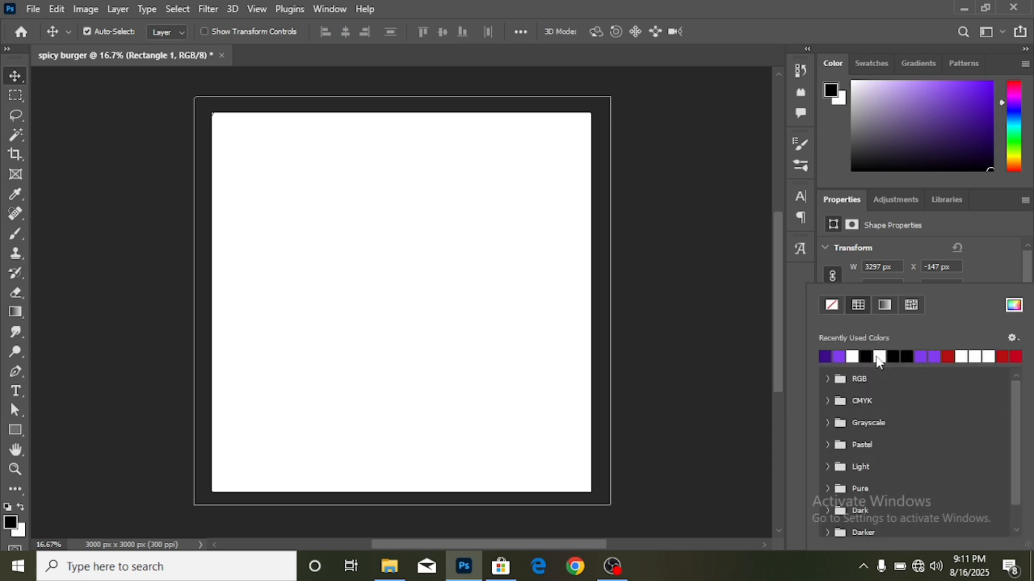
click(1015, 307)
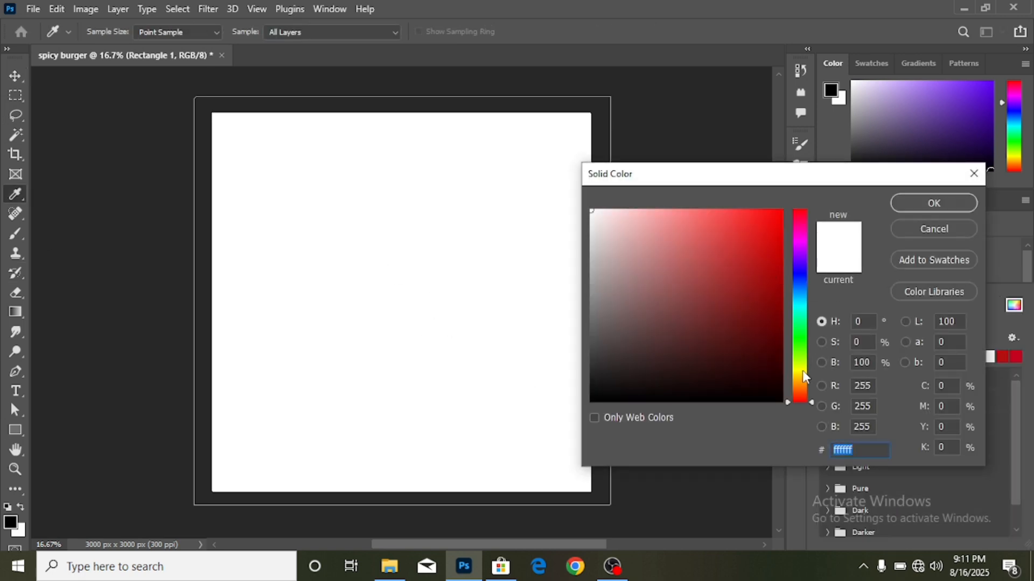
click(802, 372)
click(763, 264)
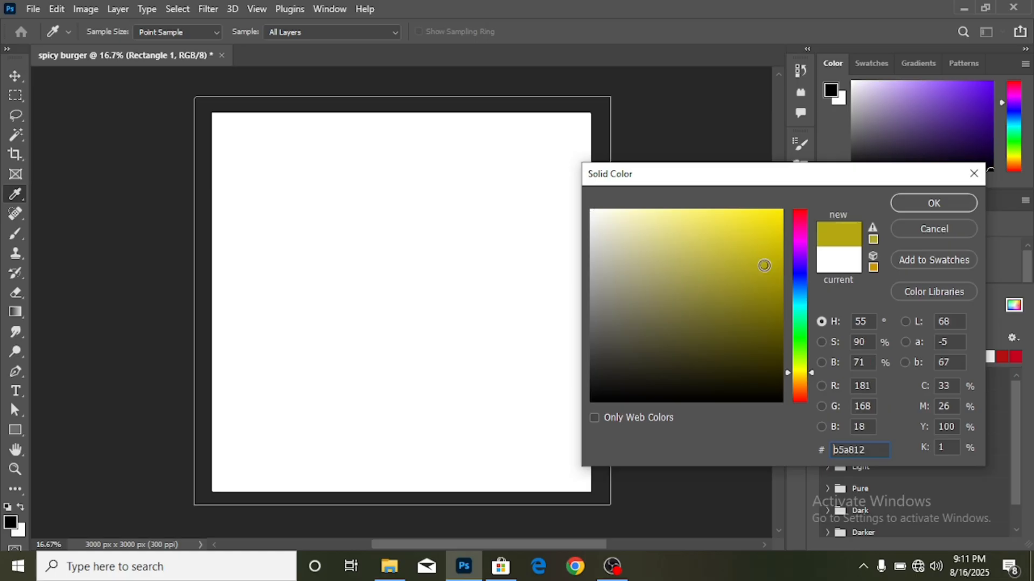
click(773, 215)
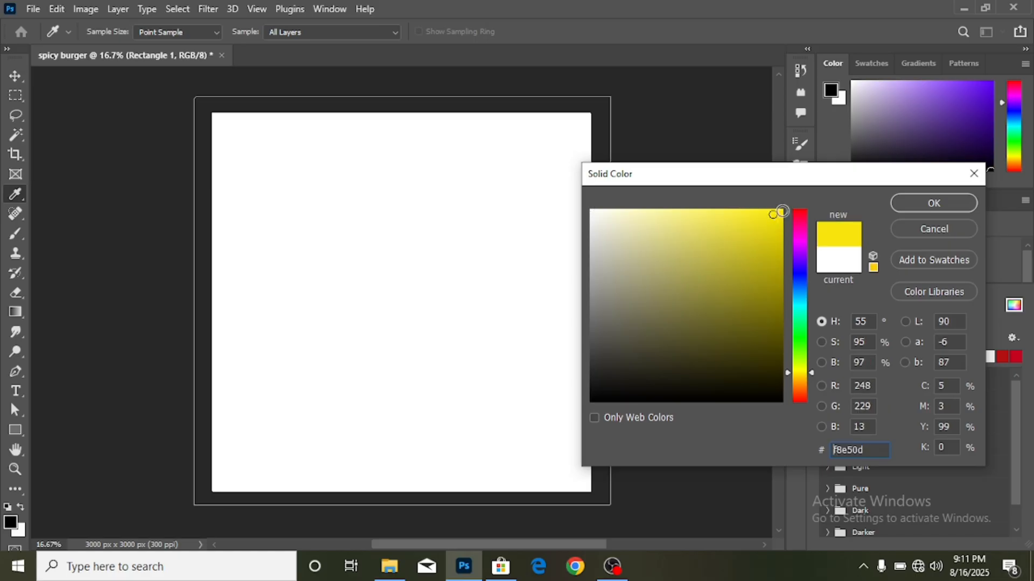
click(781, 211)
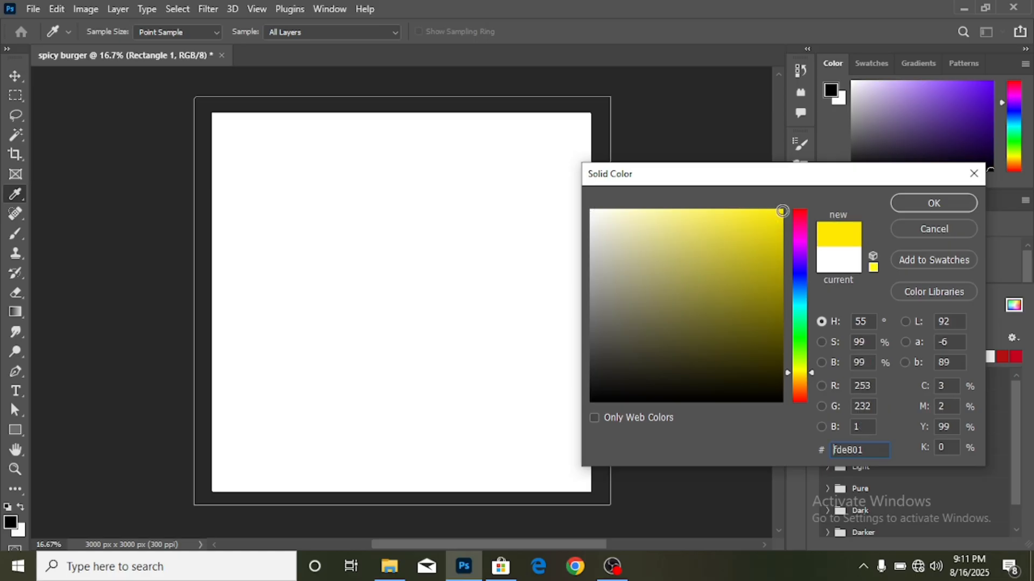
click(802, 378)
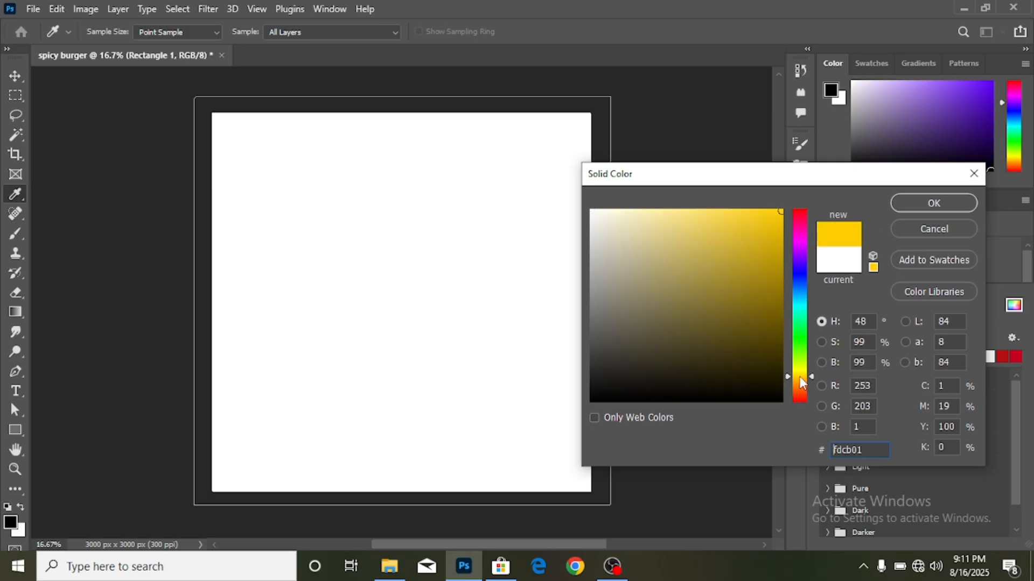
click(915, 202)
key(v)
scroll(495, 278, up, 1)
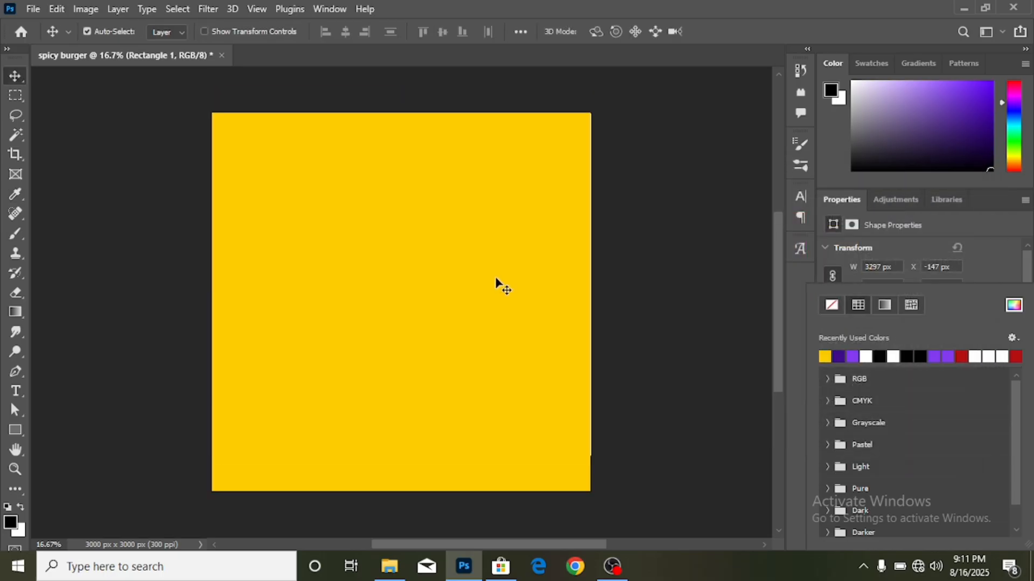
click(635, 358)
click(108, 459)
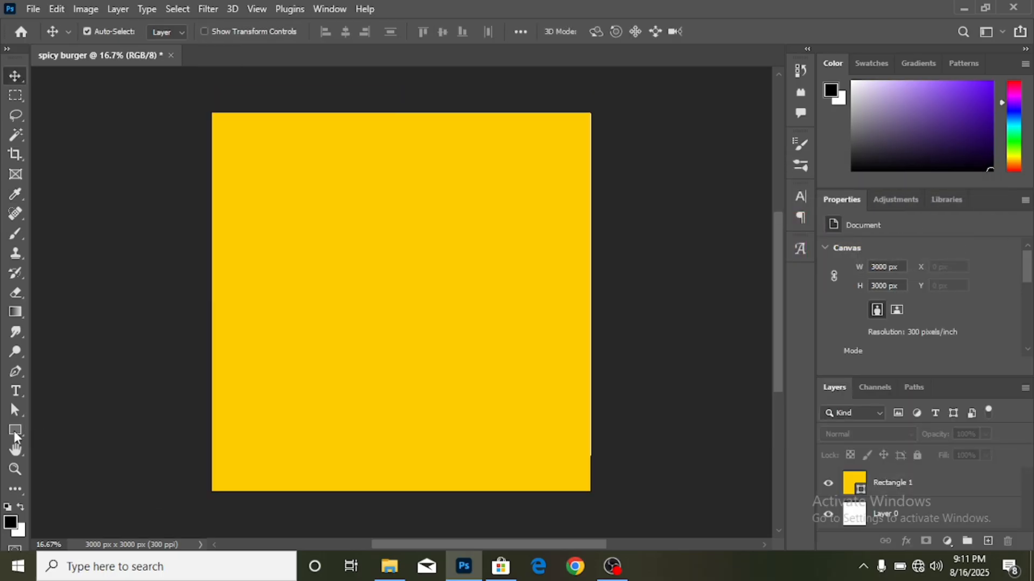
- Draw a white 1635 × 2181 px rectangle on the left of the canvas, ready to transform
click(15, 431)
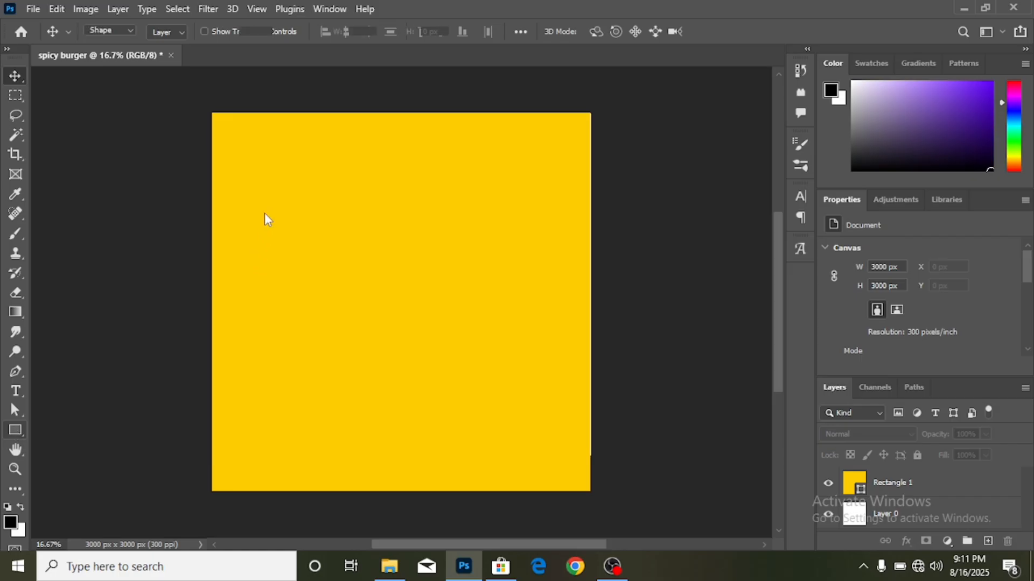
drag(247, 172, 454, 446)
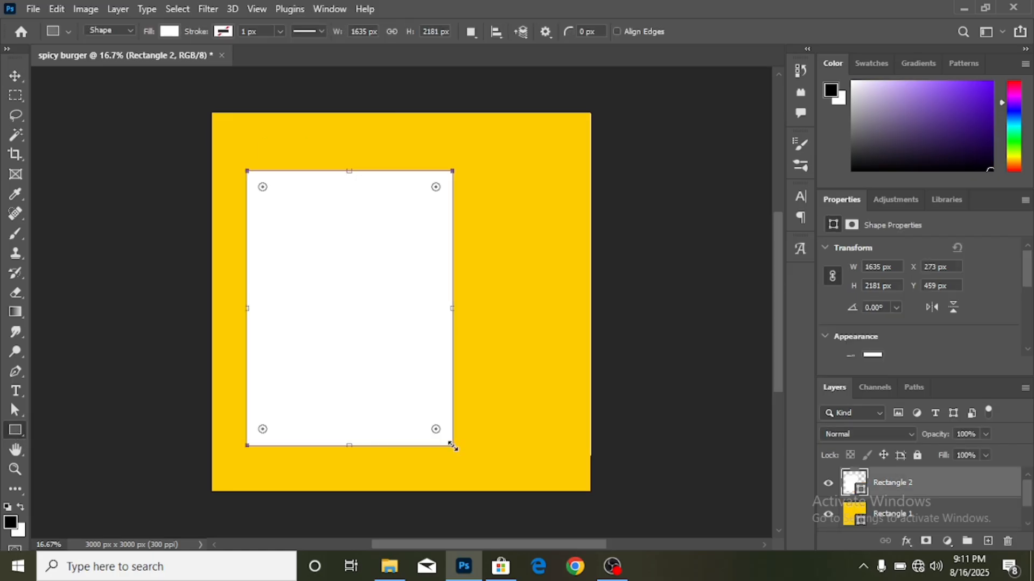
key(v)
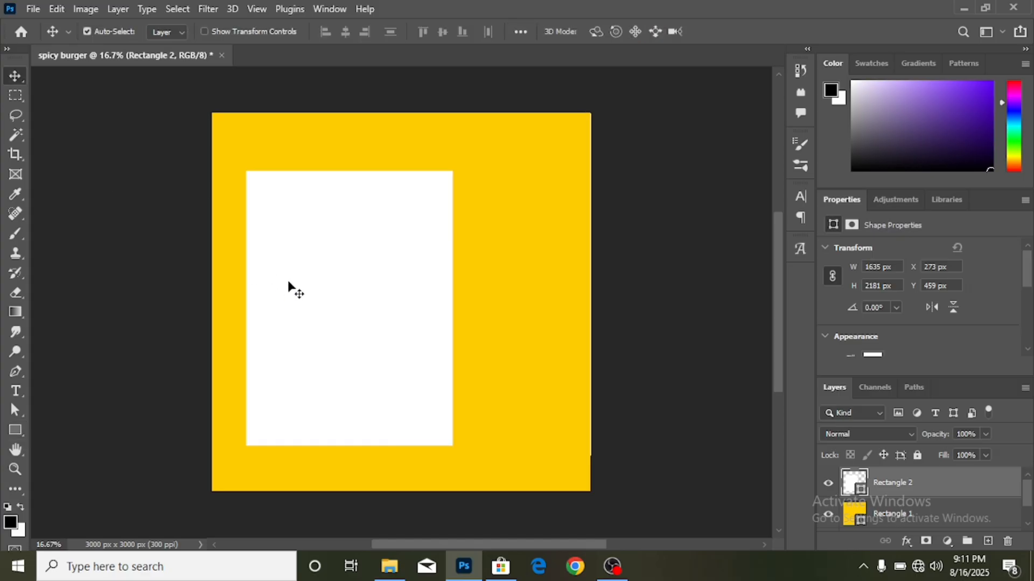
key(ctrl+t)
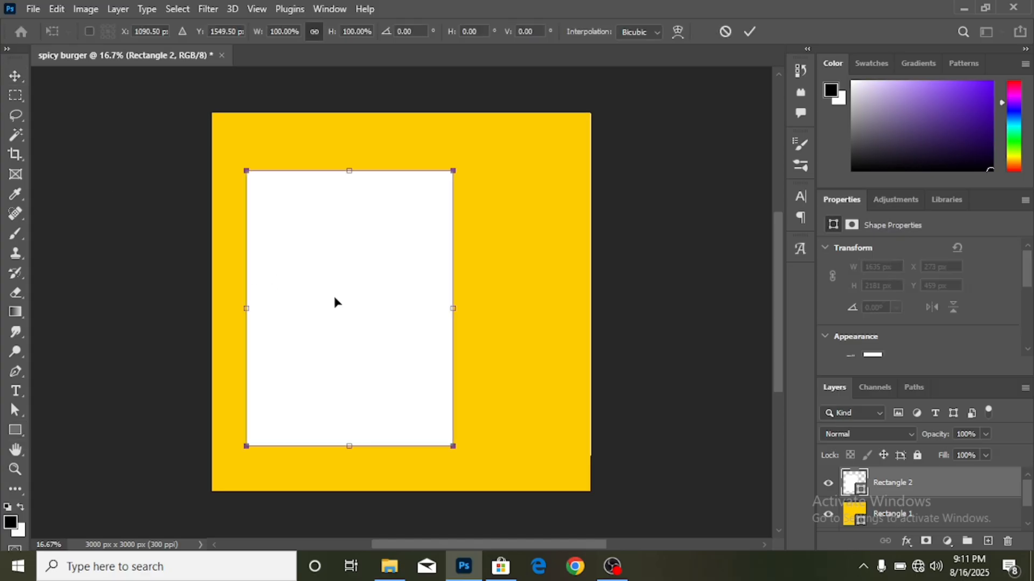
- Distort the white rectangle, dragging its corners so the bottom edge slants diagonally
right_click(336, 302)
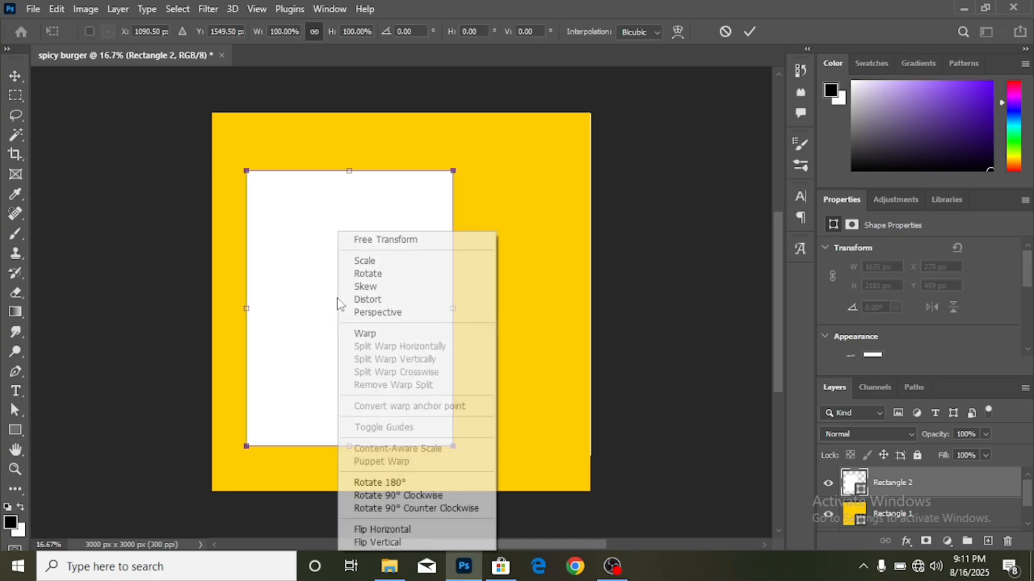
click(377, 305)
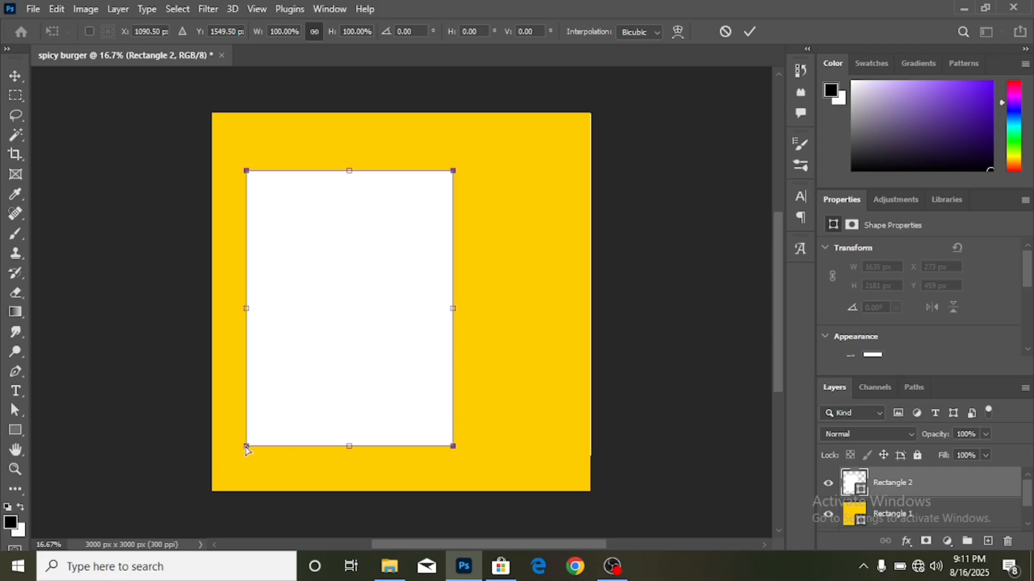
drag(247, 450, 248, 533)
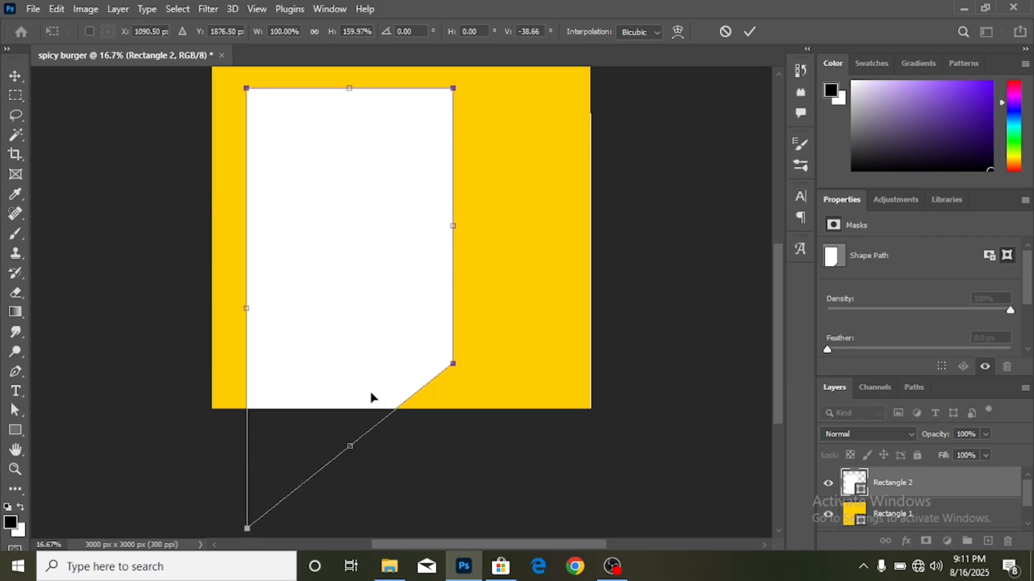
drag(454, 366, 452, 327)
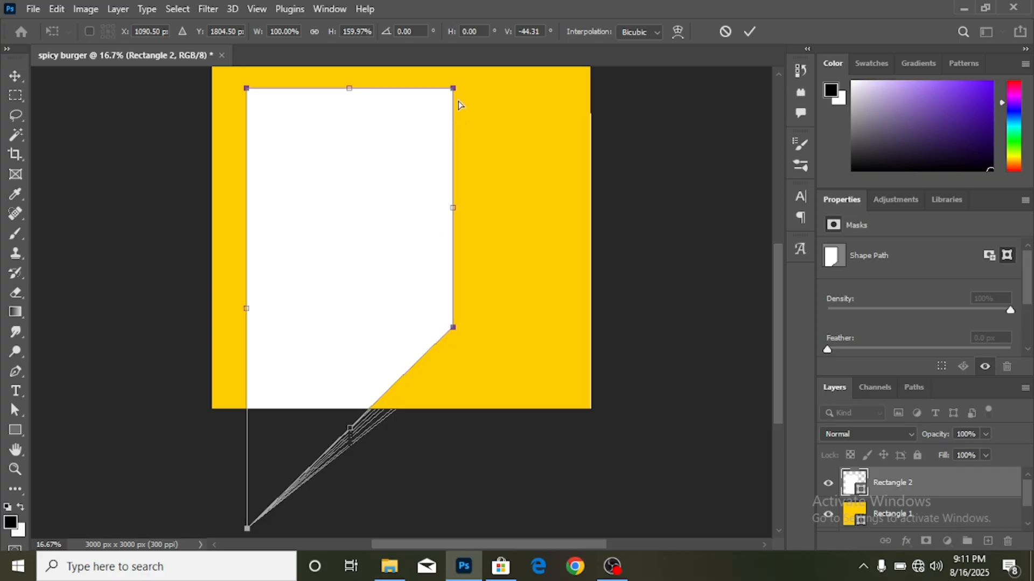
drag(455, 89, 439, 89)
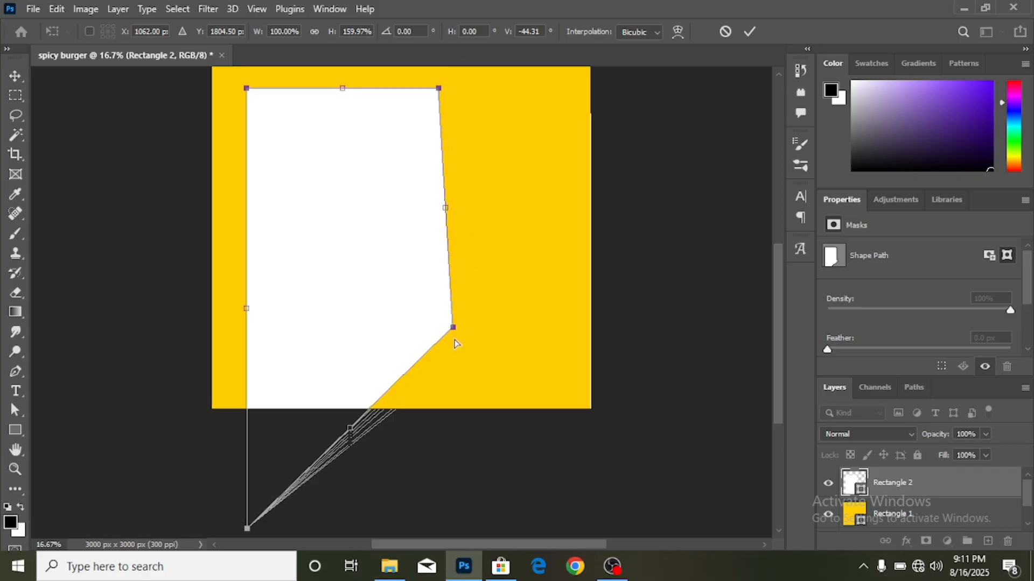
drag(452, 330, 428, 342)
scroll(273, 427, right, 3)
scroll(275, 428, left, 5)
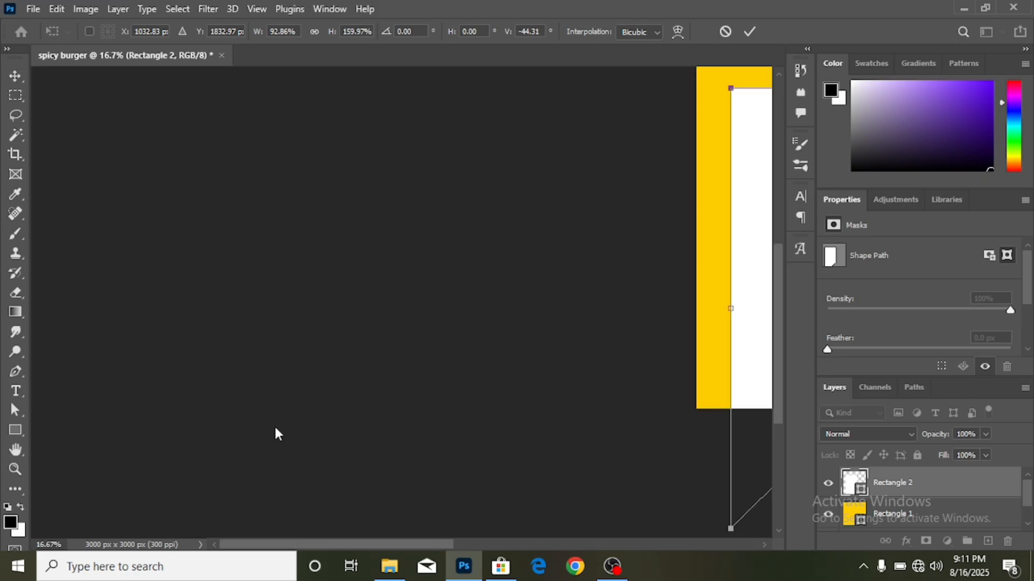
scroll(275, 428, right, 5)
scroll(275, 428, left, 5)
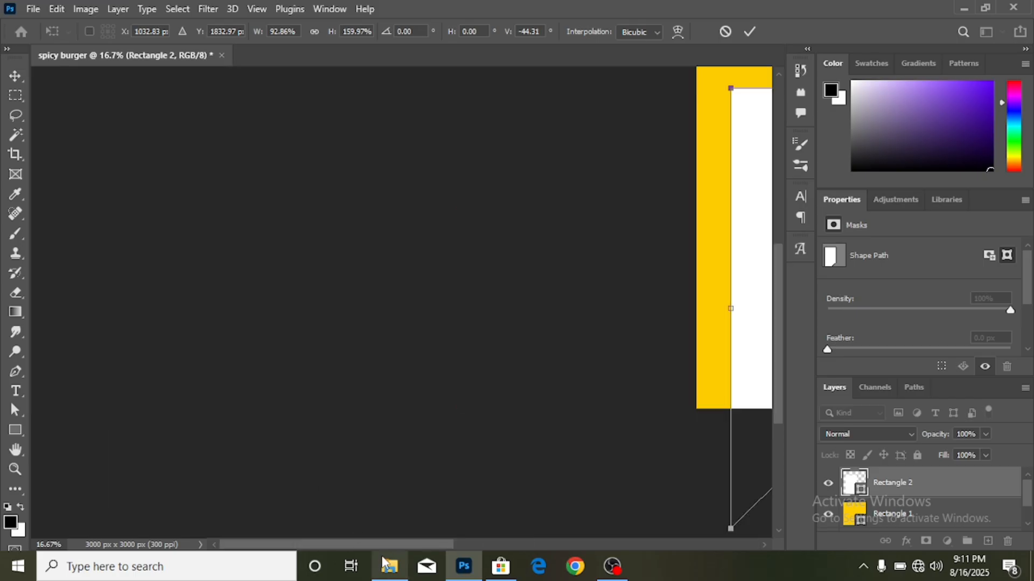
drag(379, 545, 520, 554)
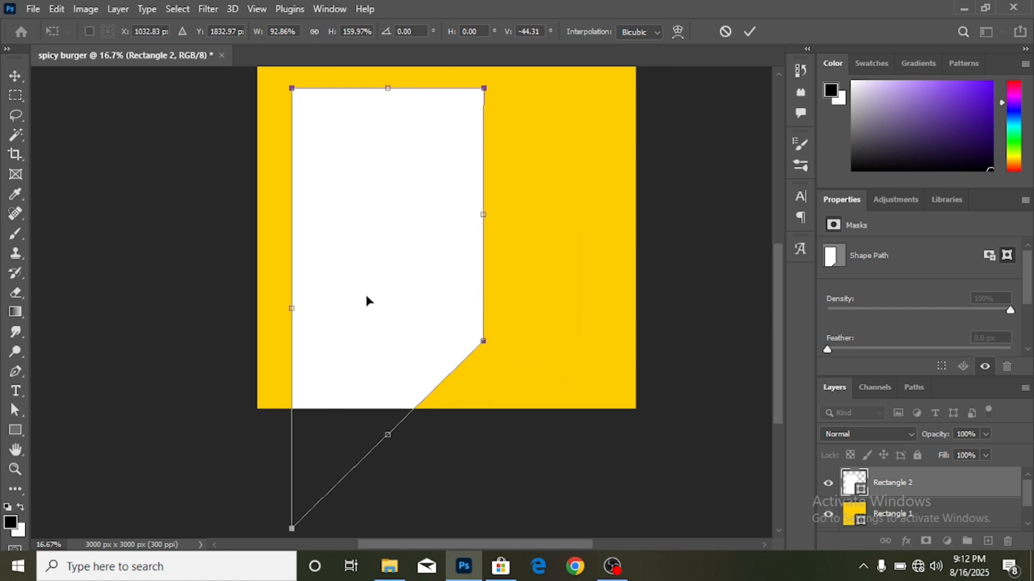
- Commit the distortion and move the white panel to the canvas's top-left edge
click(750, 32)
drag(417, 300, 330, 241)
scroll(473, 323, up, 2)
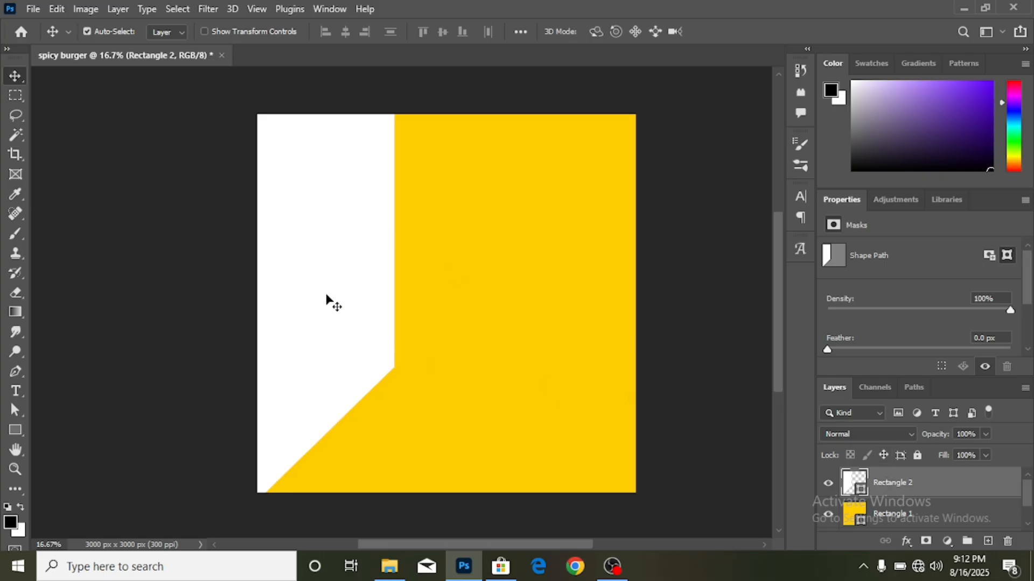
- Duplicate the white panel and flip the copy horizontally onto the right side
drag(326, 297, 557, 300)
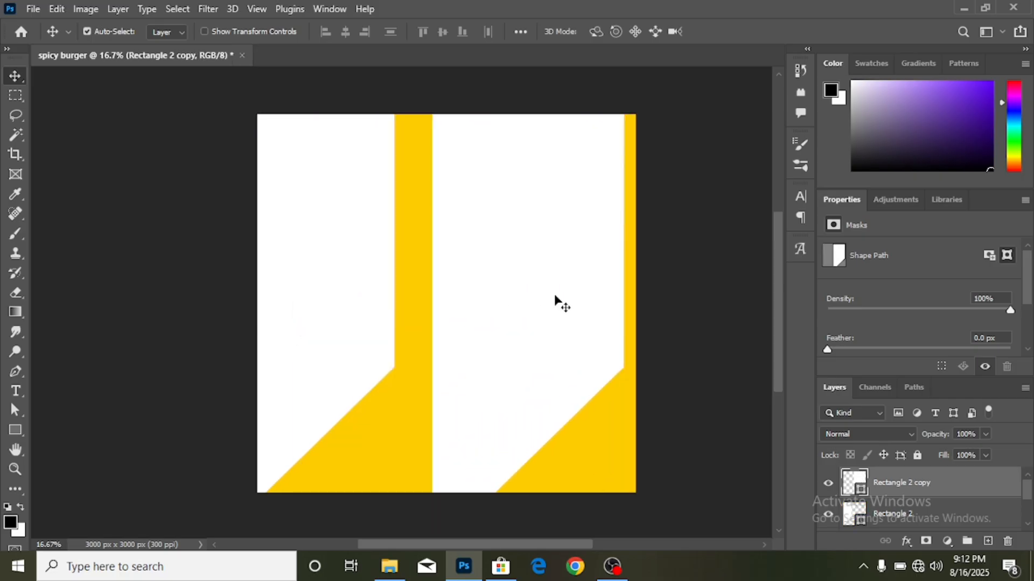
key(ctrl+t)
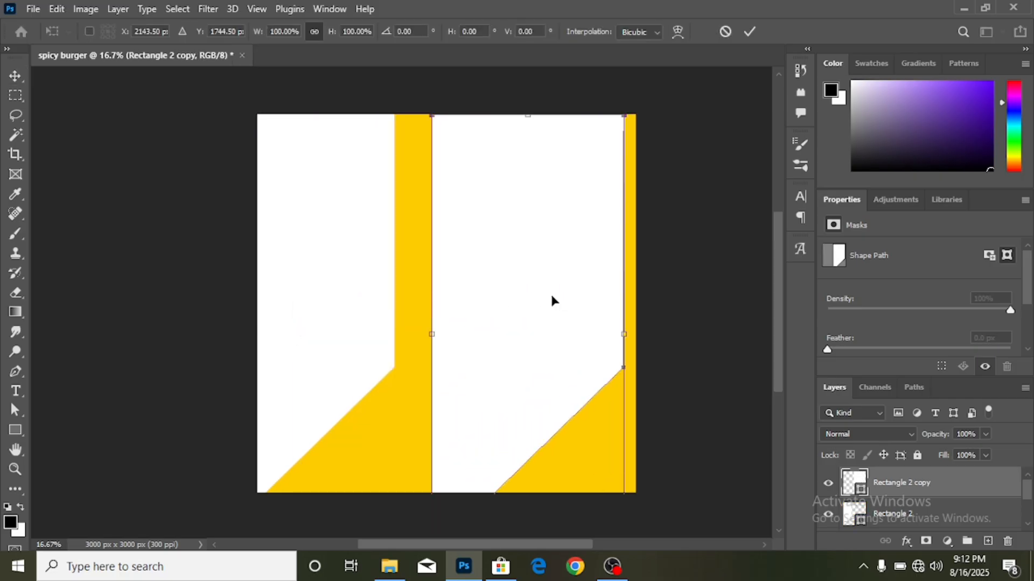
right_click(555, 302)
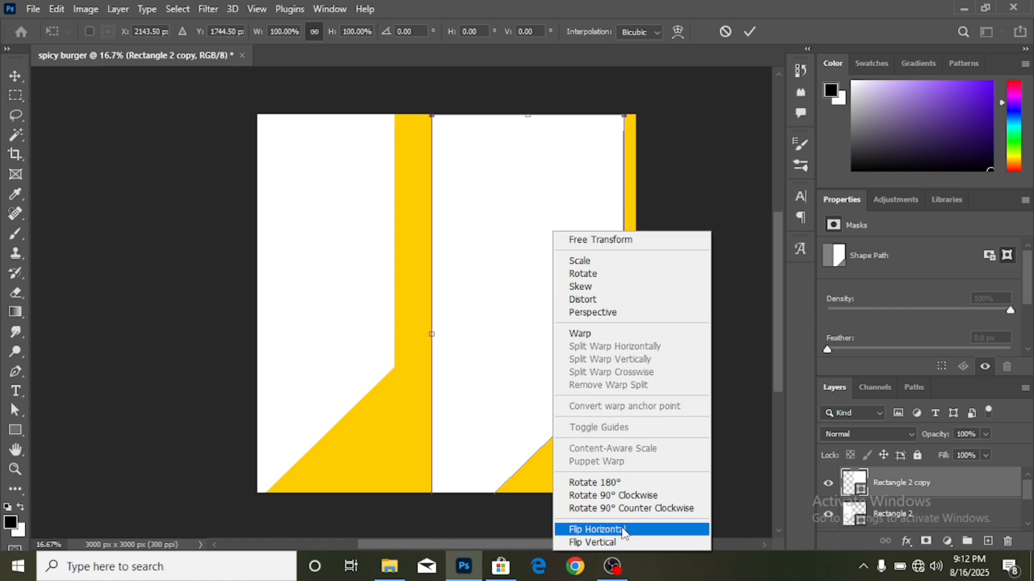
click(622, 532)
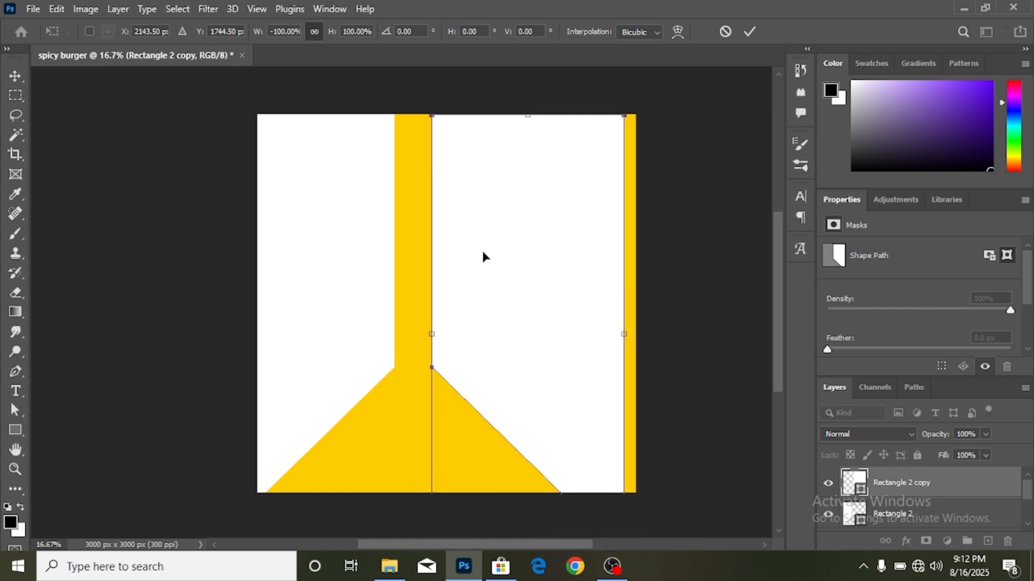
drag(483, 257, 550, 257)
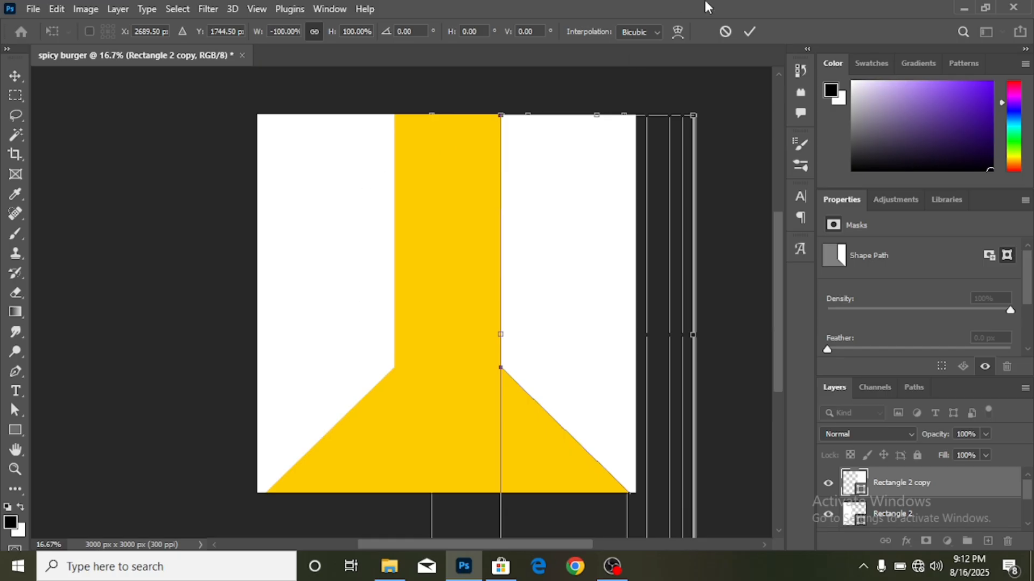
click(749, 31)
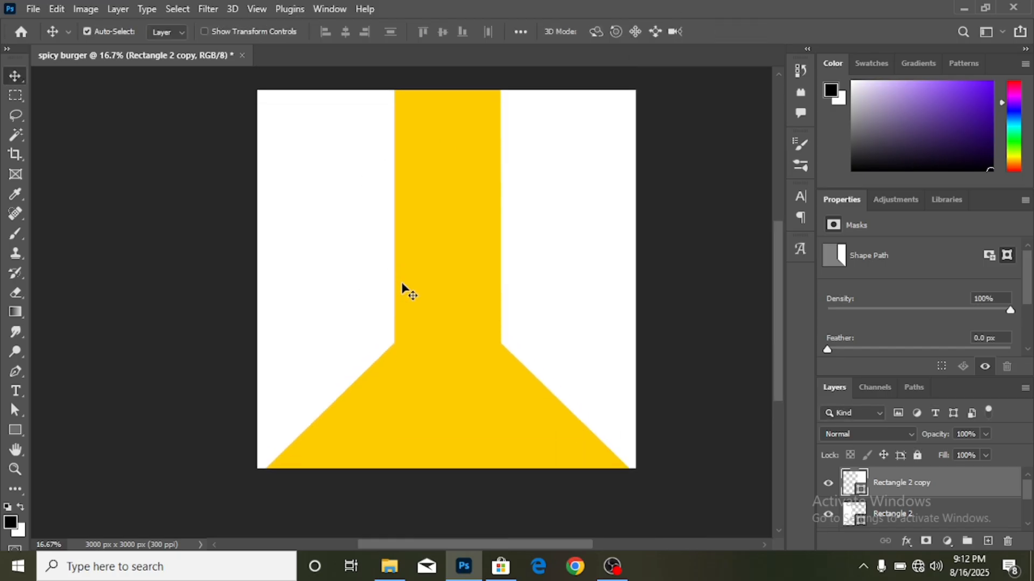
- Spread the two white panels apart to widen the central yellow column
drag(363, 285, 331, 285)
drag(554, 270, 575, 269)
scroll(503, 365, down, 2)
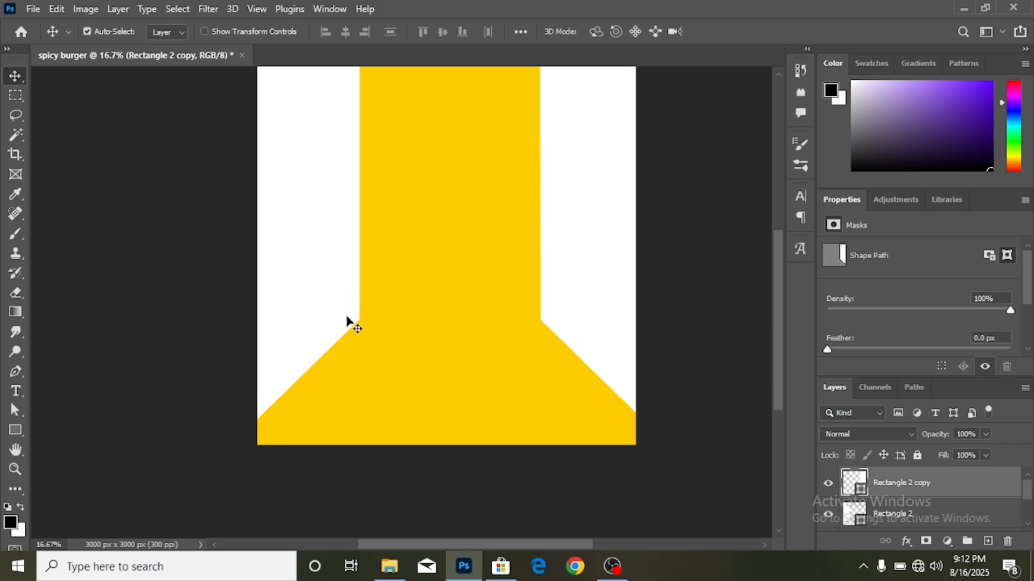
scroll(357, 332, up, 3)
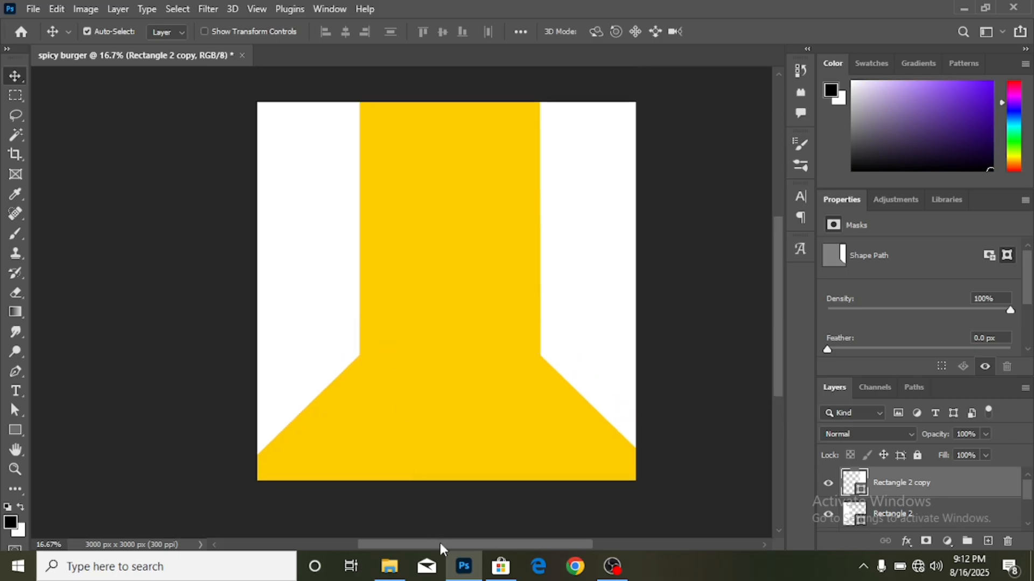
drag(440, 544, 453, 544)
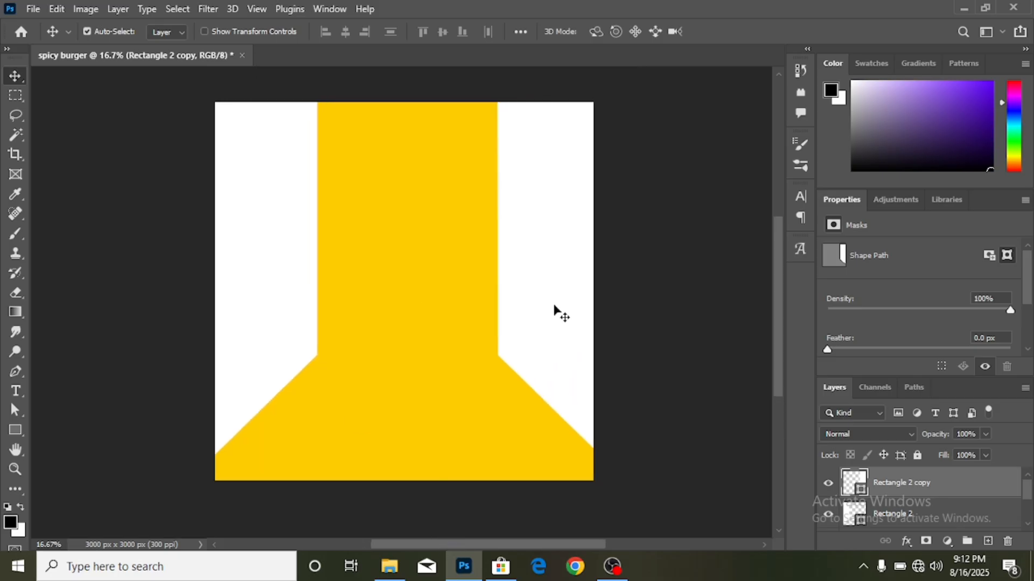
- Add a Gradient Overlay layer style to Rectangle 2 copy
click(906, 541)
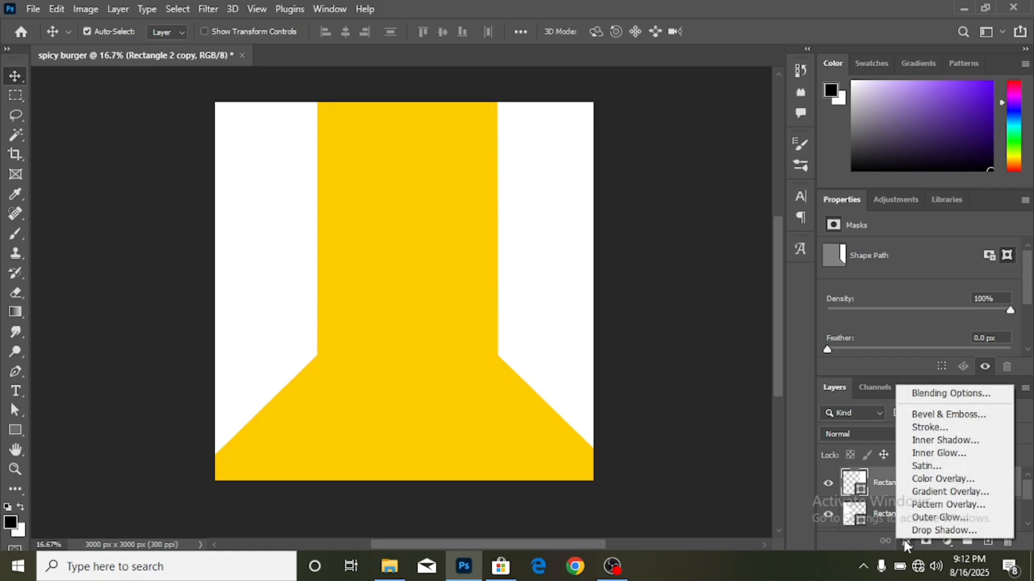
click(947, 491)
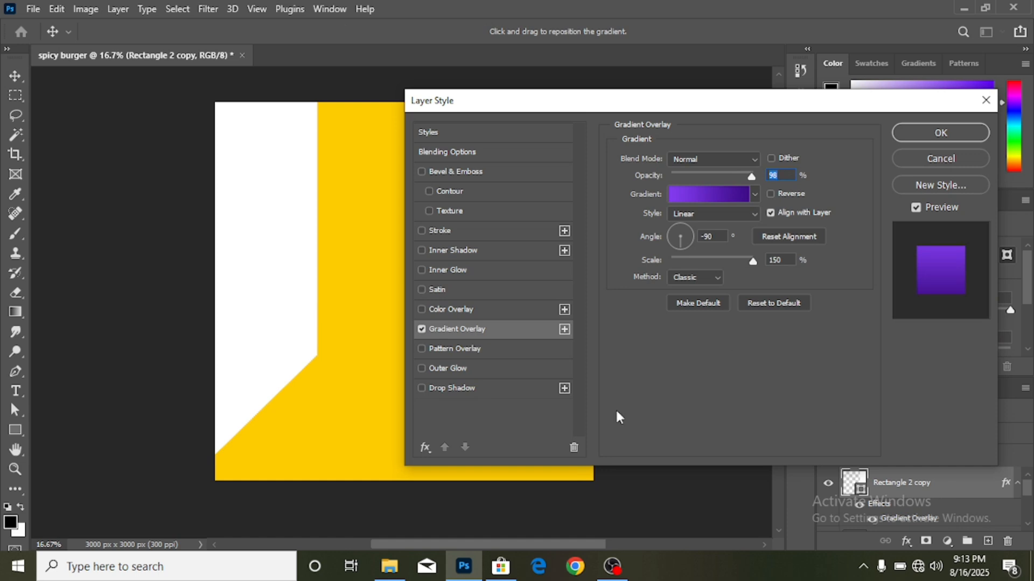
drag(532, 545, 615, 548)
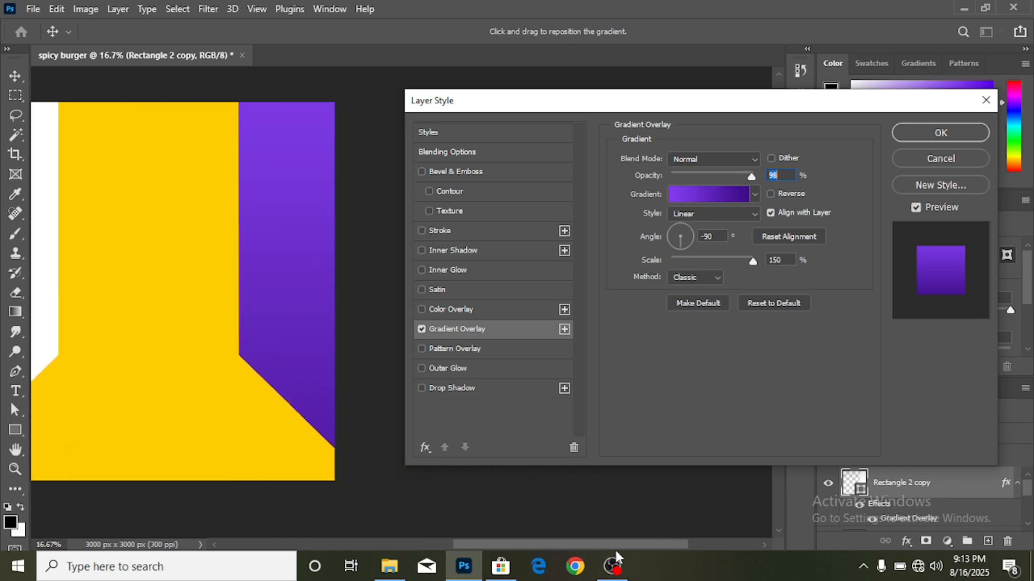
- Use the orange preset gradient with a canvas-yellow right stop, angled at 90°
click(713, 195)
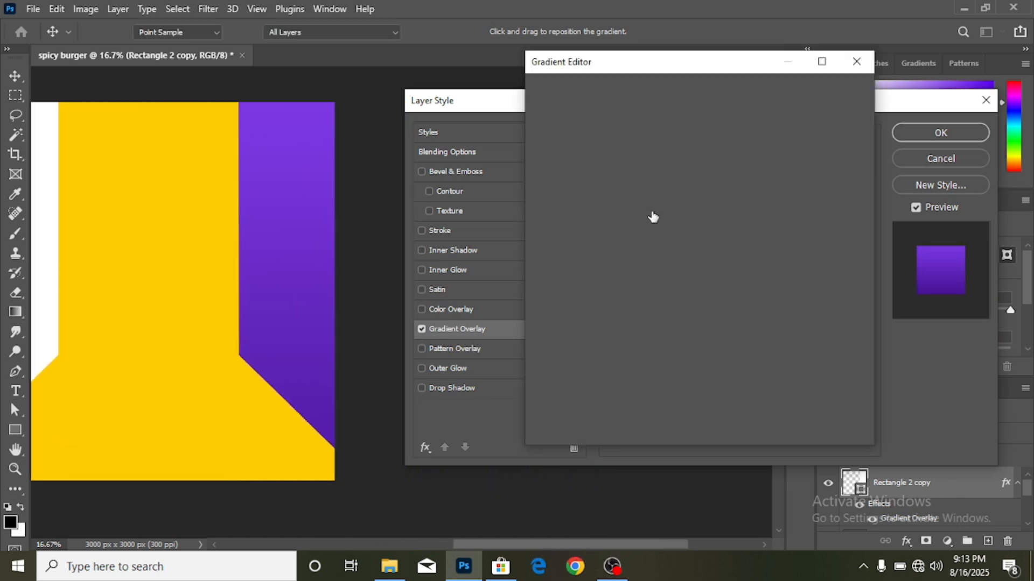
scroll(657, 174, down, 3)
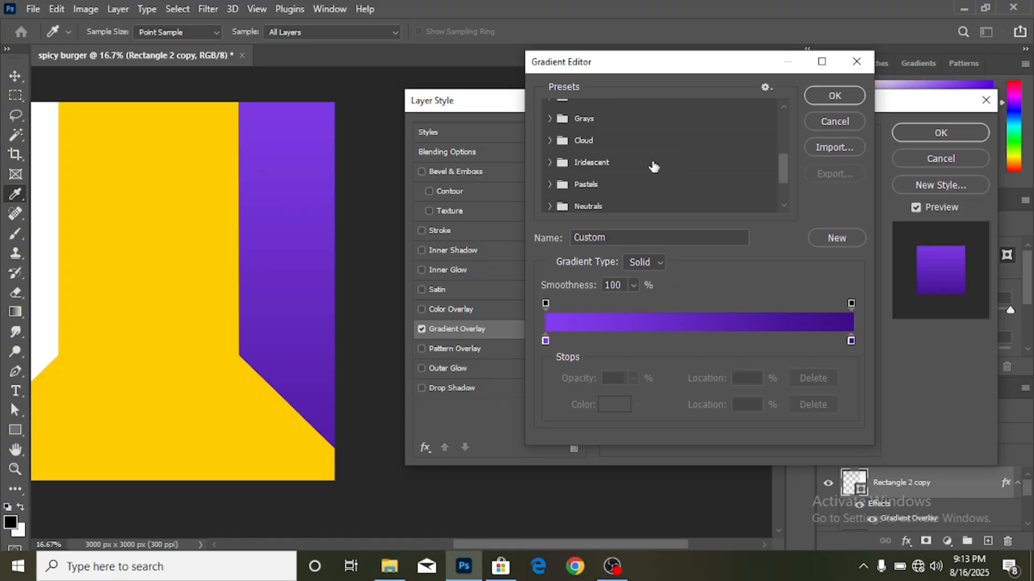
scroll(653, 169, down, 1)
scroll(657, 174, down, 3)
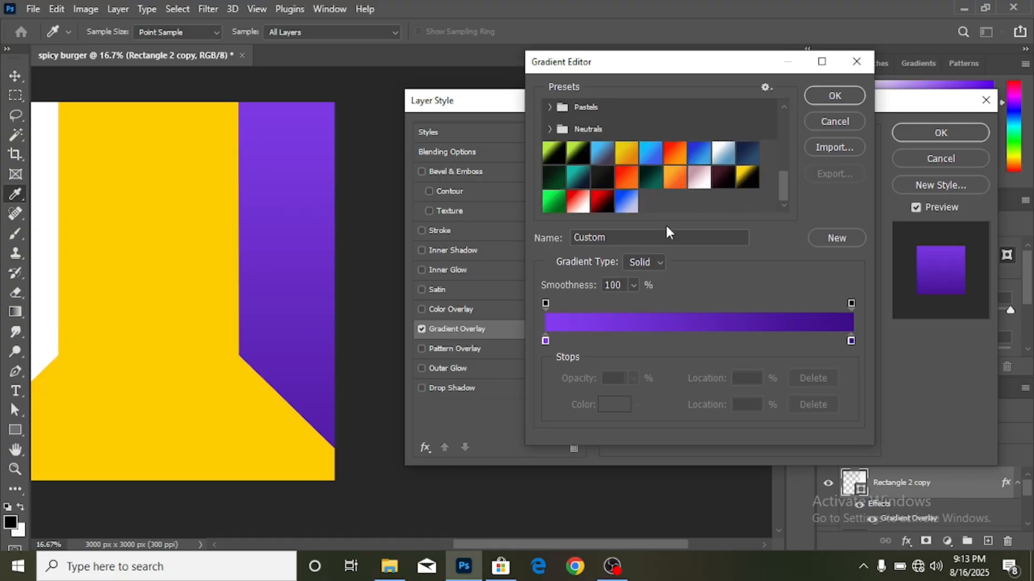
click(676, 180)
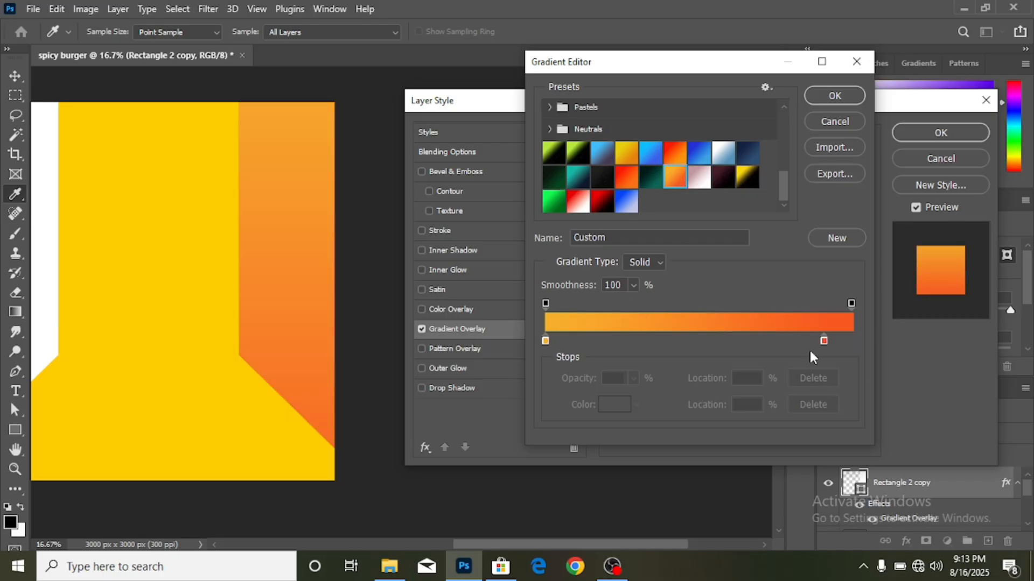
click(825, 341)
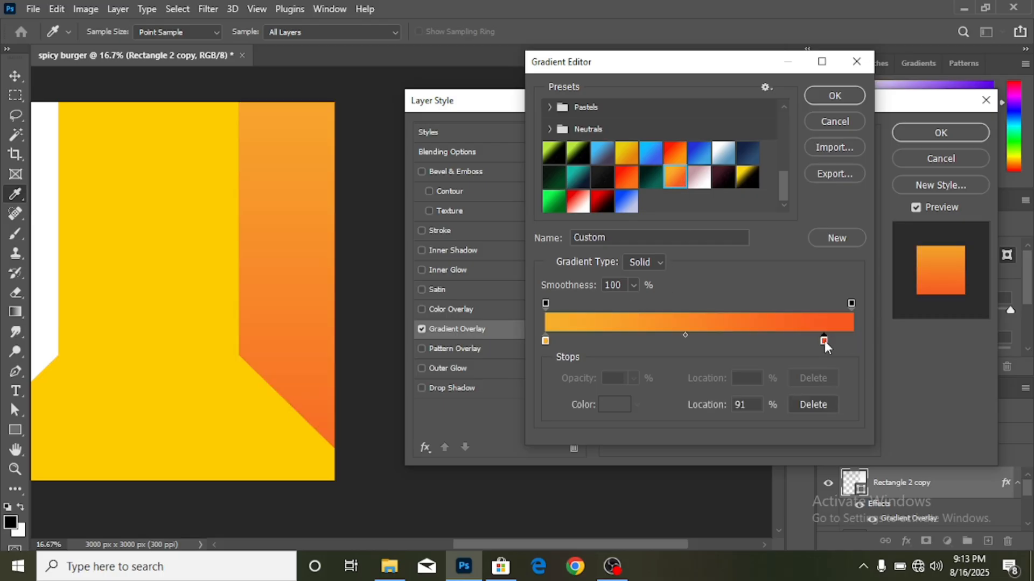
click(613, 407)
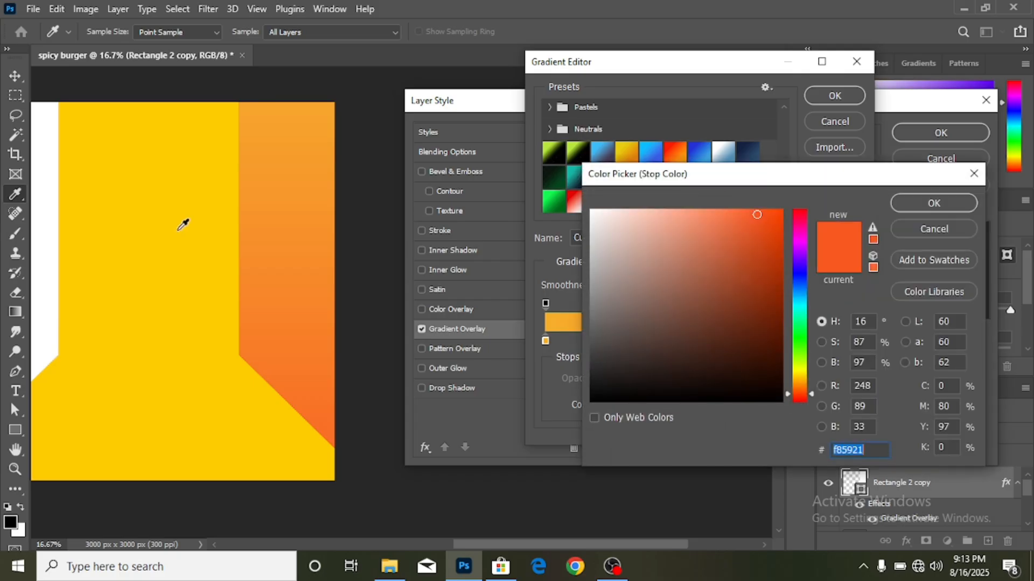
click(176, 231)
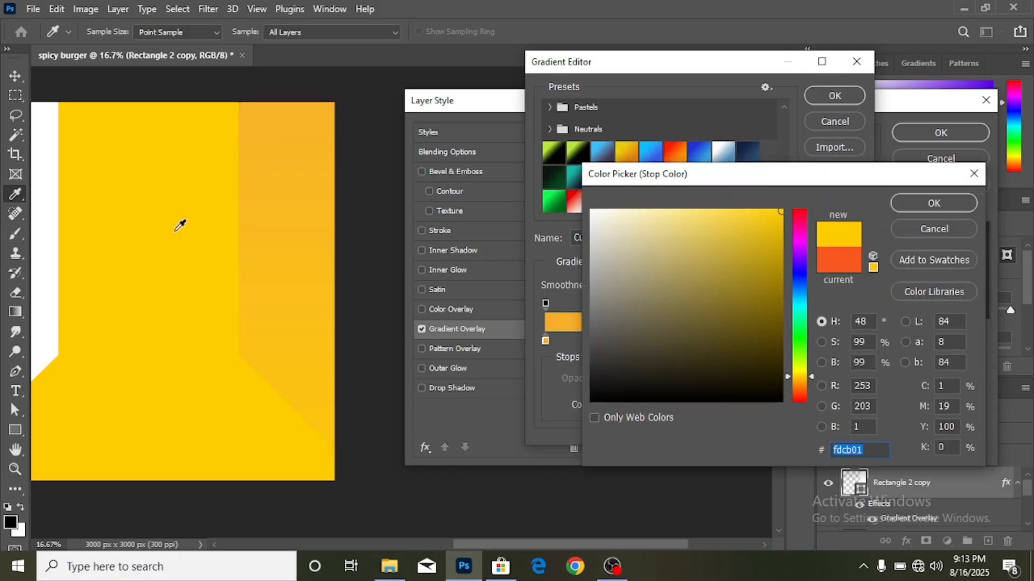
click(933, 204)
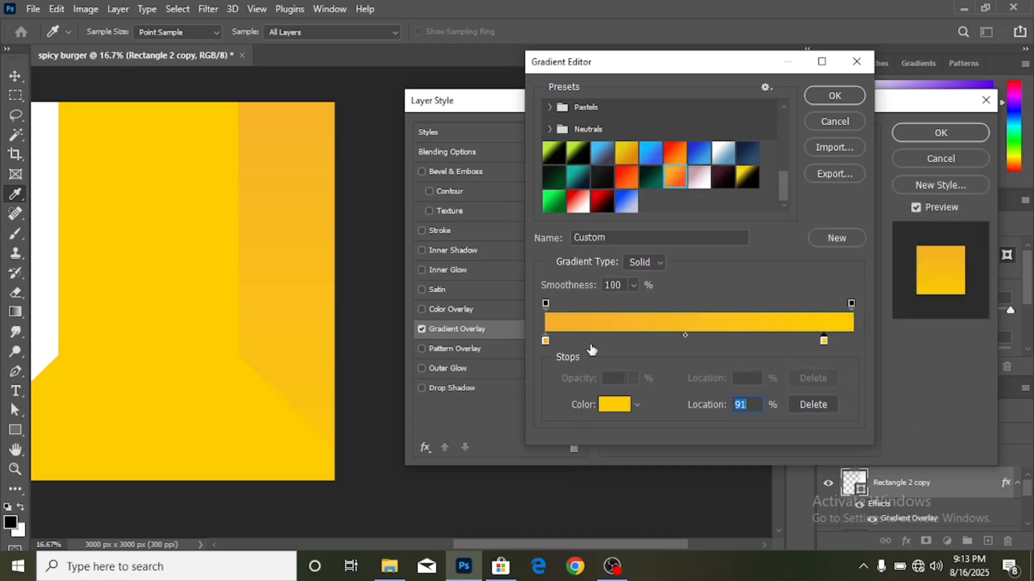
click(827, 98)
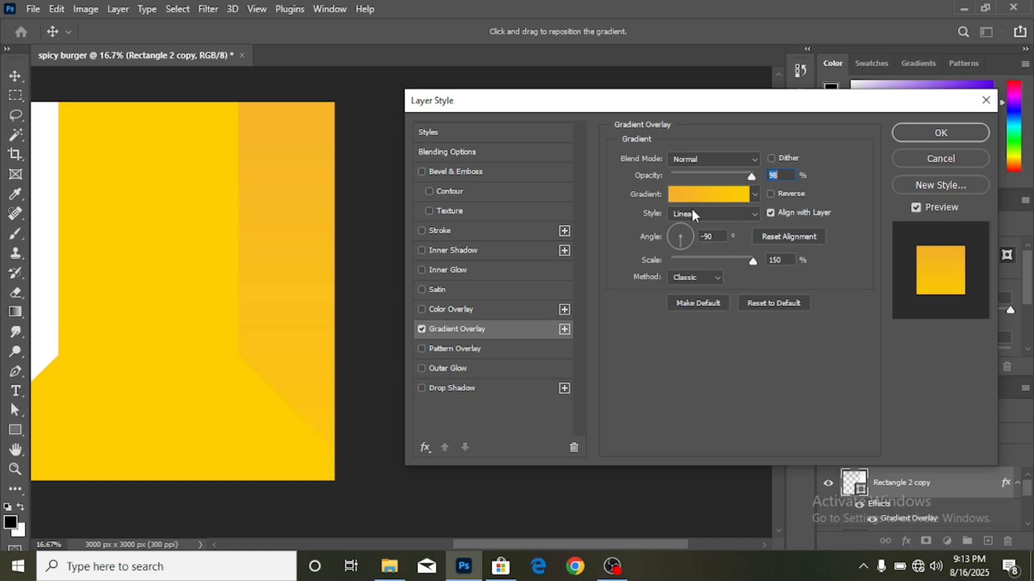
click(703, 235)
key(Delete)
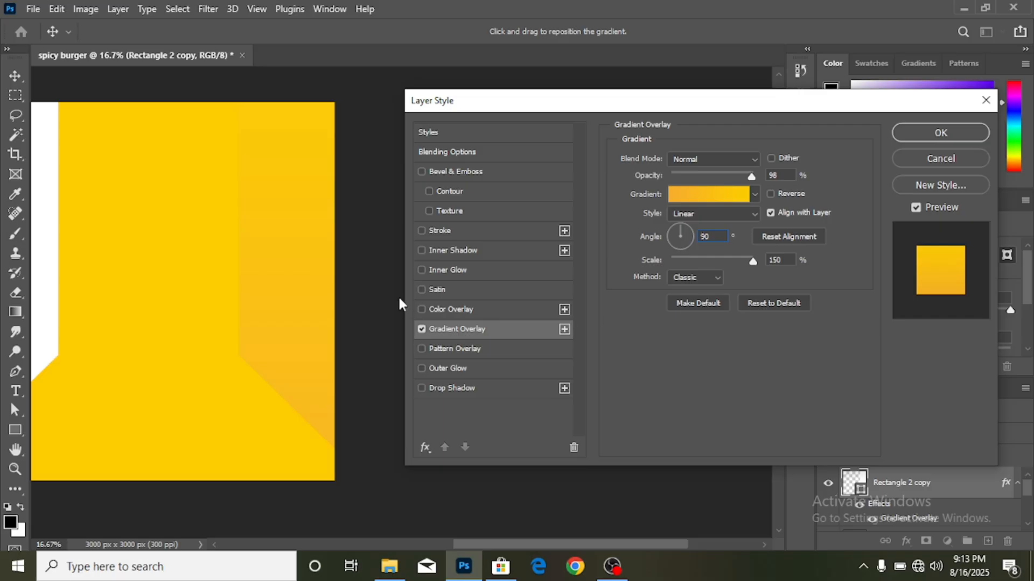
- Change the gradient's left stop to a deeper saturated orange and apply the overlay
click(706, 194)
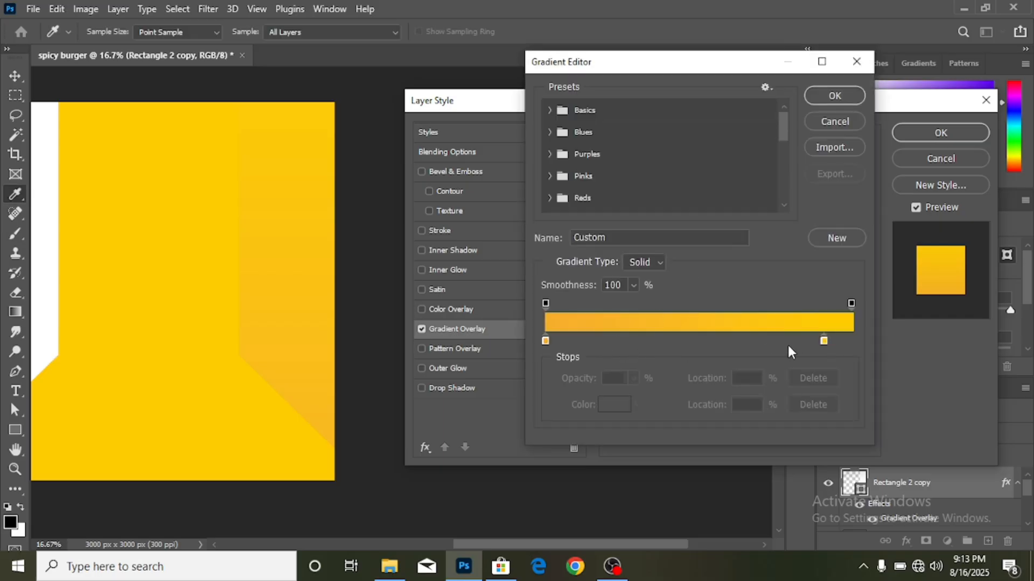
click(543, 340)
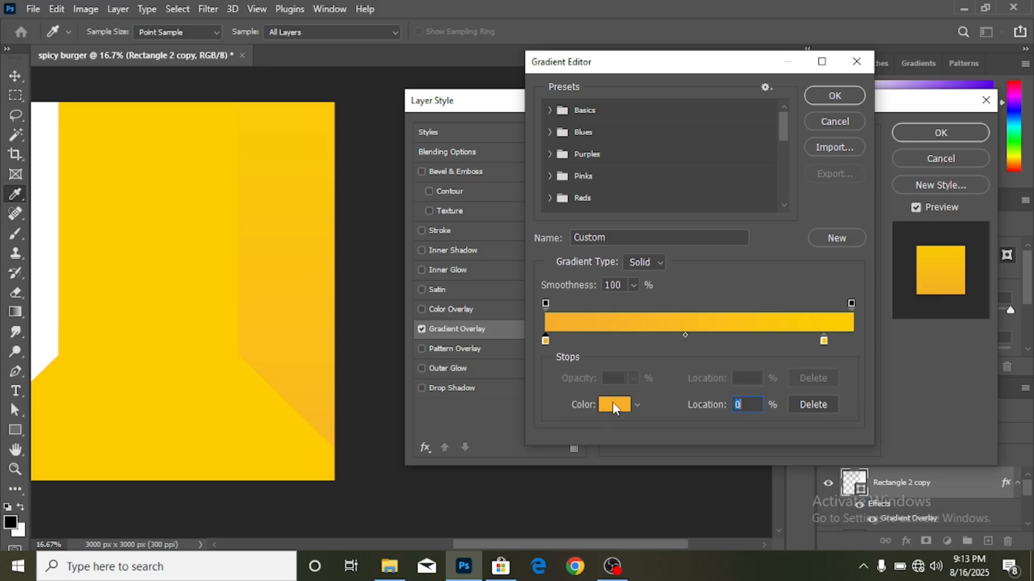
click(614, 405)
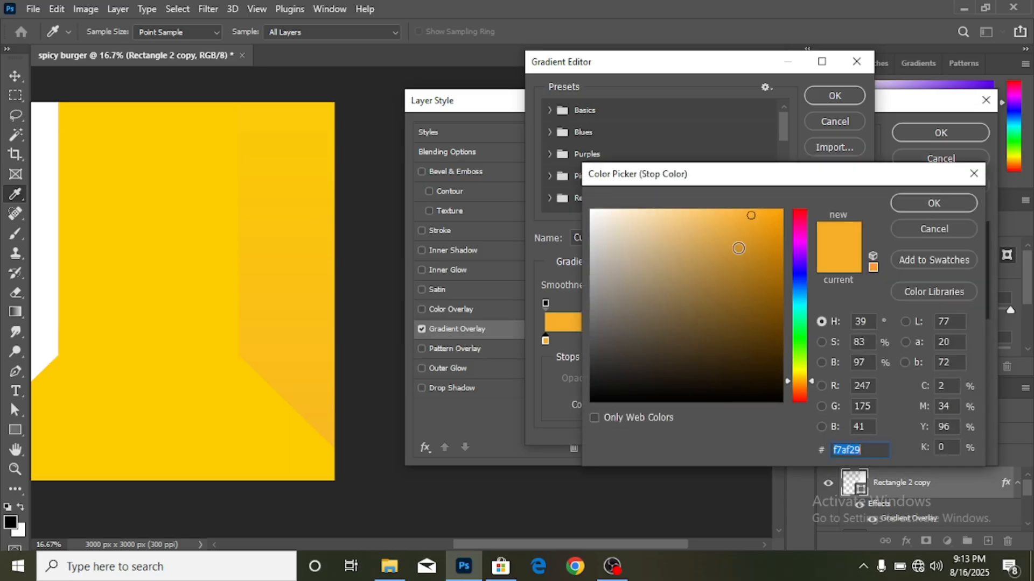
click(745, 249)
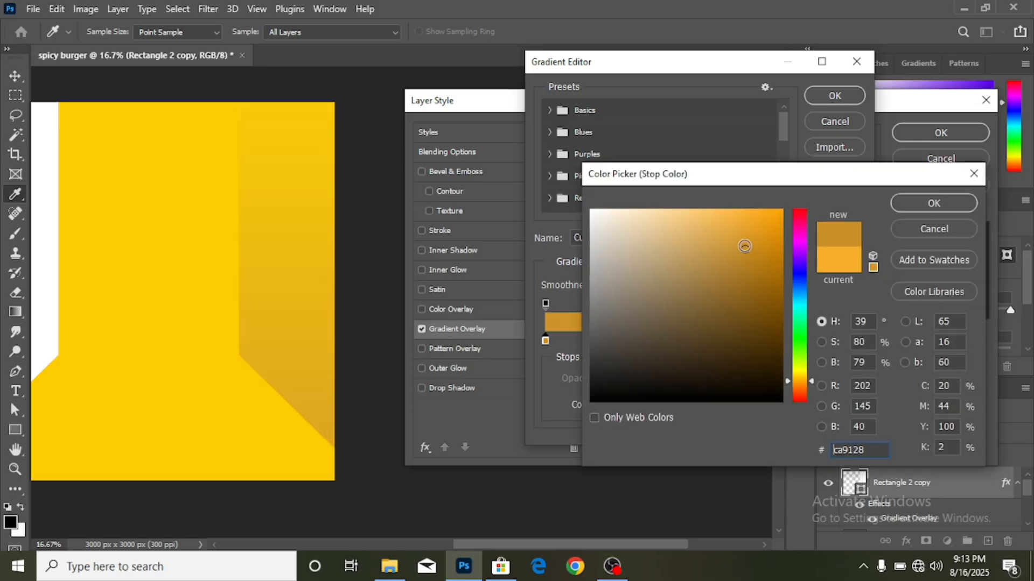
click(771, 220)
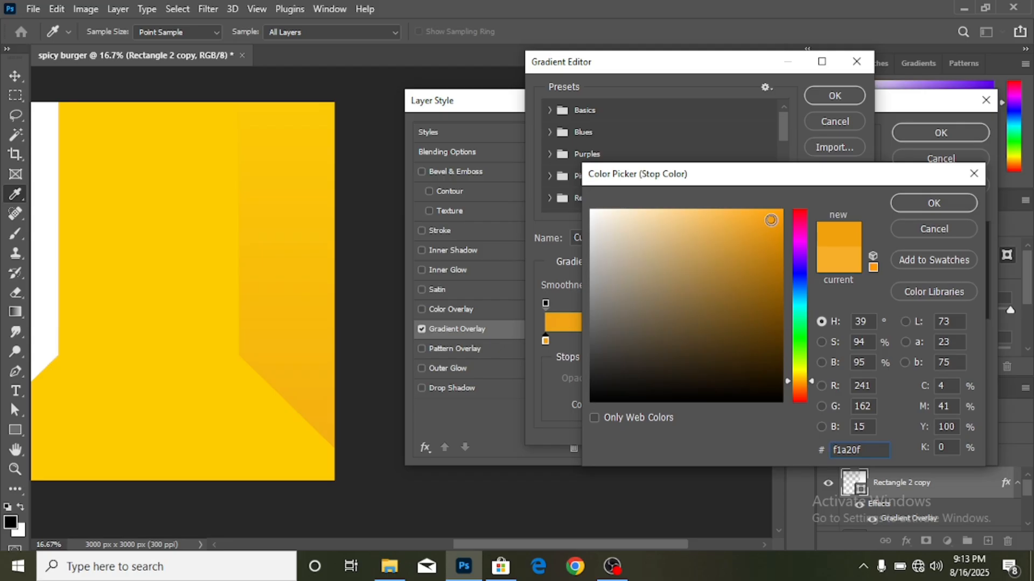
click(778, 237)
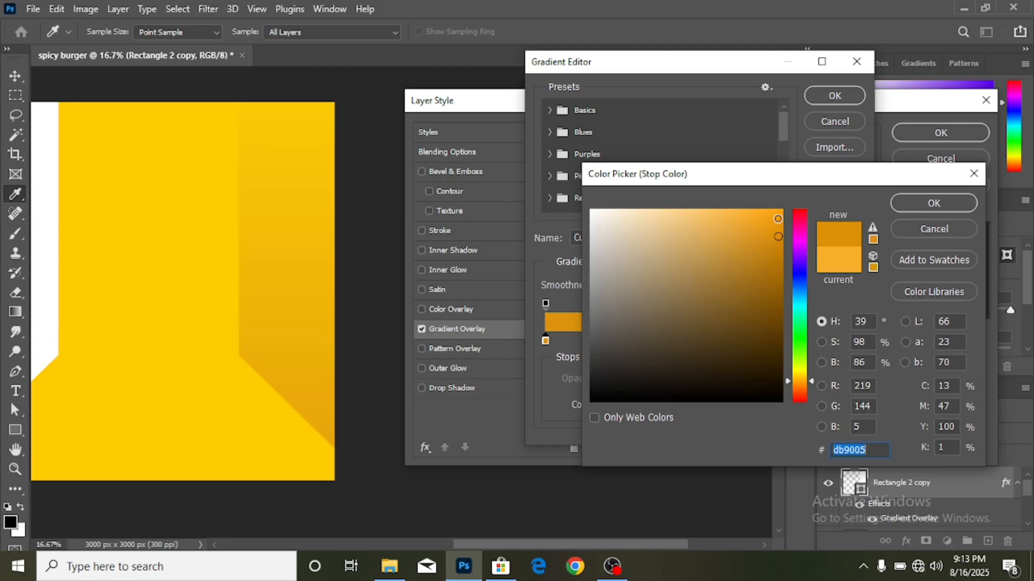
click(778, 218)
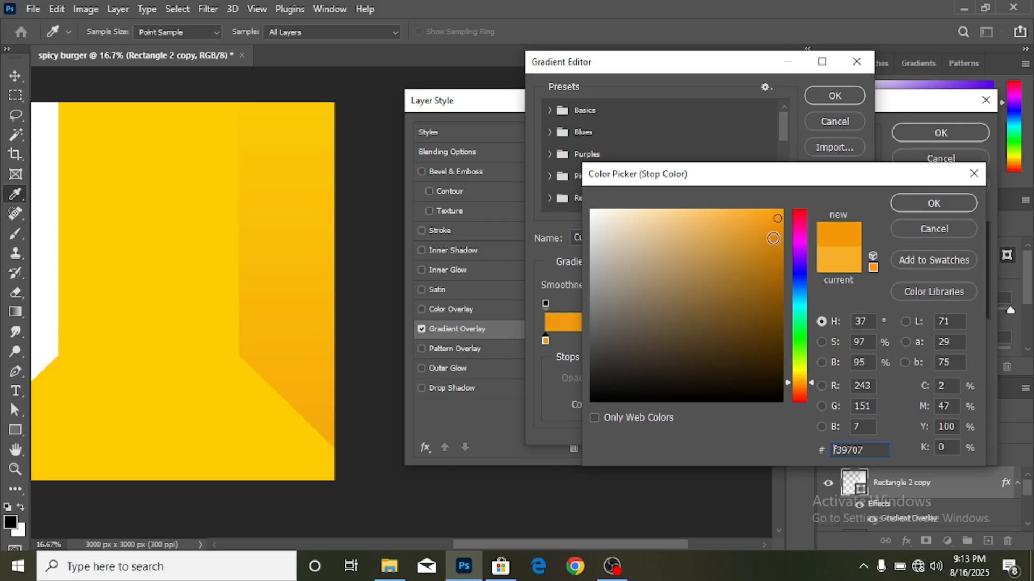
click(782, 213)
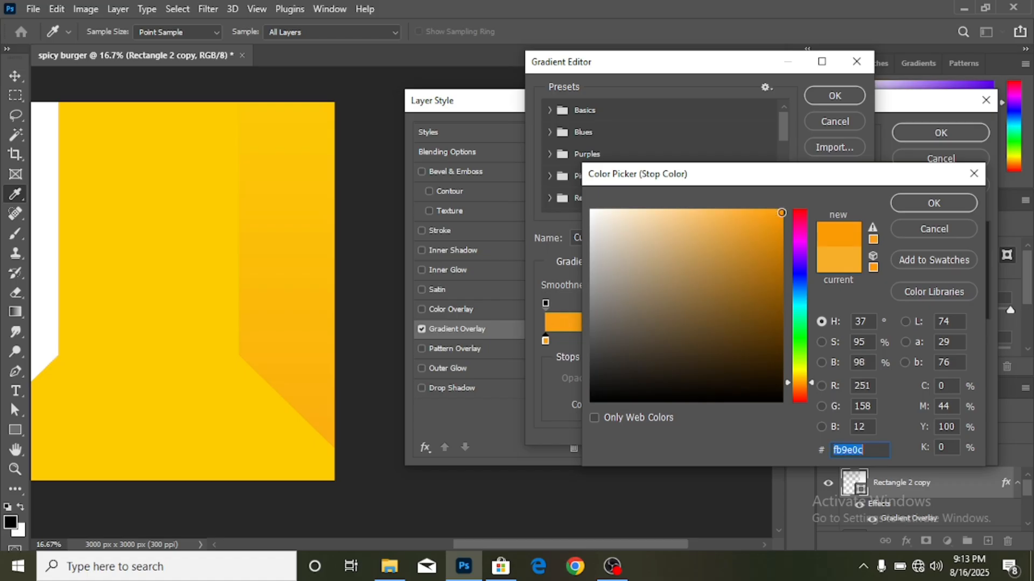
click(782, 212)
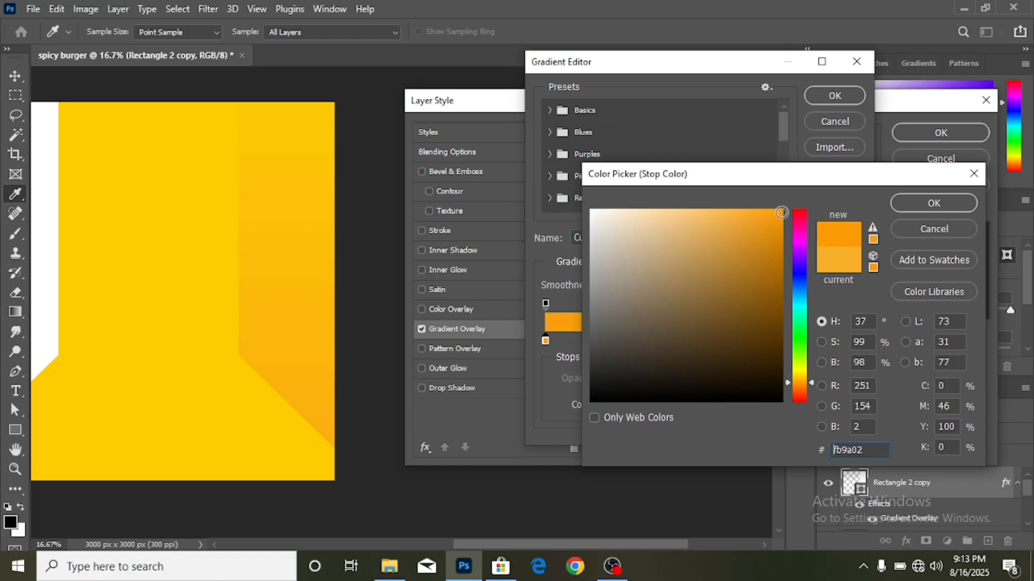
click(802, 383)
drag(802, 384, 802, 388)
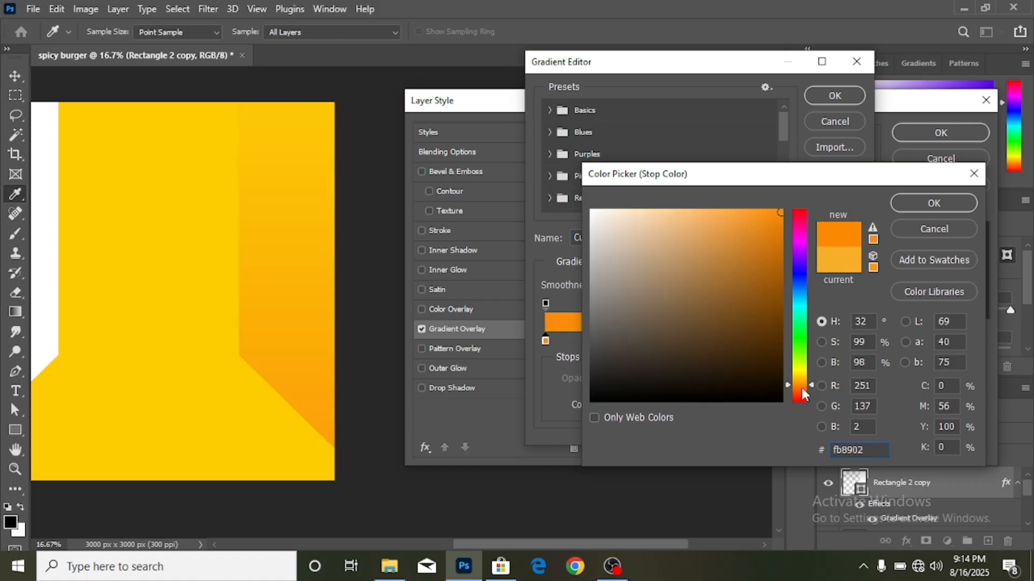
click(909, 203)
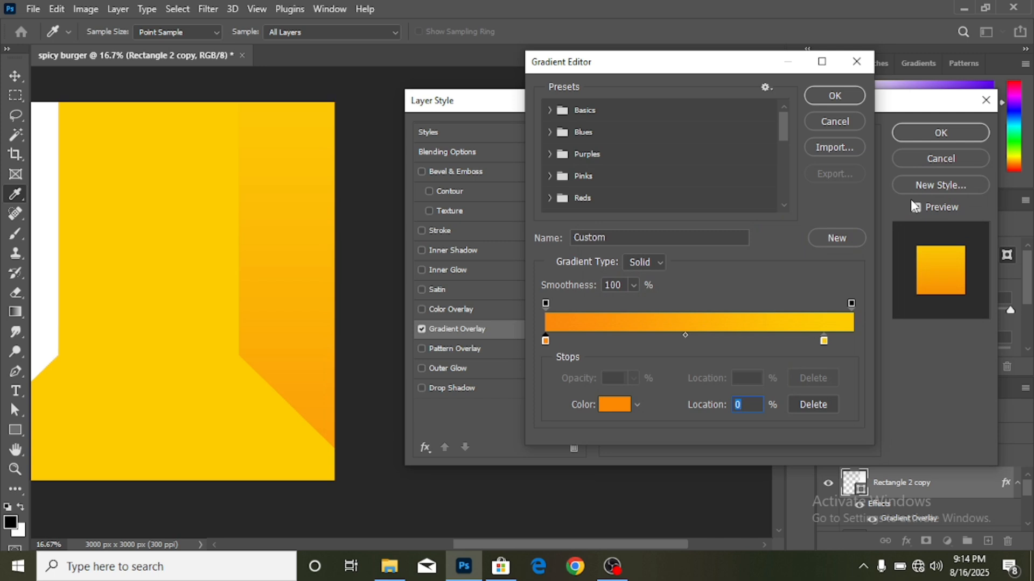
click(843, 100)
click(909, 133)
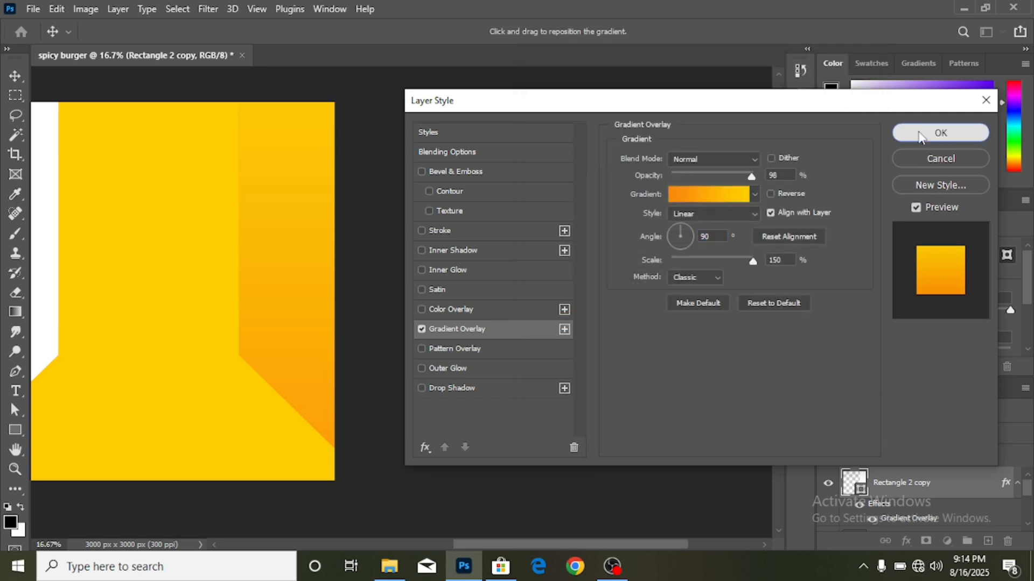
drag(571, 545, 496, 546)
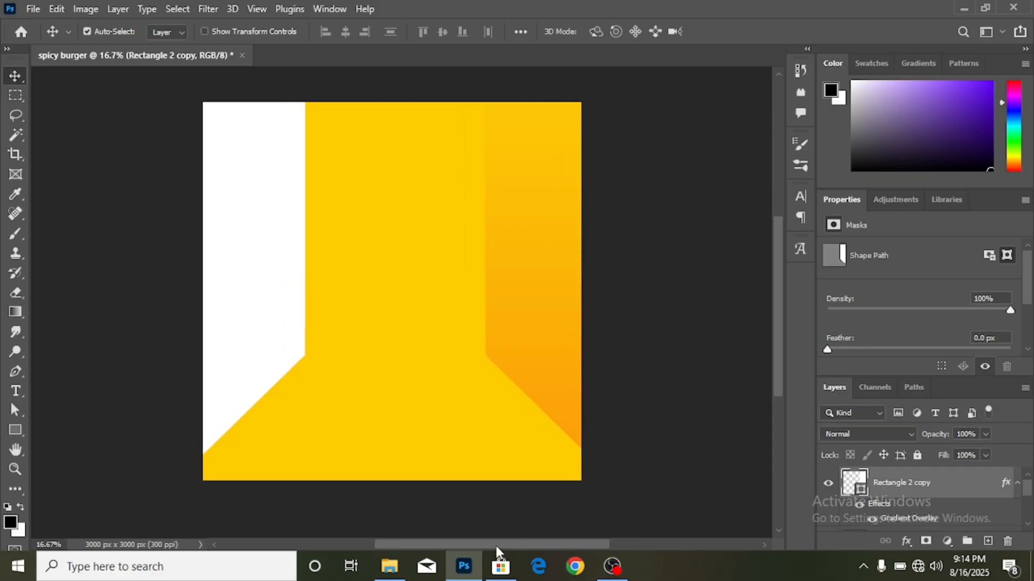
- Give Rectangle 2 a Gradient Overlay using the orange-to-yellow gradient, saved as a new preset
click(262, 255)
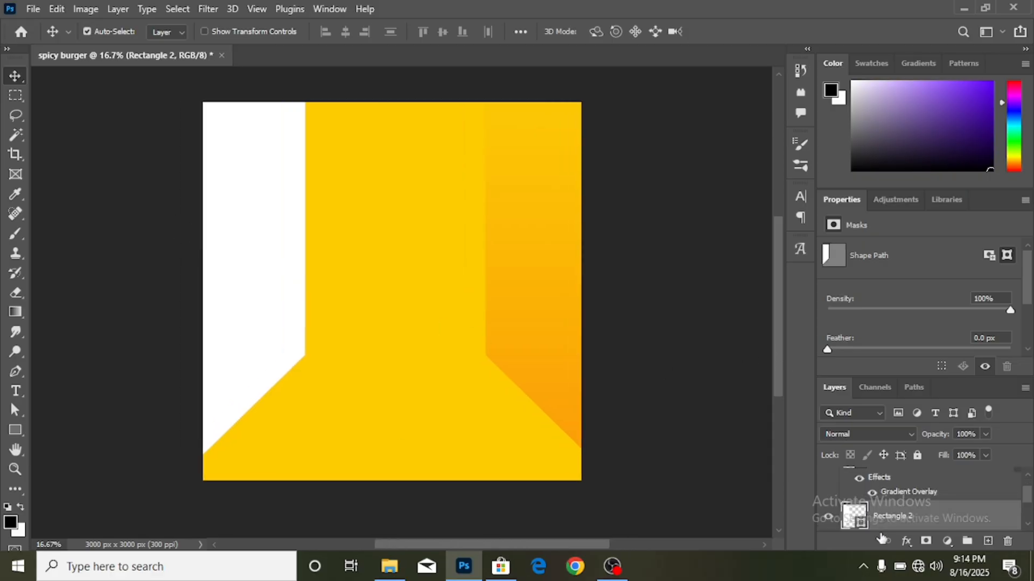
click(906, 542)
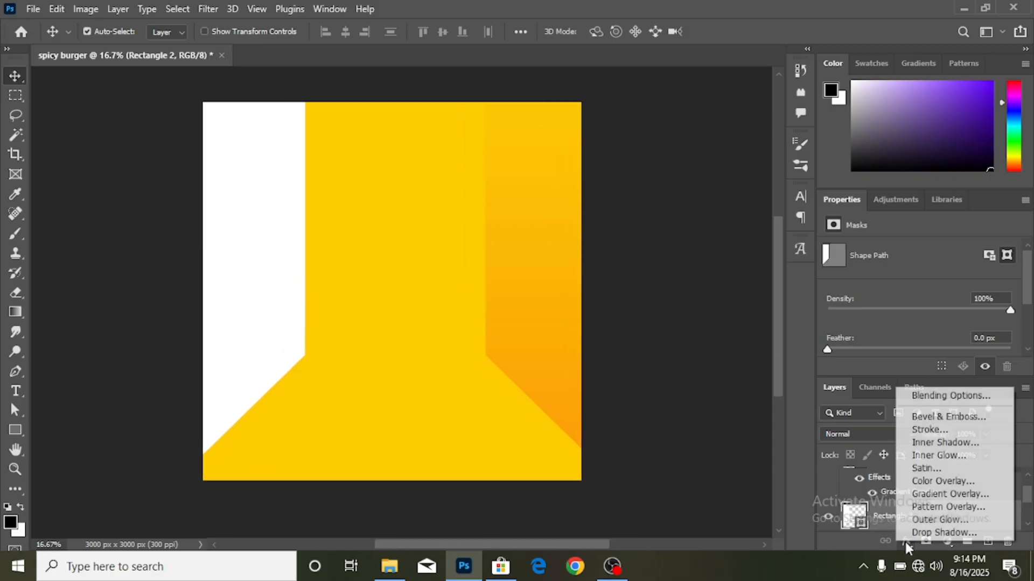
click(932, 495)
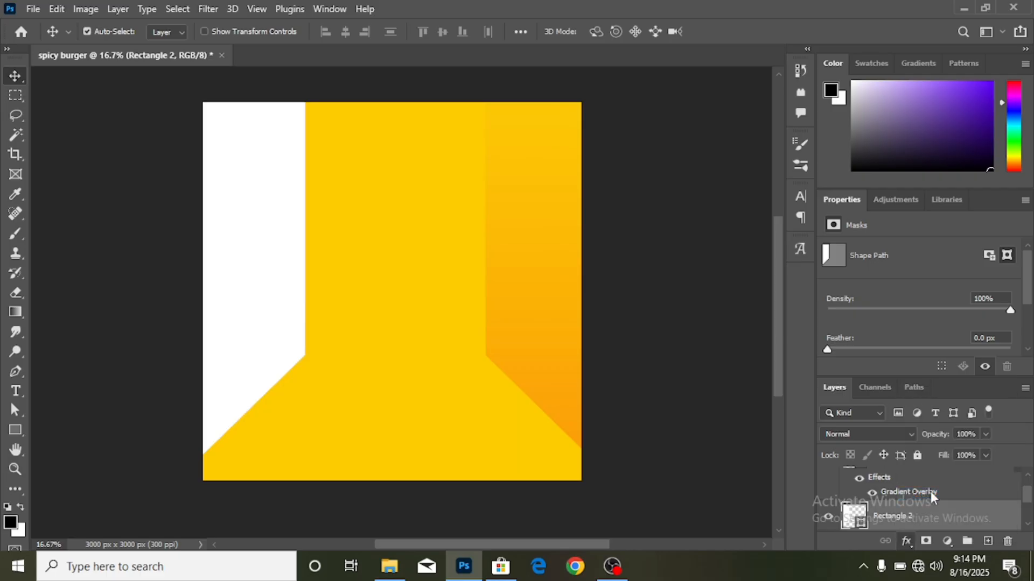
double_click(906, 490)
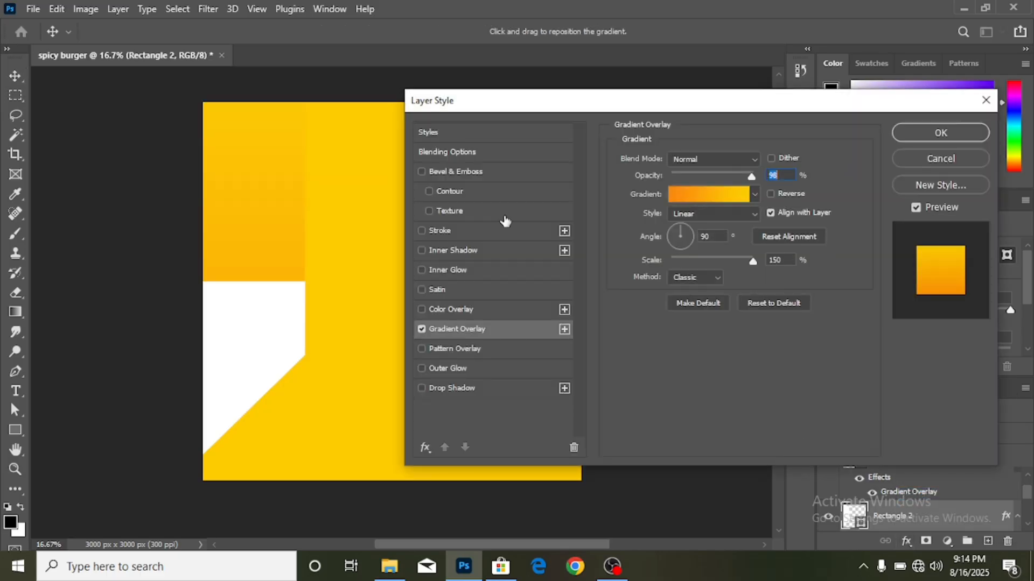
click(729, 196)
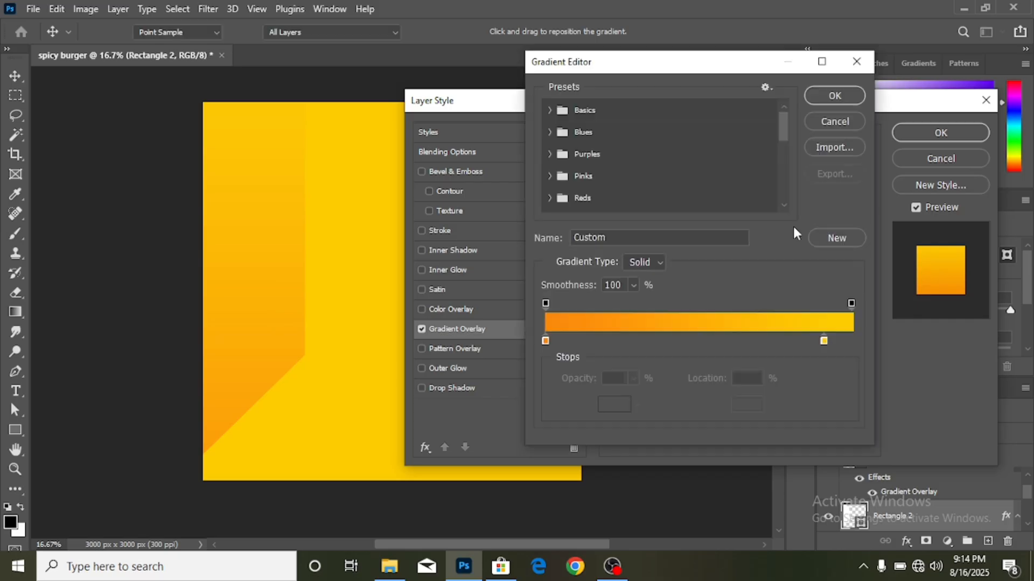
click(838, 238)
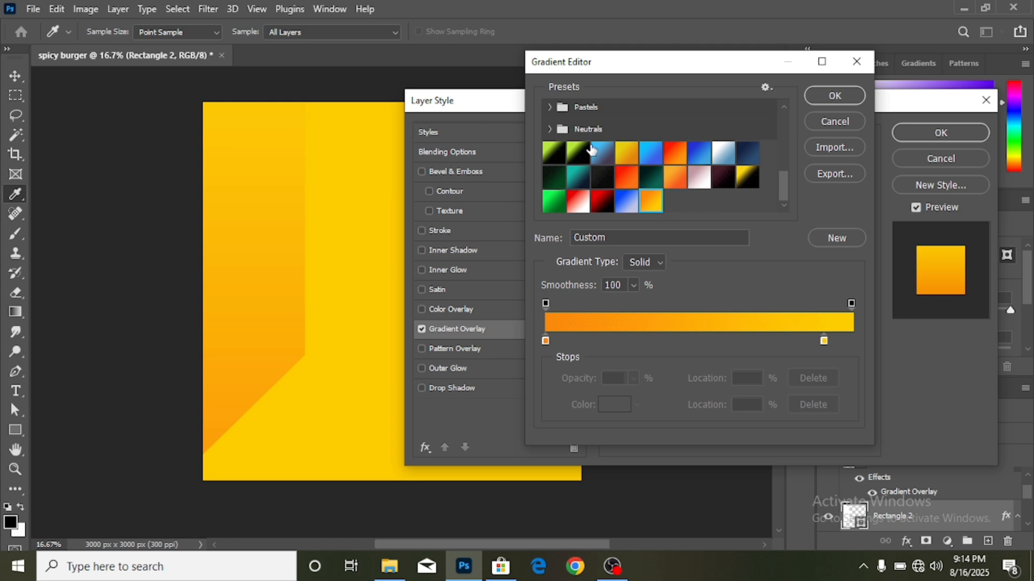
click(821, 97)
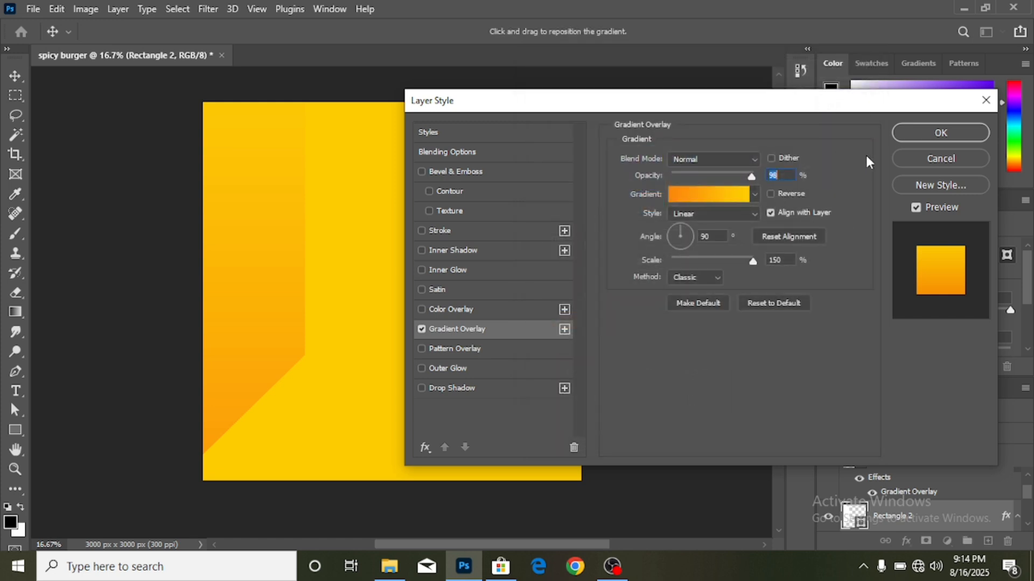
click(930, 132)
scroll(529, 294, up, 1)
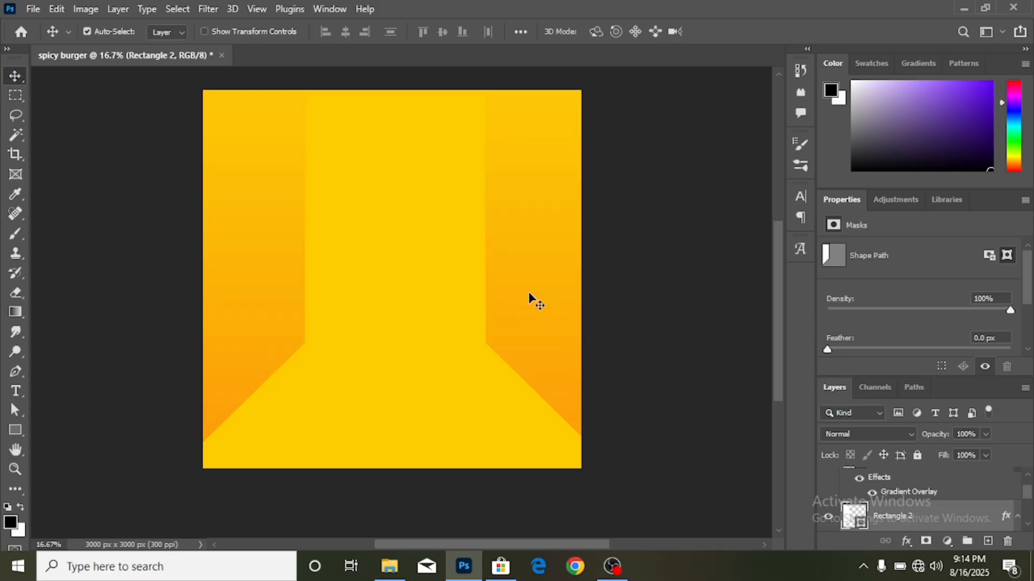
- Open burger.png and drag it into the spicy burger poster as Layer 1
click(33, 9)
click(51, 39)
scroll(302, 194, down, 5)
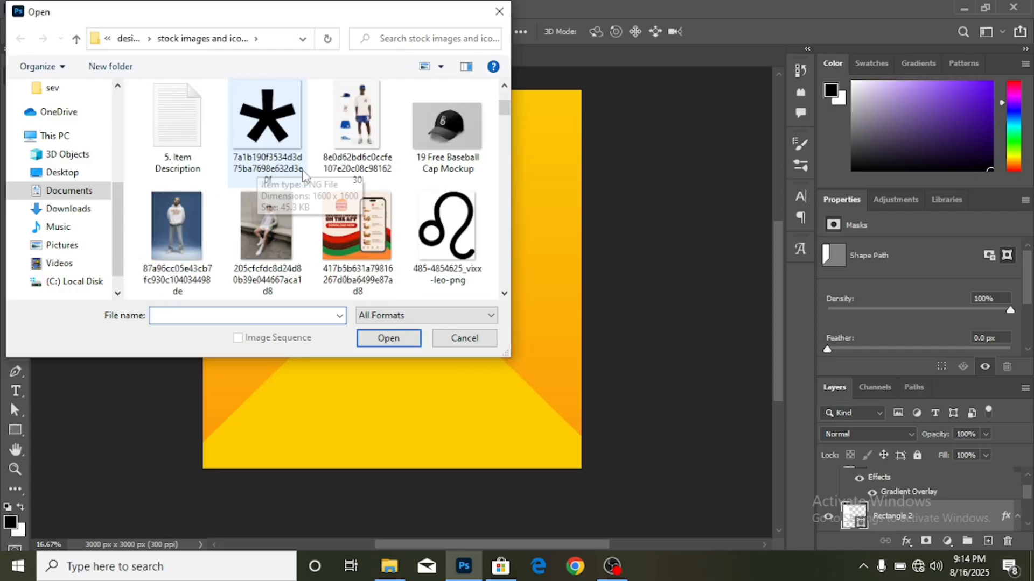
scroll(317, 184, down, 5)
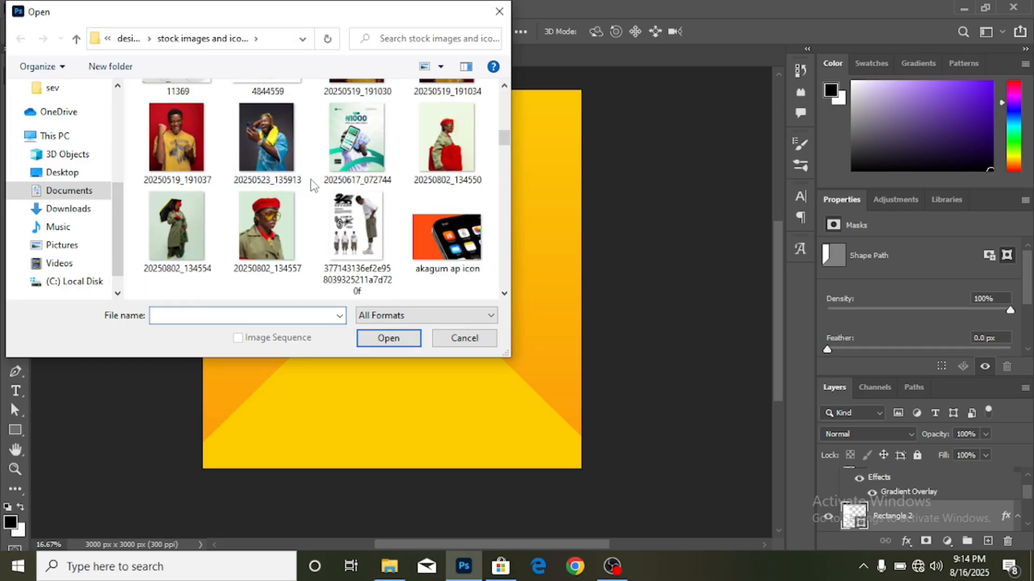
double_click(368, 218)
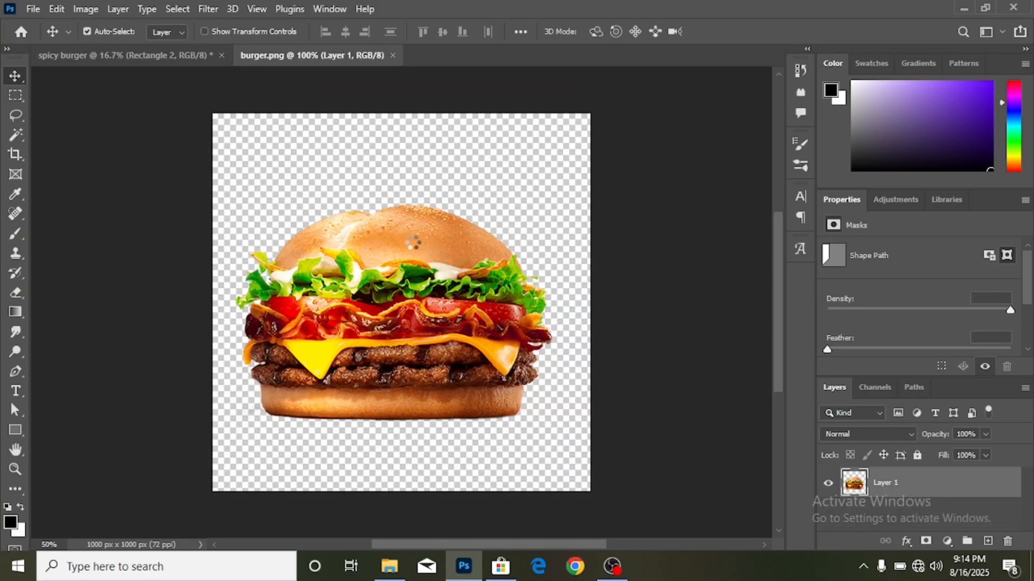
drag(429, 304, 350, 280)
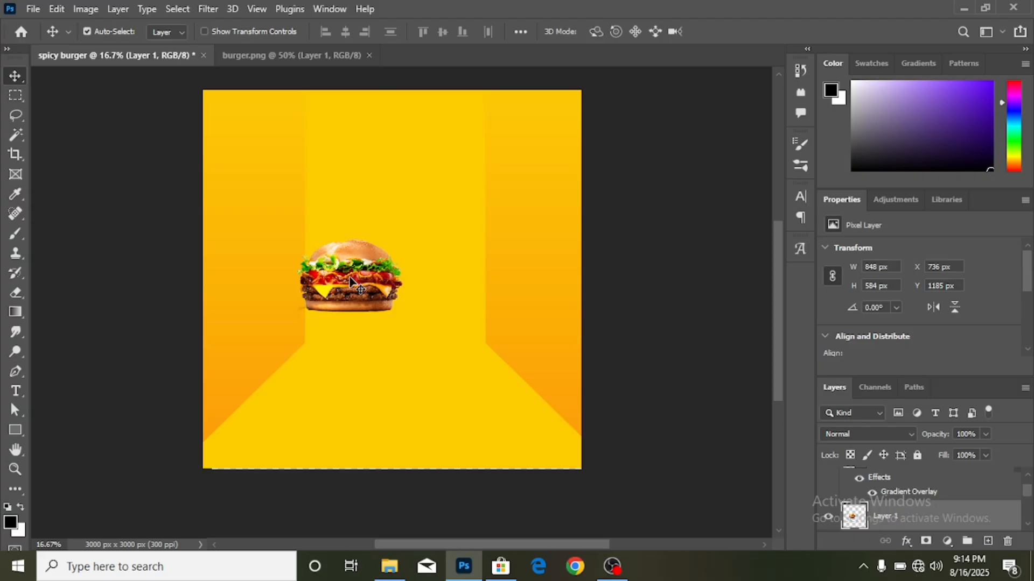
- Rotate the burger about 40°, scale it to 169% and place it left of centre
key(ctrl+t)
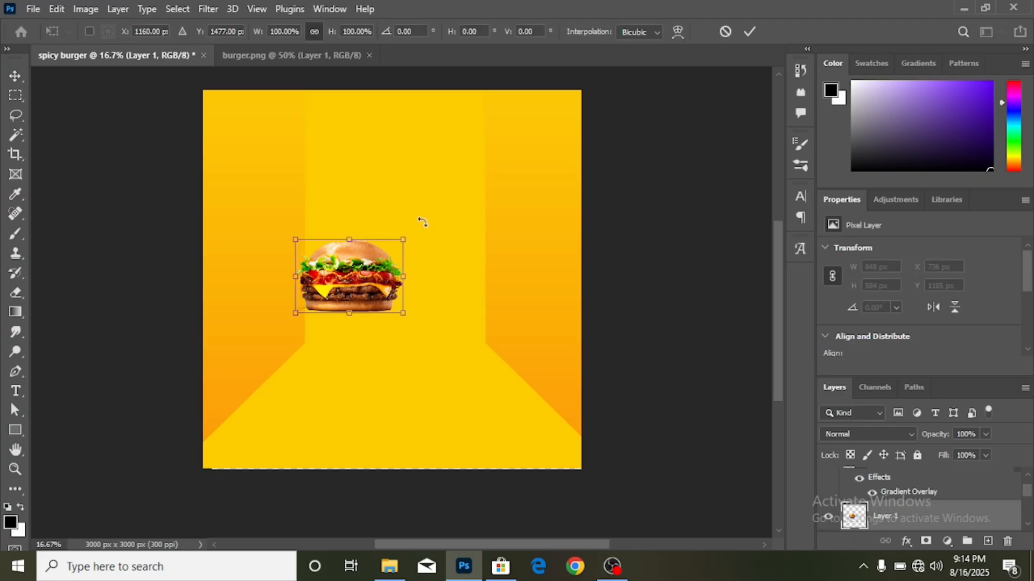
drag(422, 222, 440, 286)
drag(389, 311, 445, 357)
drag(385, 292, 362, 313)
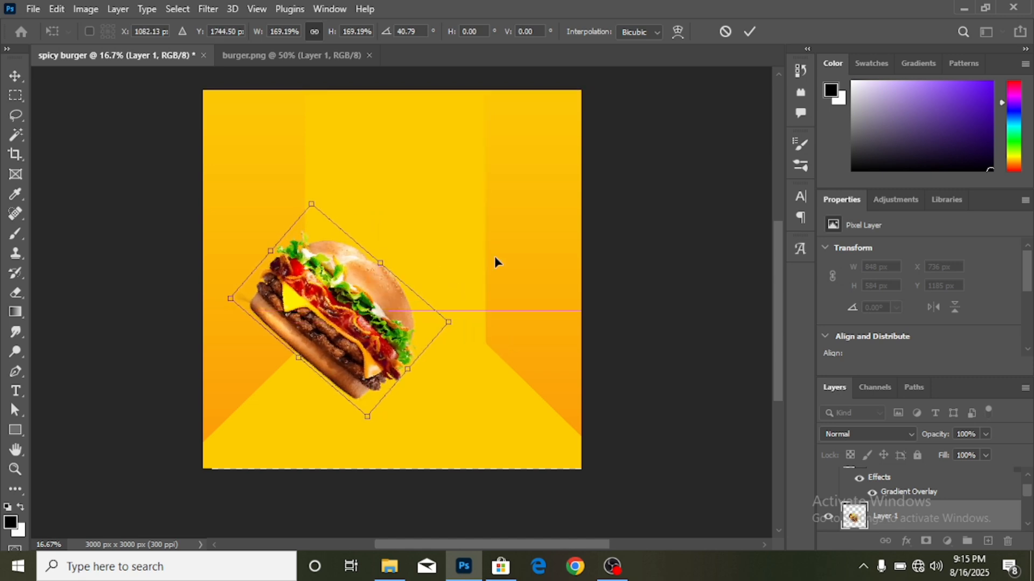
click(749, 31)
key(ctrl+plus)
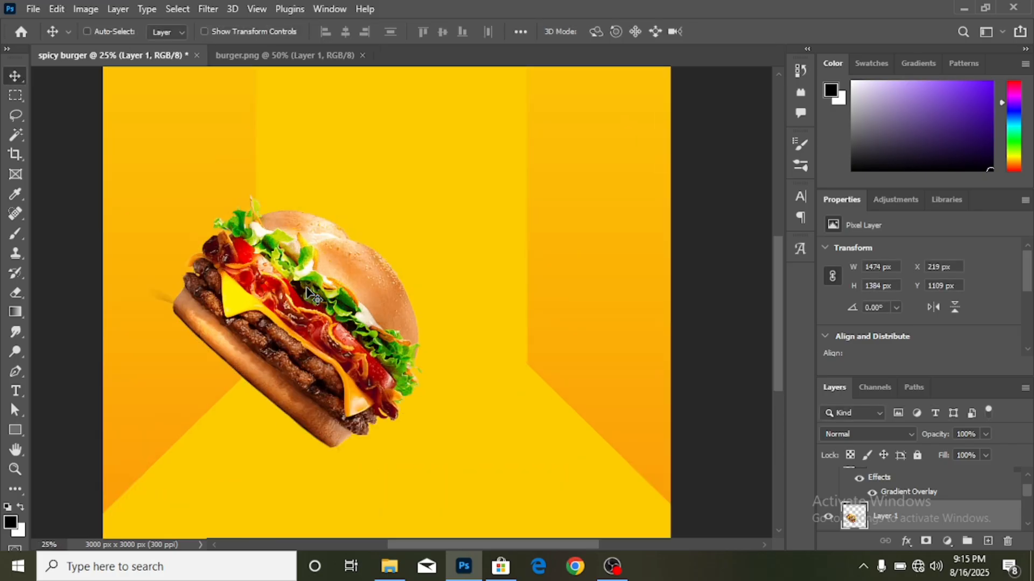
- Lasso the stray fragment left of the burger on Layer 1, delete it, and deselect
click(158, 295)
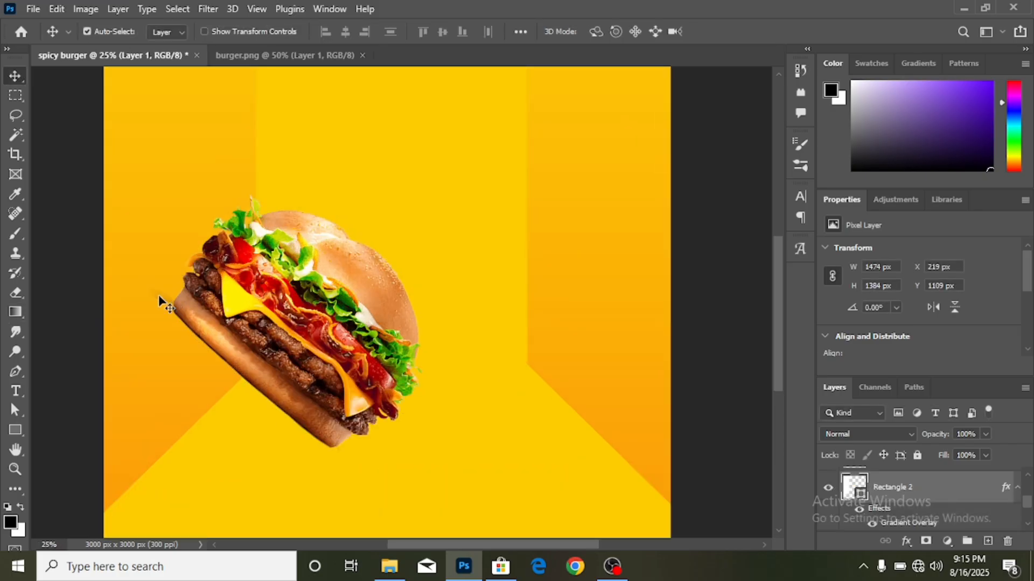
click(16, 115)
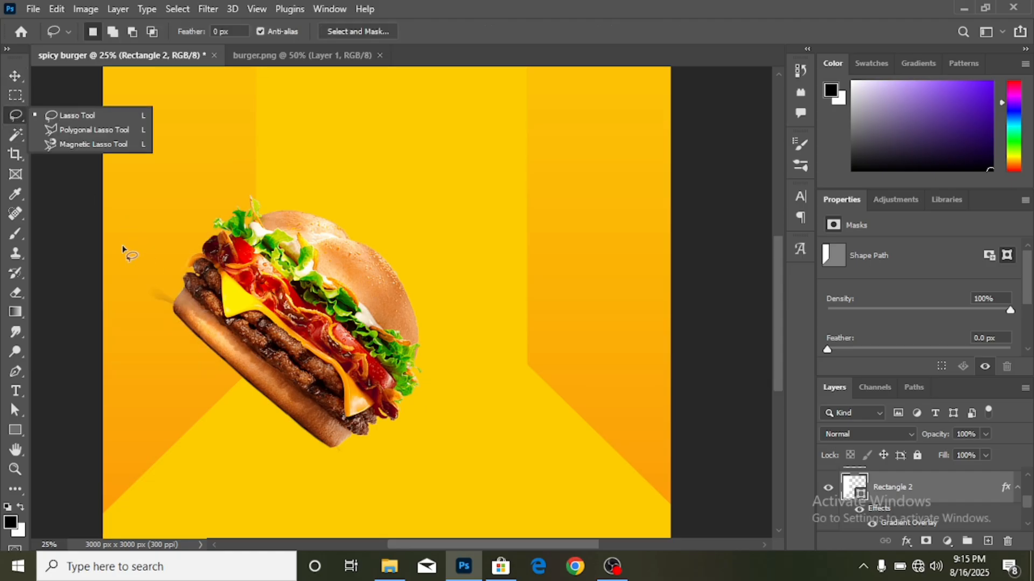
click(71, 113)
mouse_move(145, 271)
mouse_down()
mouse_move(172, 283)
mouse_move(165, 310)
mouse_move(142, 300)
mouse_move(131, 276)
mouse_up()
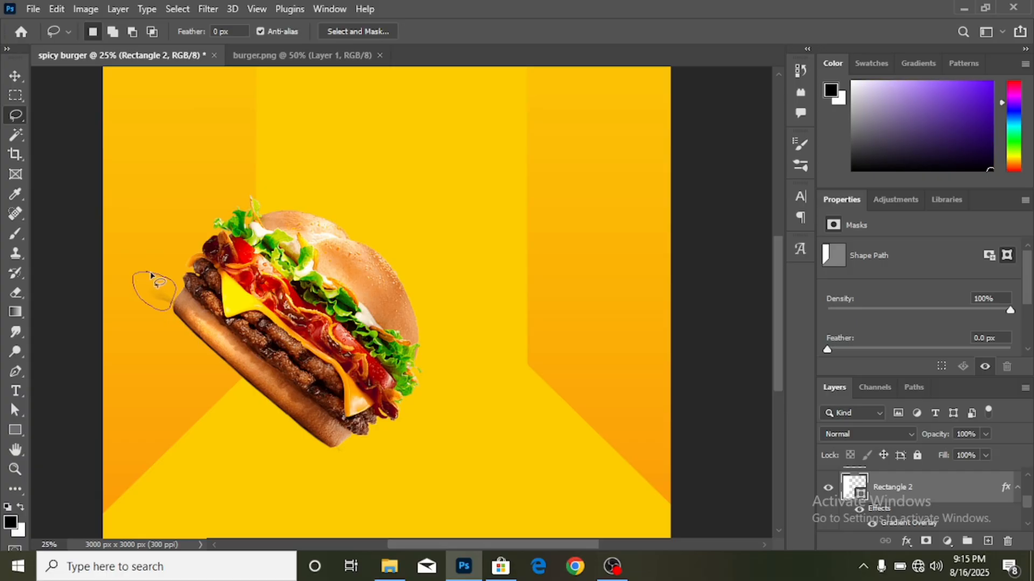
key(Delete)
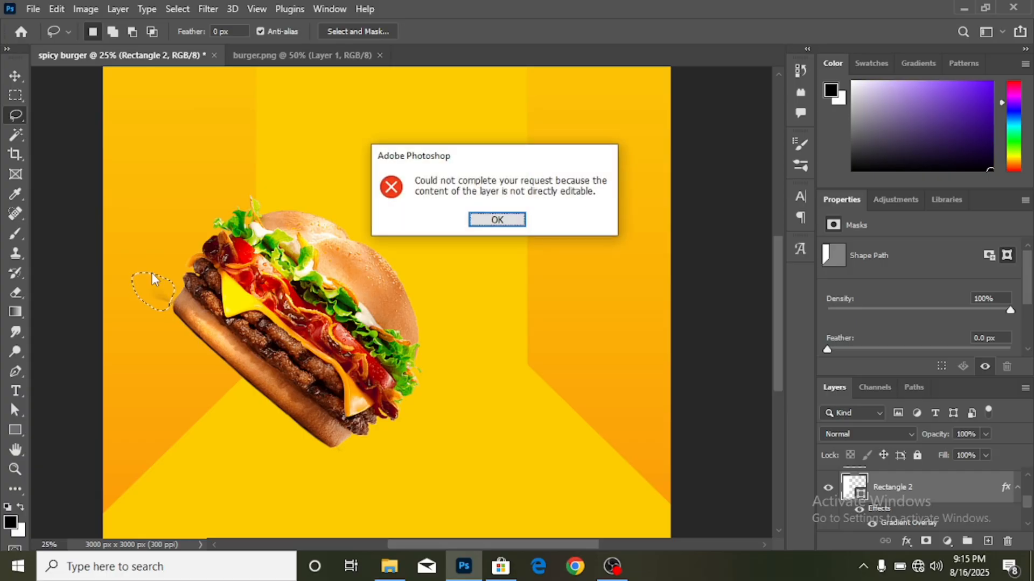
click(497, 220)
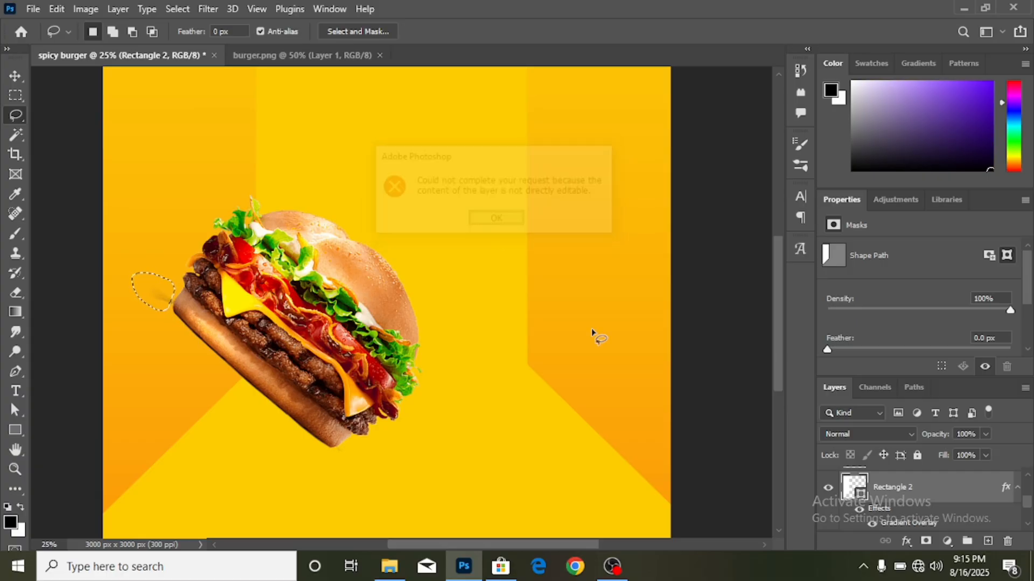
right_click(913, 488)
click(948, 483)
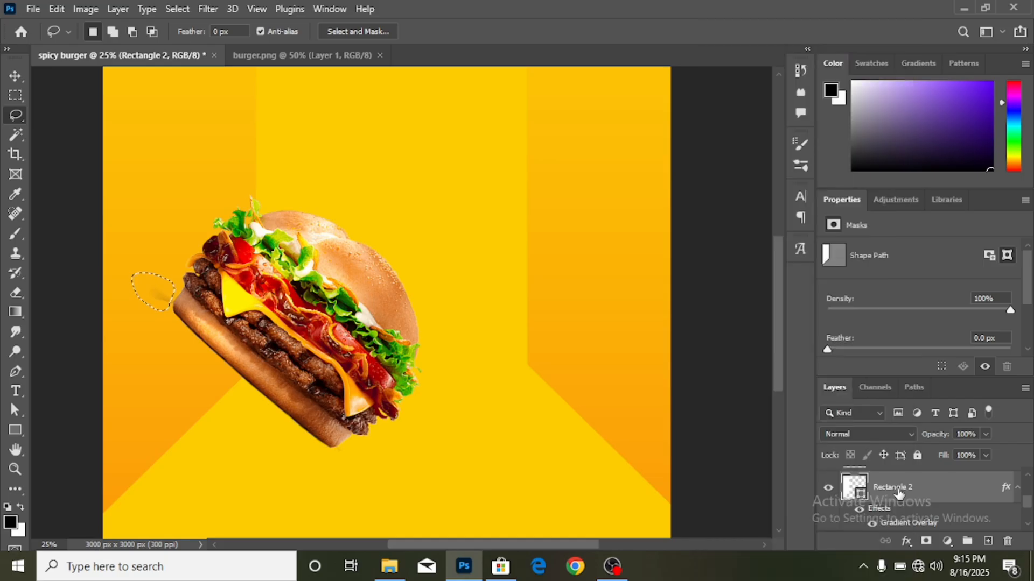
scroll(897, 493, up, 3)
scroll(895, 487, up, 2)
click(895, 487)
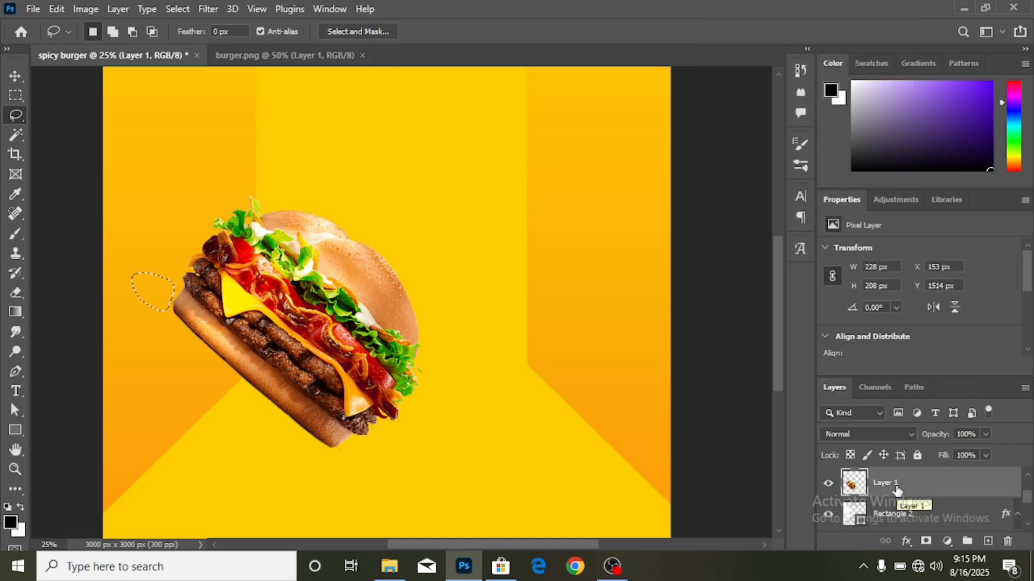
key(ctrl+d)
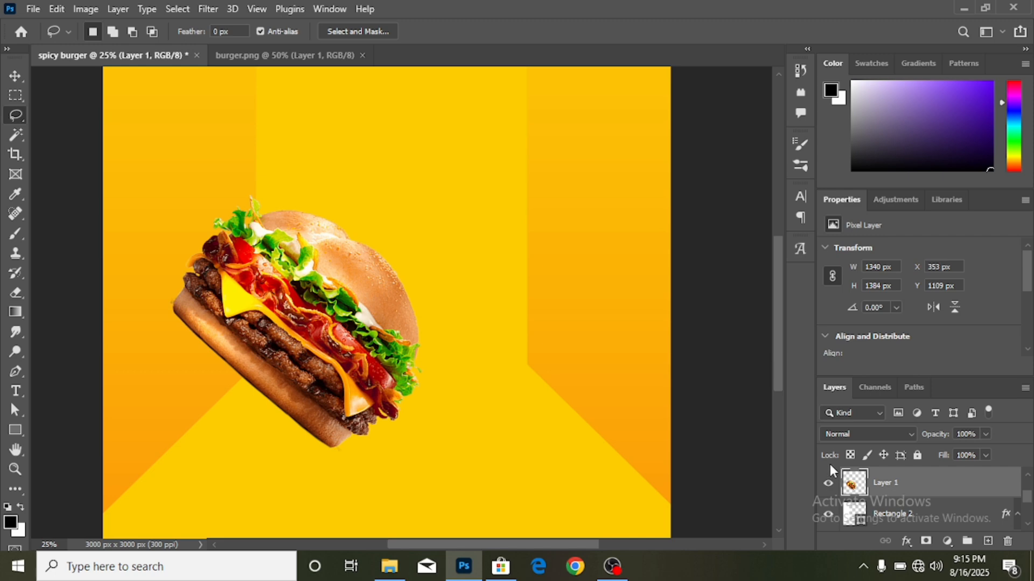
- Zoom in to remove the leftover bit at the bun's edge, then zoom back out
key(ctrl+plus)
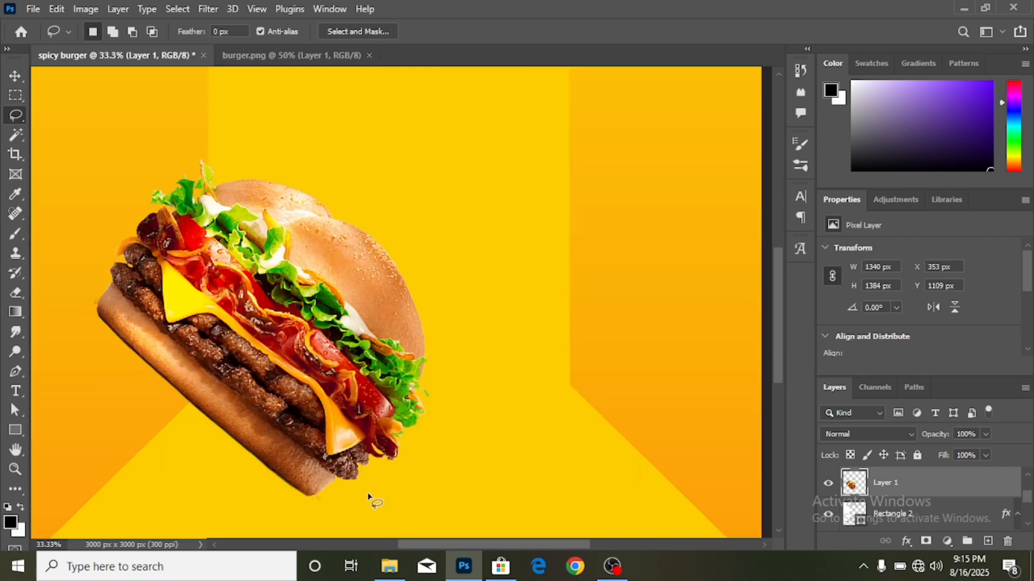
key(ctrl+plus)
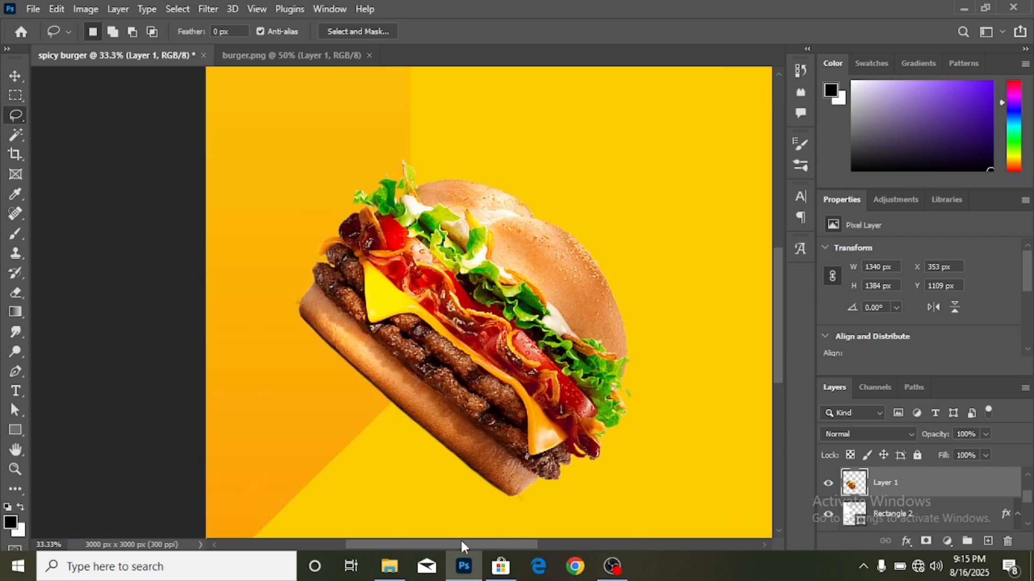
key(ctrl+plus)
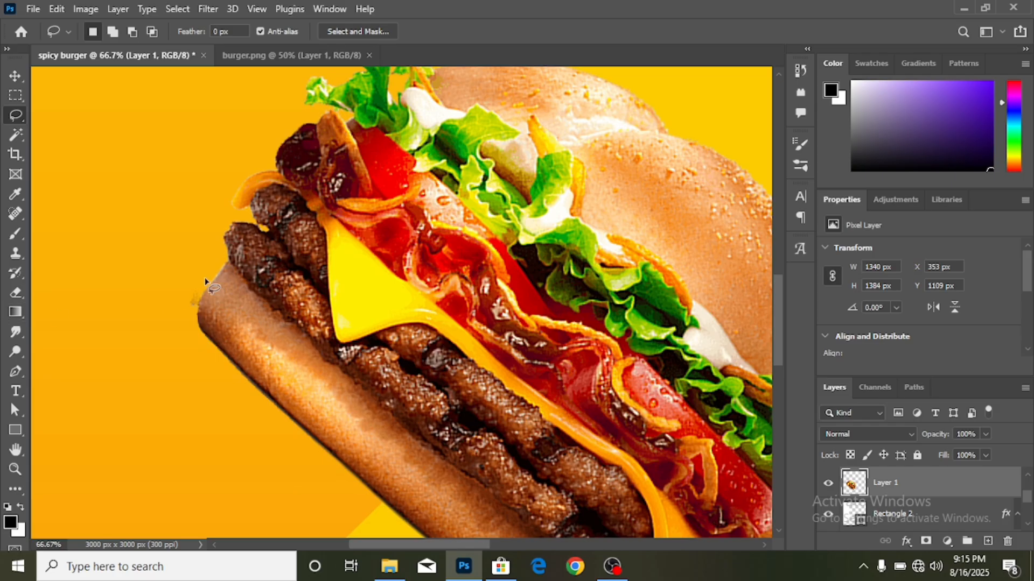
mouse_move(199, 290)
mouse_down()
mouse_move(182, 316)
mouse_move(175, 293)
mouse_move(200, 295)
mouse_up()
click(200, 293)
click(13, 76)
key(ctrl+minus)
key(ctrl+minus)
key(ctrl+minus)
key(ctrl+minus)
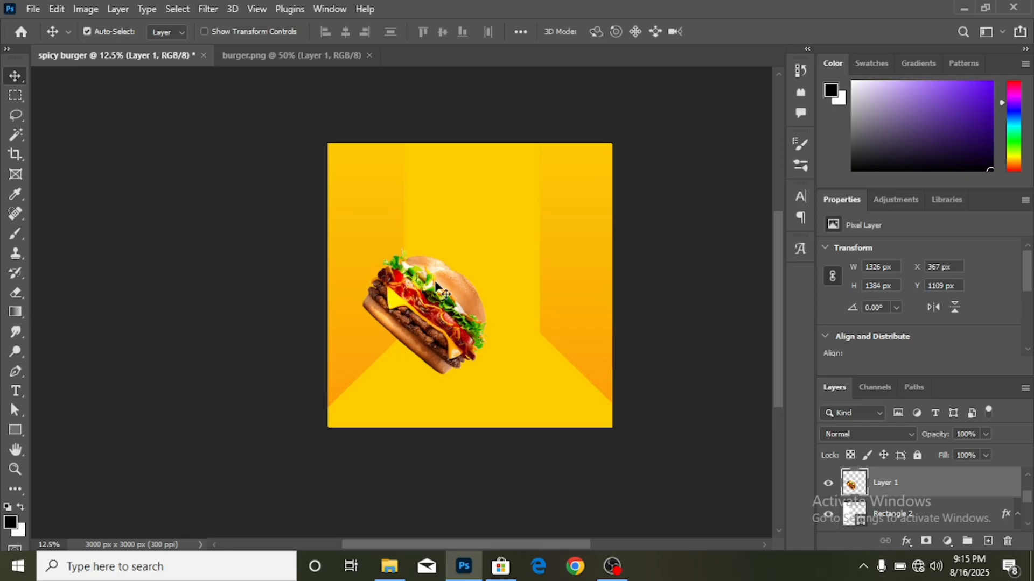
- Shift the enlarged burger slightly left, commit the transform, and drag a copy up-right
scroll(452, 377, up, 1)
drag(473, 543, 491, 545)
key(ctrl+plus)
scroll(330, 215, down, 1)
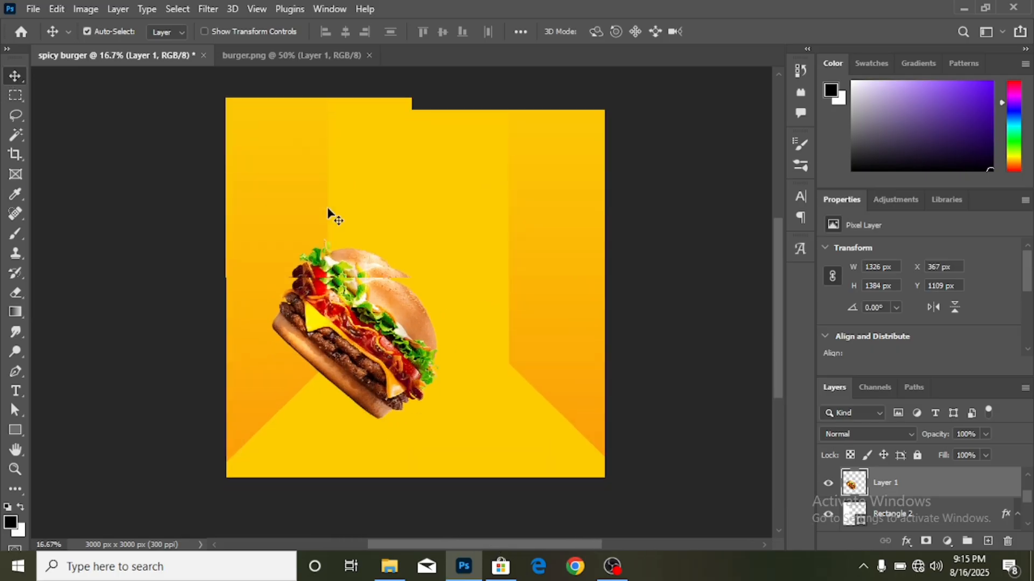
drag(393, 324, 468, 335)
key(ctrl+t)
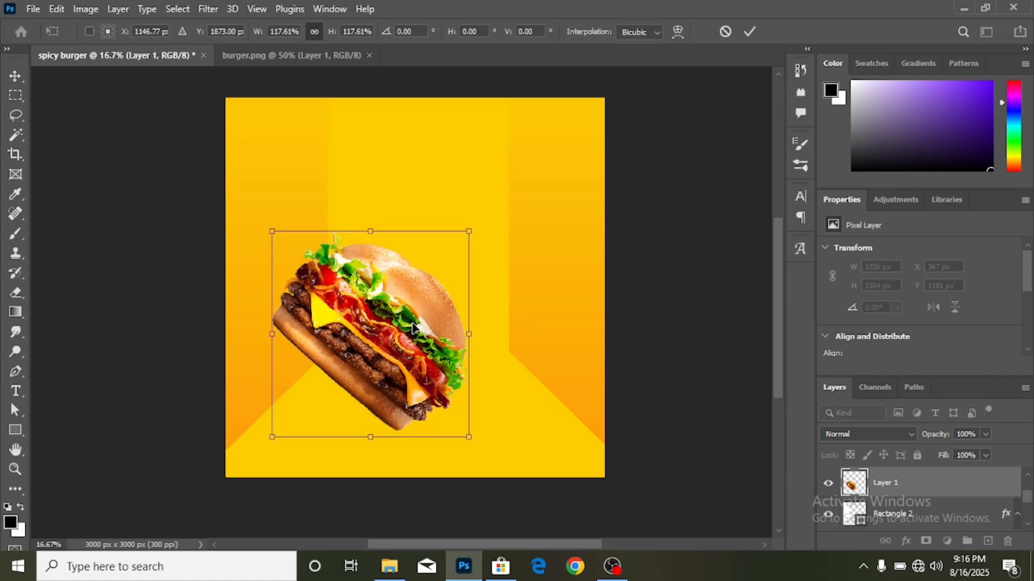
drag(398, 326, 391, 327)
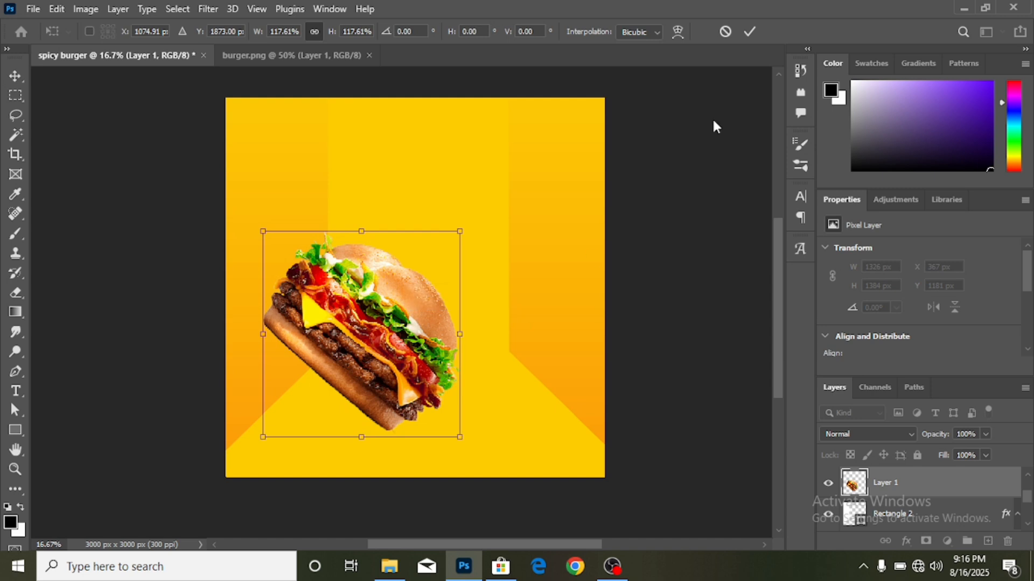
click(749, 32)
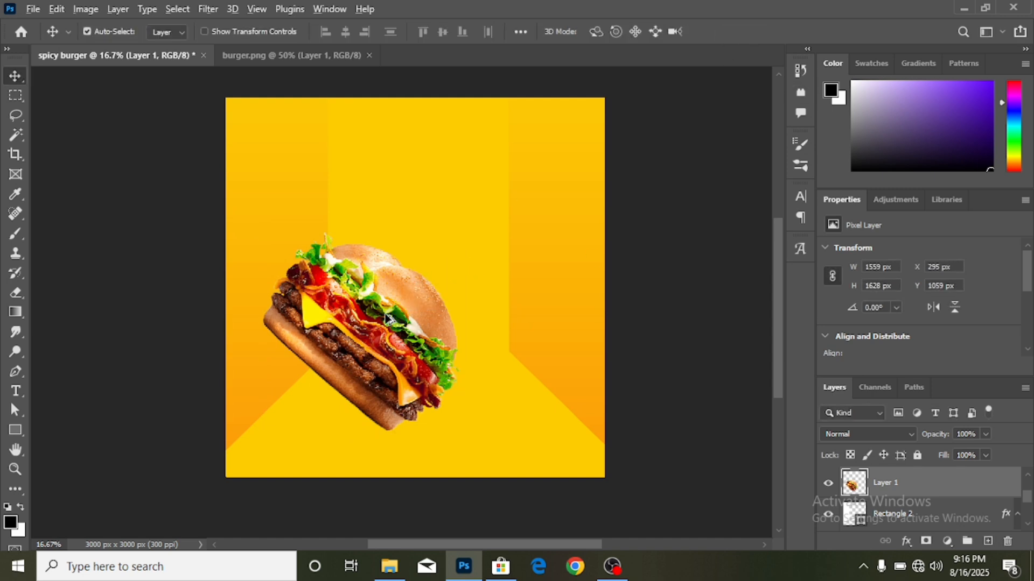
drag(386, 318, 510, 309)
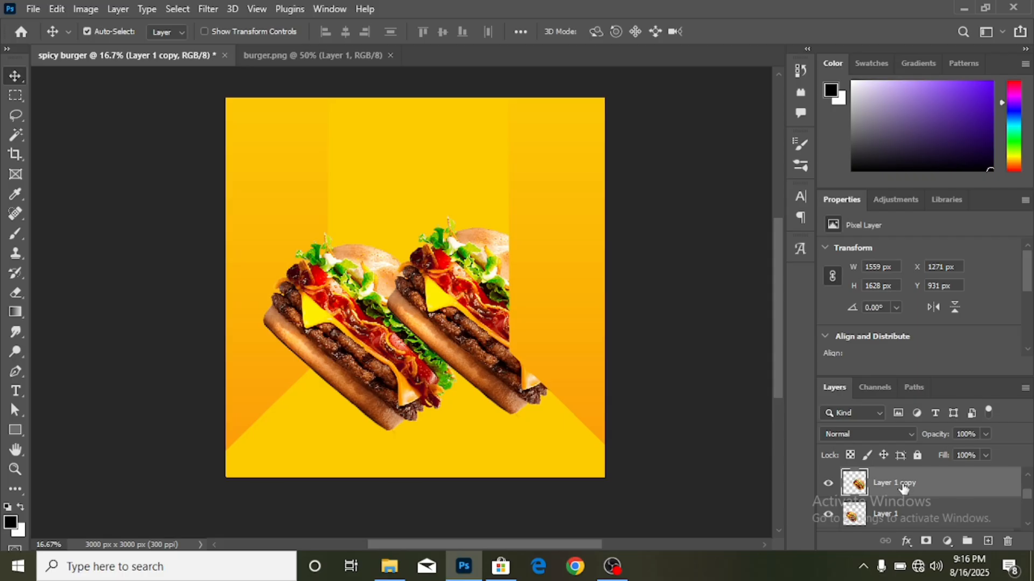
- Reorder the layers so the original left burger sits in front of the copy
drag(905, 488, 886, 476)
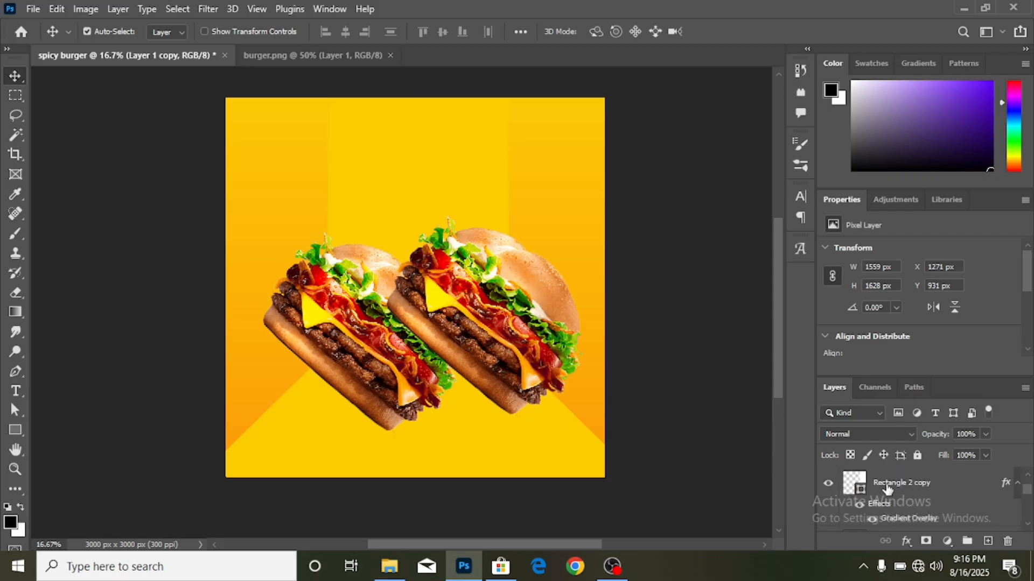
scroll(896, 506, down, 2)
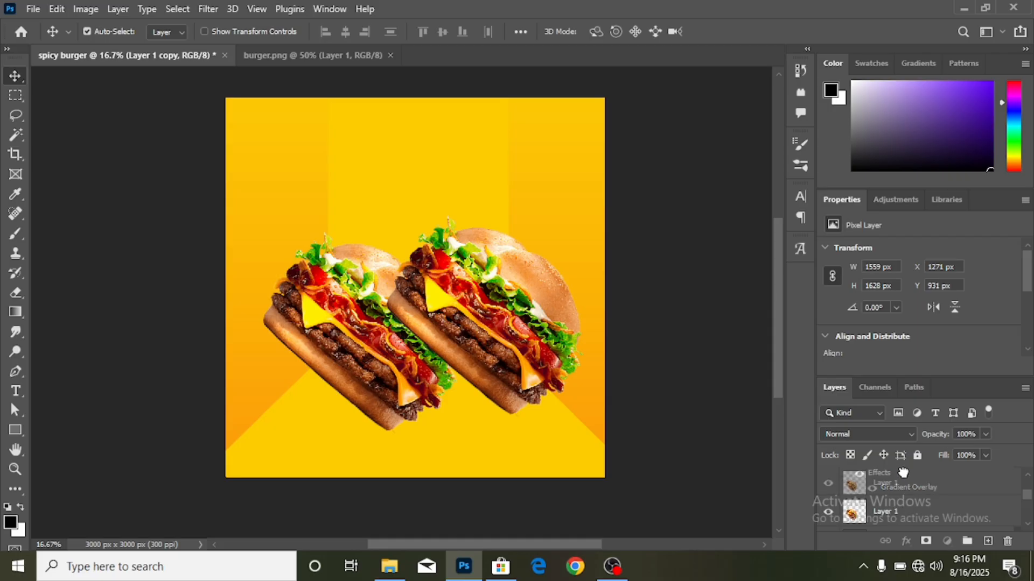
scroll(903, 473, up, 2)
click(902, 504)
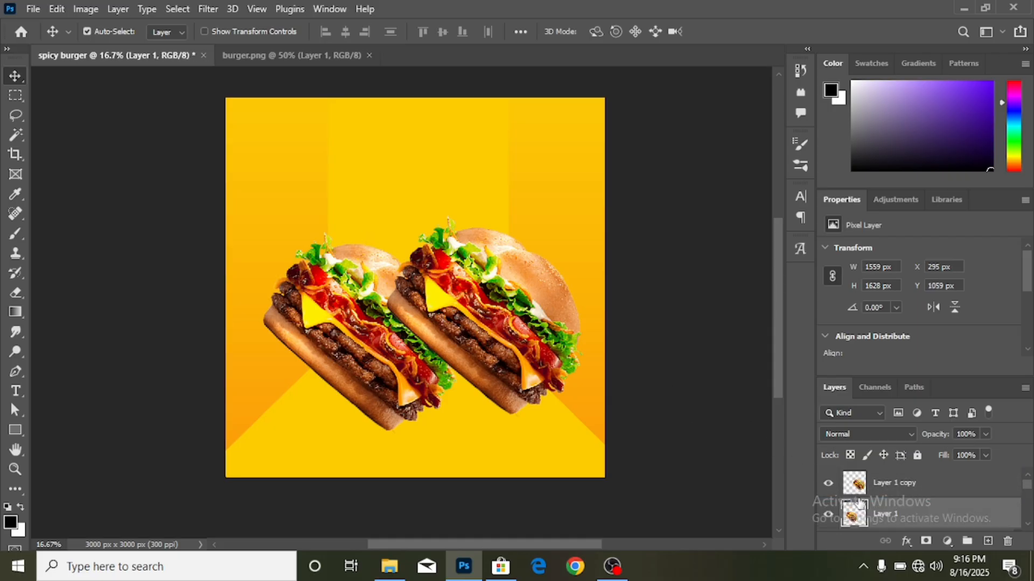
drag(874, 504, 879, 472)
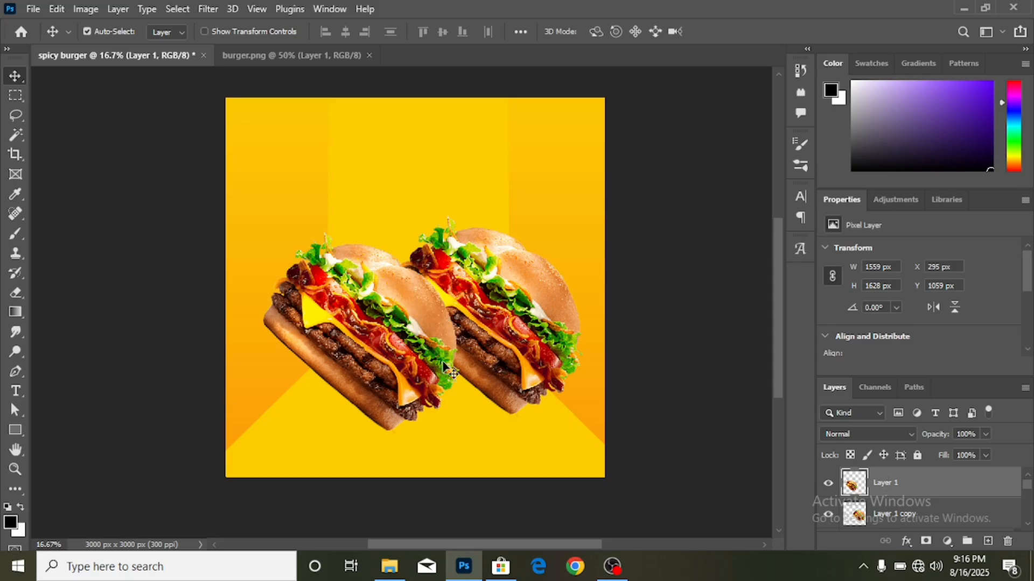
- Flip the right burger copy horizontally and shrink it to 1031 × 1077 px beside the main burger
click(520, 329)
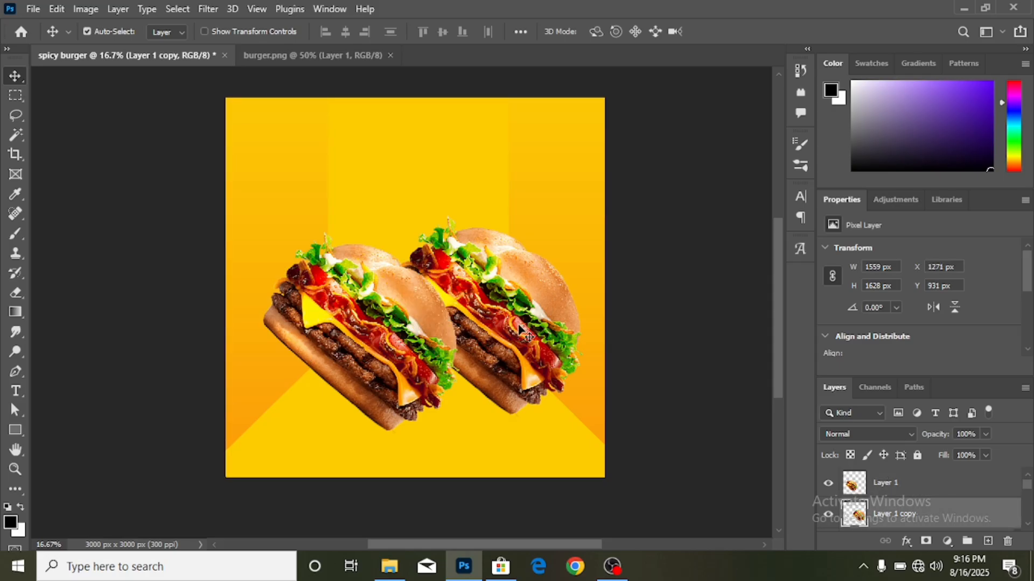
key(ctrl+t)
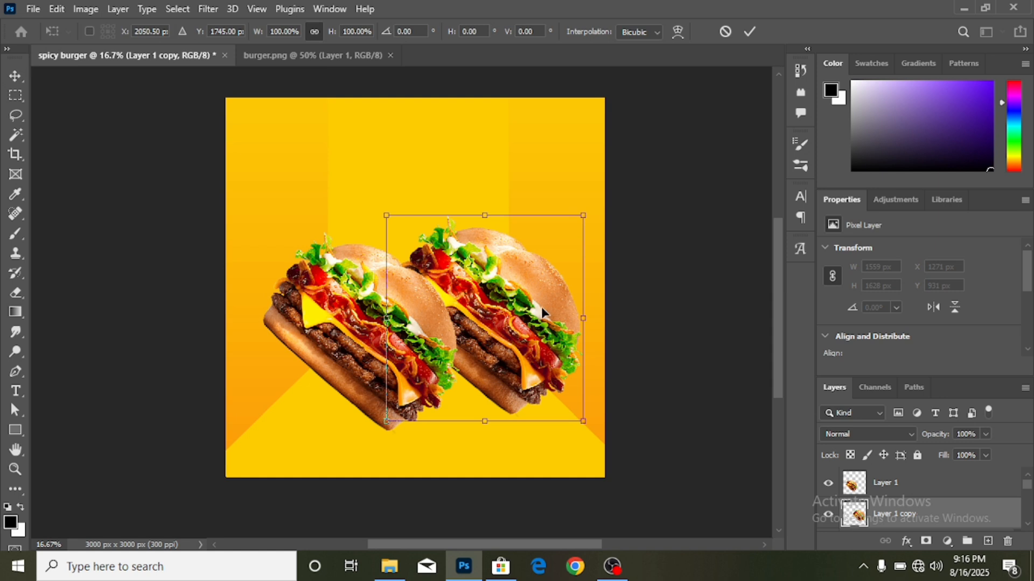
right_click(498, 314)
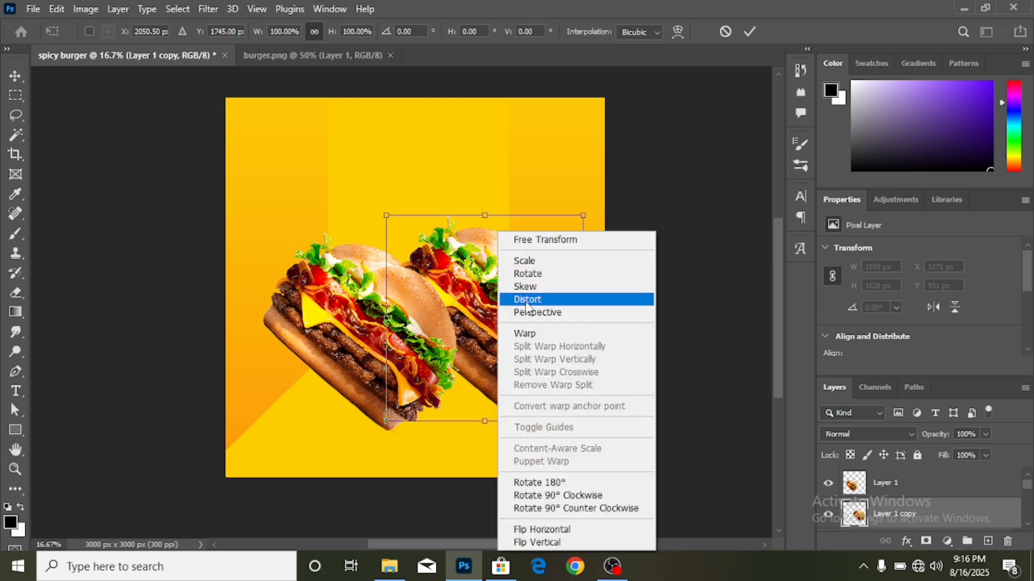
click(577, 533)
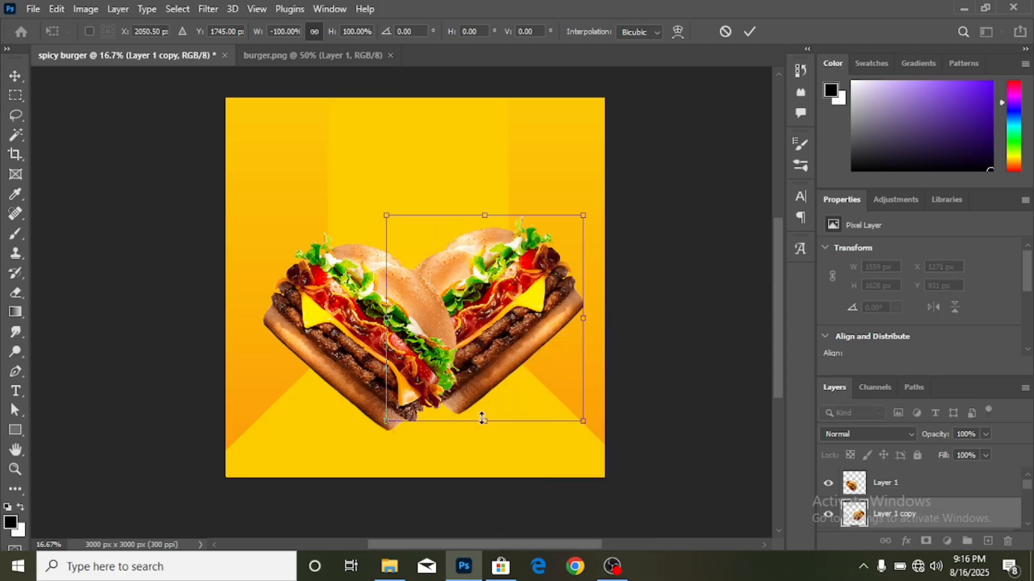
drag(482, 418, 474, 348)
drag(485, 304, 499, 323)
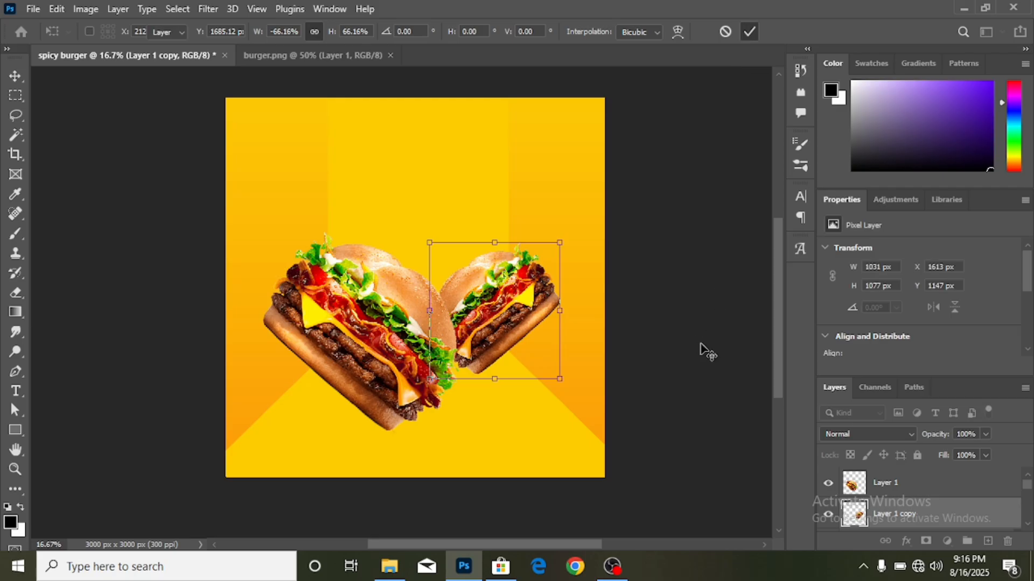
key(Return)
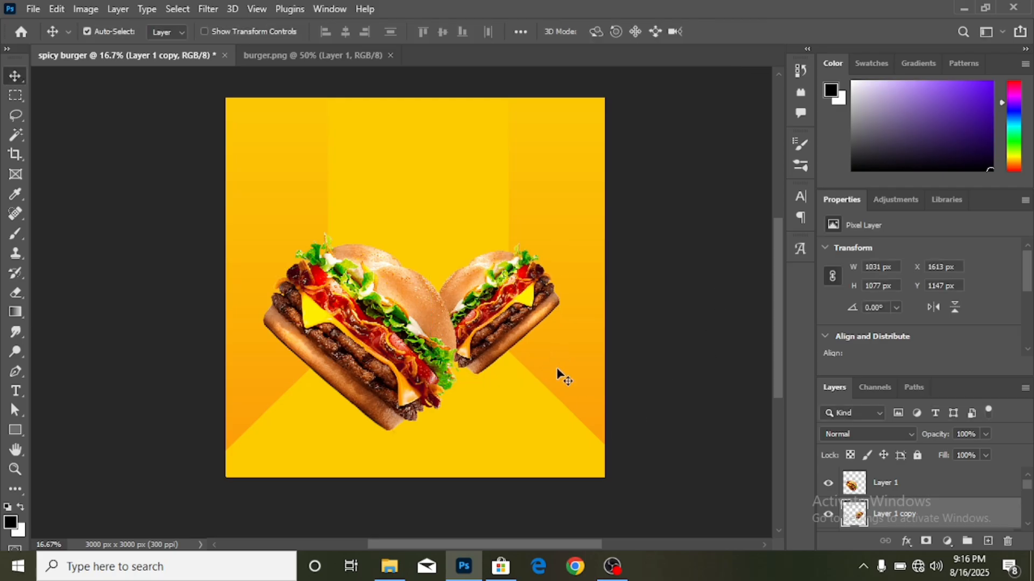
scroll(557, 366, down, 3)
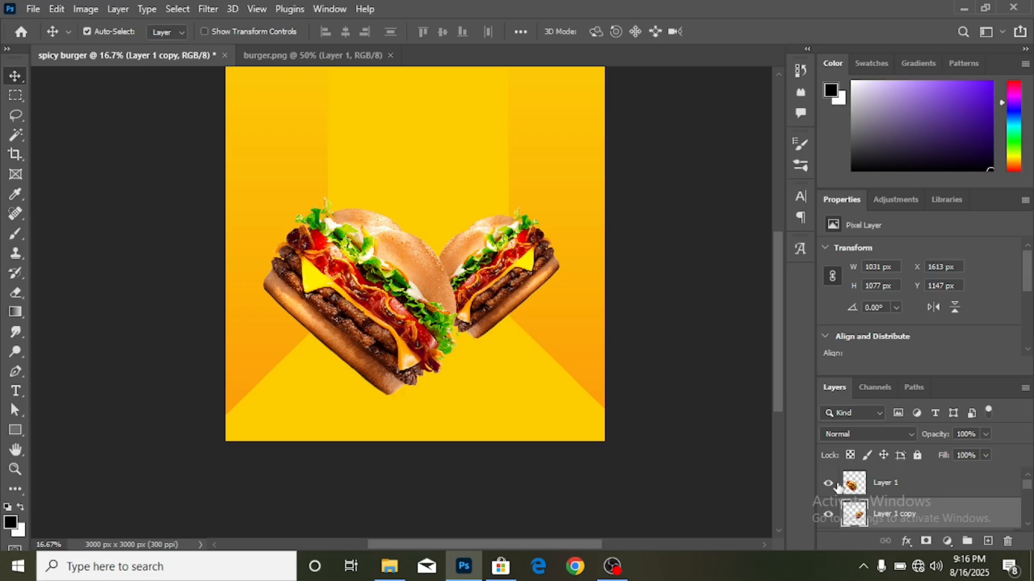
- Add a new layer above Rectangle 2 copy and set a flattened Soft Round brush at 480 px
scroll(919, 492, down, 1)
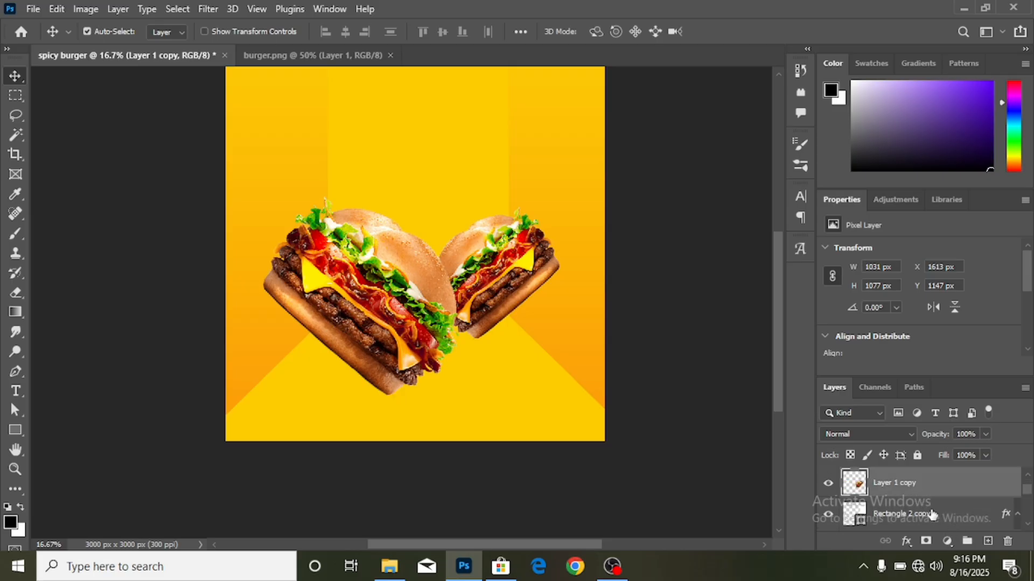
click(933, 515)
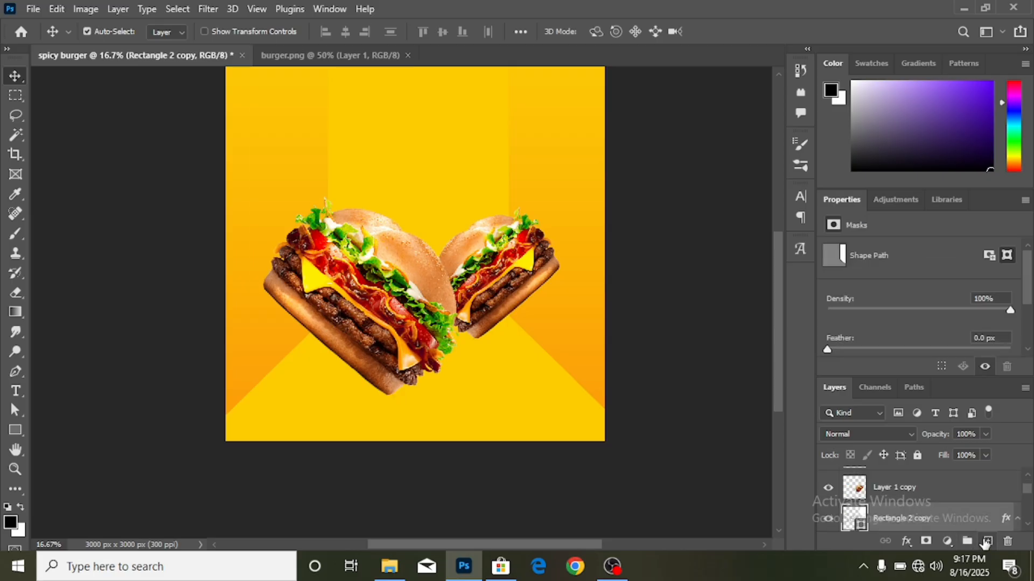
click(986, 541)
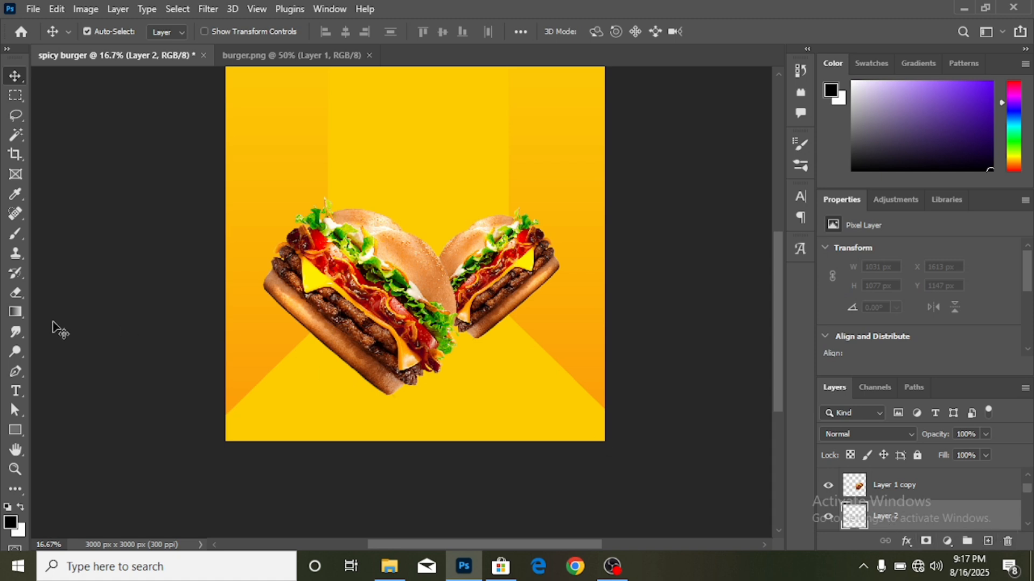
click(12, 236)
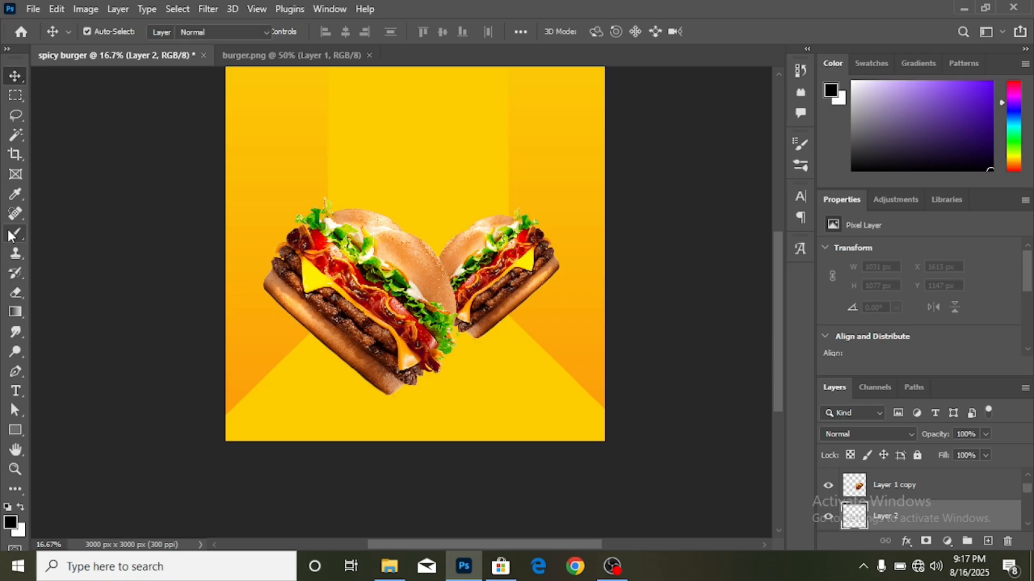
click(110, 32)
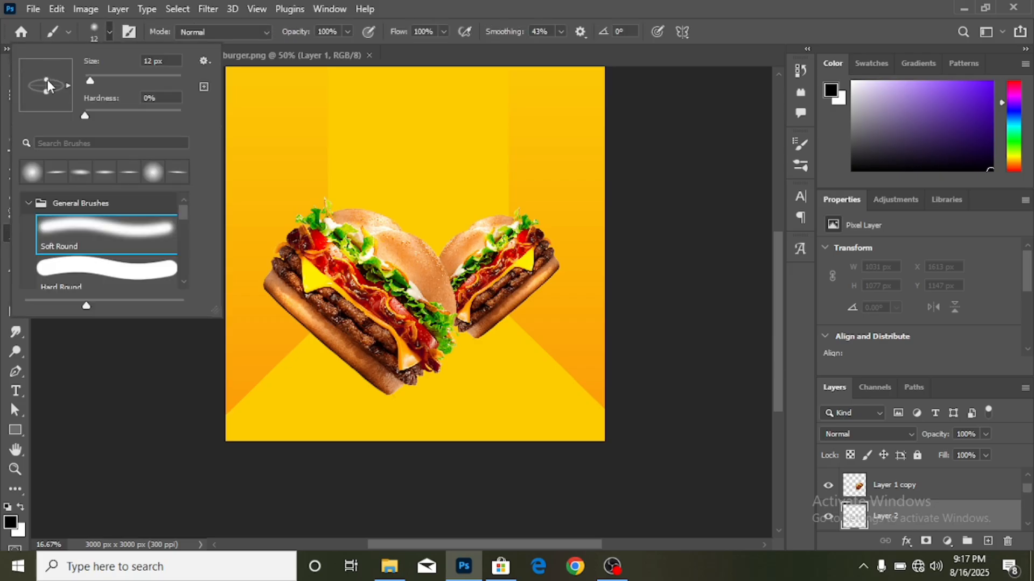
drag(47, 81, 56, 84)
click(127, 77)
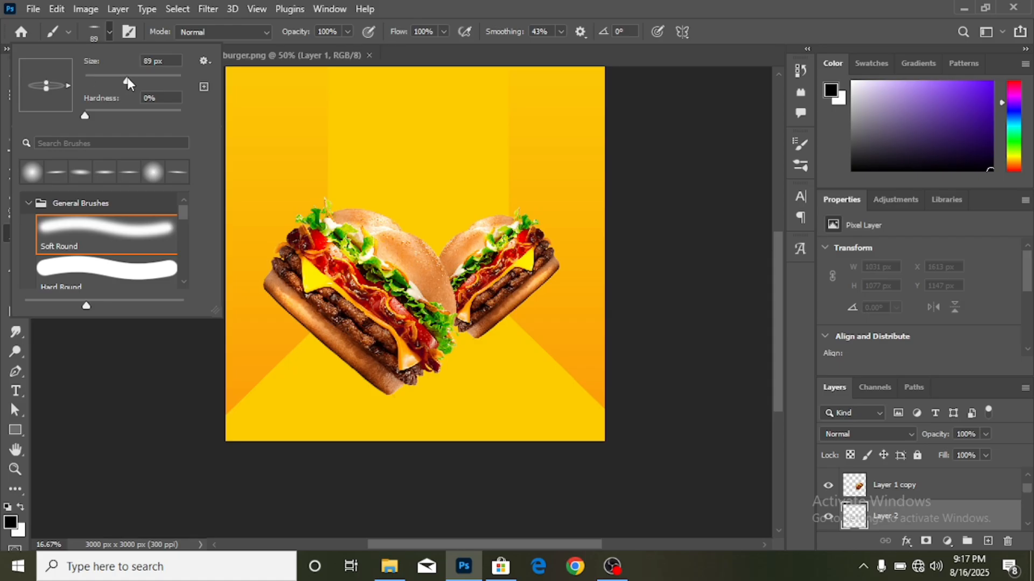
click(156, 76)
click(169, 75)
drag(173, 76, 175, 78)
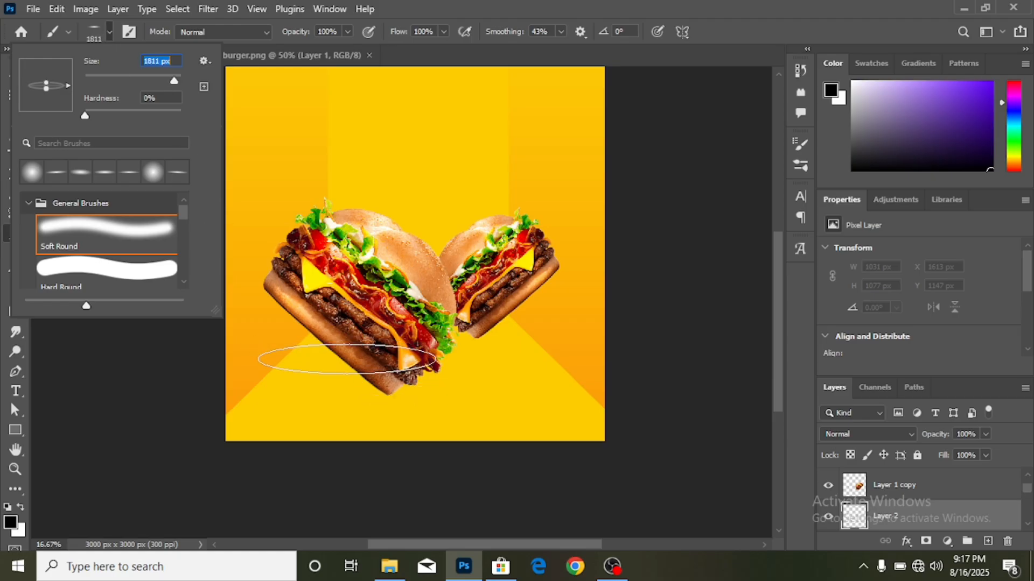
text(480)
key(Return)
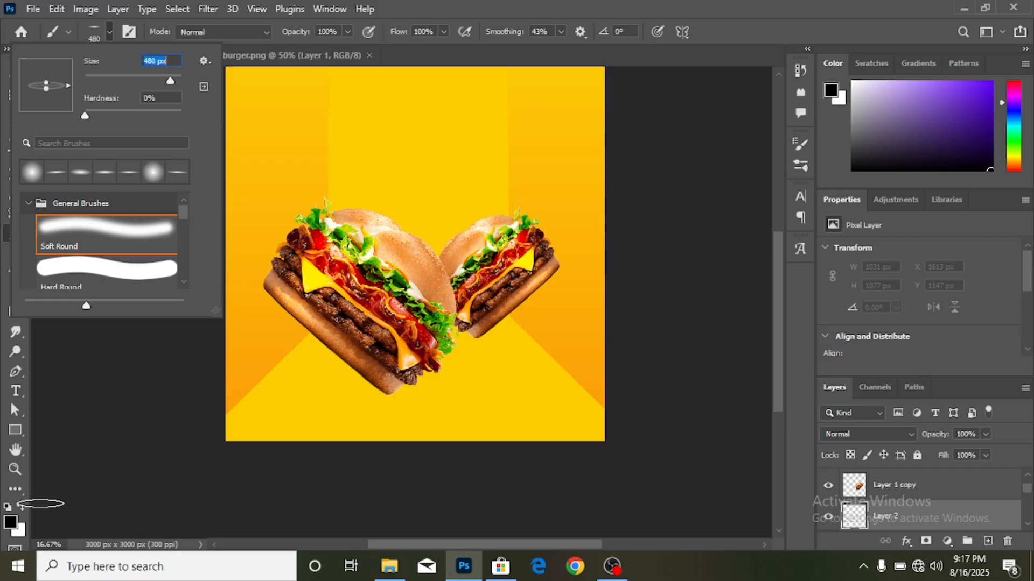
- Paint a soft black oval shadow under the left burger
click(10, 525)
click(9, 523)
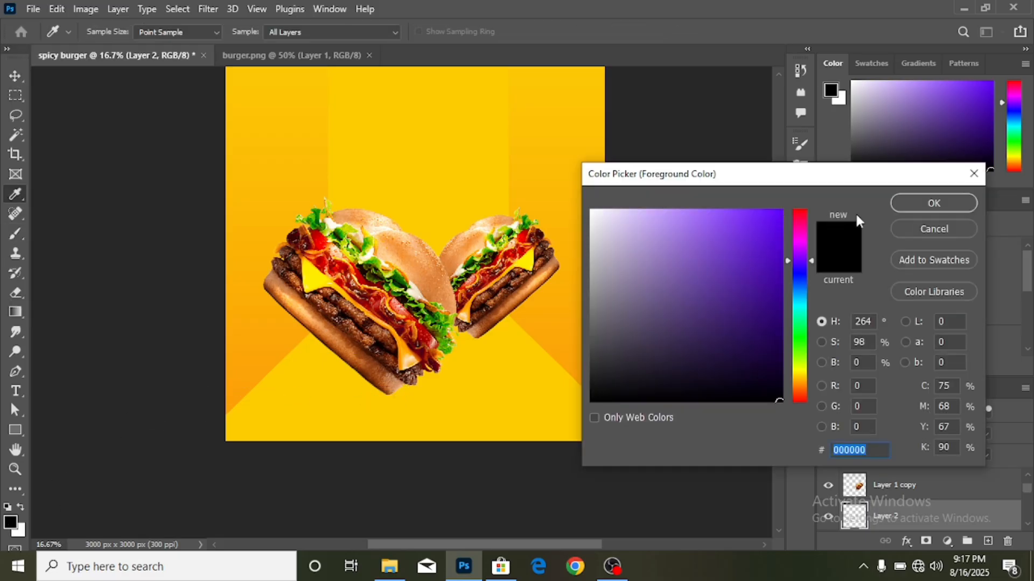
click(905, 202)
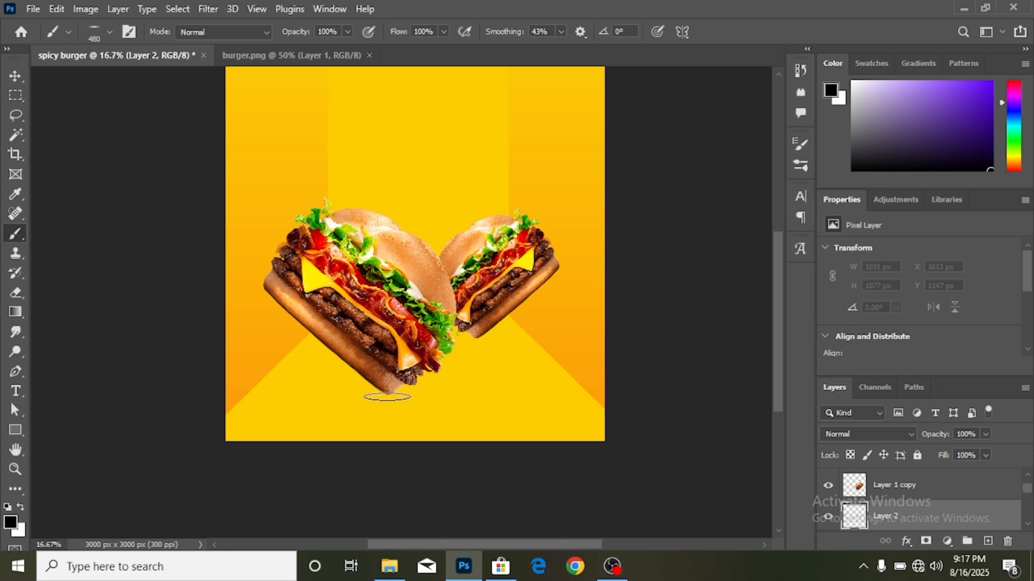
drag(387, 397, 401, 398)
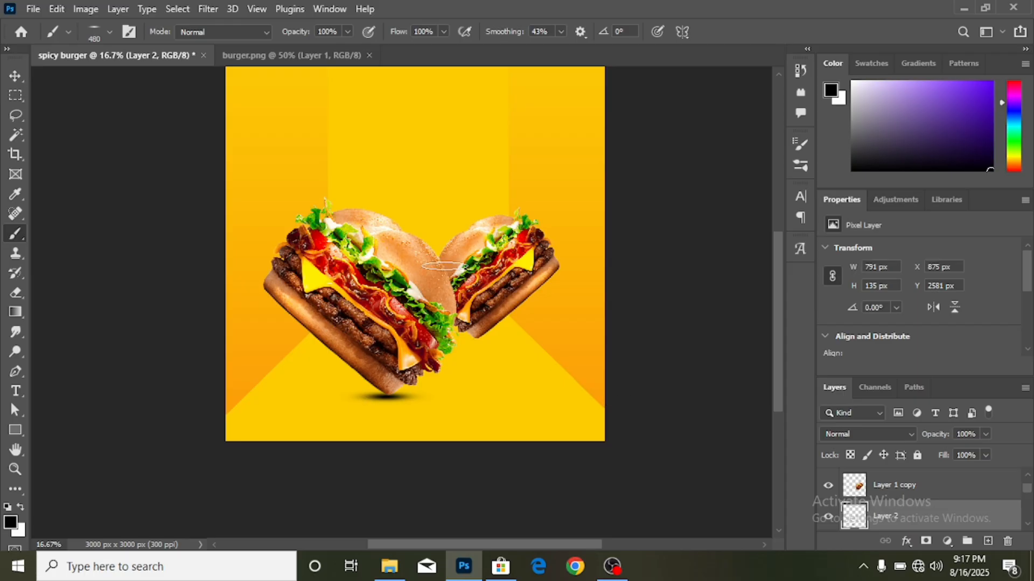
click(14, 75)
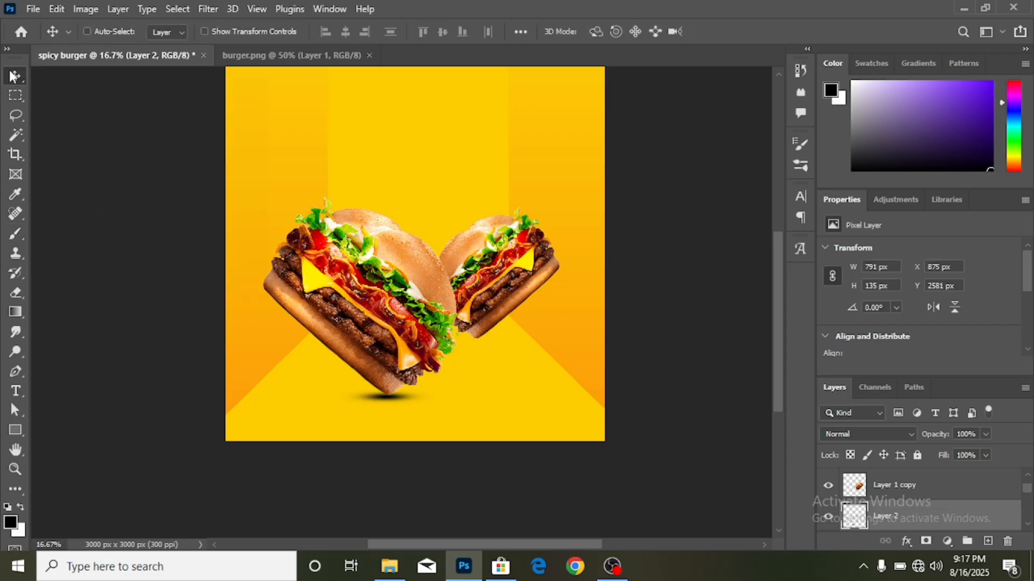
- Stretch the shadow wider to 1300 × 221 px (164.35%) and center it under the main burger
key(ctrl+t)
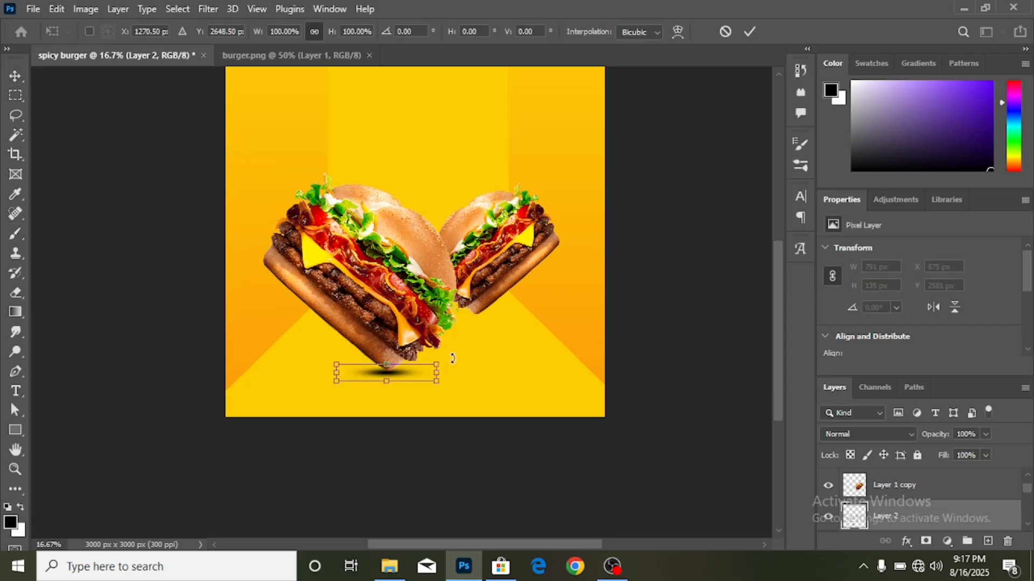
drag(437, 374, 476, 372)
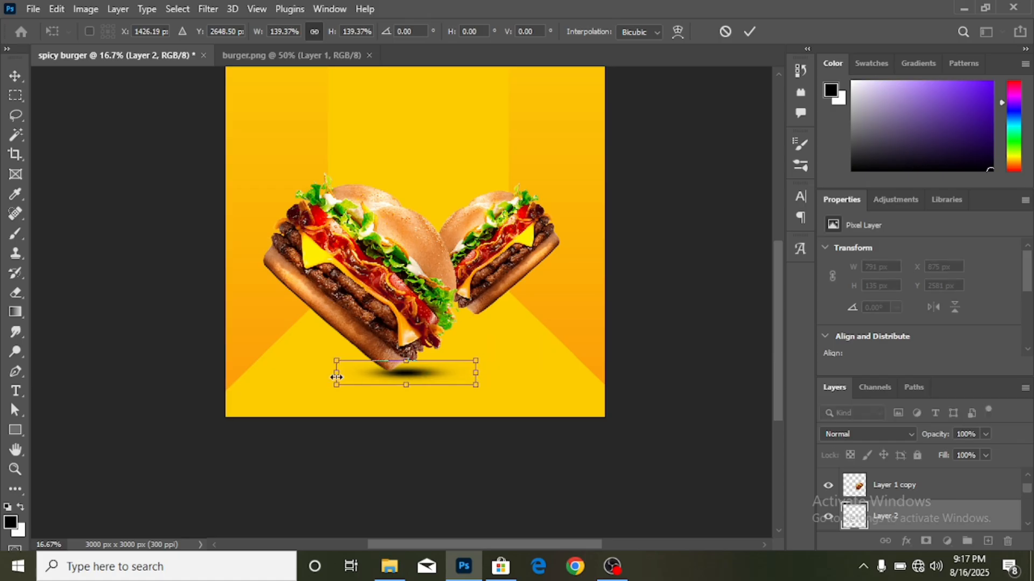
drag(338, 381, 311, 385)
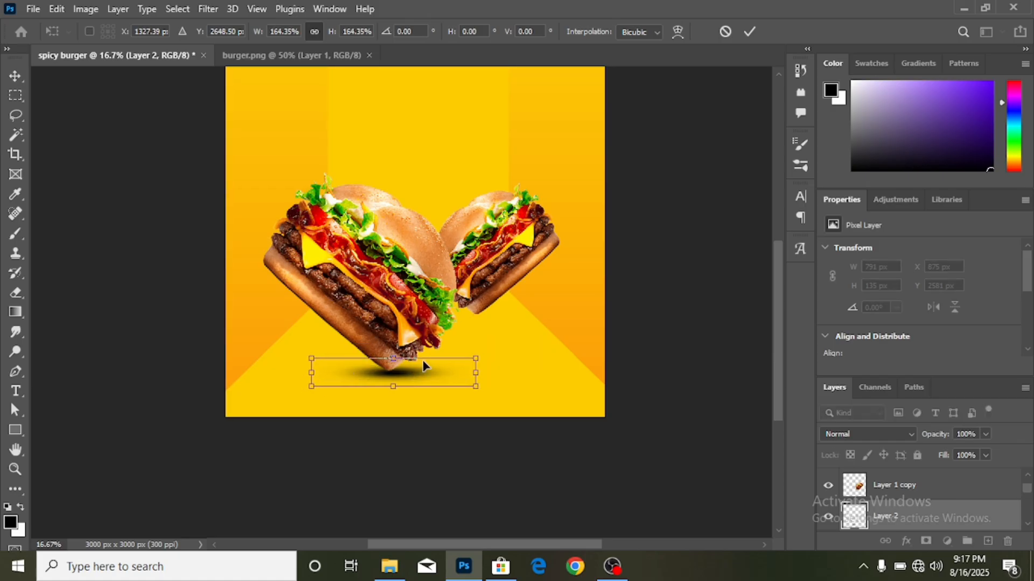
drag(420, 363, 418, 360)
click(749, 32)
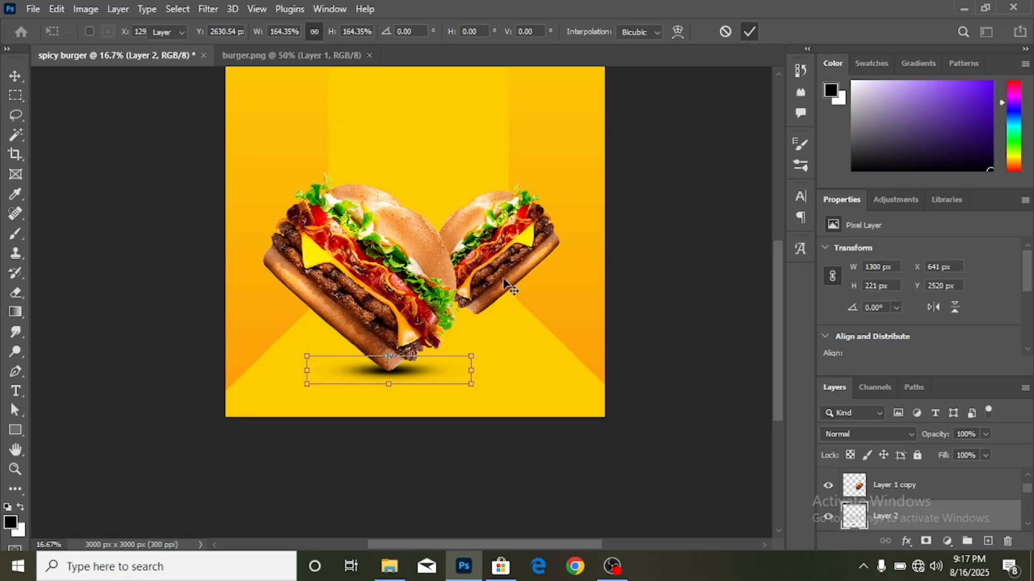
scroll(474, 301, up, 2)
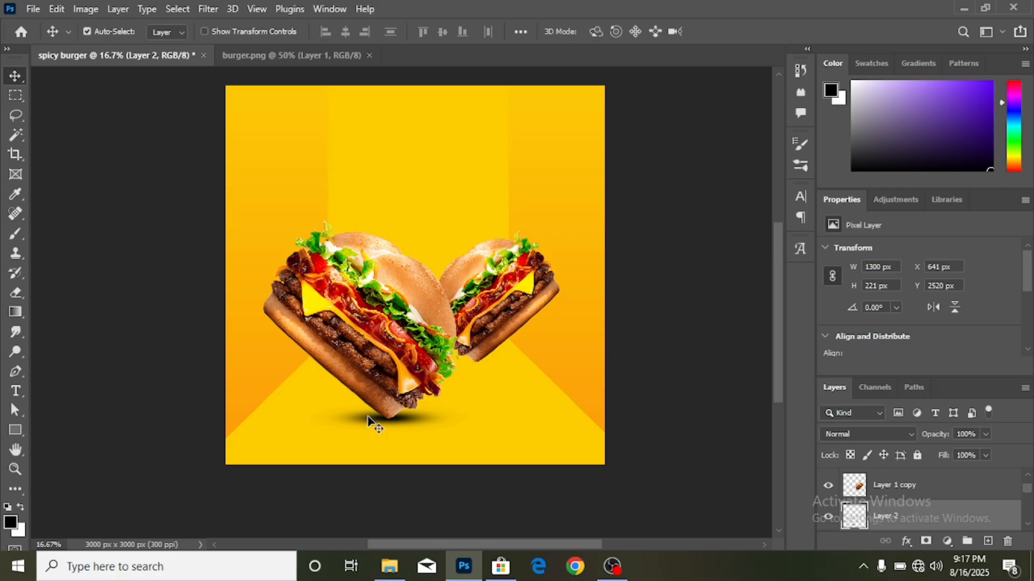
scroll(369, 420, up, 1)
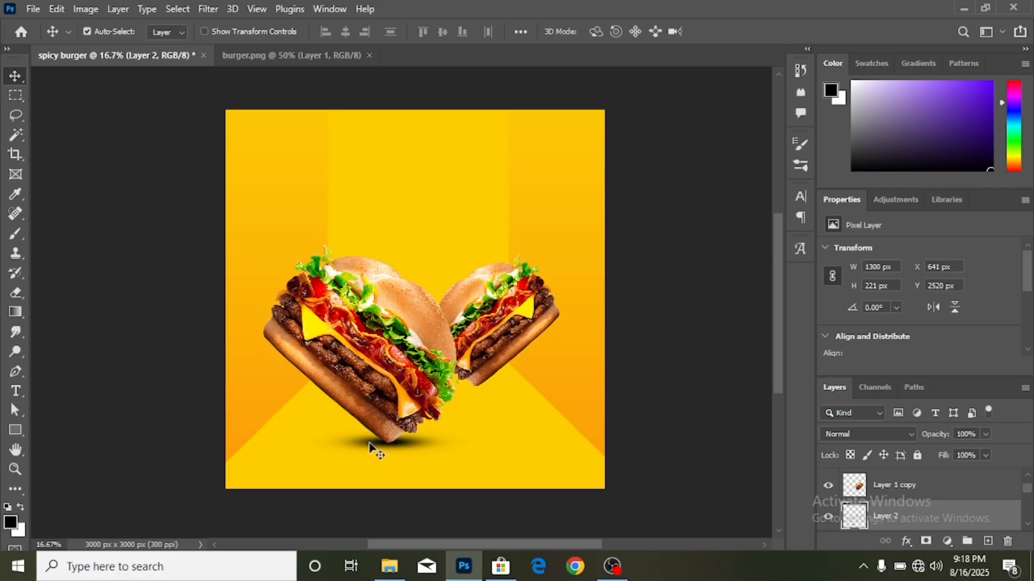
- Duplicate the shadow, rotate it upright to 222 × 1300 px, and align it along the left burger's edge
drag(370, 448, 268, 351)
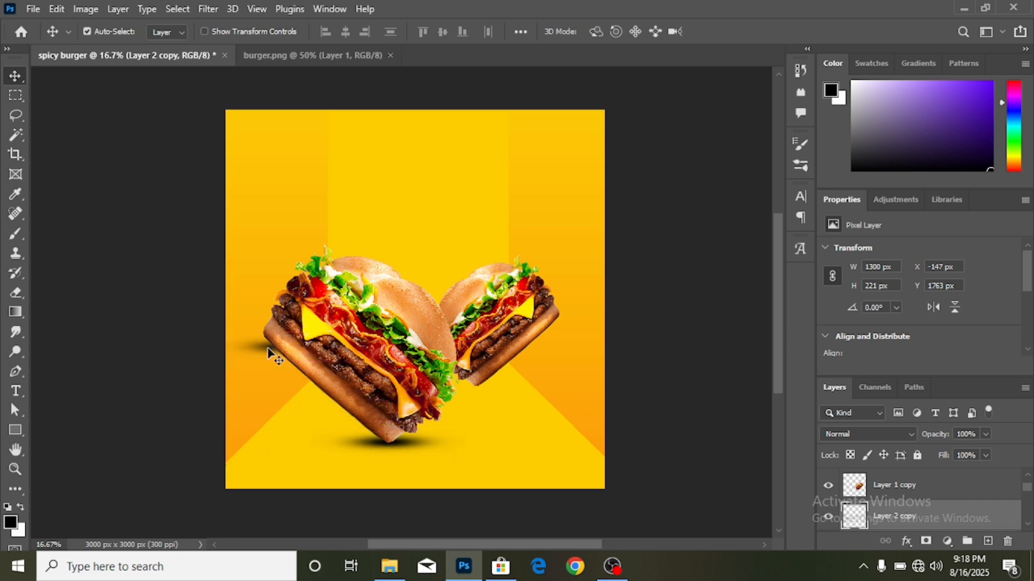
key(ctrl+t)
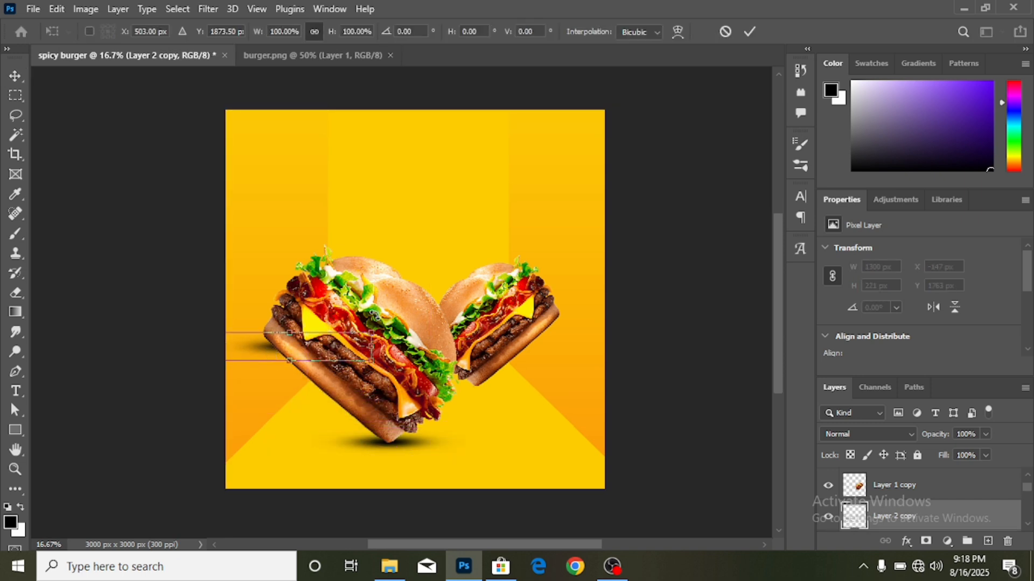
drag(381, 314, 323, 420)
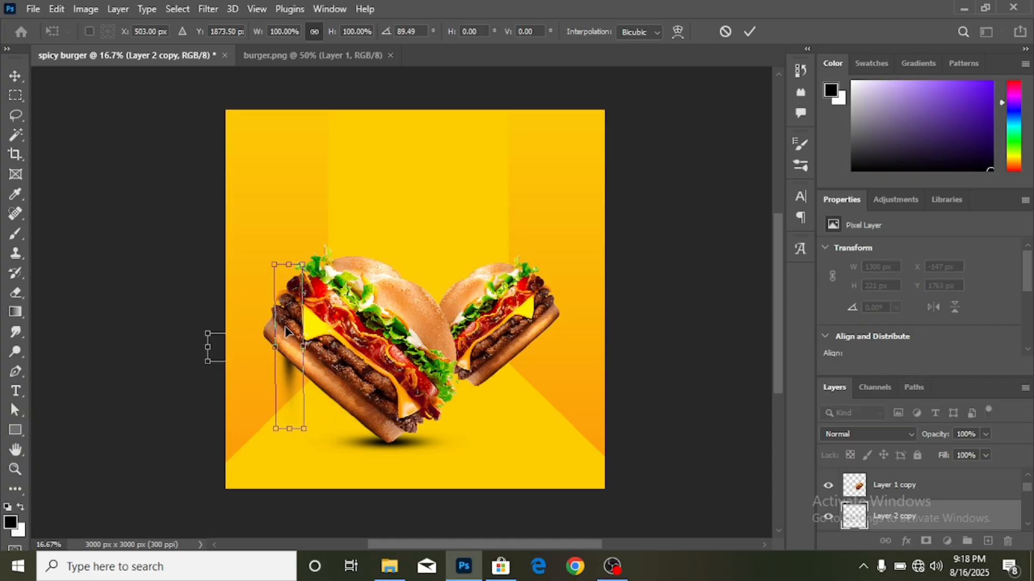
drag(278, 329, 258, 321)
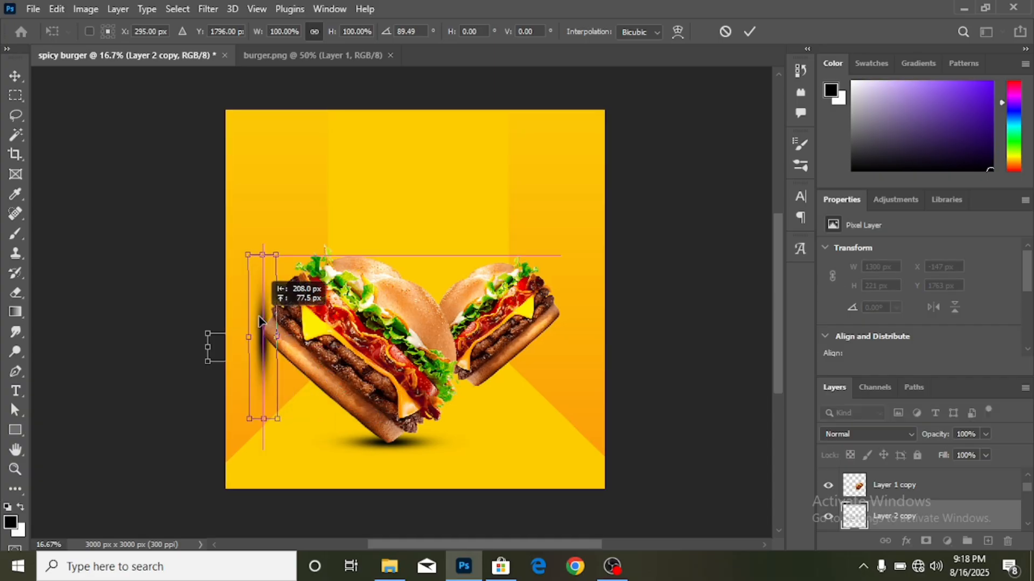
click(749, 32)
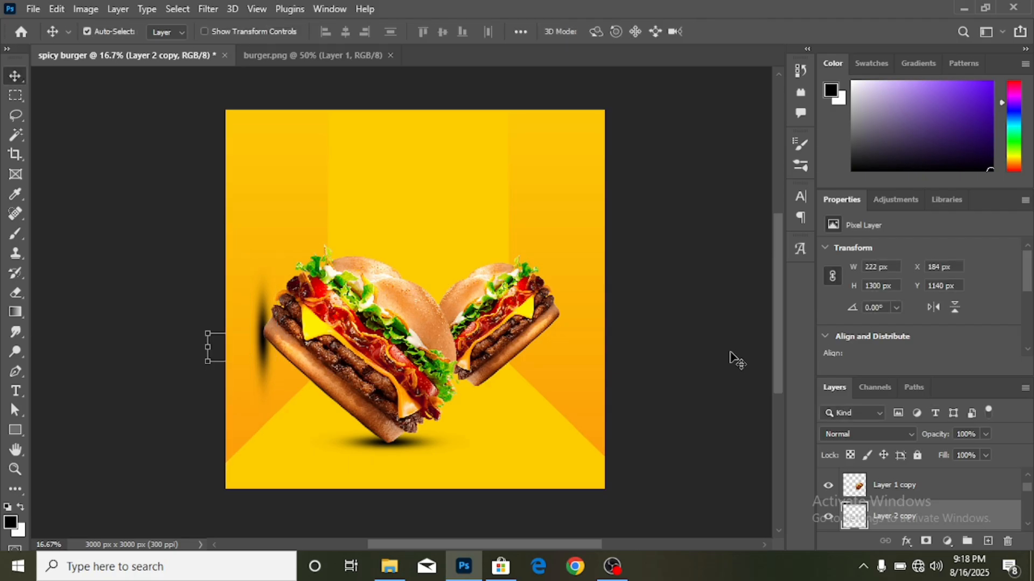
key(shift+Right)
key(Right)
key(Right)
key(Right)
key(Right)
key(Right)
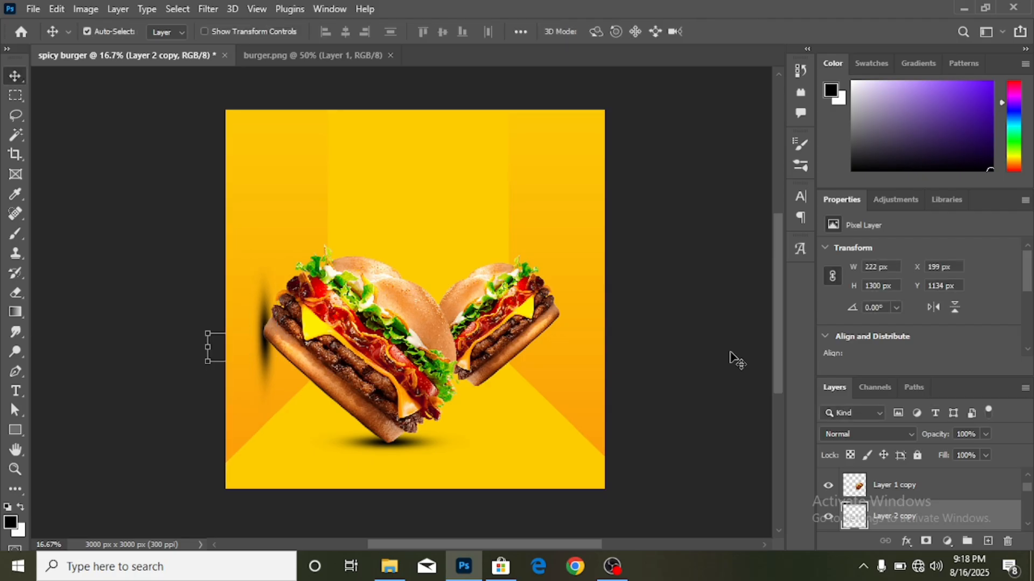
scroll(431, 412, up, 1)
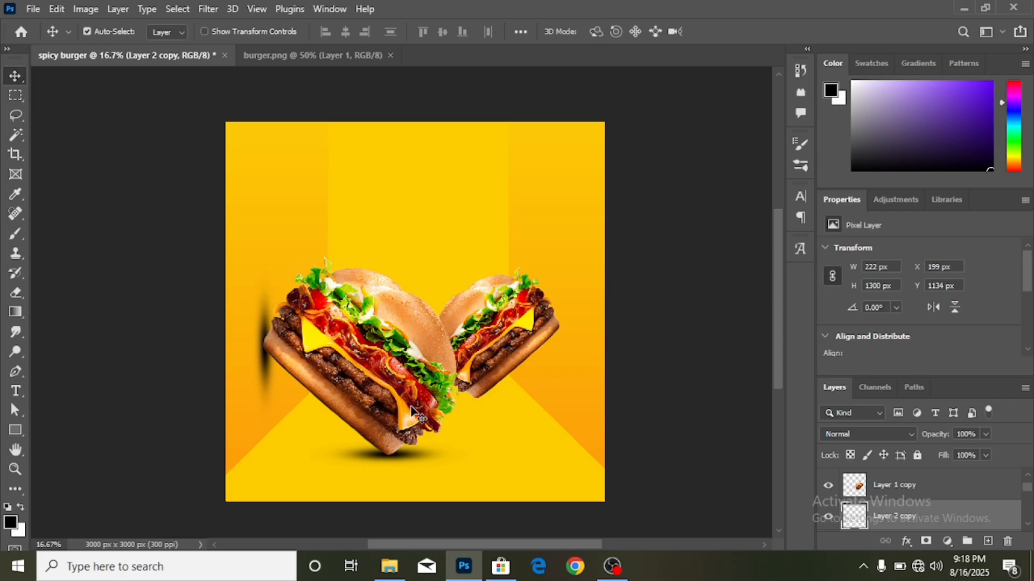
- Copy the bottom shadow under the right burger and shrink it to 1007 × 179 px
click(412, 455)
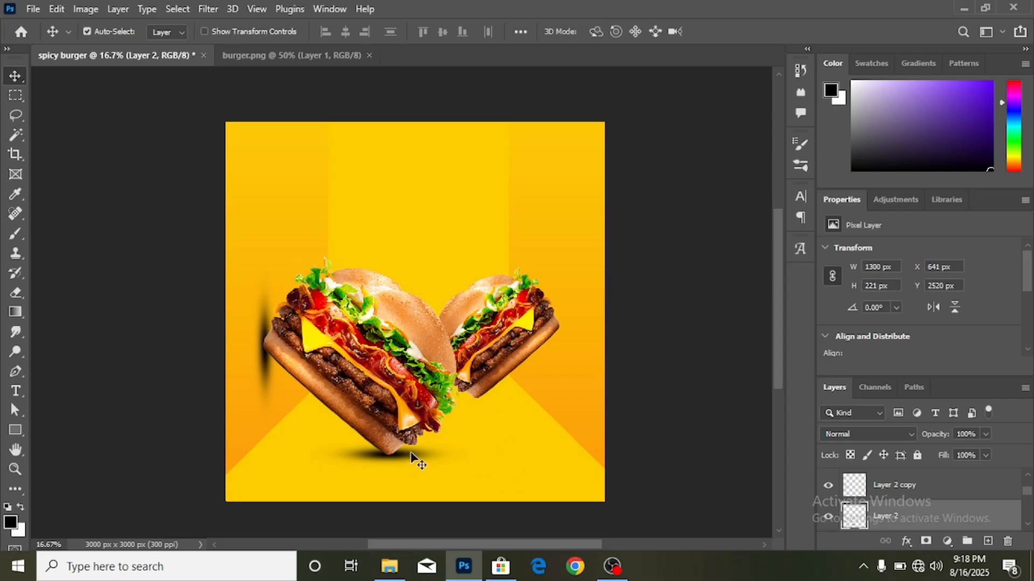
drag(411, 455, 496, 400)
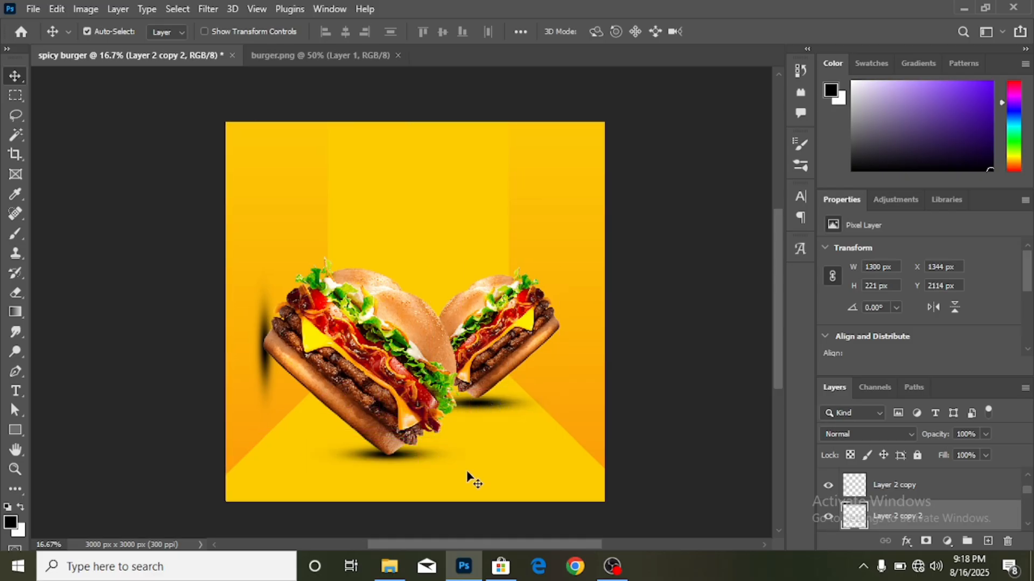
key(Up)
key(Up)
key(Up)
key(Up)
key(Up)
key(Up)
key(Up)
key(Up)
key(Up)
key(Up)
key(Up)
key(Up)
key(Up)
key(Up)
key(Up)
key(Up)
key(Up)
key(Up)
key(Up)
key(Up)
key(ctrl+t)
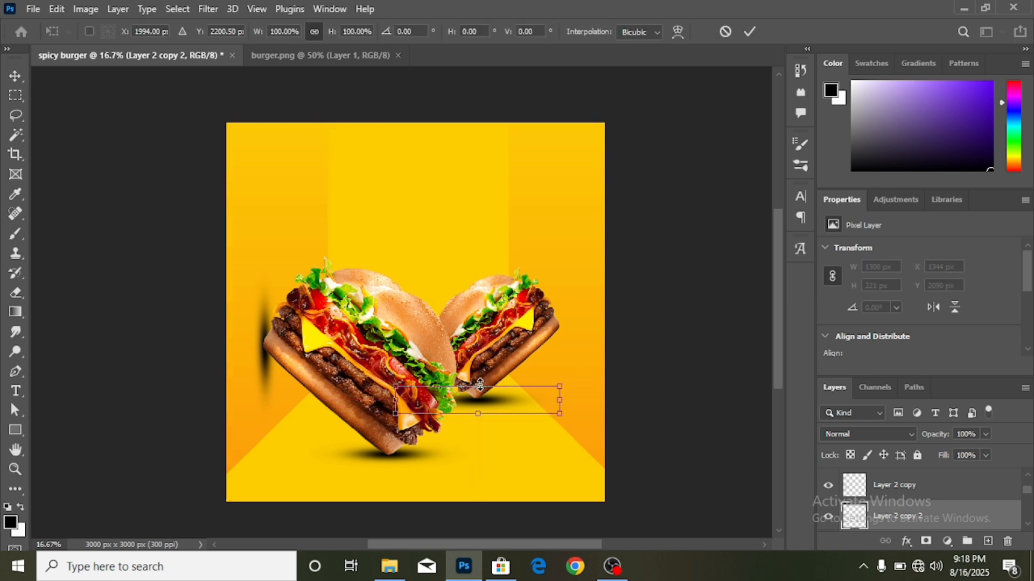
drag(483, 386, 483, 392)
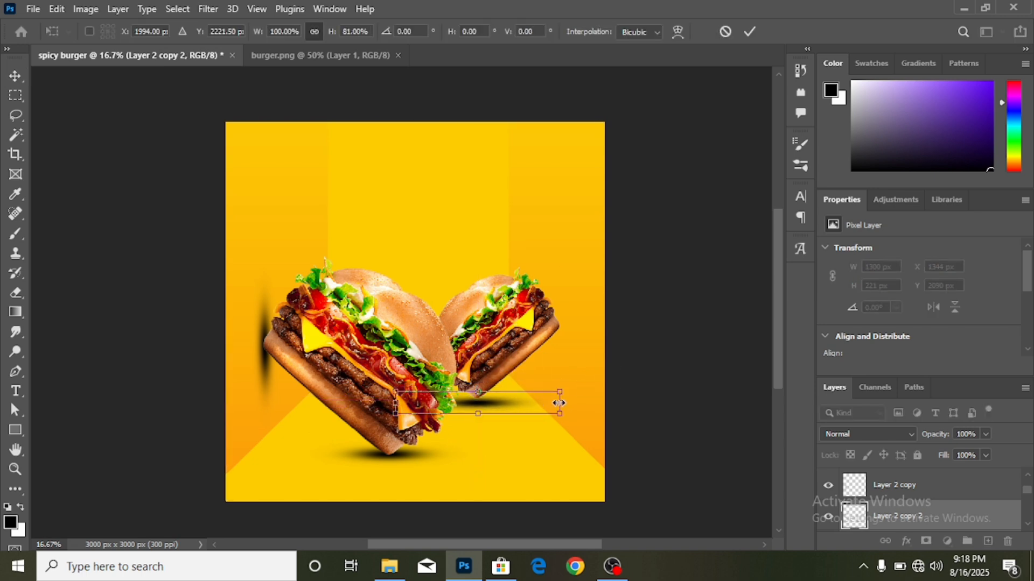
drag(559, 403, 499, 392)
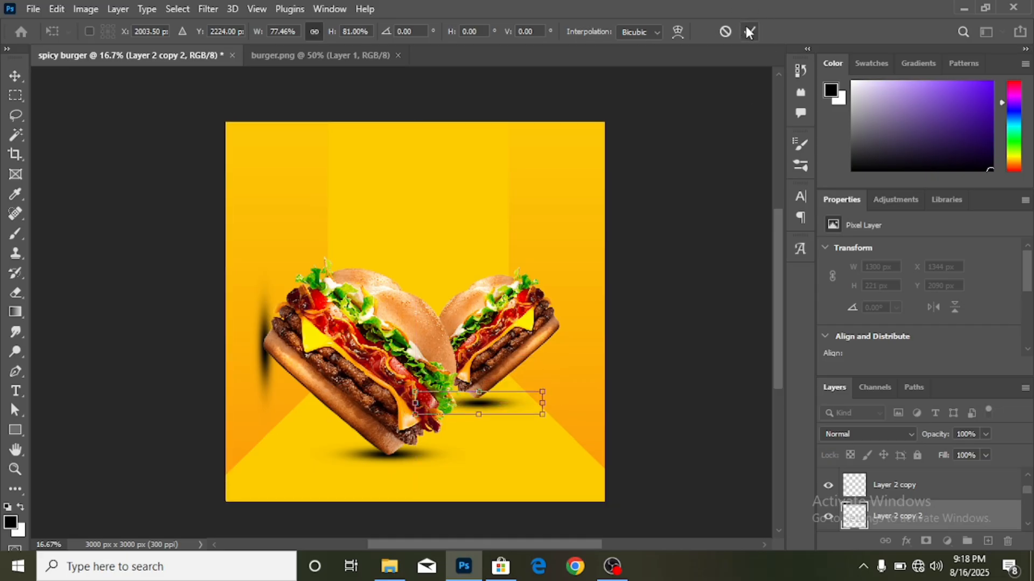
click(749, 32)
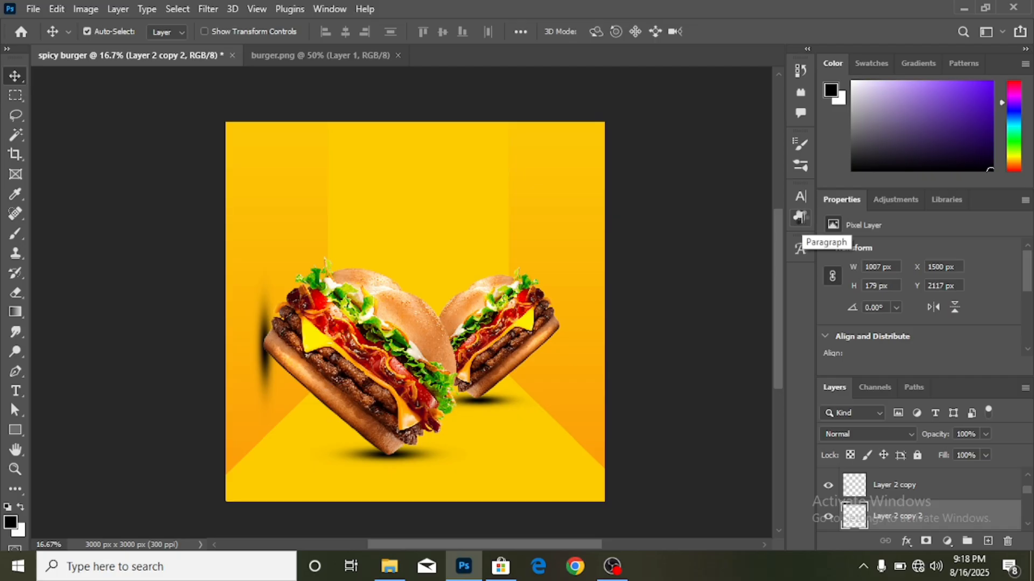
key(Up)
key(Up)
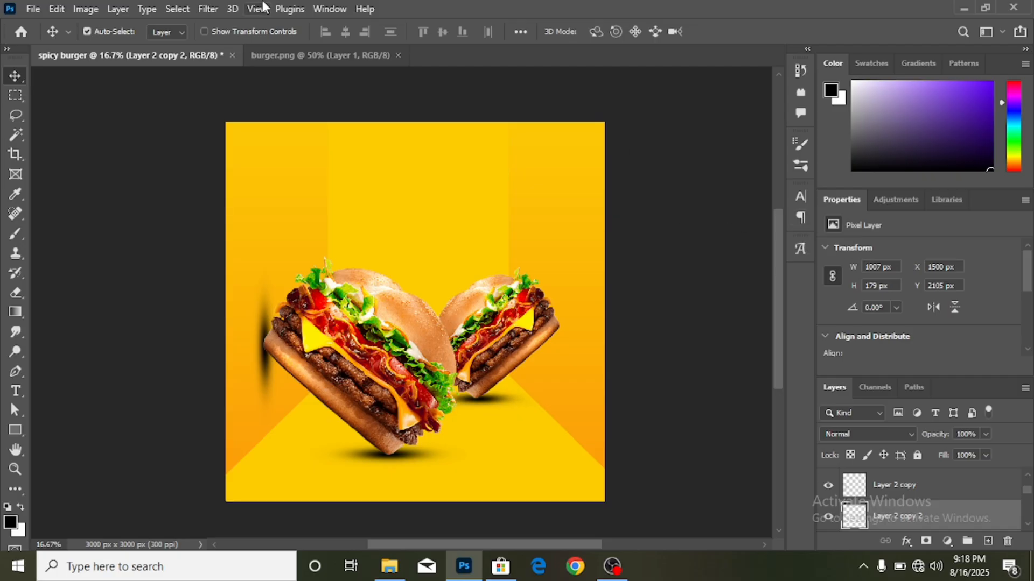
scroll(196, 235, down, 1)
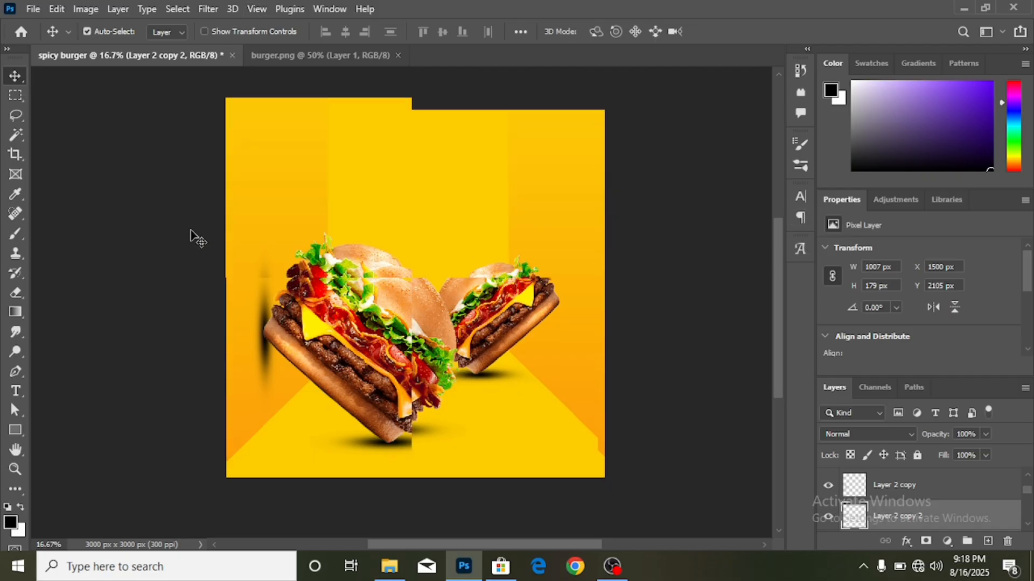
- Copy the vertical shadow streak to the right burger's right edge
click(263, 308)
drag(263, 304, 557, 286)
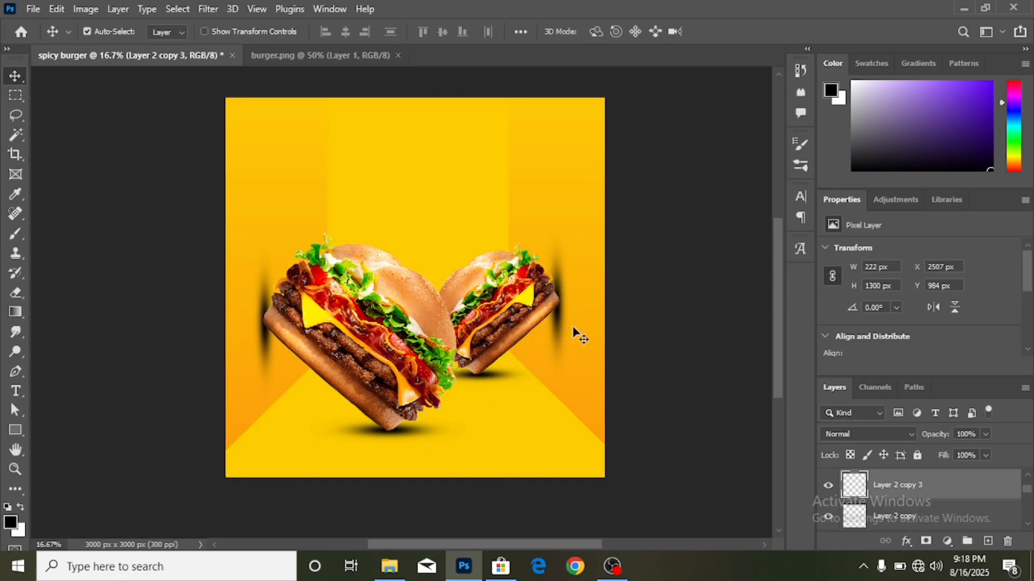
scroll(571, 339, down, 1)
scroll(563, 325, up, 1)
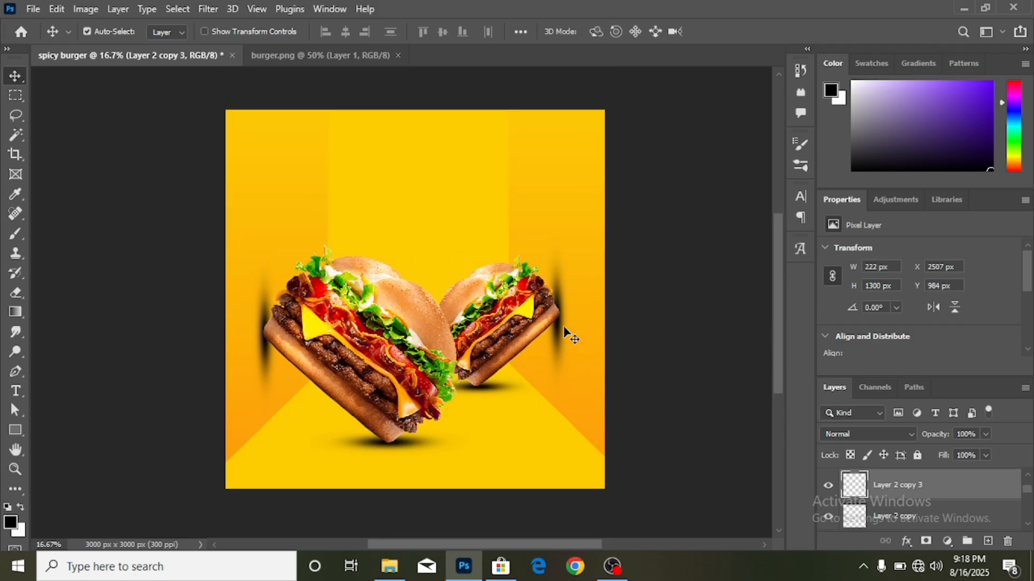
scroll(551, 374, down, 1)
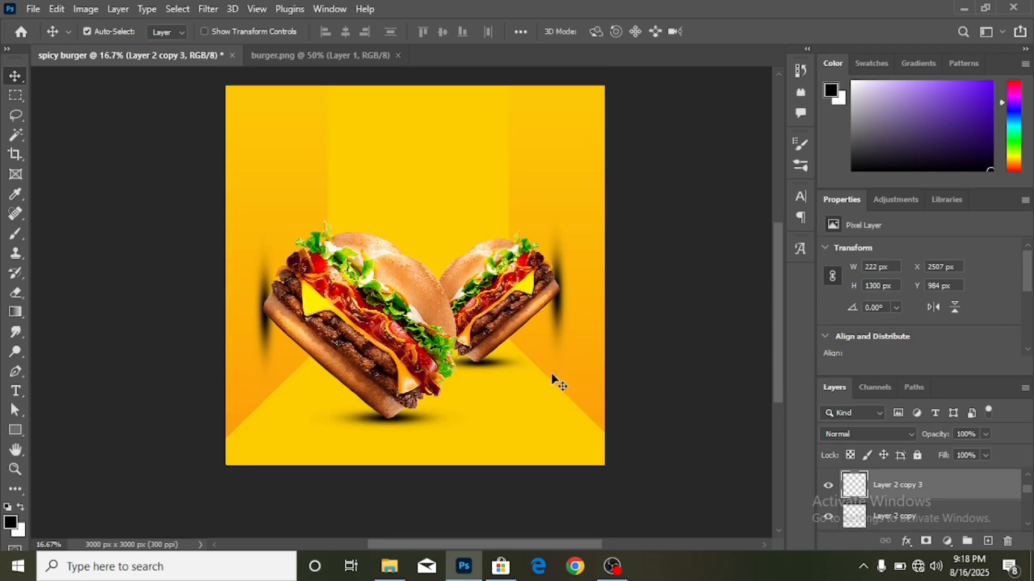
- Set the left burger's vertical streak and bottom shadow to 90% opacity
click(265, 279)
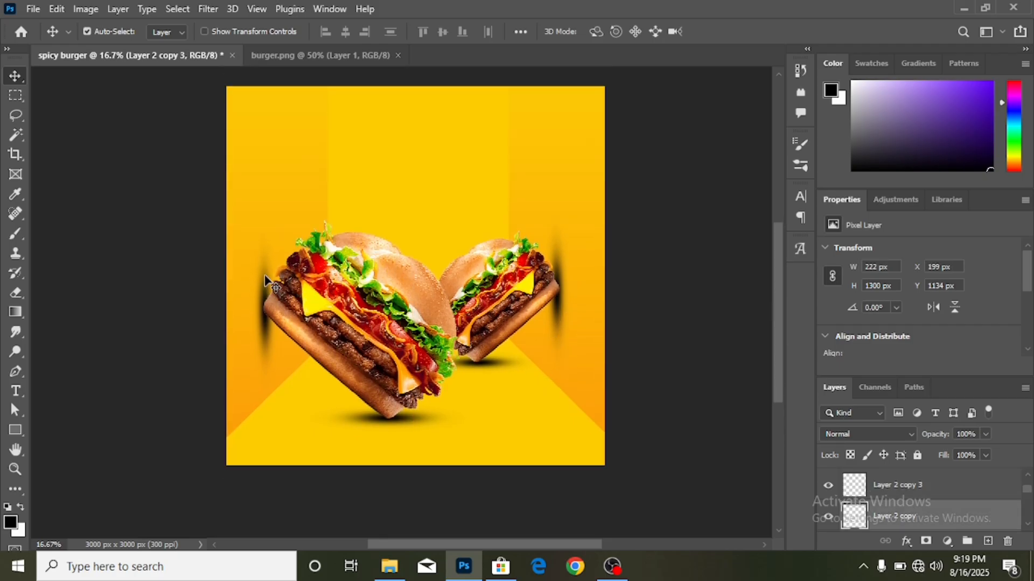
click(984, 434)
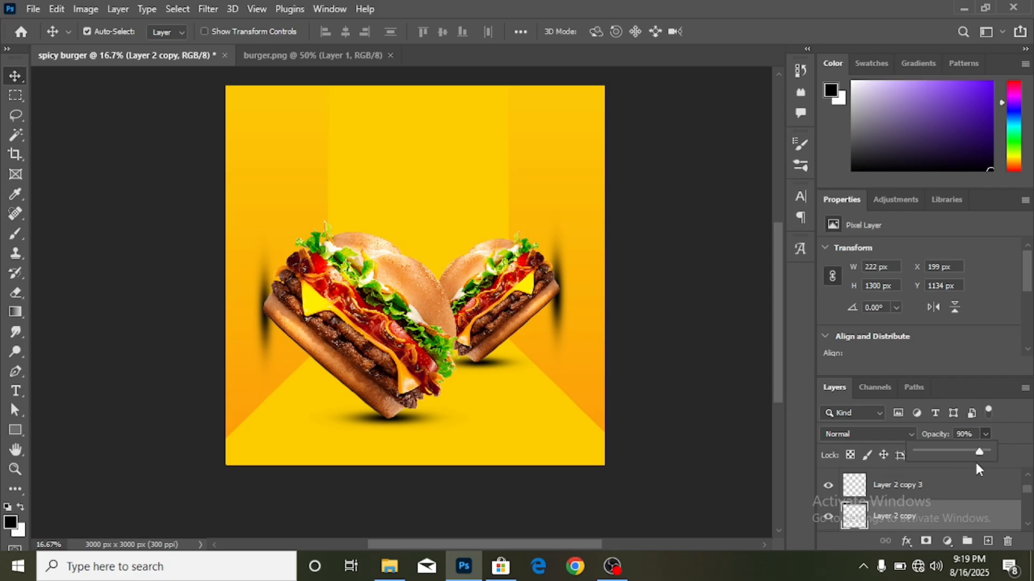
click(414, 420)
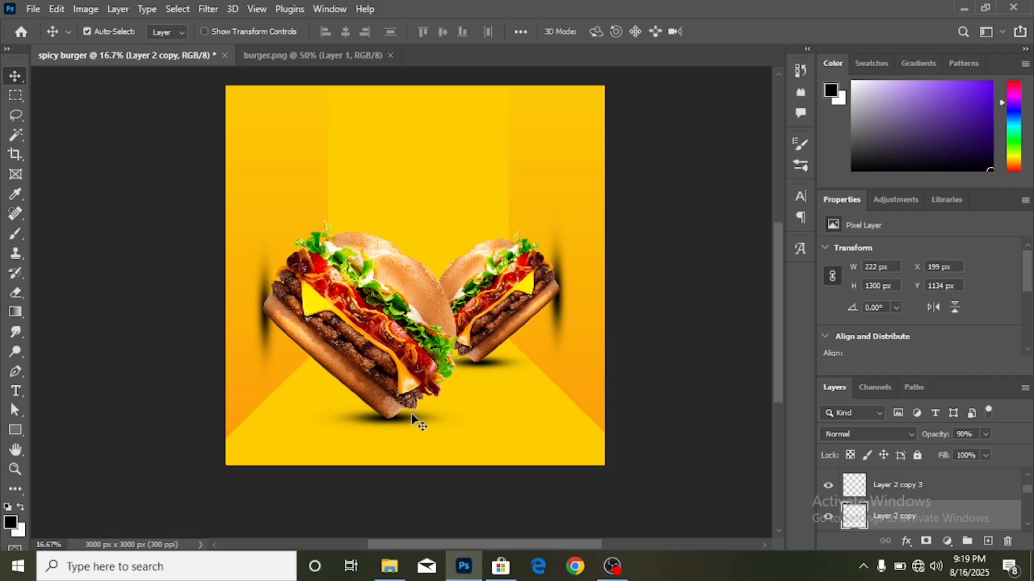
click(413, 420)
click(975, 434)
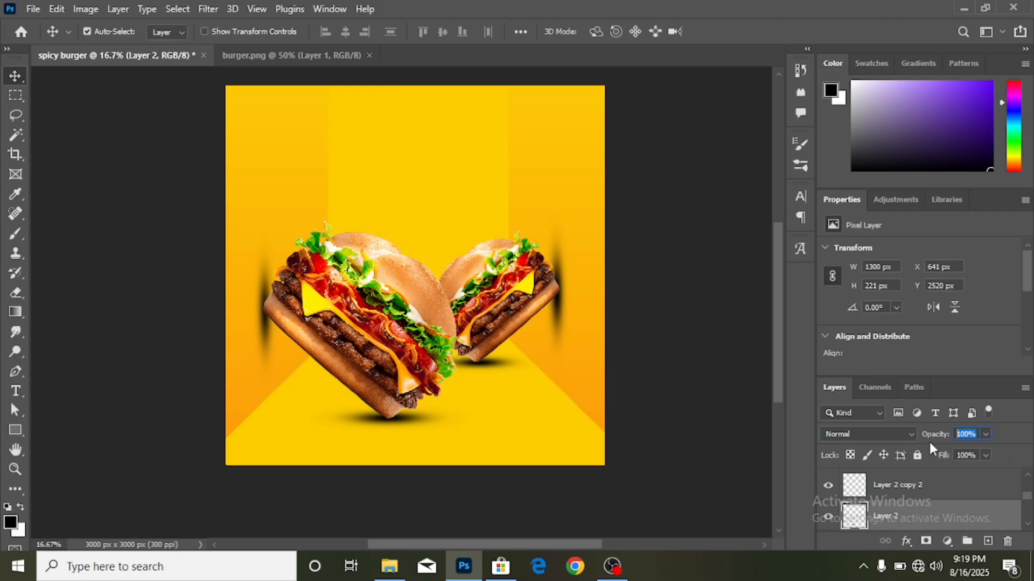
text(90)
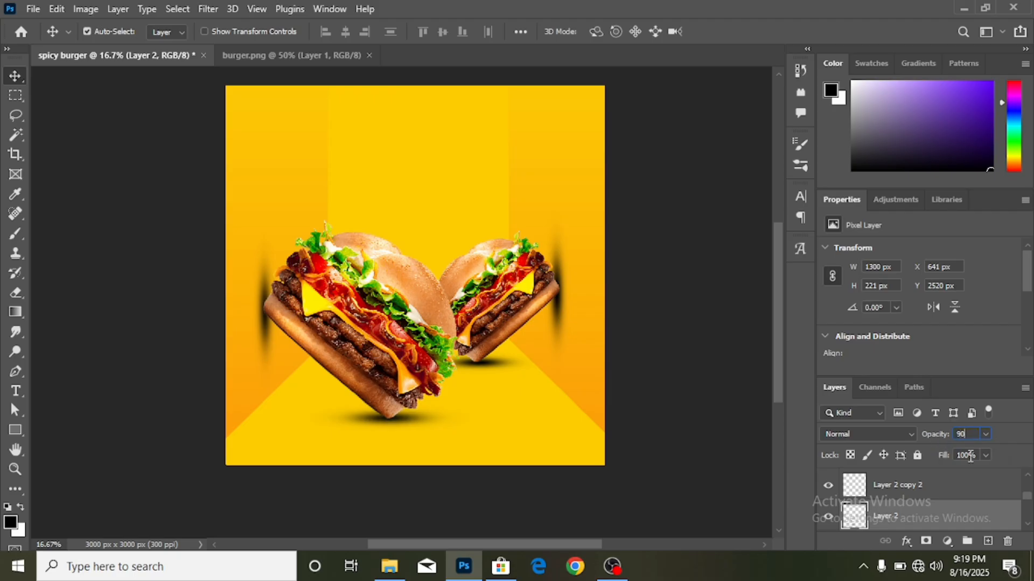
key(Return)
- Duplicate the right streak and set it and the right burger's shadow to 90% opacity
click(557, 265)
key(ctrl+j)
click(979, 433)
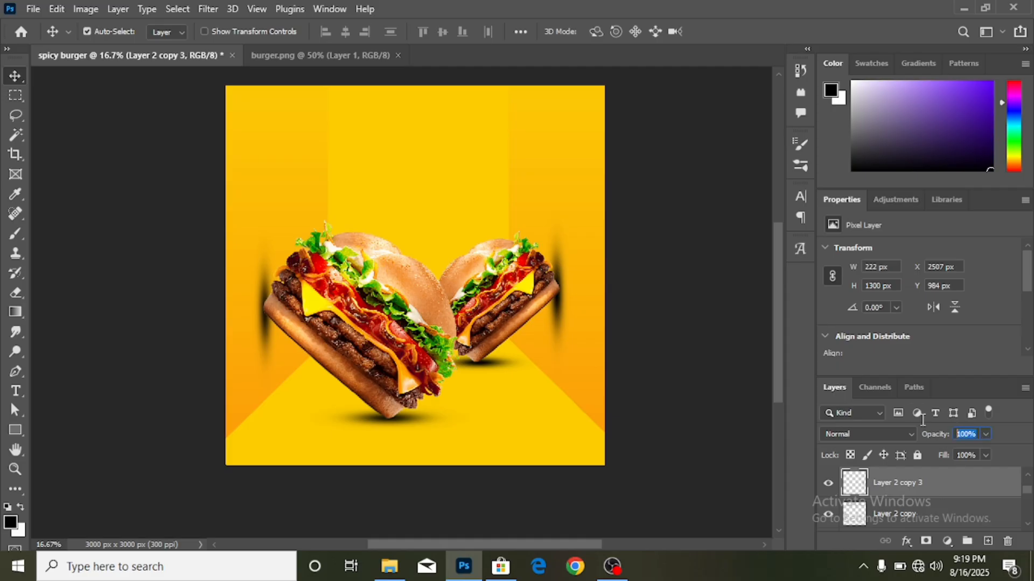
text(90)
key(Return)
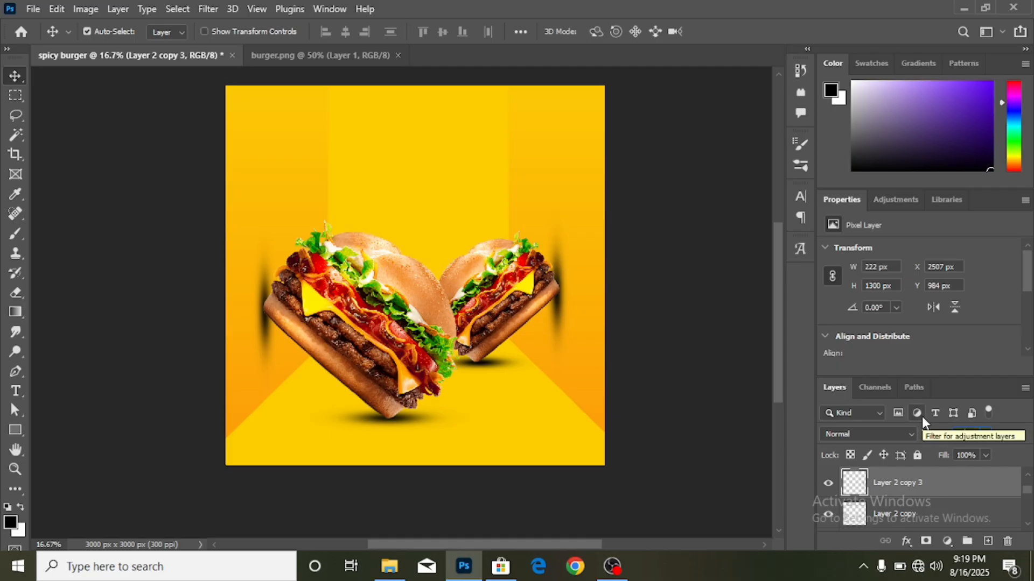
click(509, 370)
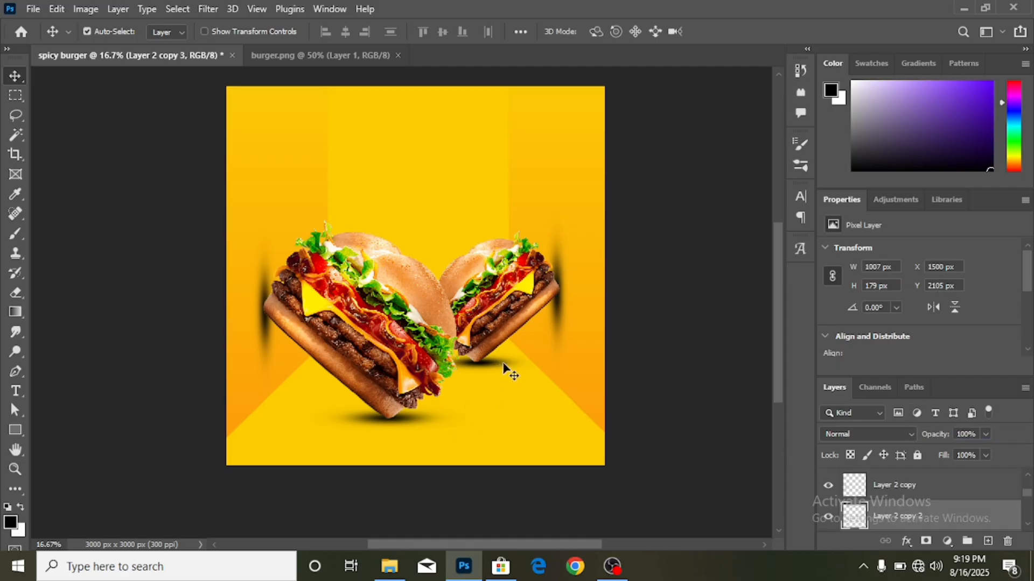
click(959, 431)
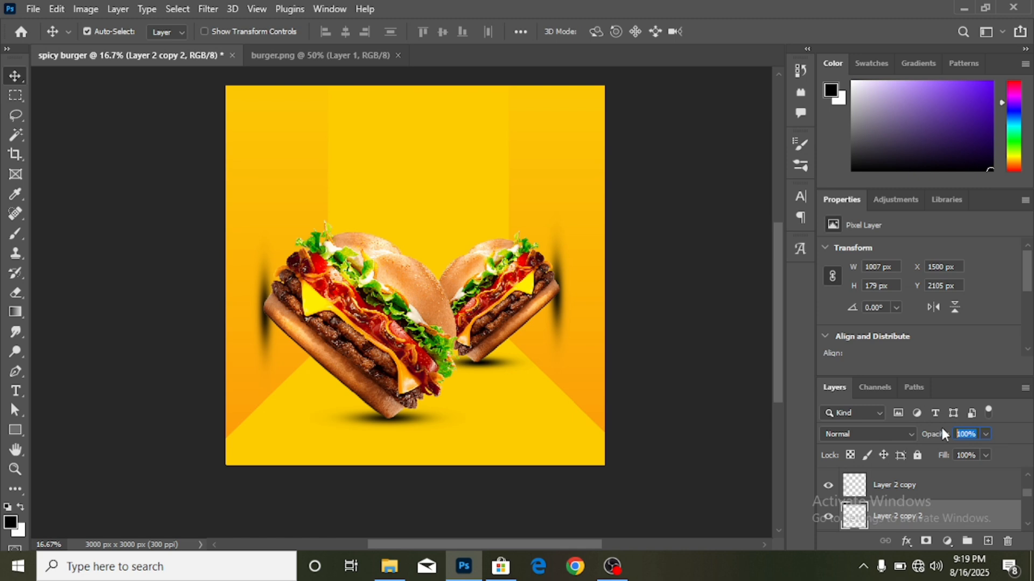
text(90)
scroll(555, 387, up, 1)
scroll(555, 388, up, 2)
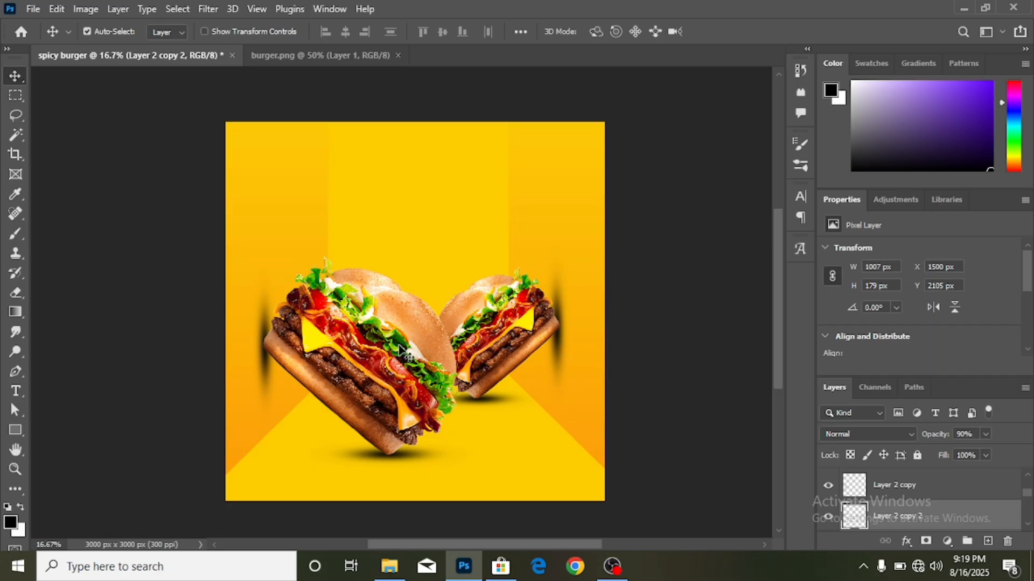
- Choose the Horizontal Type tool and set its text colour to white (#fff)
click(15, 395)
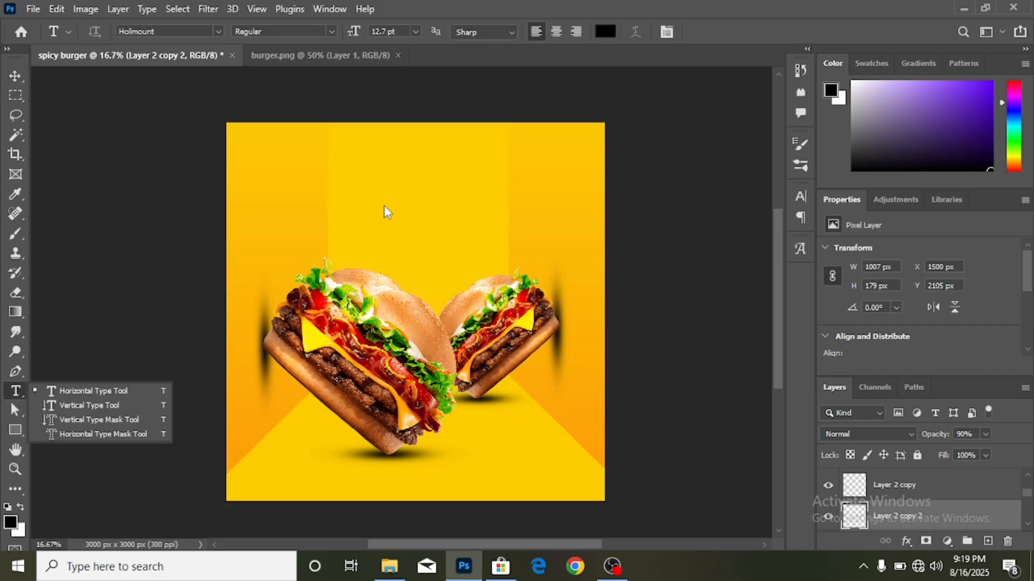
click(141, 393)
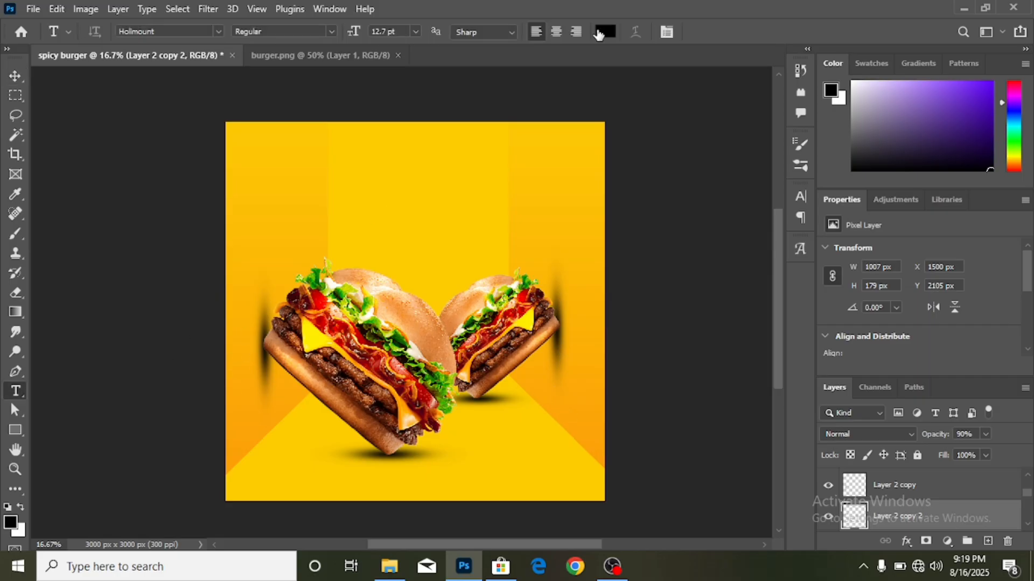
click(603, 32)
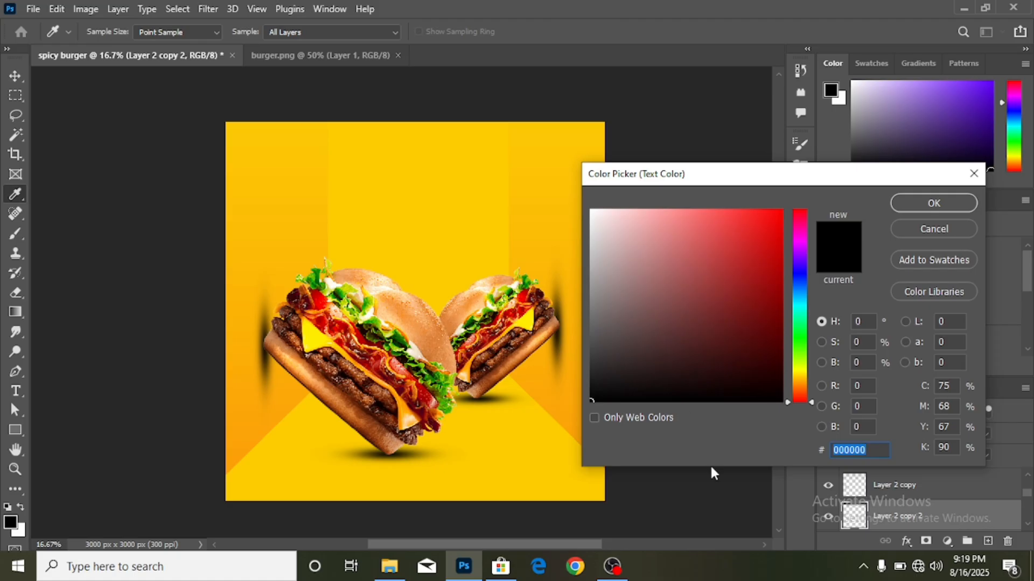
text(f)
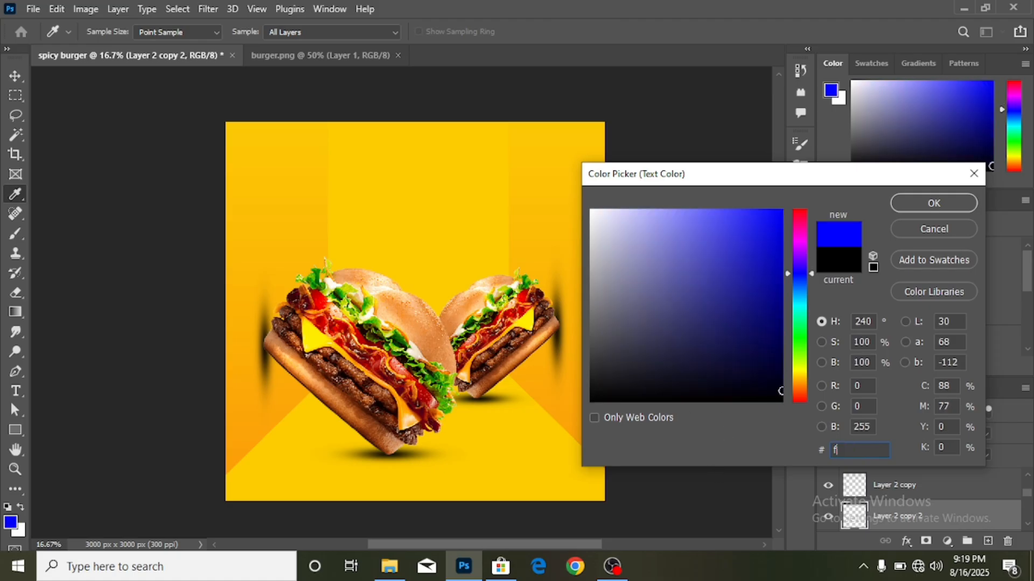
text(fff)
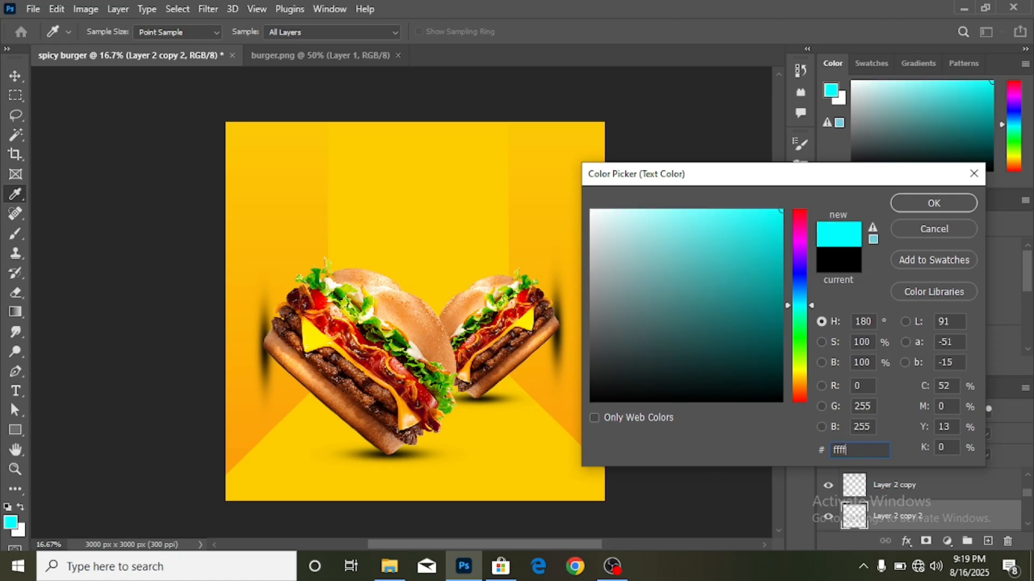
key(BackSpace)
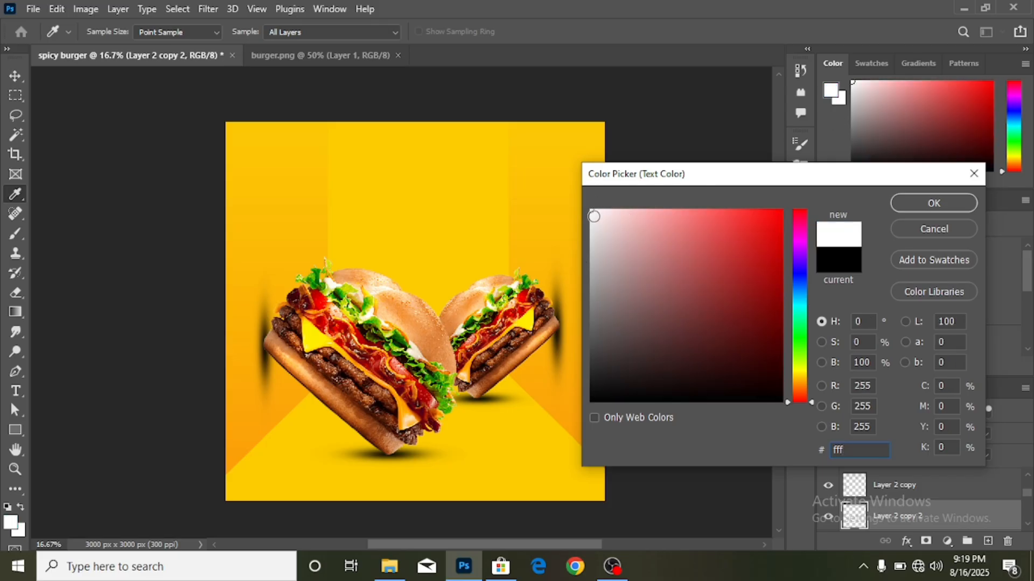
click(921, 205)
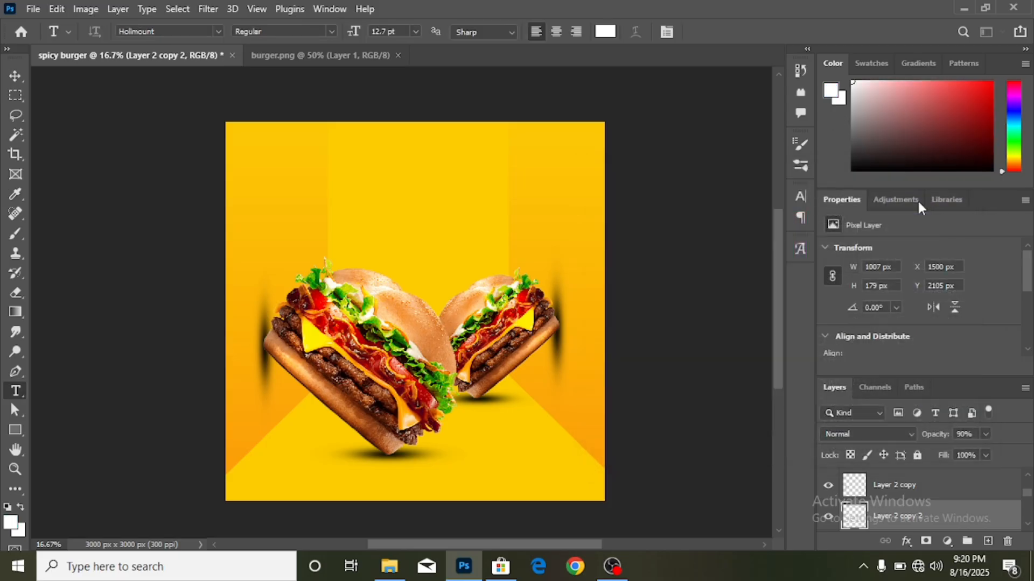
- Create a white SPICY text layer above the burgers in Montserrat
click(372, 198)
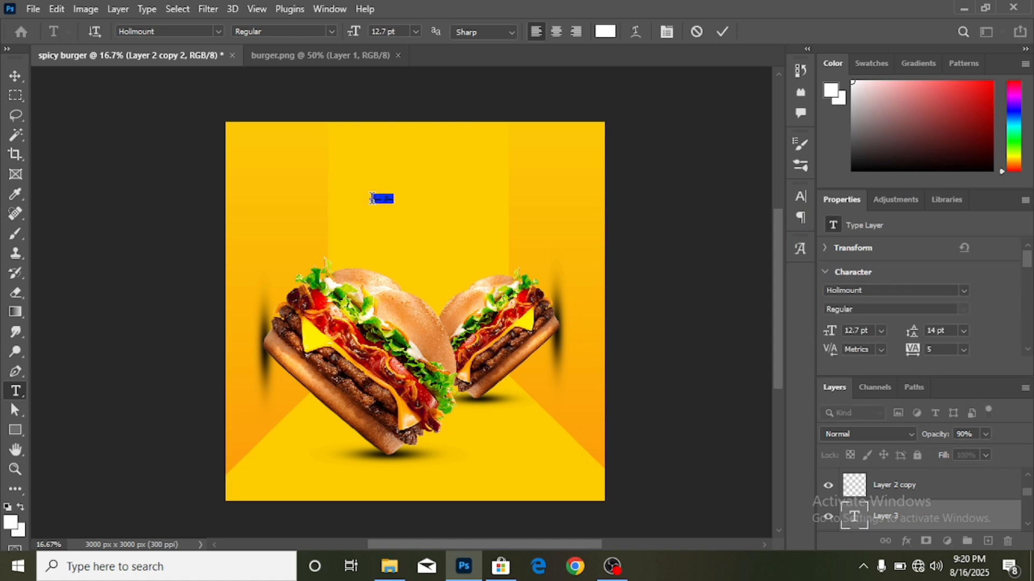
click(965, 291)
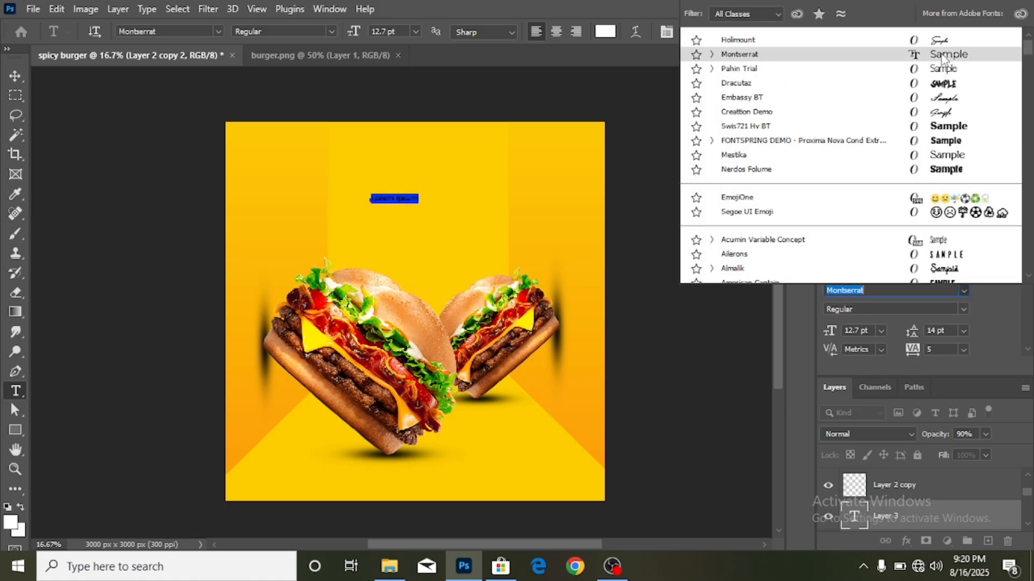
click(942, 58)
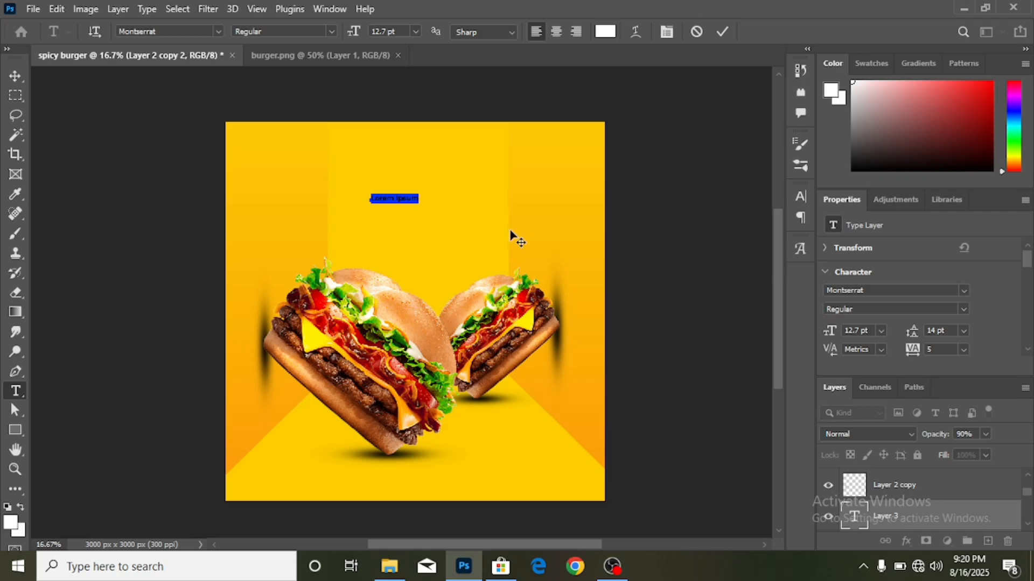
key(BackSpace)
click(16, 75)
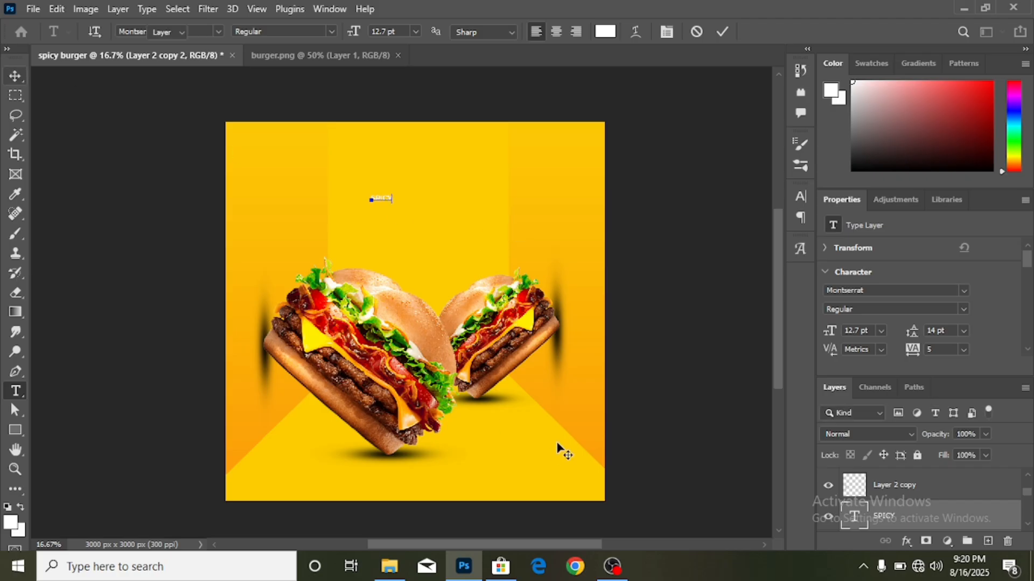
- Scale the SPICY text up to about 506%, 64.3 pt
key(ctrl+t)
drag(395, 201, 462, 201)
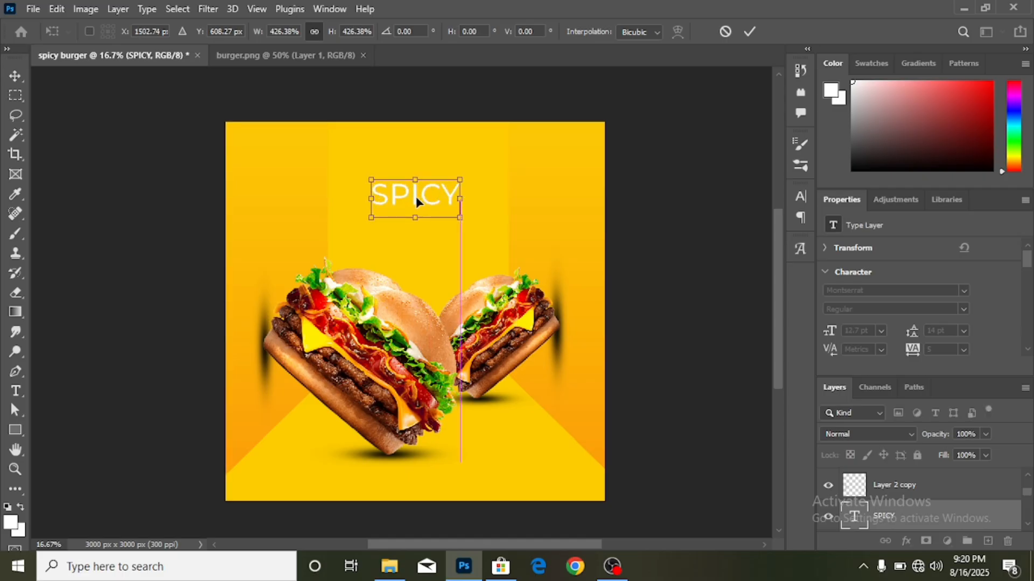
drag(375, 201, 353, 200)
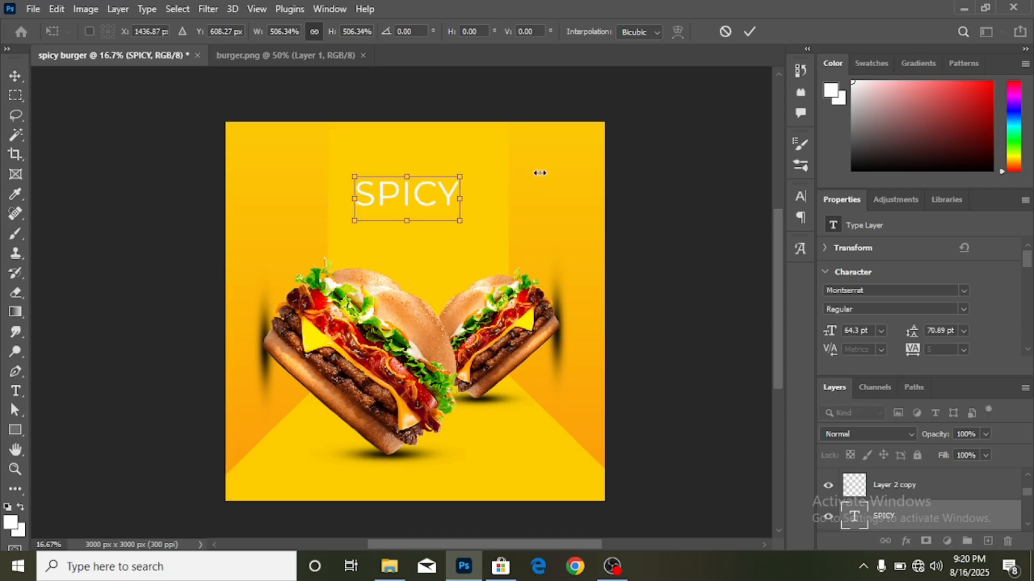
click(749, 32)
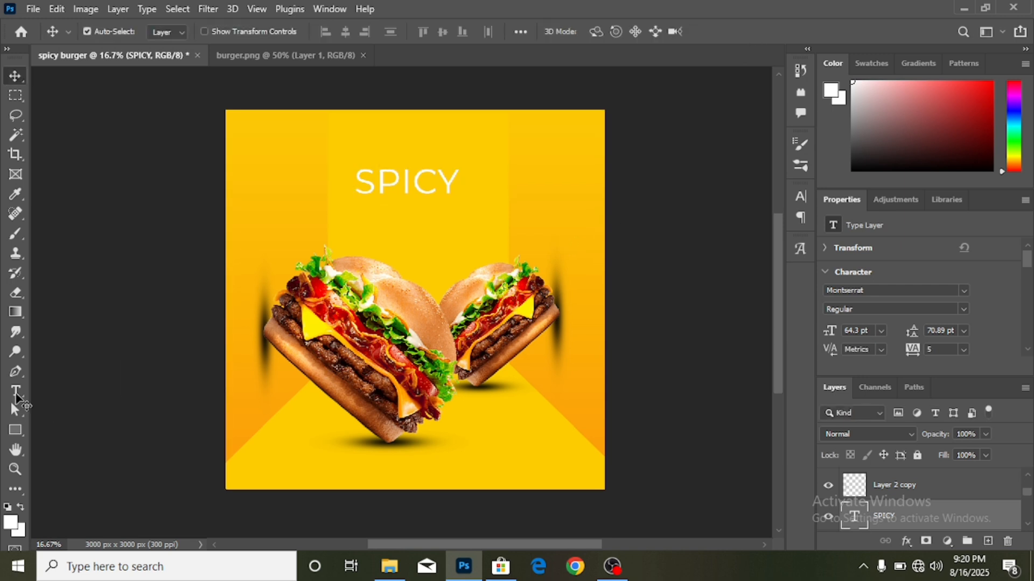
- Change the SPICY heading to the Holimount script font and retype it as 'Spicy'
click(15, 393)
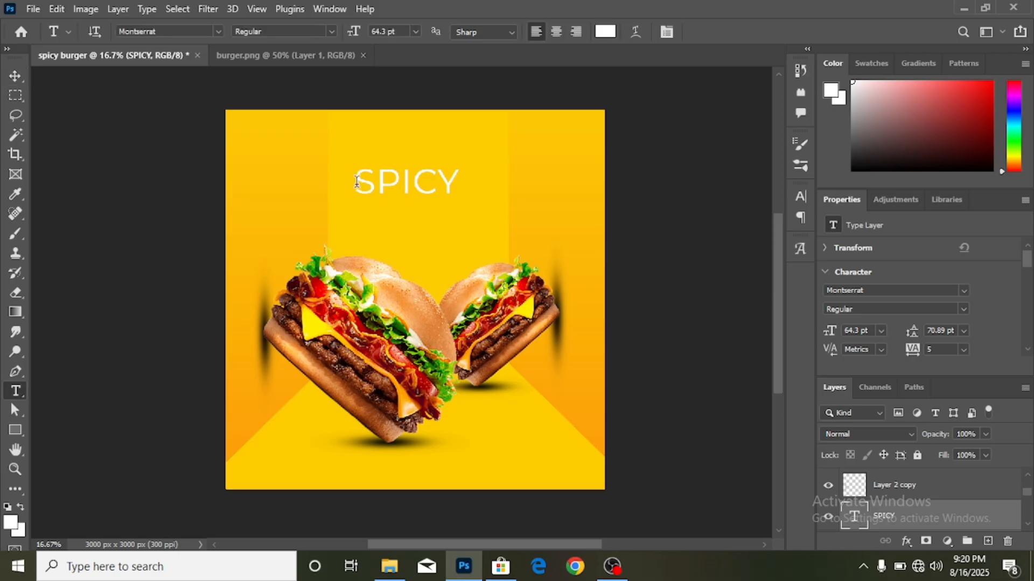
drag(359, 184, 473, 196)
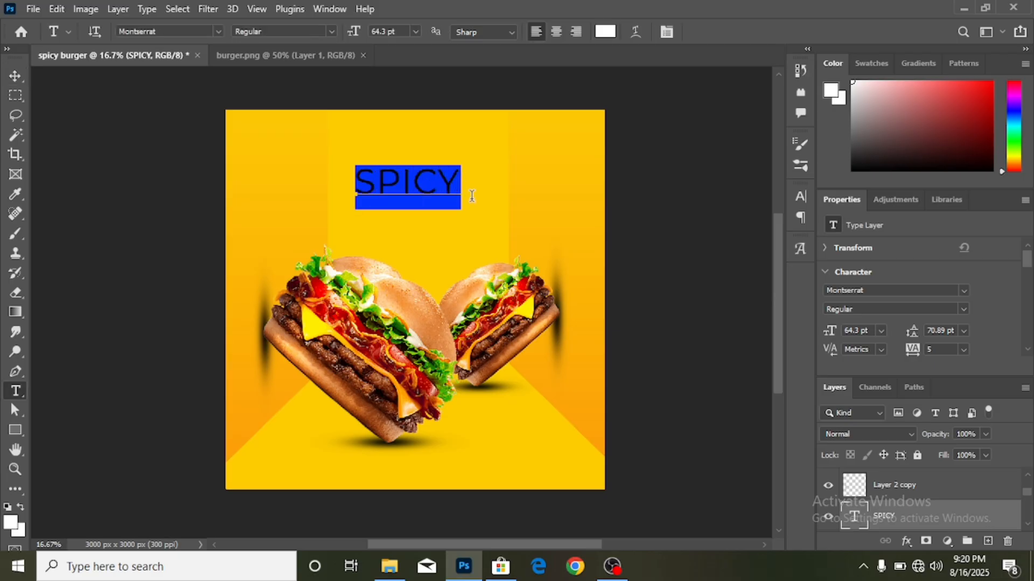
click(965, 291)
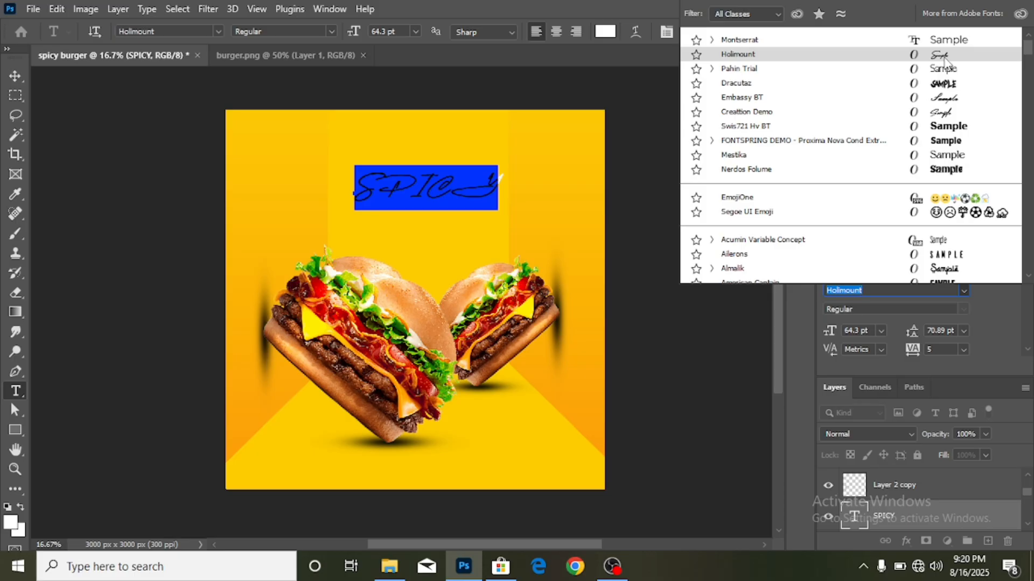
click(944, 57)
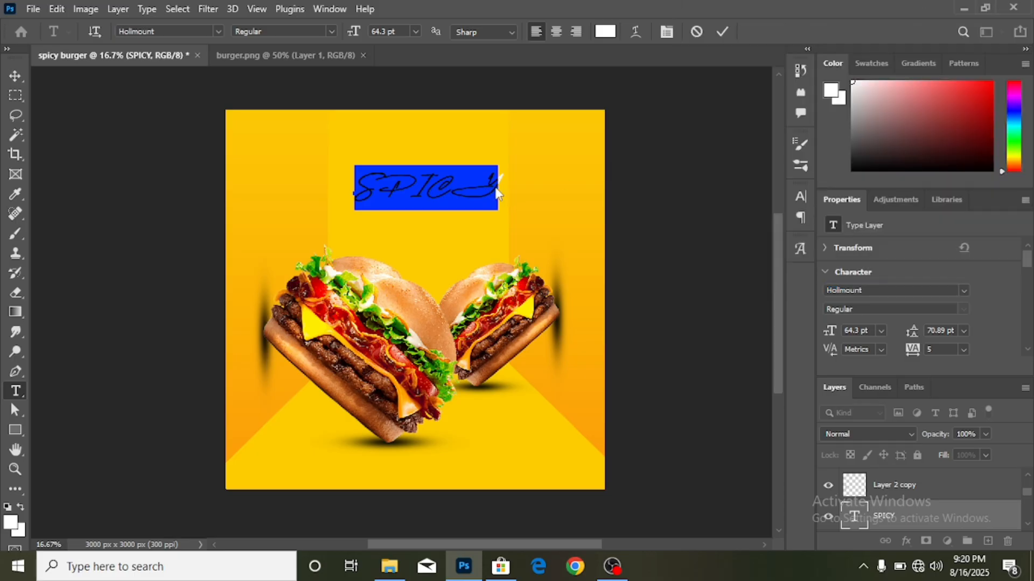
drag(366, 187, 503, 191)
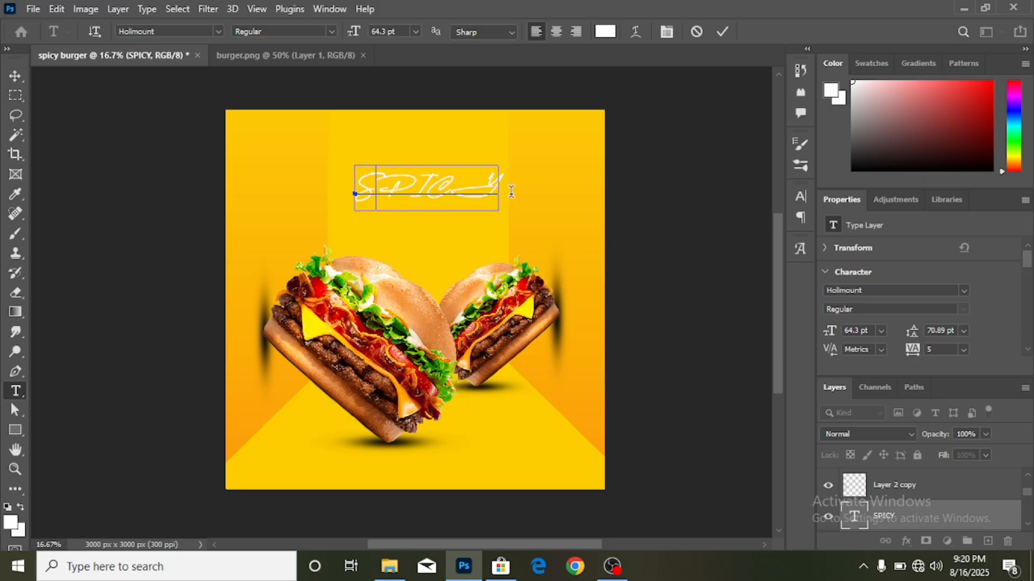
text(Spicy)
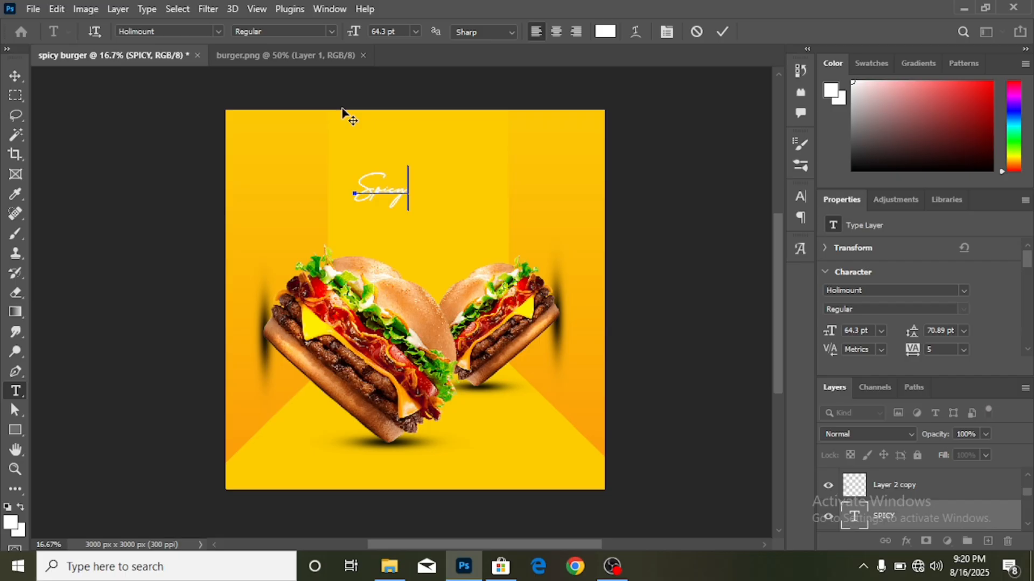
click(15, 76)
- Enlarge the Spicy script to about 113 pt and centre it above the burgers
key(ctrl+t)
drag(416, 187, 471, 187)
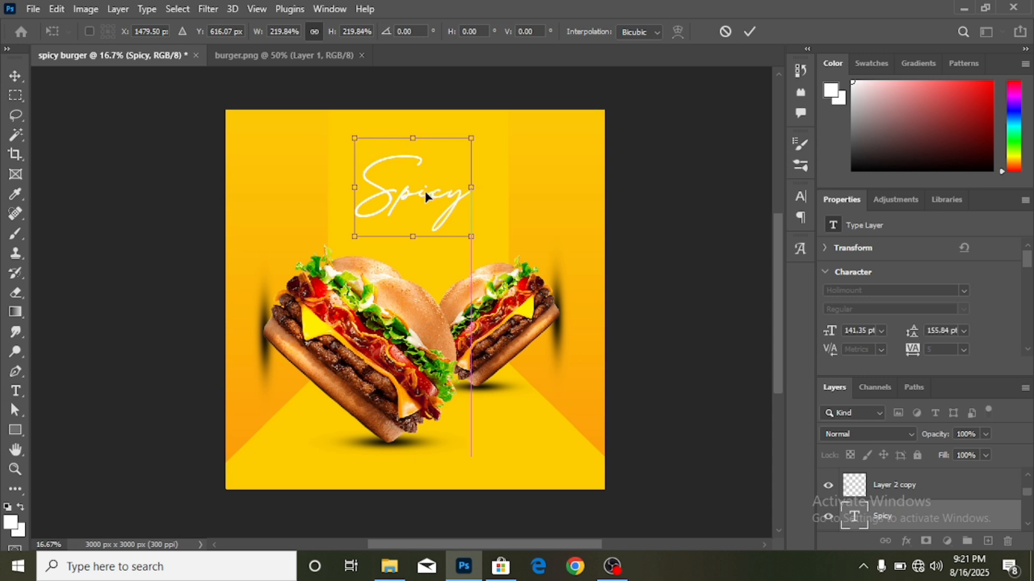
drag(356, 234, 378, 218)
click(750, 31)
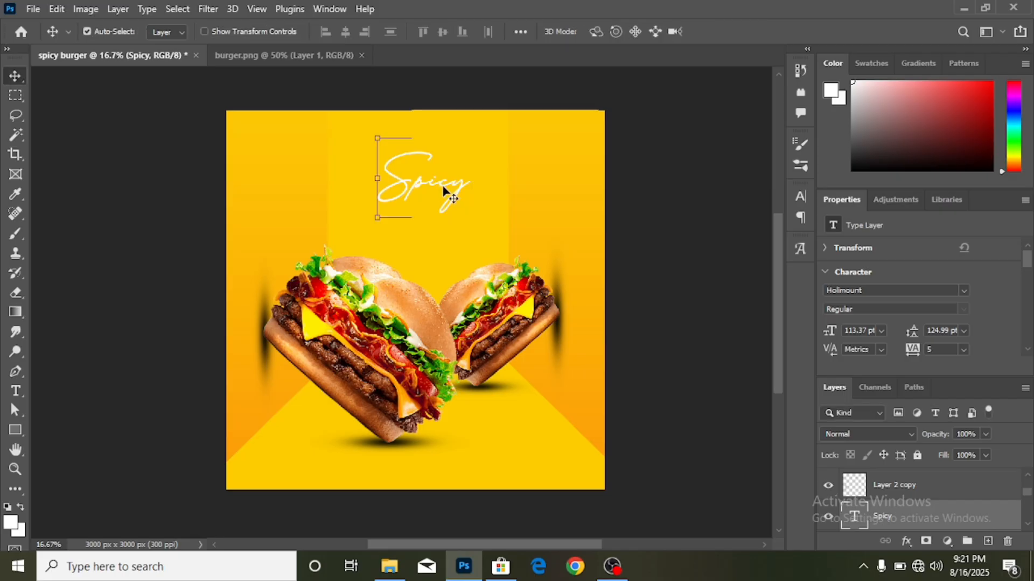
drag(441, 186, 432, 182)
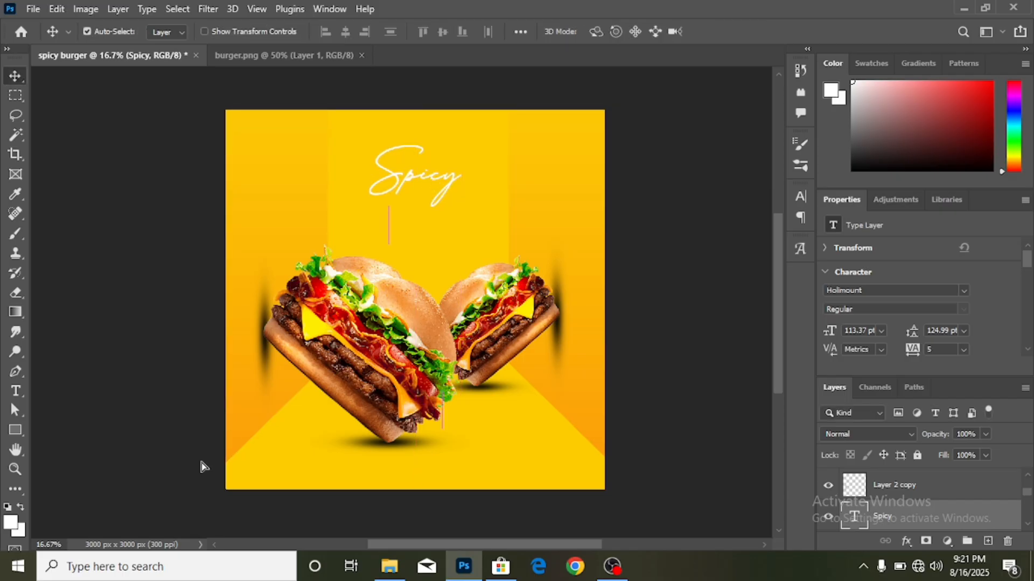
- Add a new text line below Spicy set in the Montserrat font
click(12, 397)
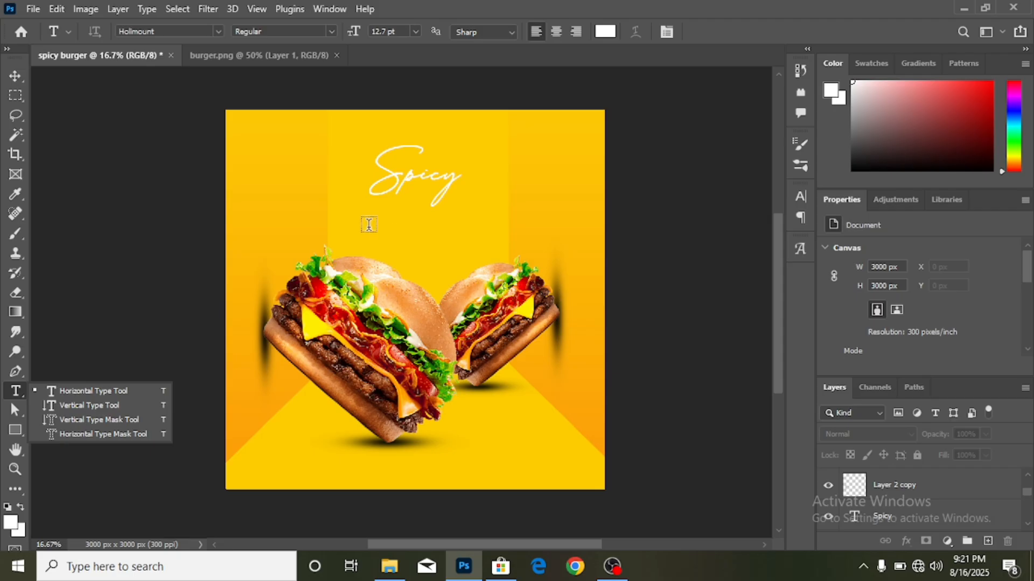
click(369, 224)
click(369, 224)
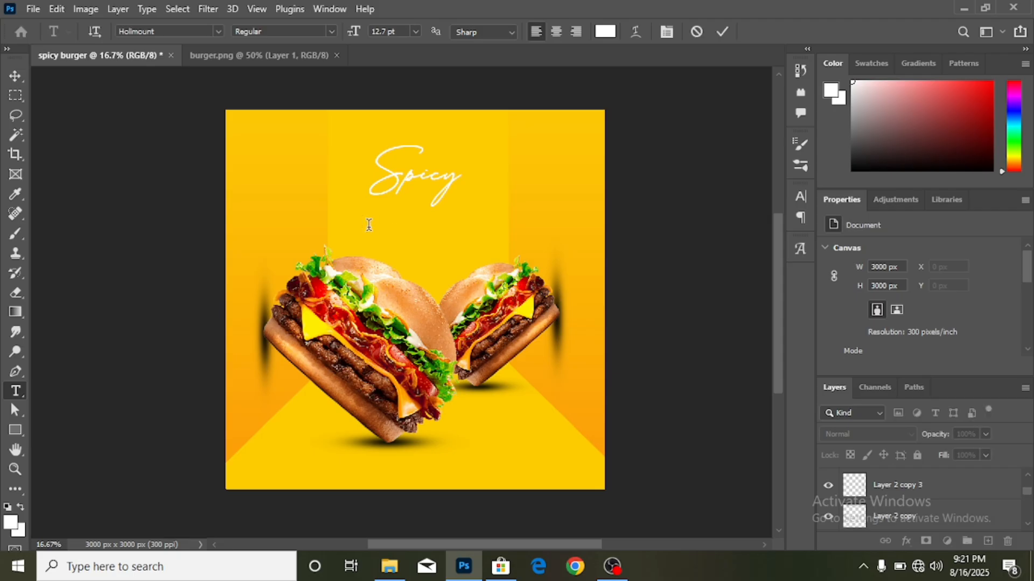
key(ctrl)
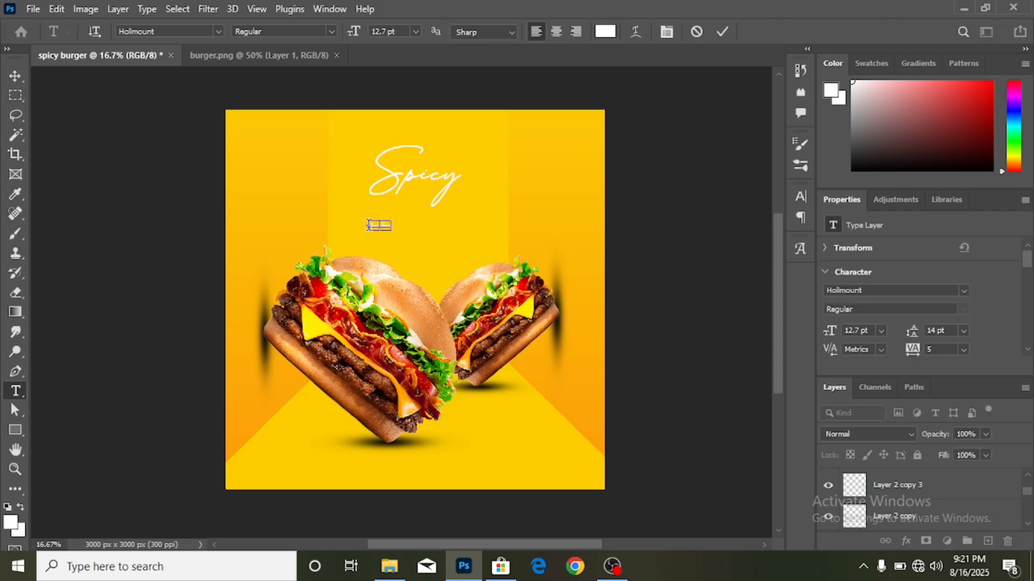
key(BackSpace)
drag(369, 225, 433, 227)
click(965, 292)
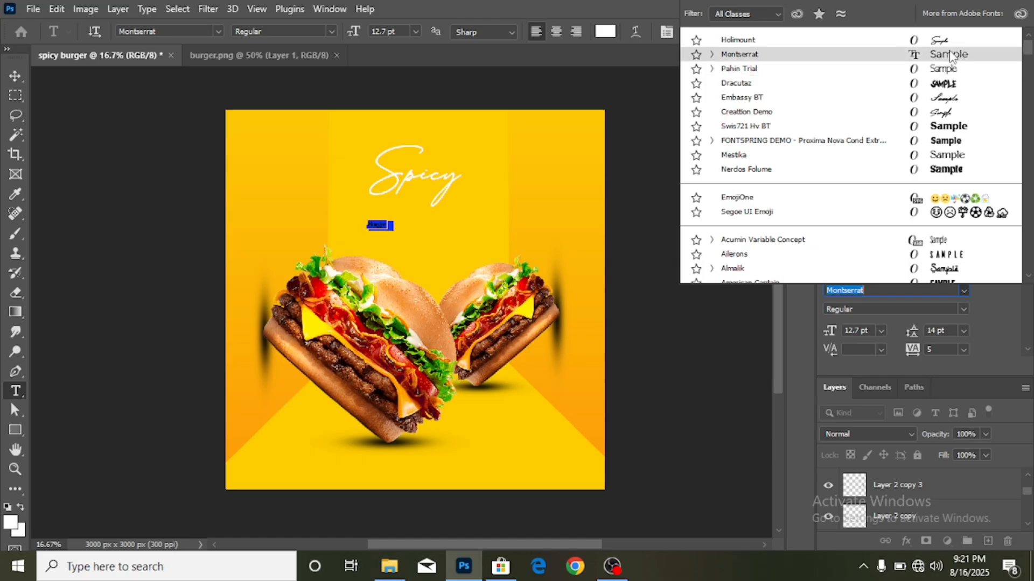
click(949, 54)
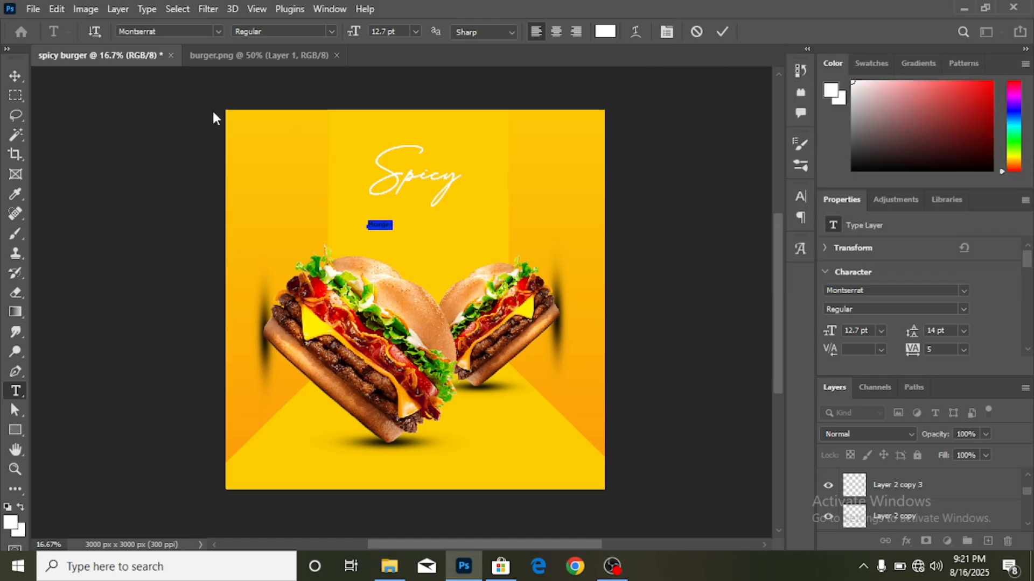
click(16, 75)
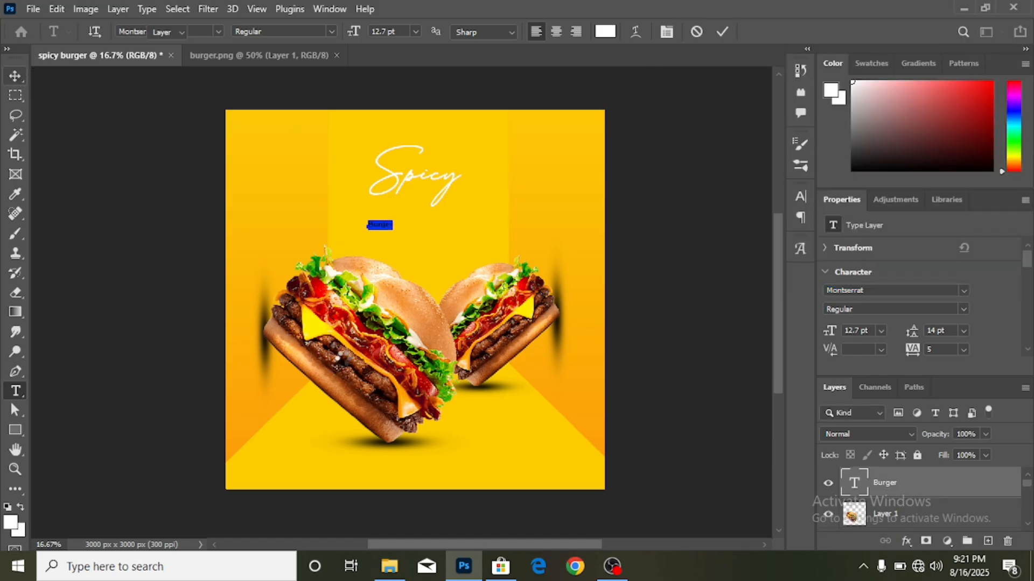
- Scale the Burger text up to about 613% so it reads as a big headline
key(ctrl+t)
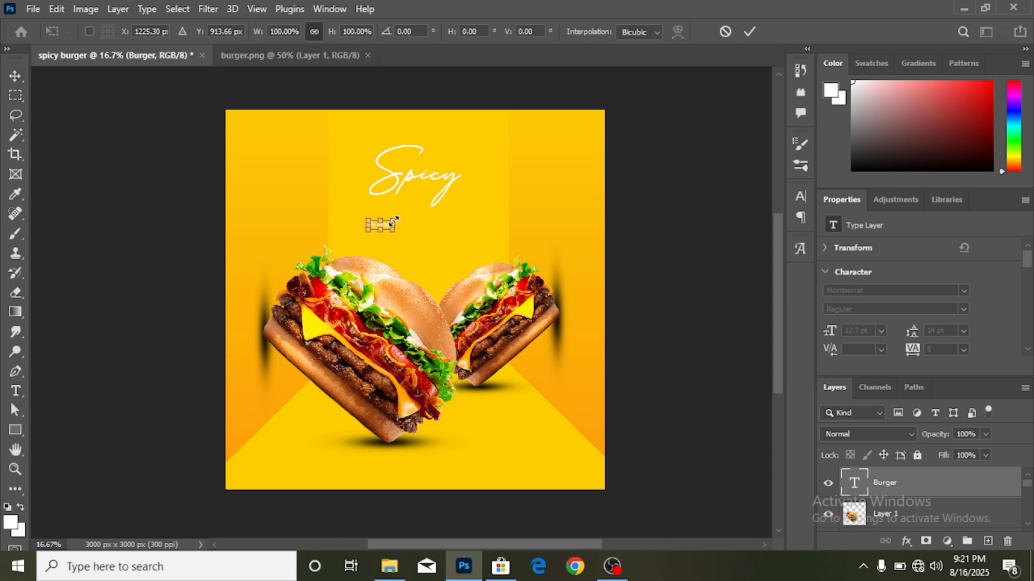
drag(396, 227, 495, 225)
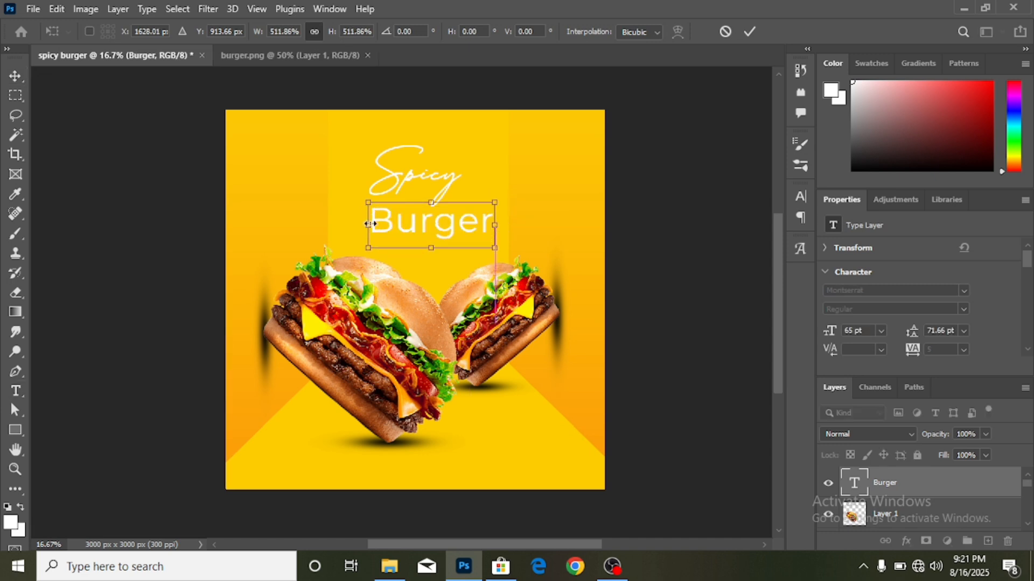
drag(368, 225, 344, 222)
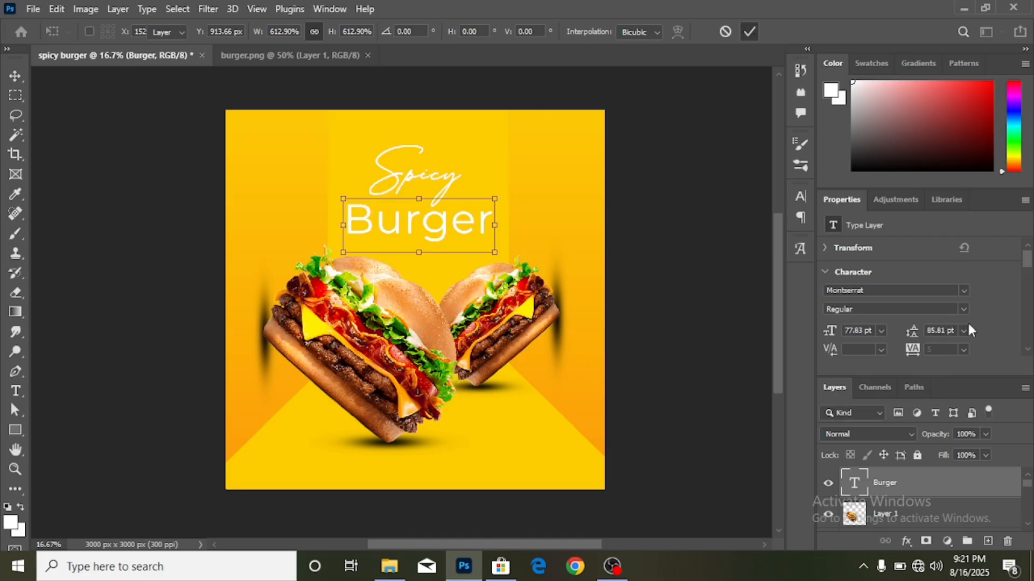
key(Return)
- Change the Burger text's weight from Bold to Montserrat Black
click(963, 307)
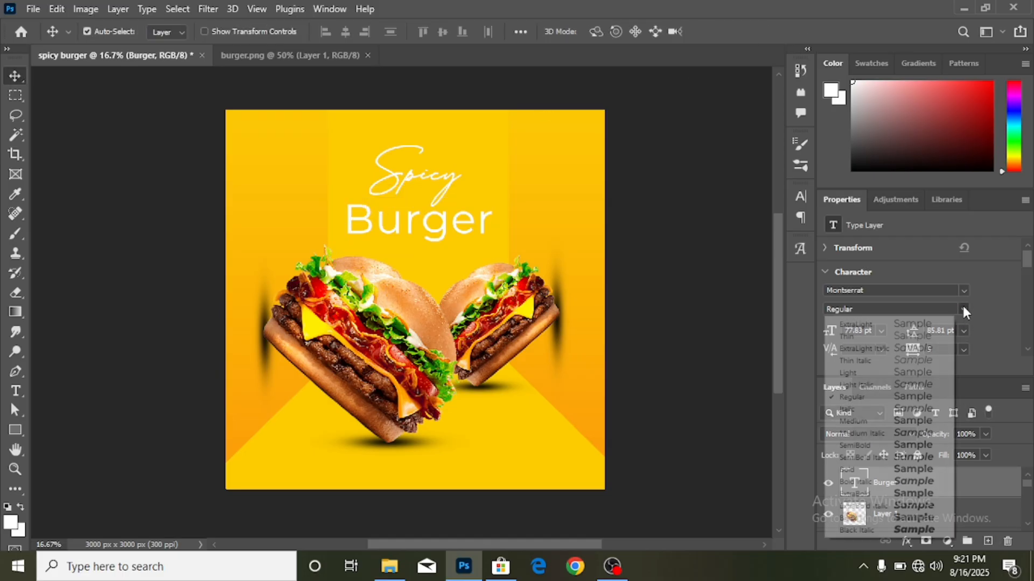
click(936, 468)
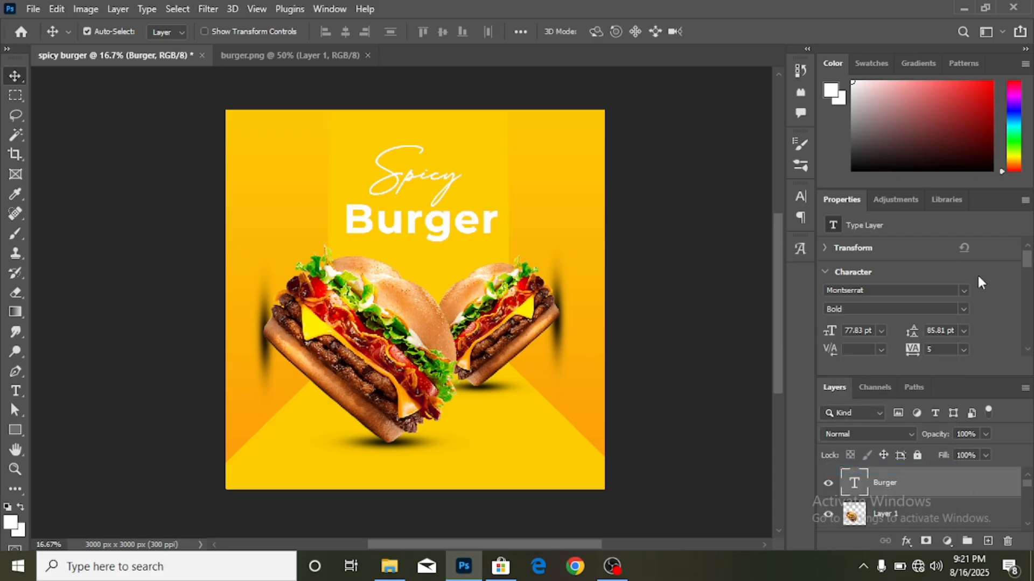
click(963, 308)
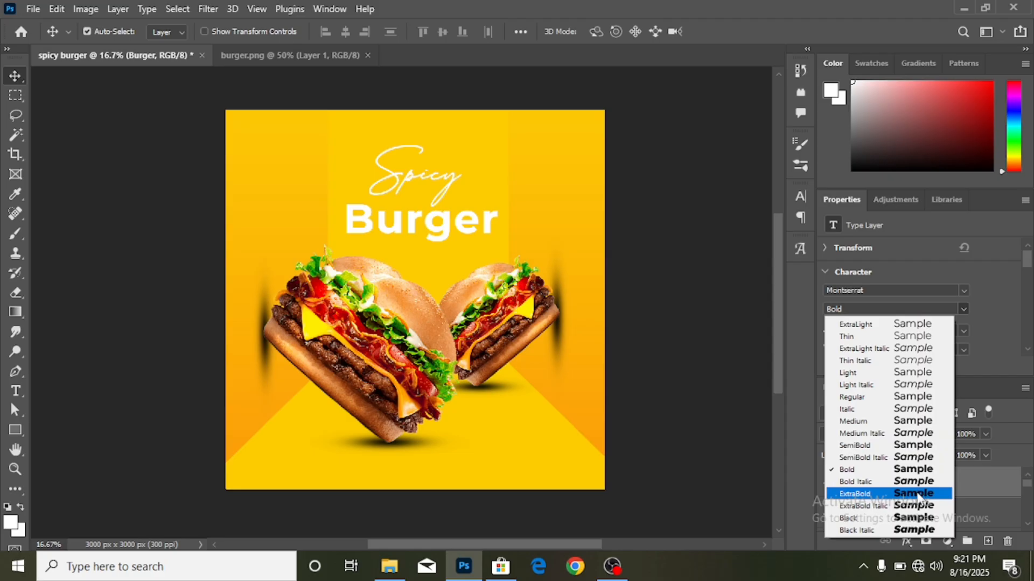
click(915, 520)
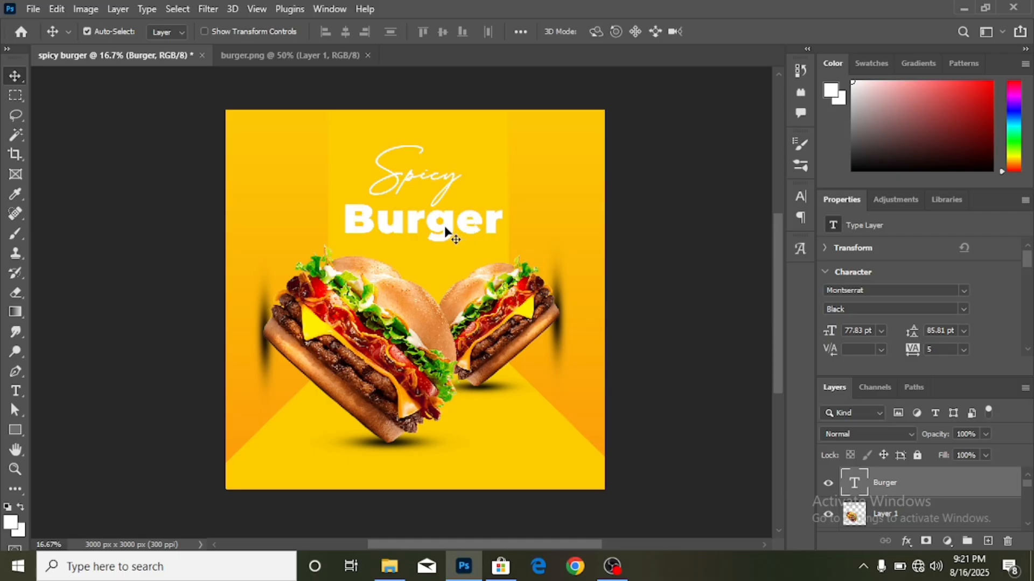
- Shrink Burger to about 78% (60.75 pt) and move it up under Spicy
key(ctrl+t)
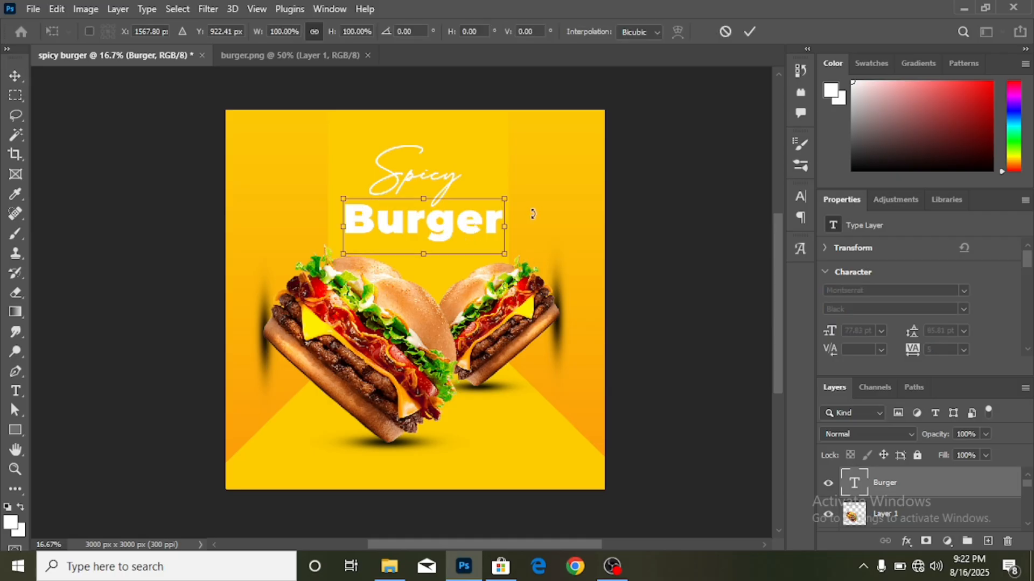
drag(492, 222, 478, 225)
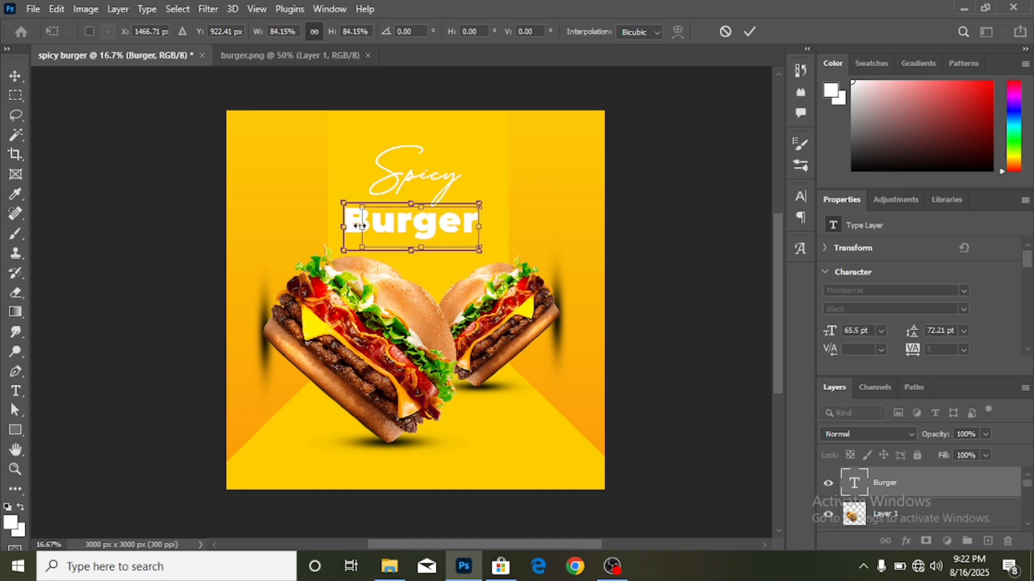
mouse_move(344, 226)
mouse_down()
mouse_move(364, 225)
mouse_move(354, 225)
mouse_up()
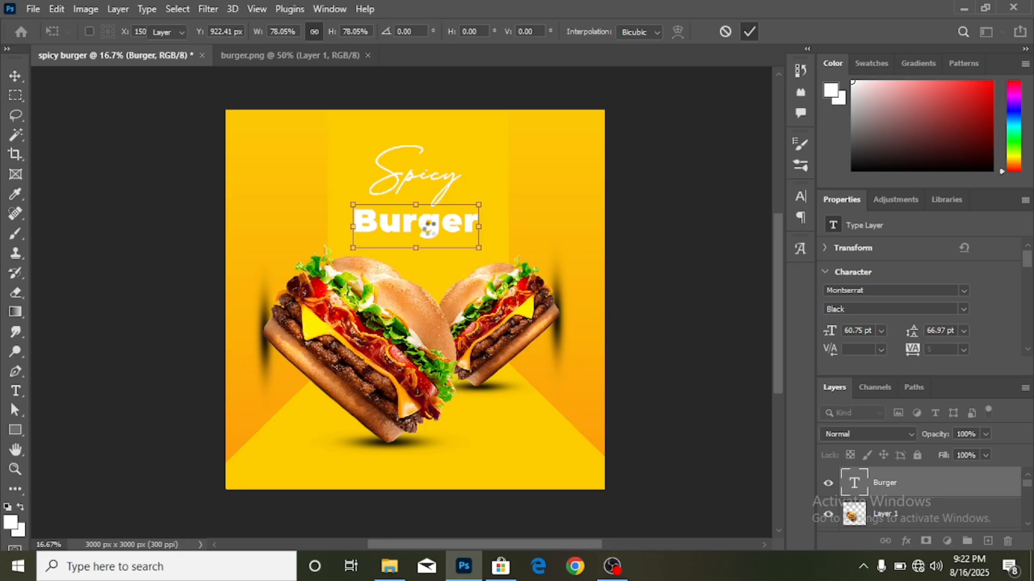
key(Return)
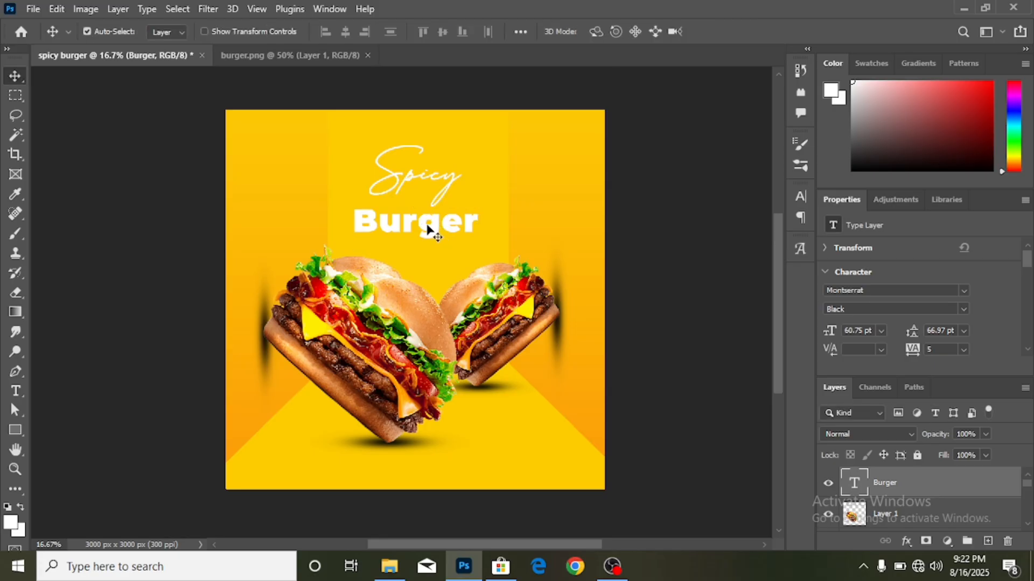
drag(429, 231, 430, 218)
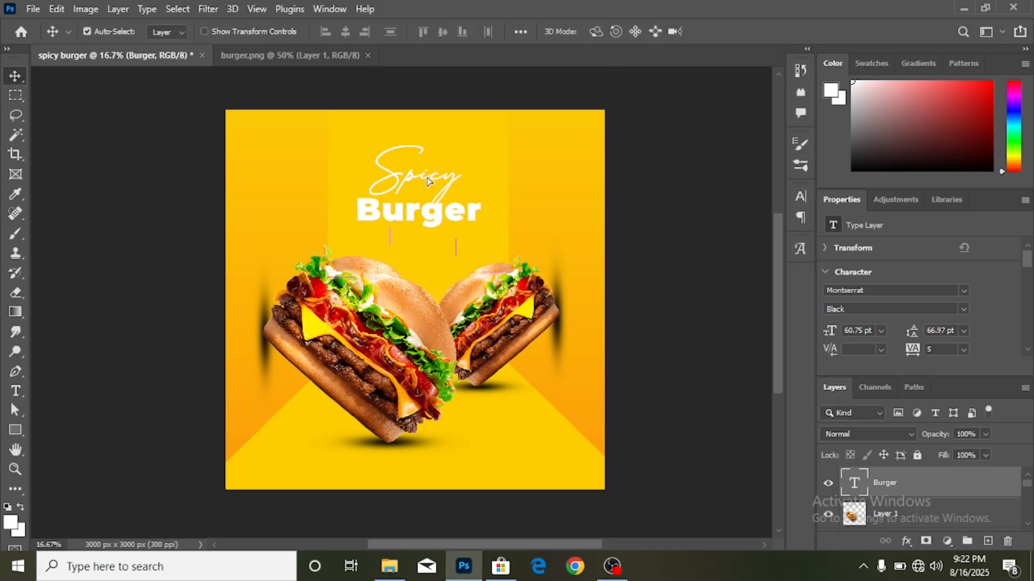
click(428, 181)
- Give Spicy a drop shadow (spread 31%, distance 55 px, opacity 30%, size 1 px) and move its layer to the top
click(906, 541)
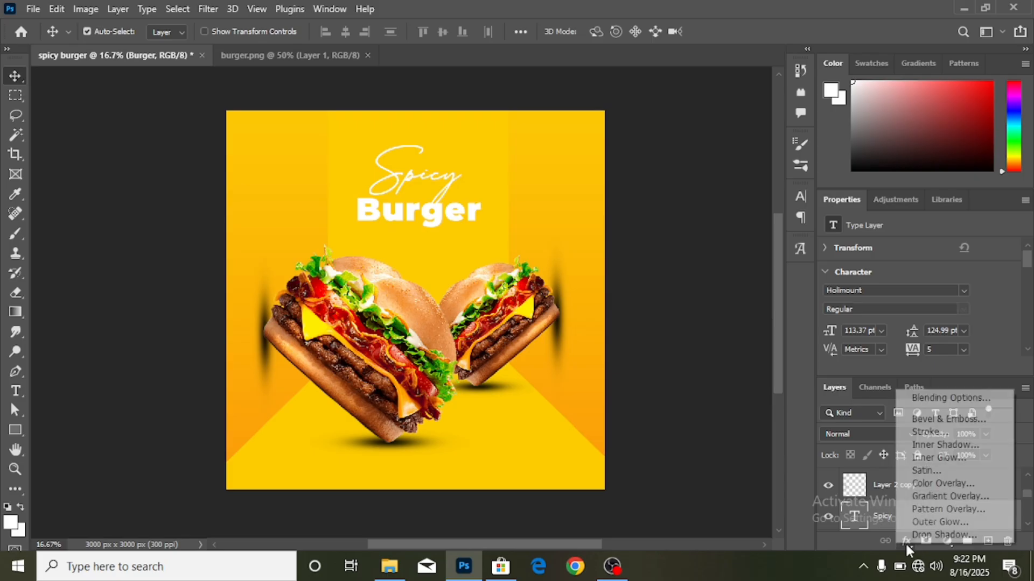
click(939, 535)
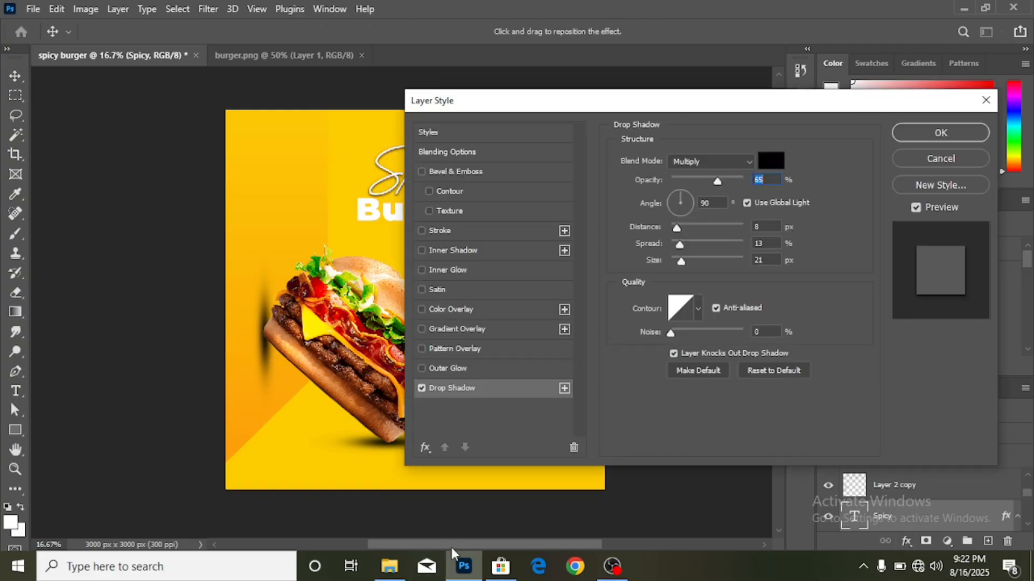
drag(451, 548, 496, 545)
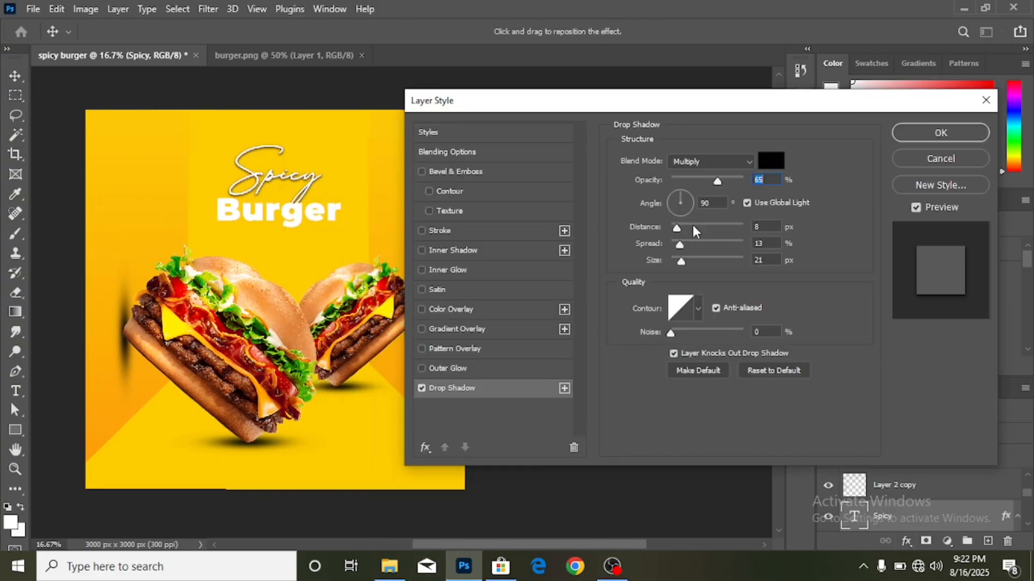
click(694, 243)
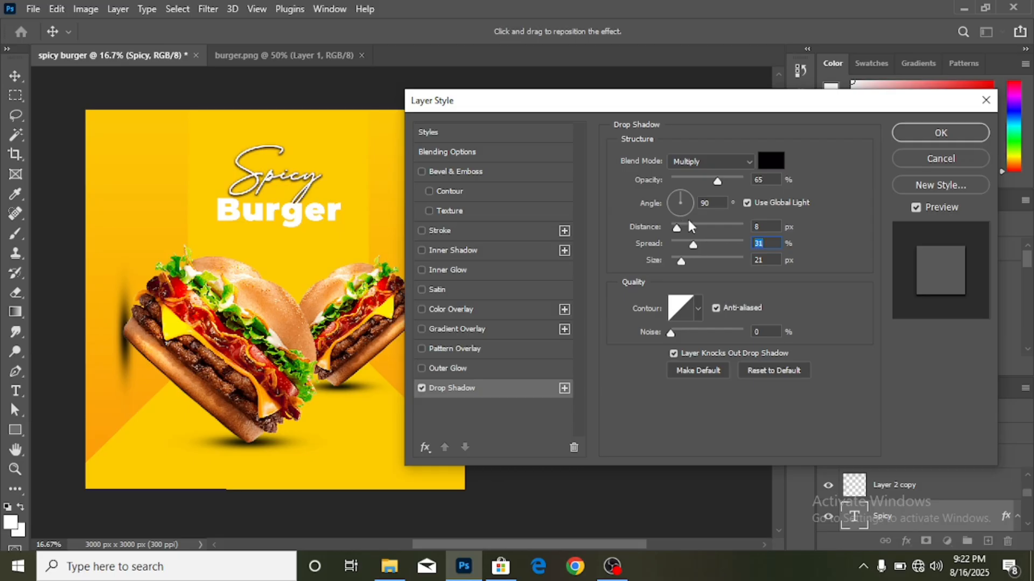
click(689, 226)
click(702, 227)
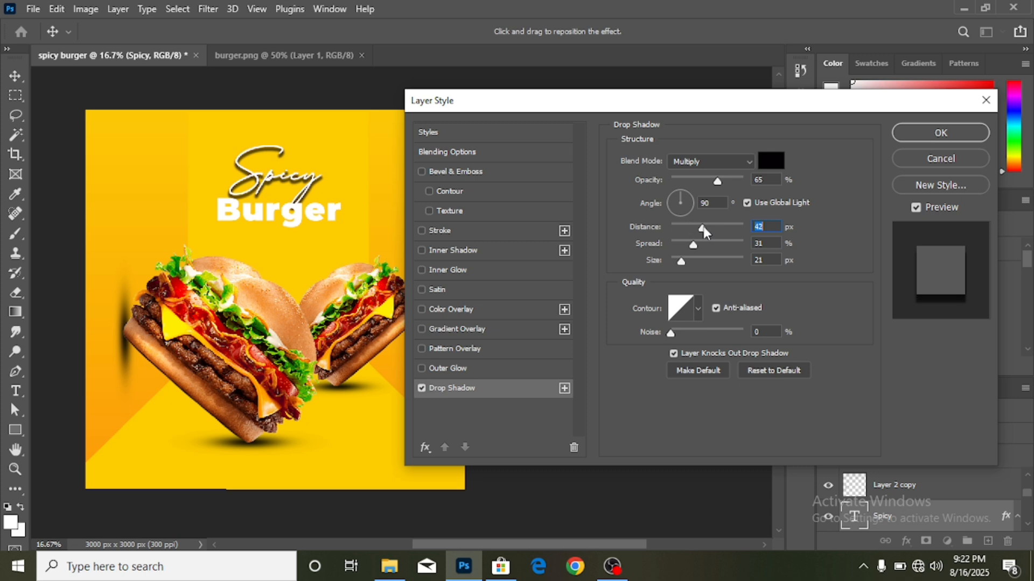
click(710, 226)
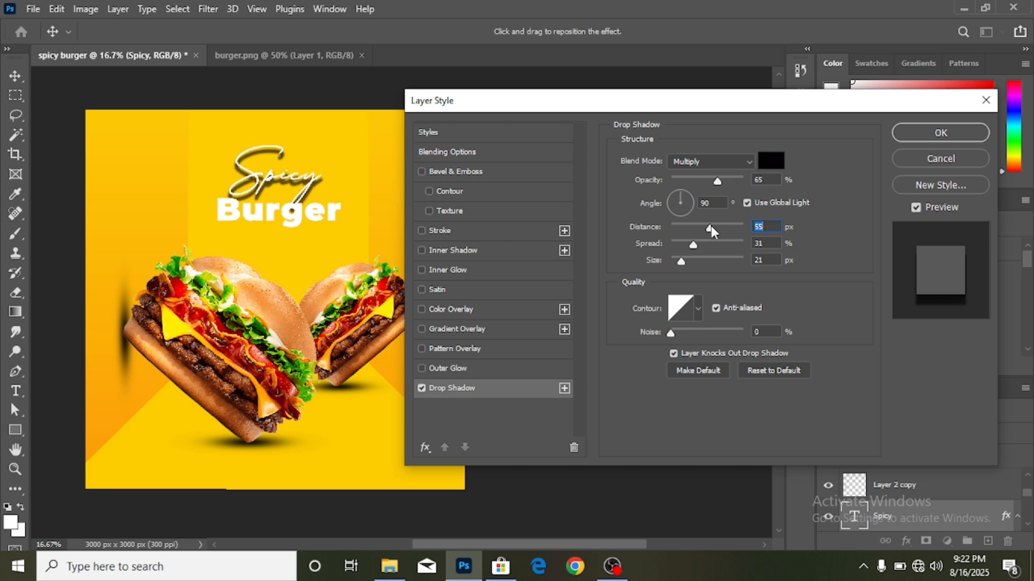
click(694, 178)
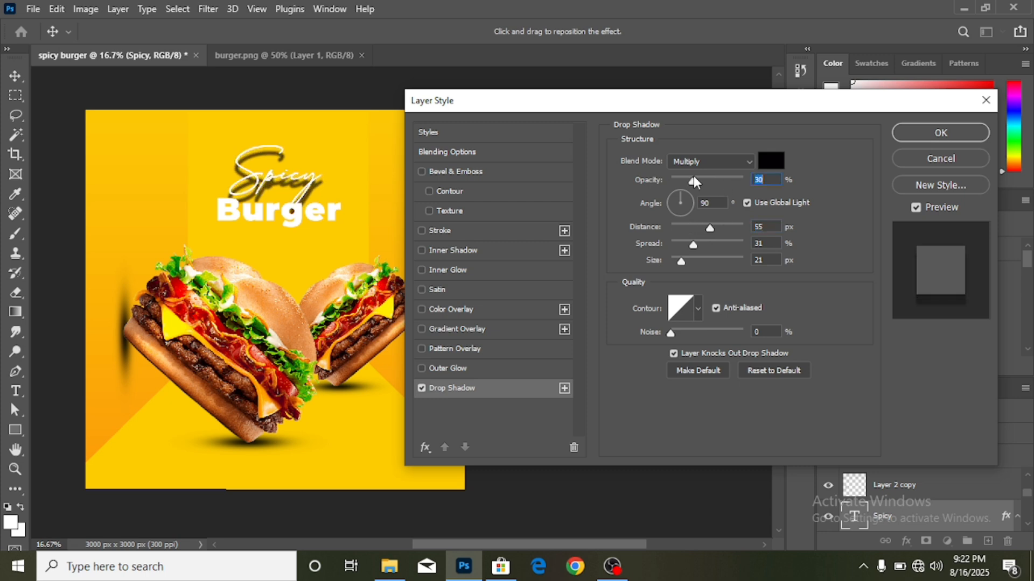
click(674, 258)
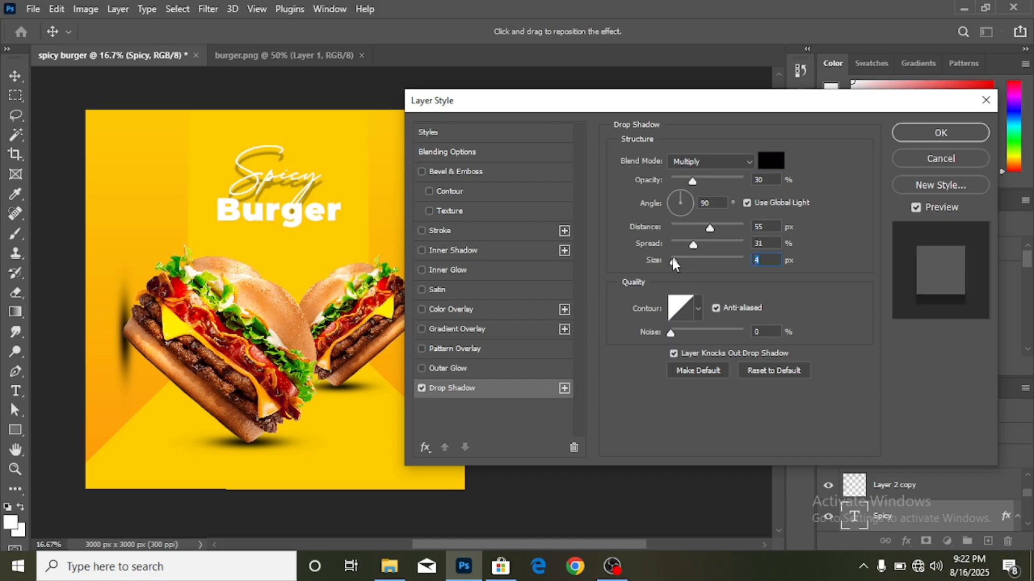
click(673, 259)
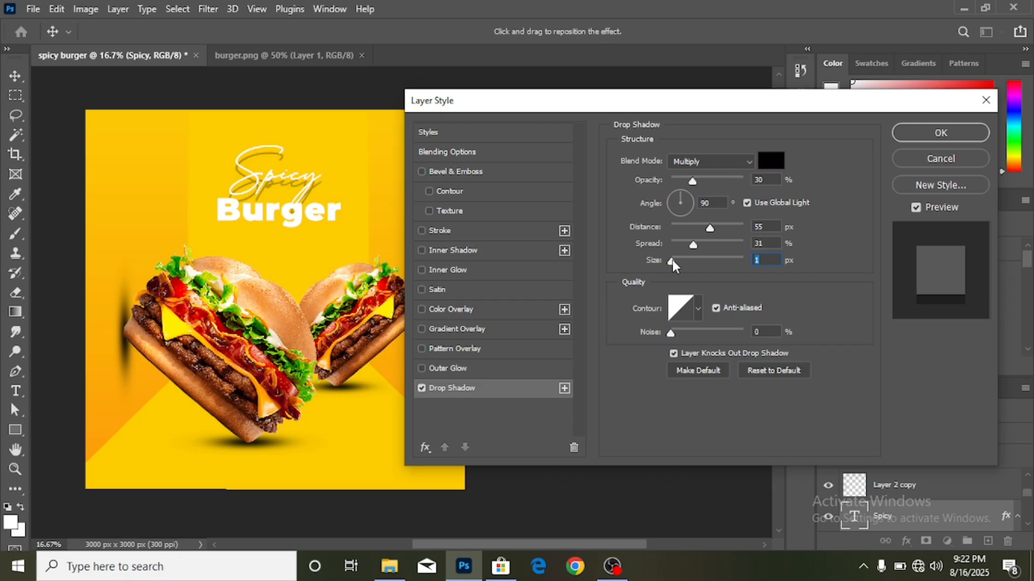
click(912, 131)
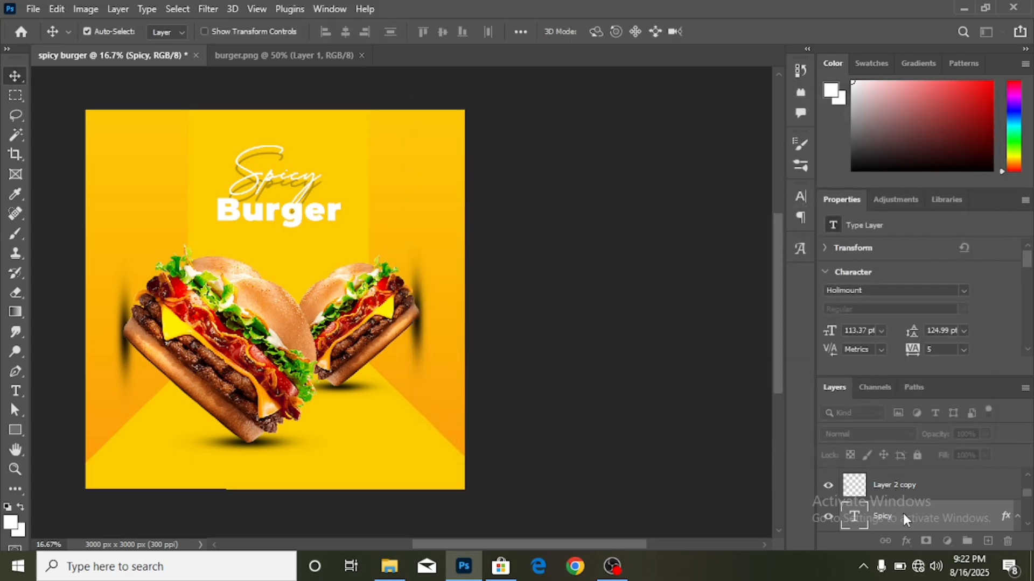
drag(903, 517, 904, 474)
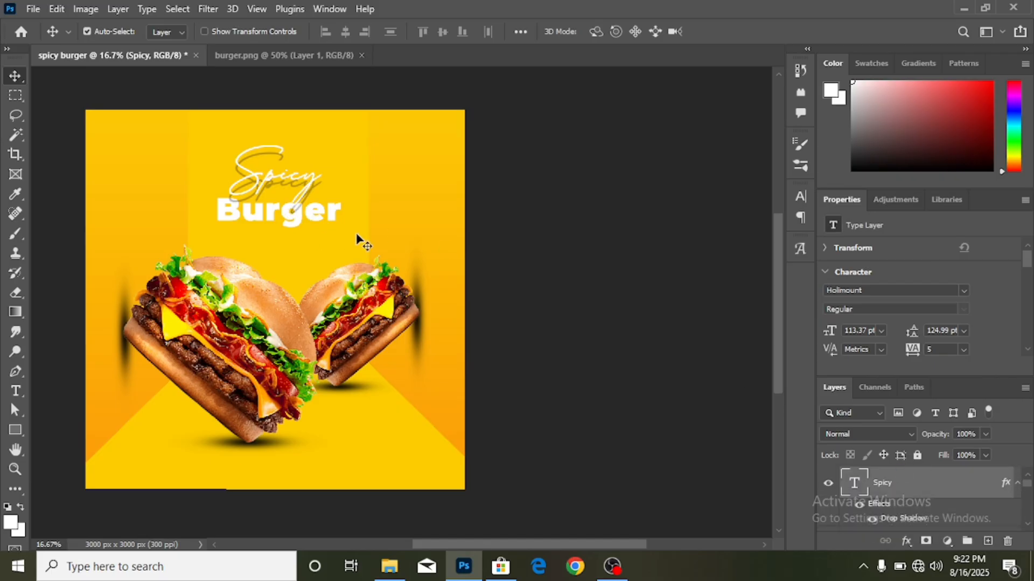
- Shift the Spicy script 75 px to the right
mouse_move(284, 179)
mouse_down()
mouse_move(297, 183)
mouse_move(287, 187)
mouse_up()
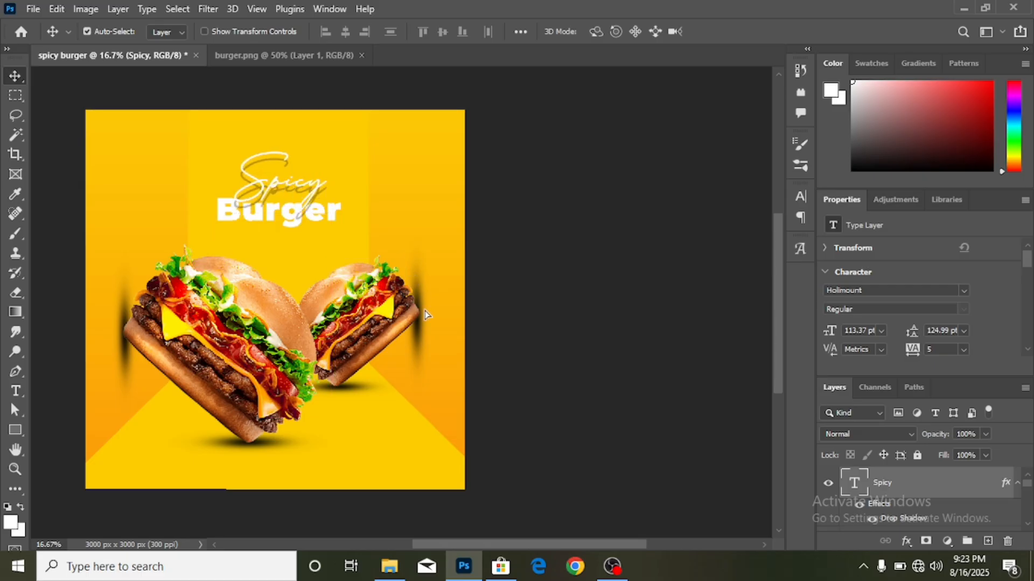
scroll(425, 315, up, 1)
scroll(502, 366, down, 1)
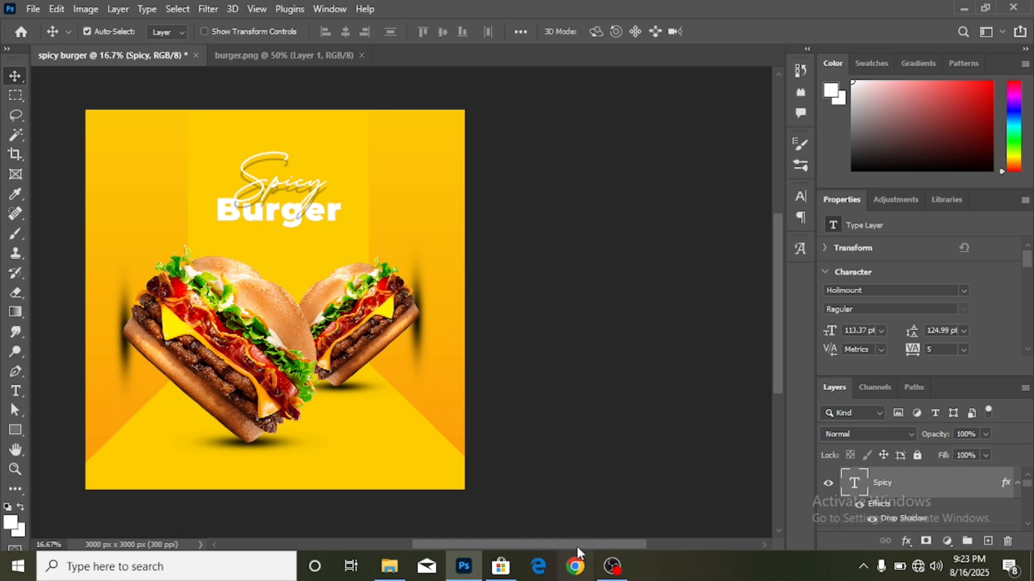
drag(577, 545, 543, 543)
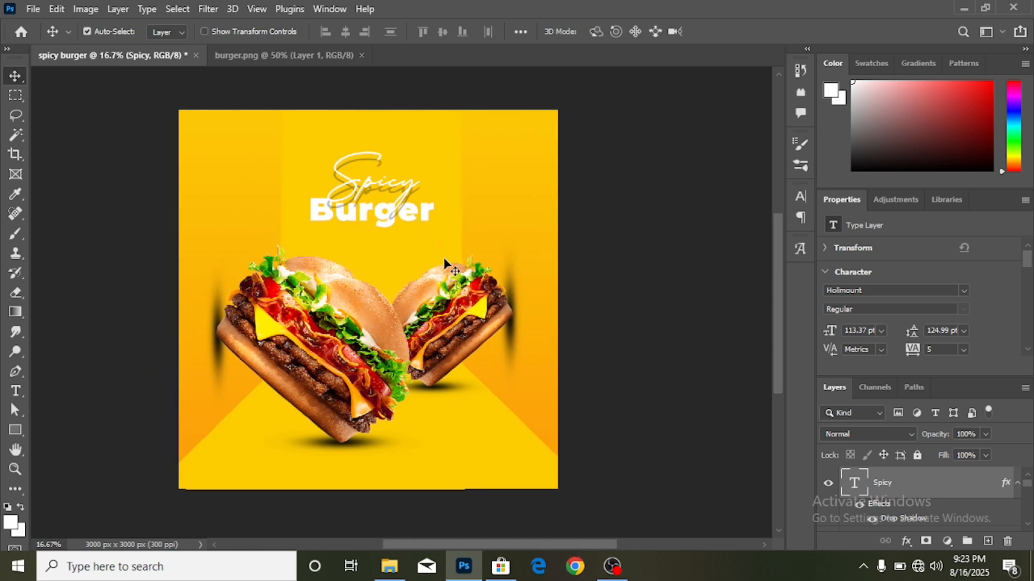
scroll(445, 260, up, 3)
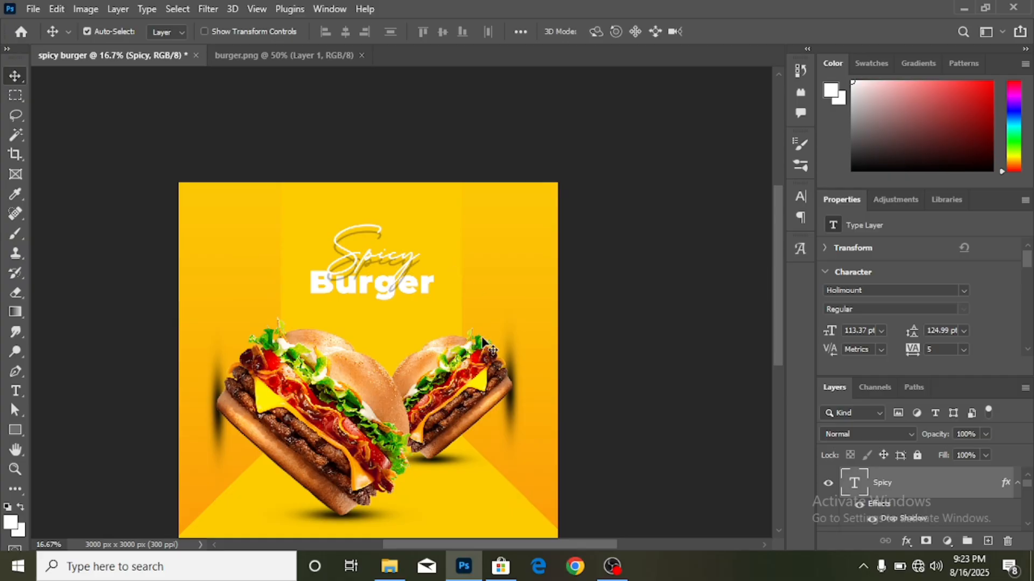
scroll(482, 339, up, 2)
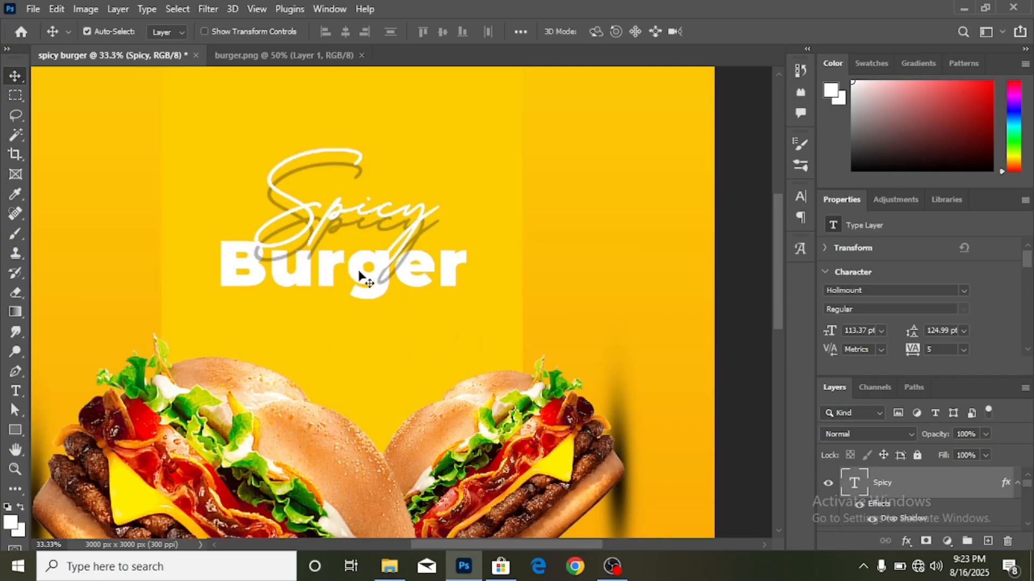
- Nudge the Burger text slightly down and right so the words overlap neatly
drag(358, 277, 363, 289)
click(913, 518)
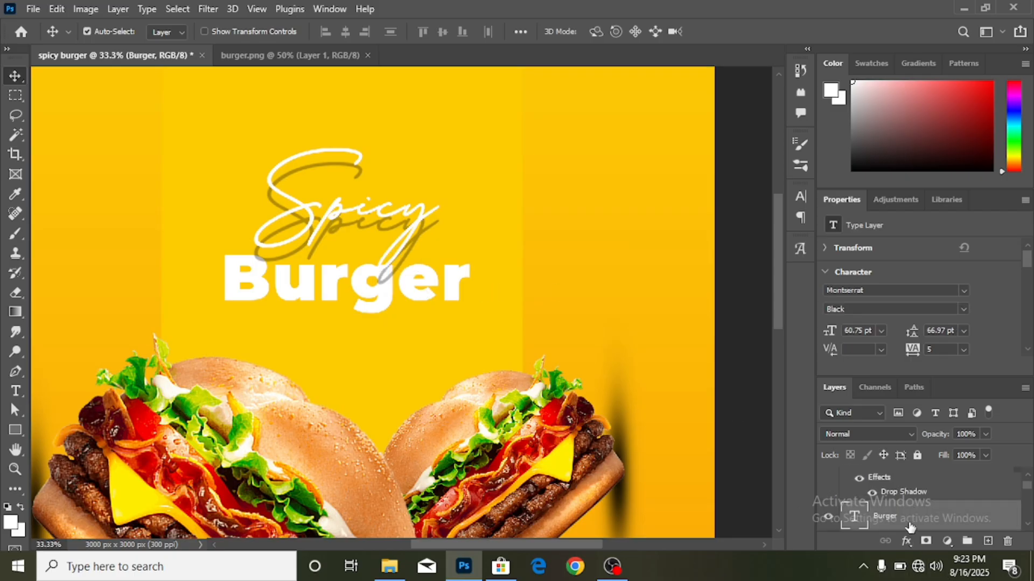
scroll(896, 509, down, 2)
scroll(902, 495, up, 4)
click(901, 523)
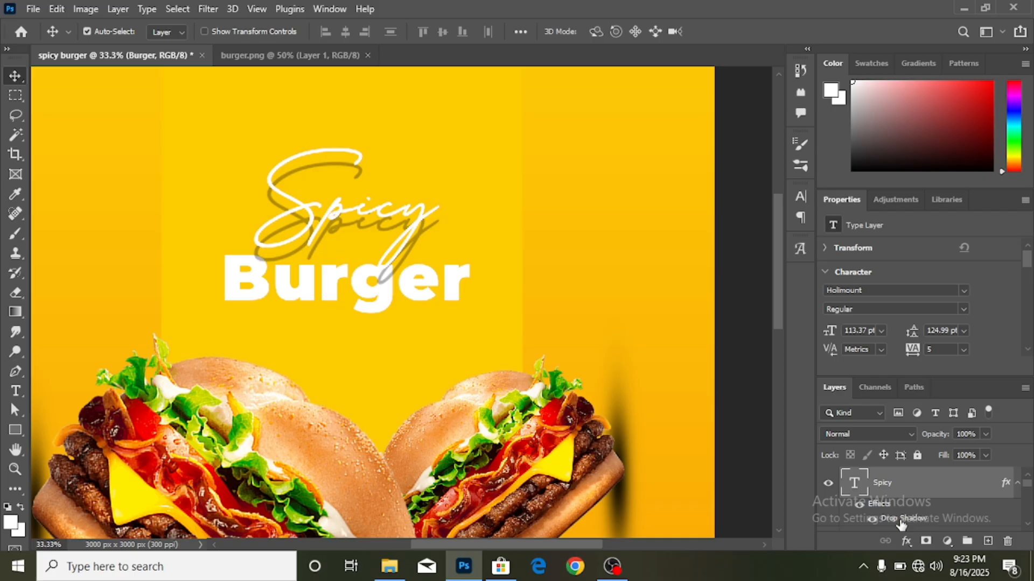
- Soften Spicy's drop shadow to 22 px distance and 17% opacity, and raise Burger slightly
double_click(900, 523)
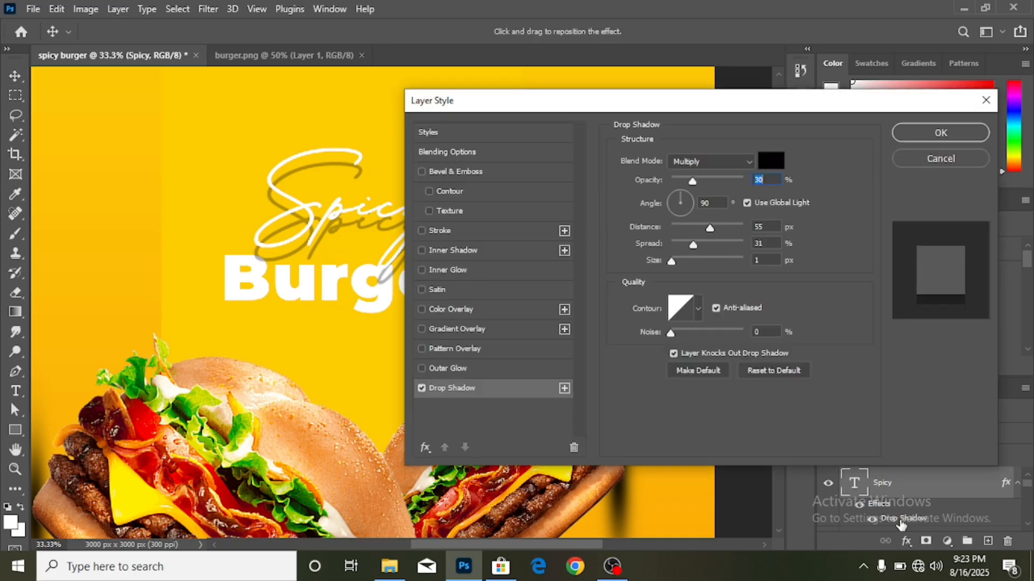
click(686, 225)
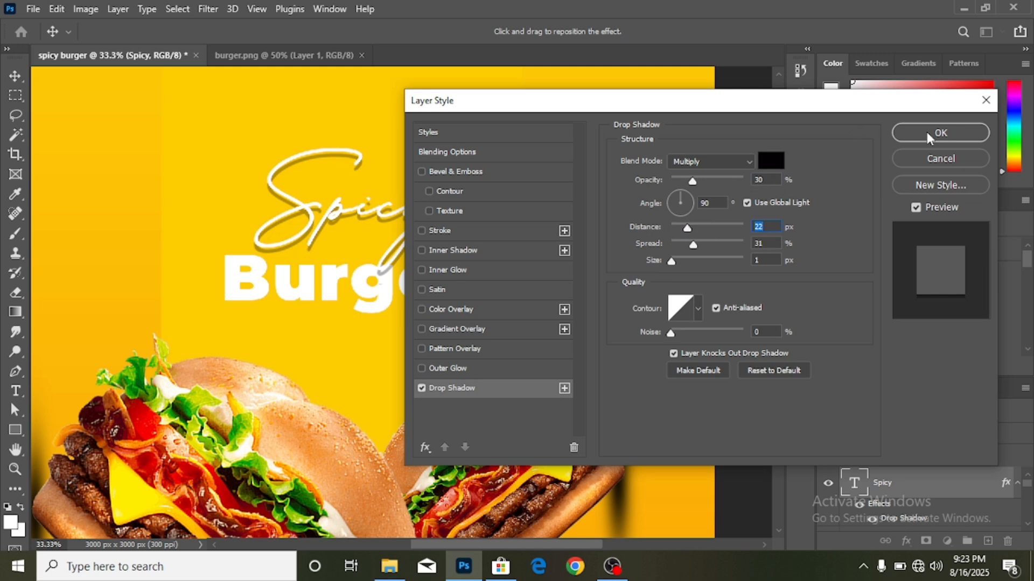
click(683, 178)
click(900, 133)
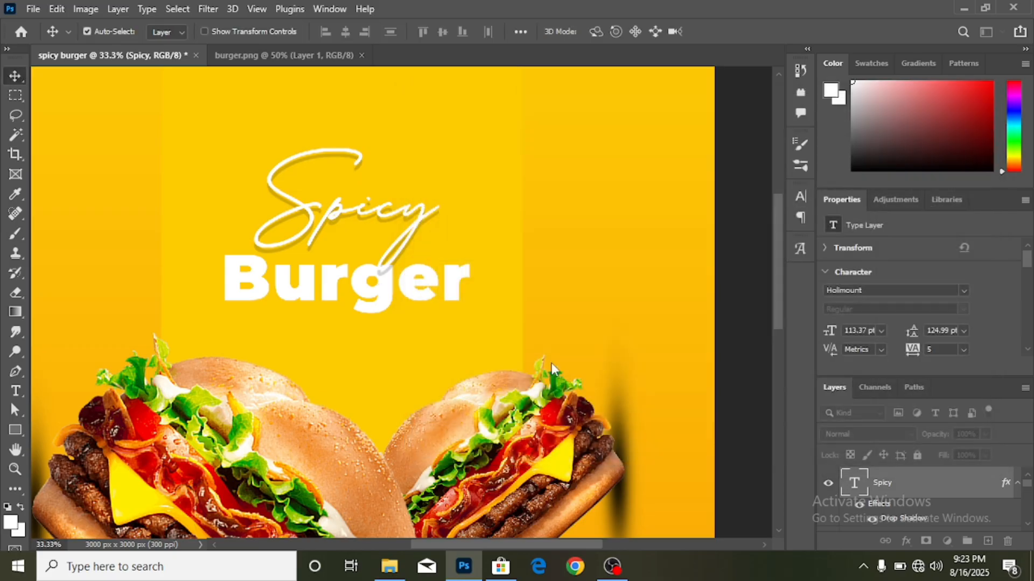
key(ctrl+minus)
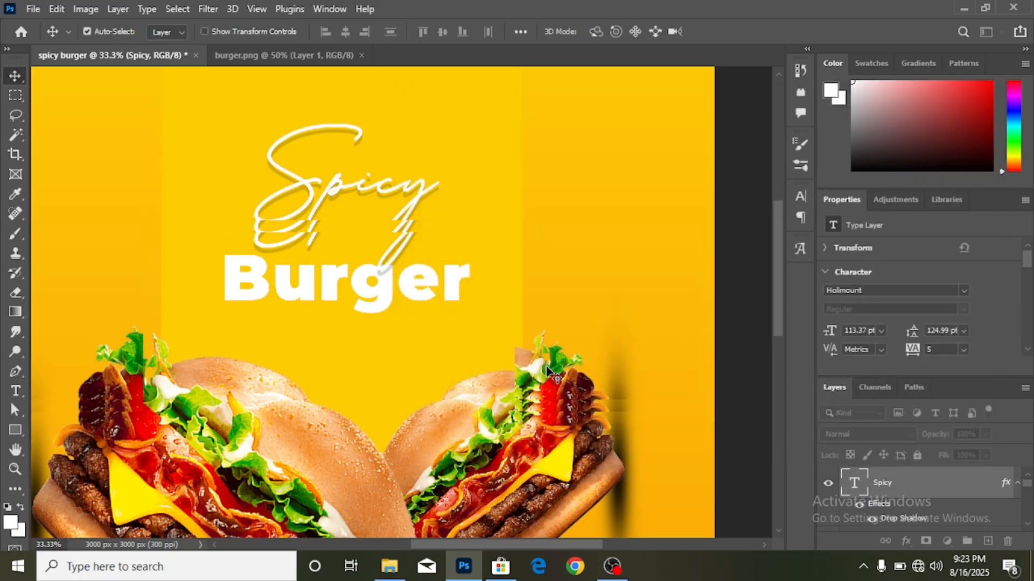
key(ctrl+minus)
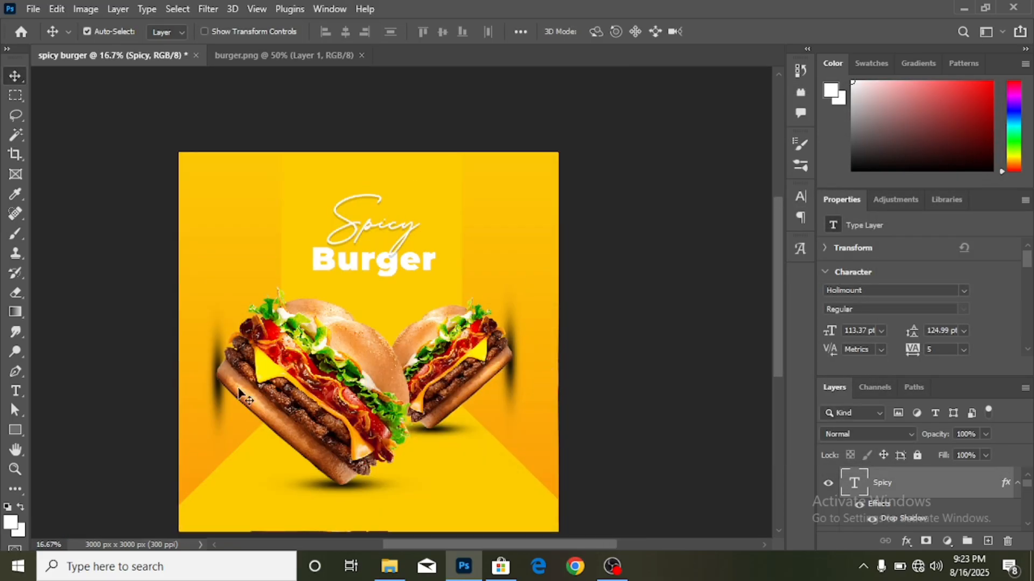
drag(365, 230, 367, 224)
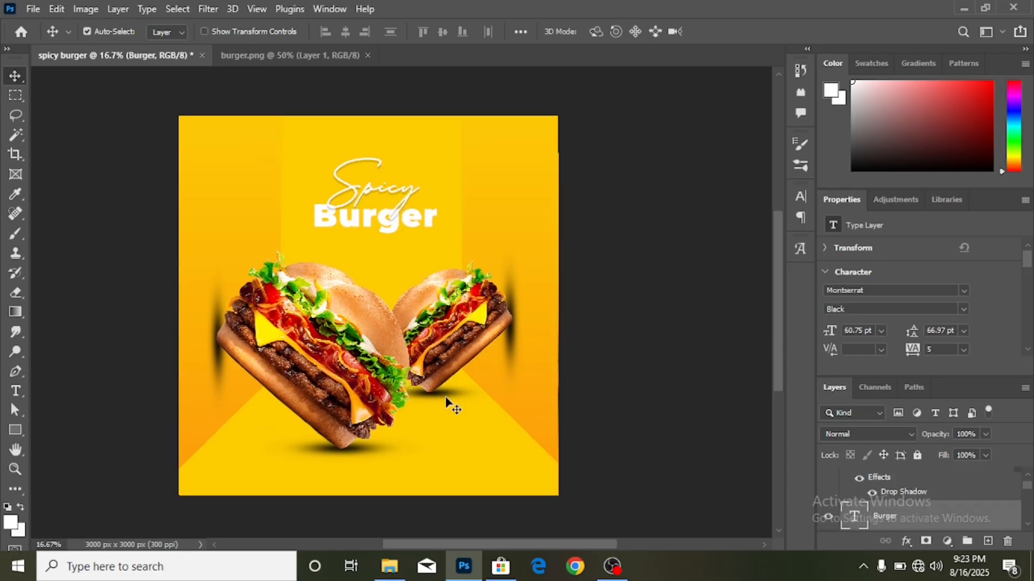
- Draw a circle between the two burgers with the Ellipse Tool
click(622, 374)
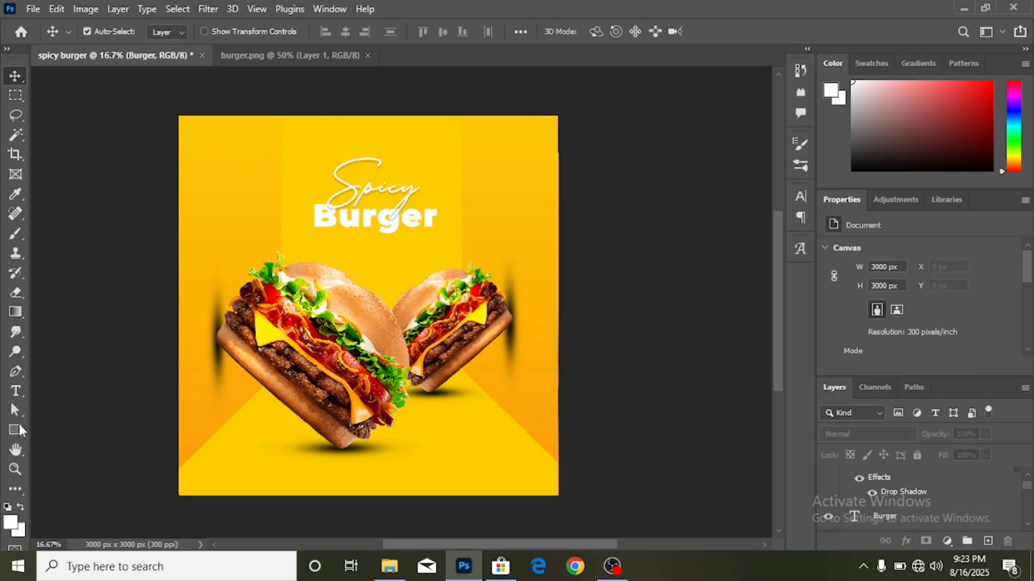
click(14, 430)
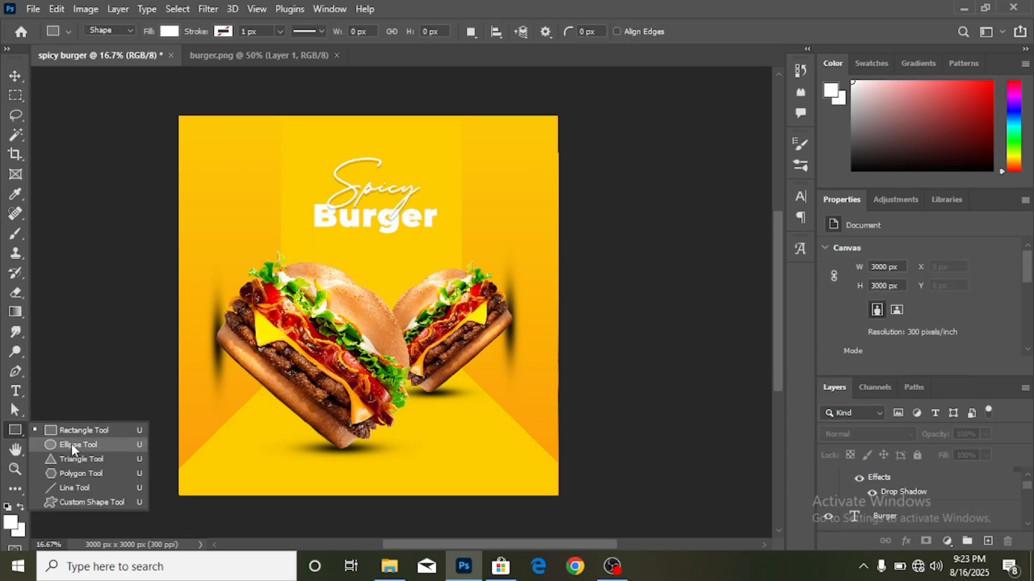
click(71, 445)
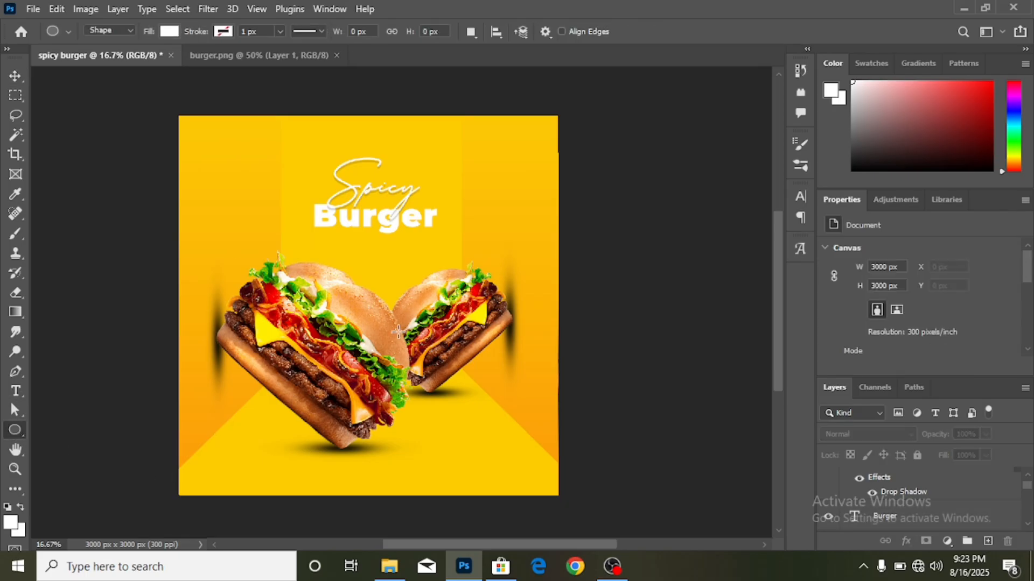
drag(387, 326, 479, 405)
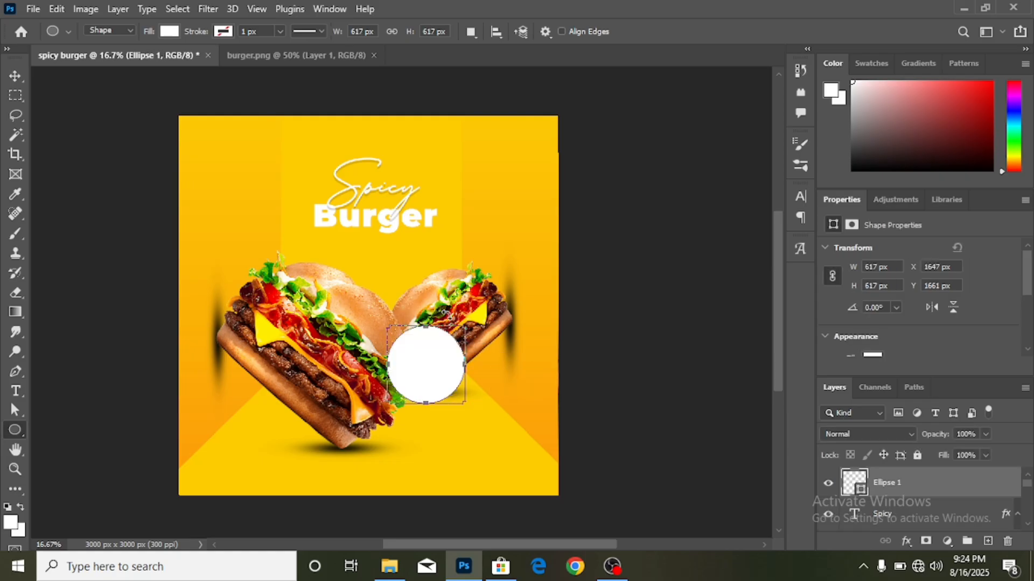
click(17, 77)
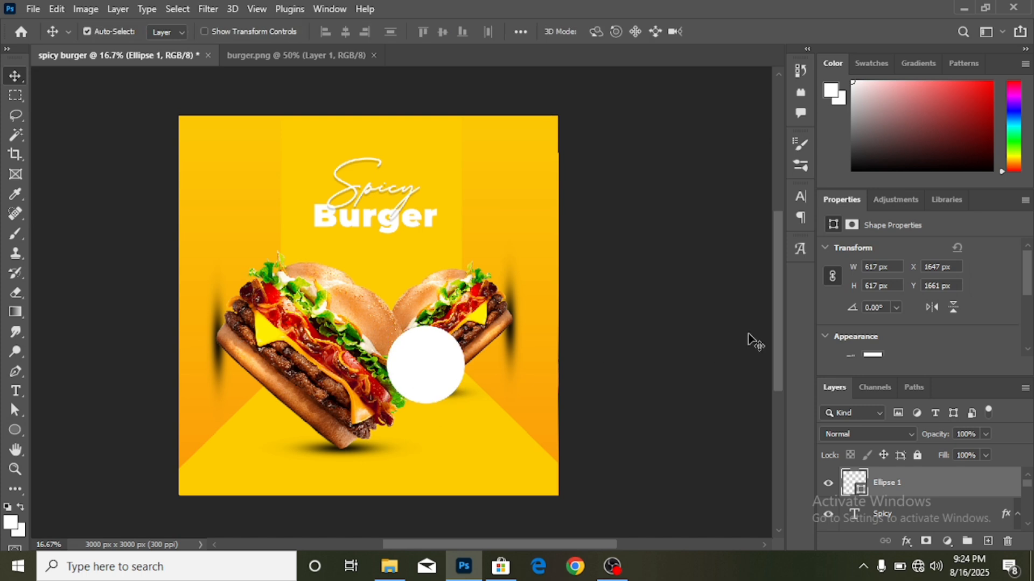
- Fill the circle red and nudge it slightly right and down
click(874, 357)
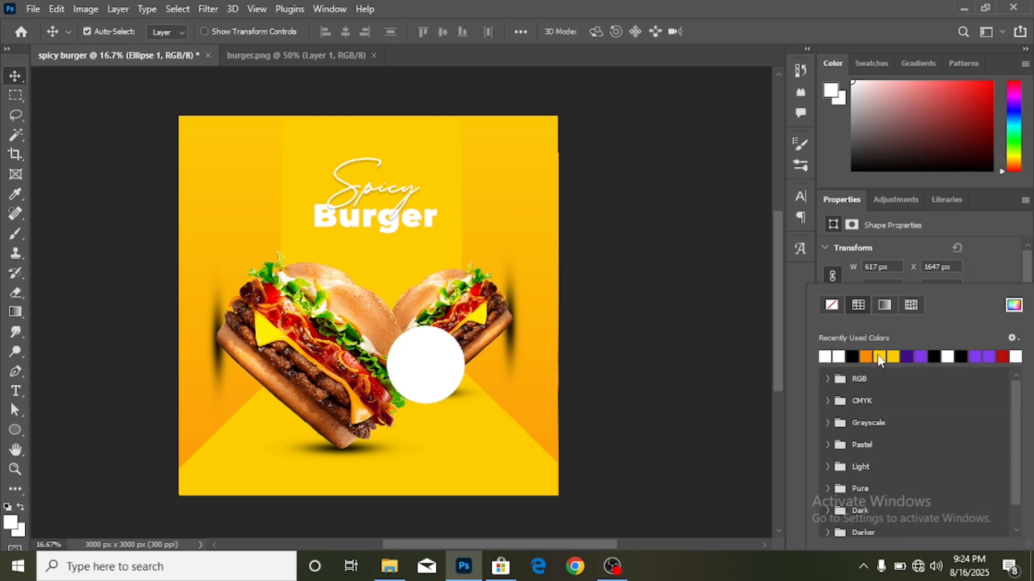
click(891, 357)
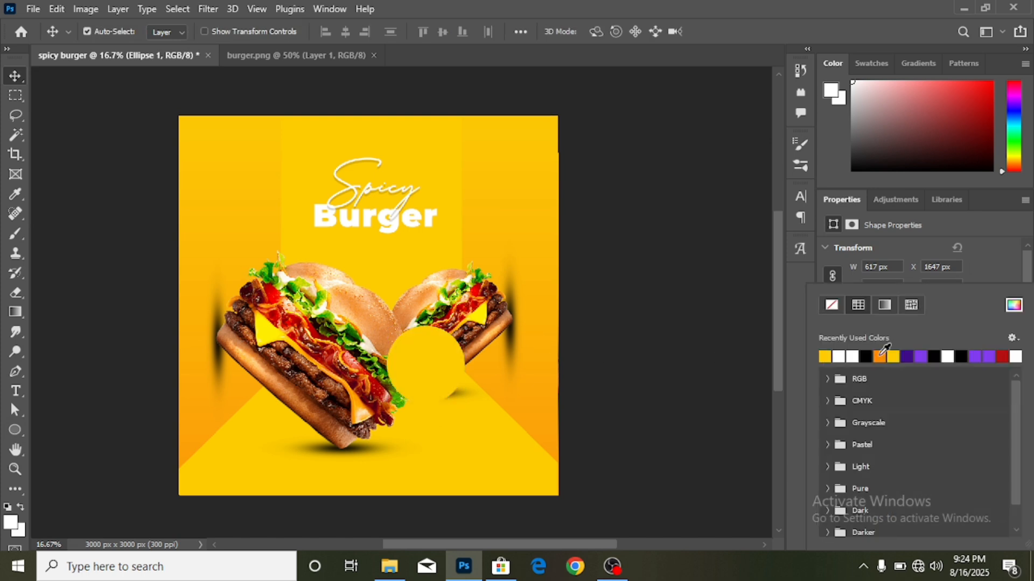
click(1002, 357)
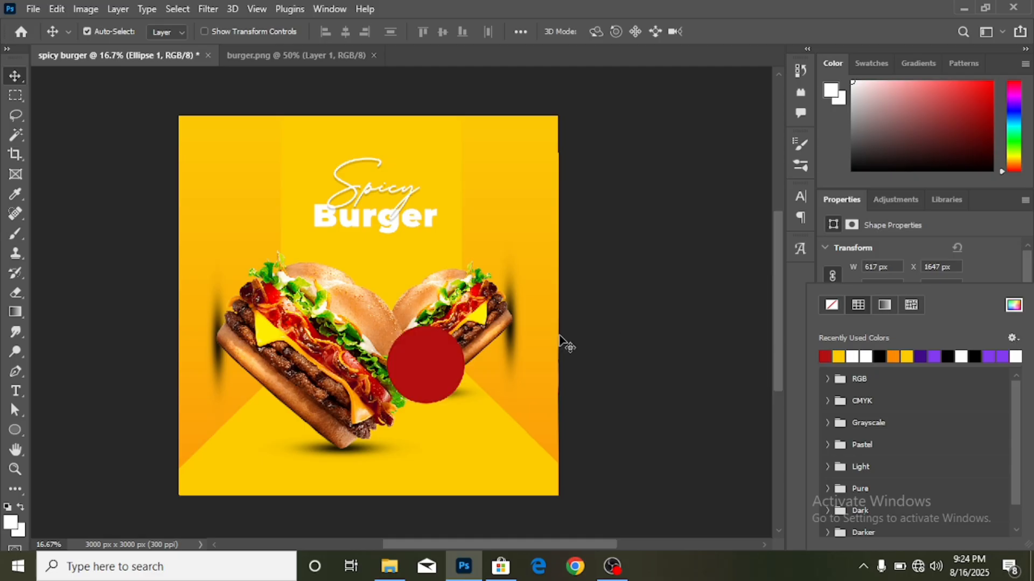
drag(446, 369, 452, 372)
scroll(893, 338, down, 2)
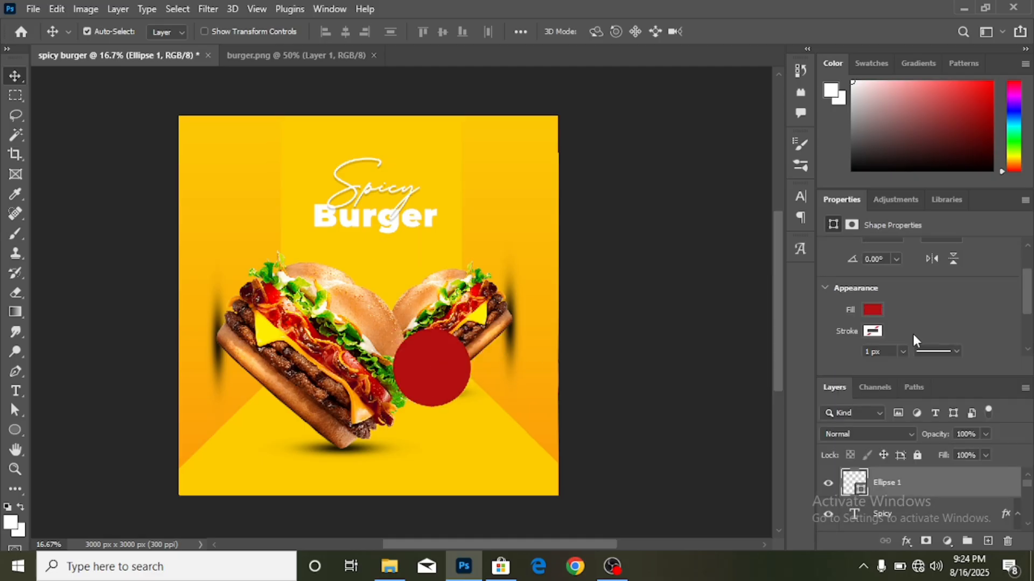
- Give the red circle a white outline about 26.5 px thick
click(875, 331)
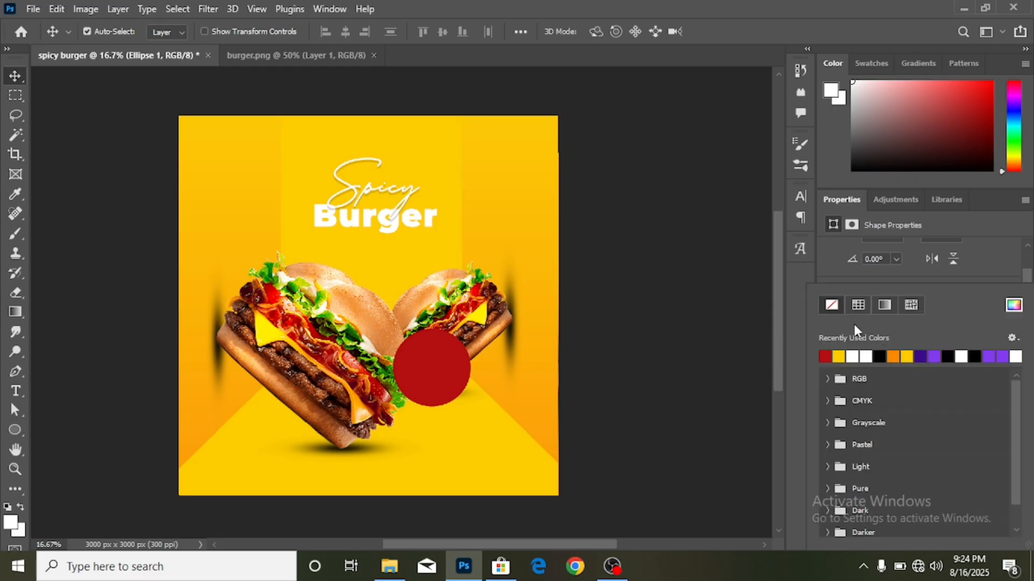
click(865, 356)
click(1010, 271)
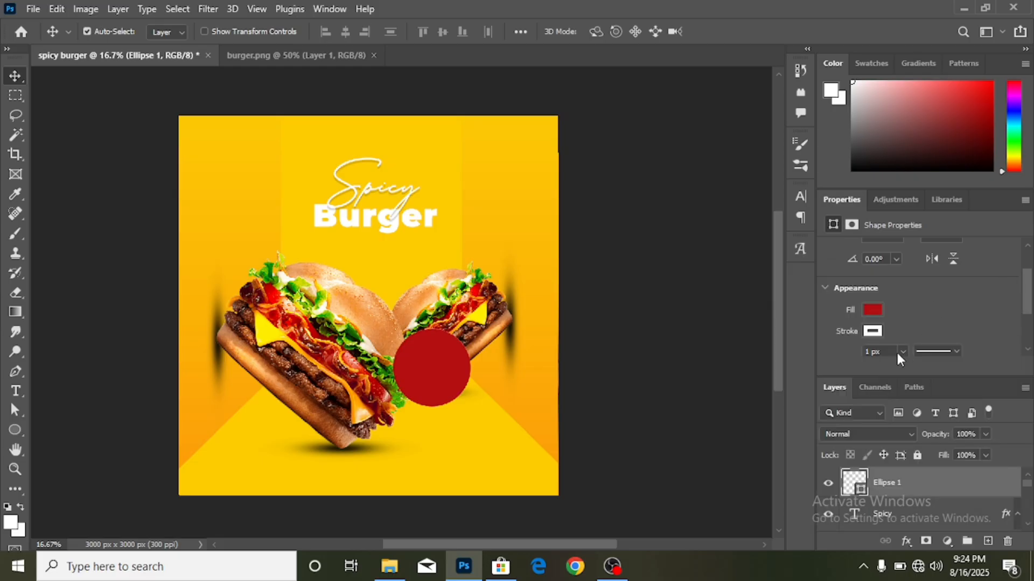
click(903, 351)
click(910, 369)
click(628, 356)
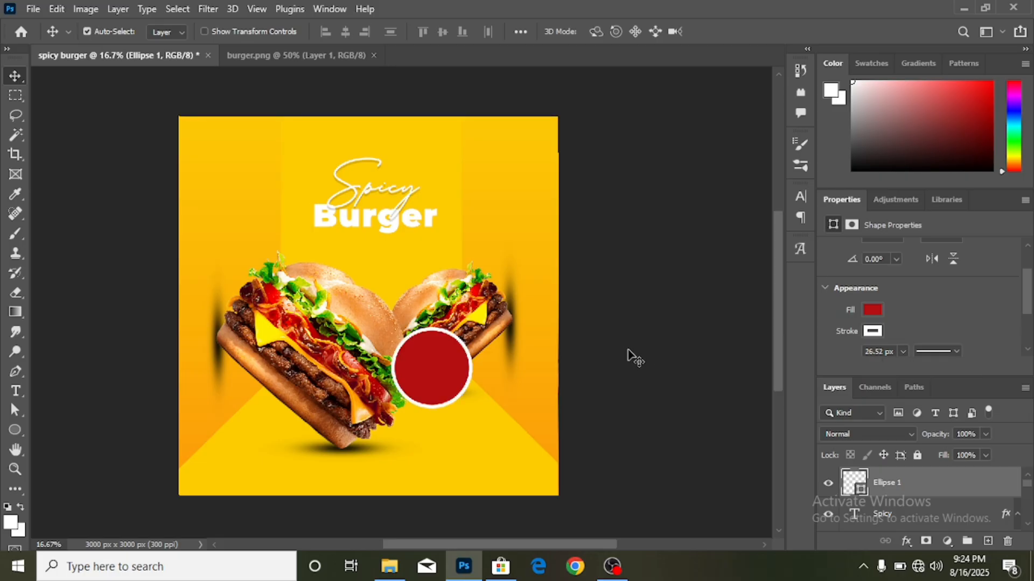
scroll(614, 369, down, 2)
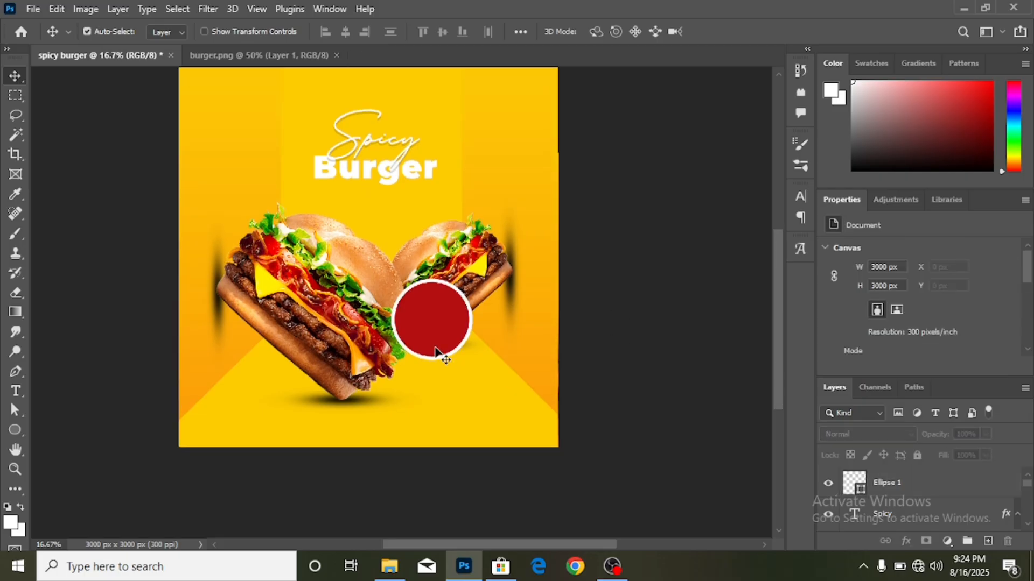
- Create a new text layer just below the red circle and begin typing 'H'
click(15, 391)
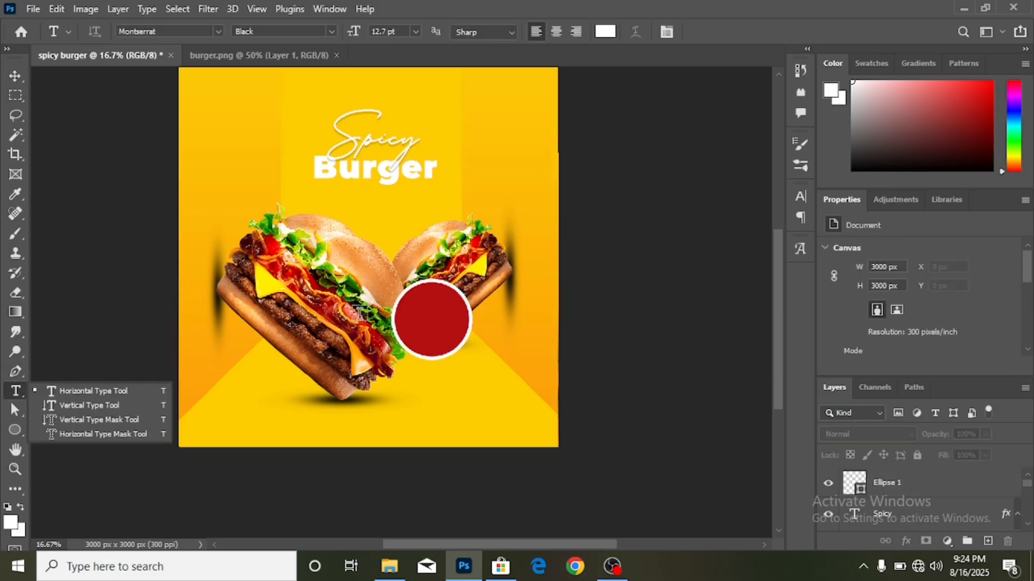
click(128, 392)
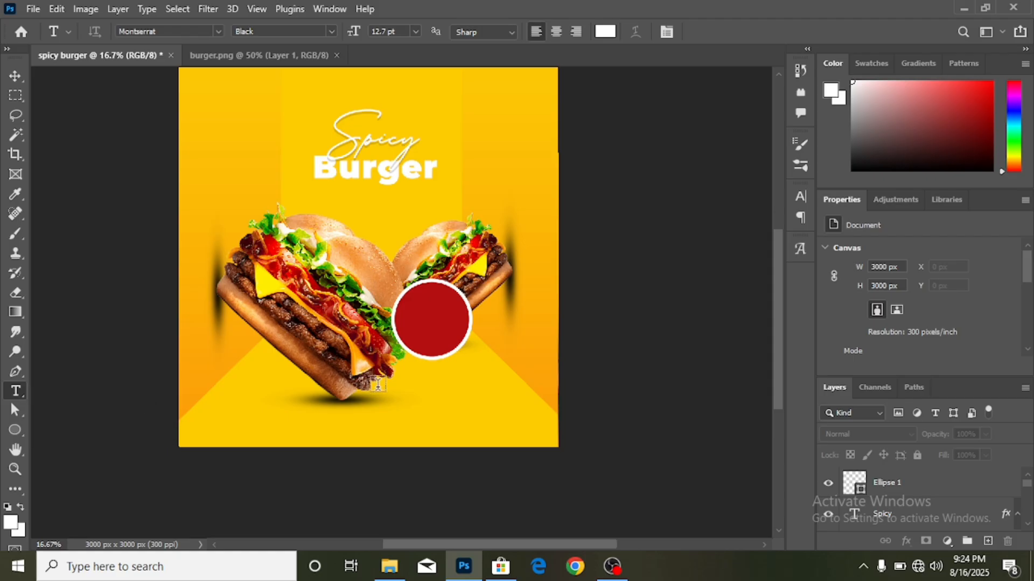
click(425, 396)
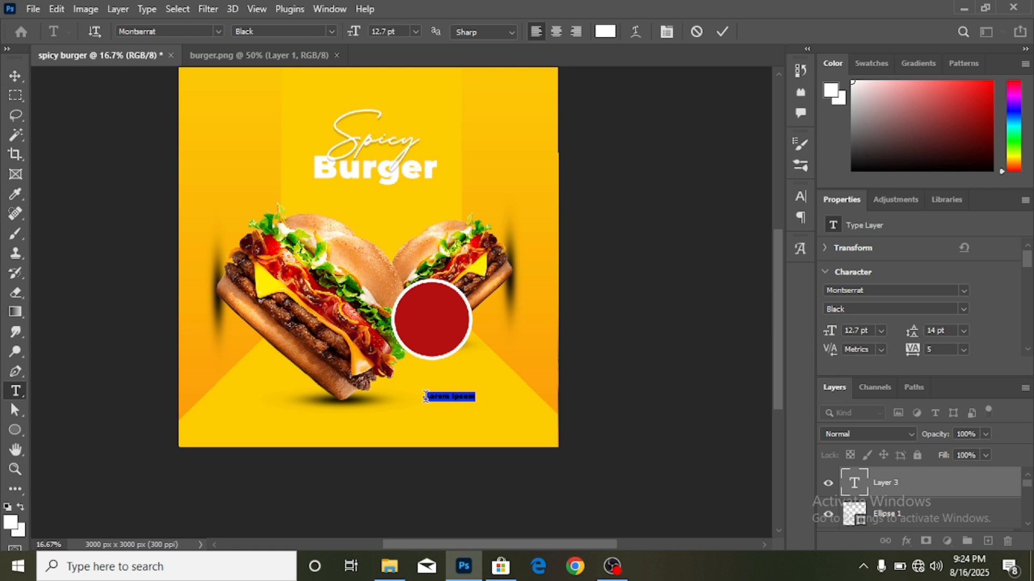
text(H)
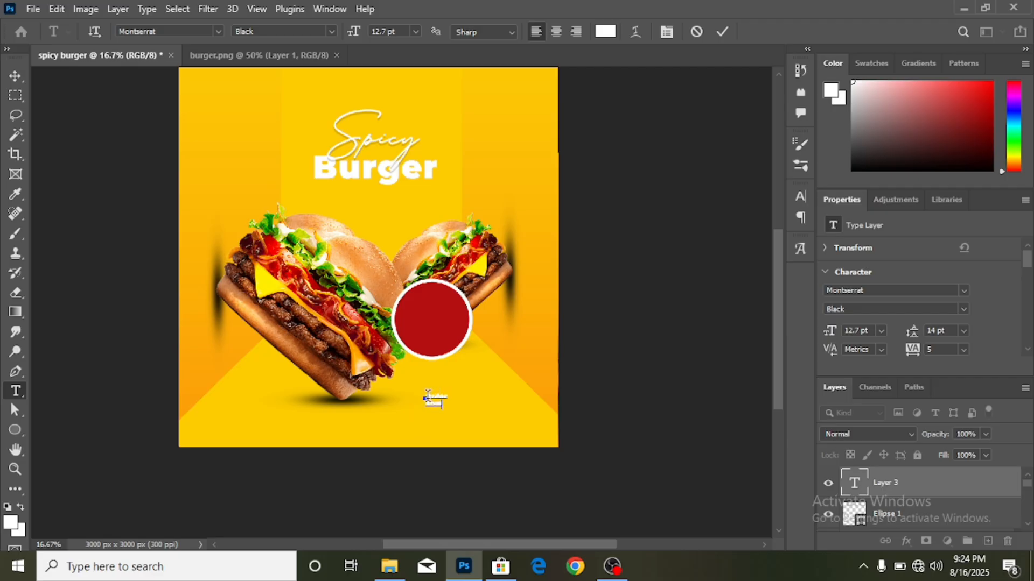
- Retype the small text below the burgers as 'ORDER NOW'
drag(434, 401, 477, 427)
key(ctrl+plus)
key(ctrl+plus)
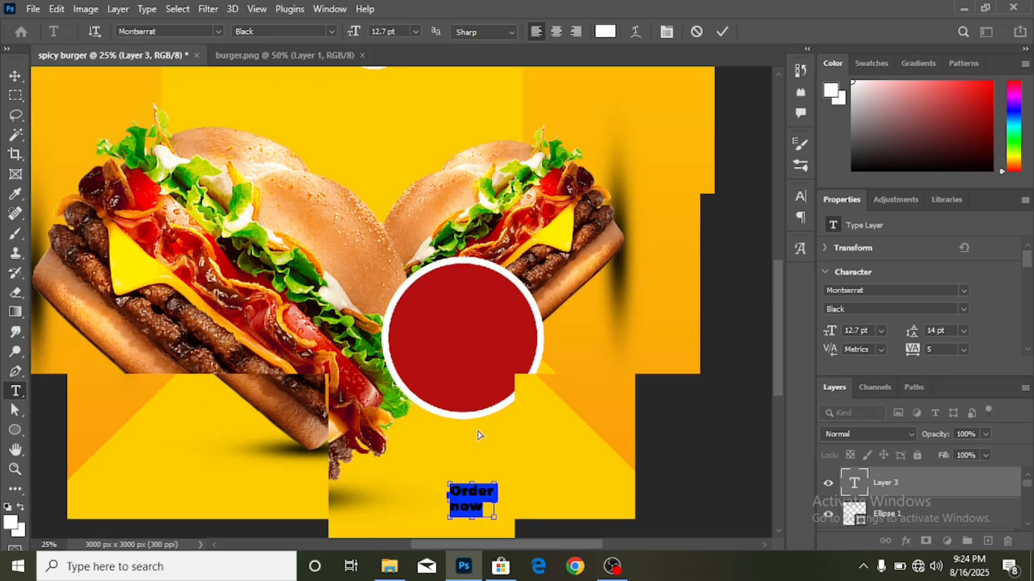
scroll(480, 435, down, 5)
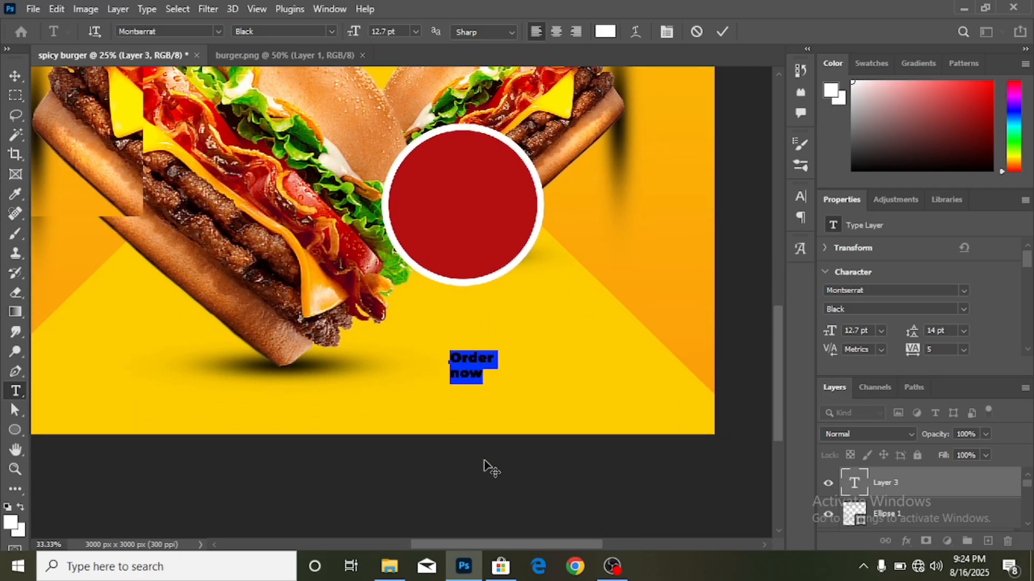
key(ctrl+plus)
key(ctrl+plus)
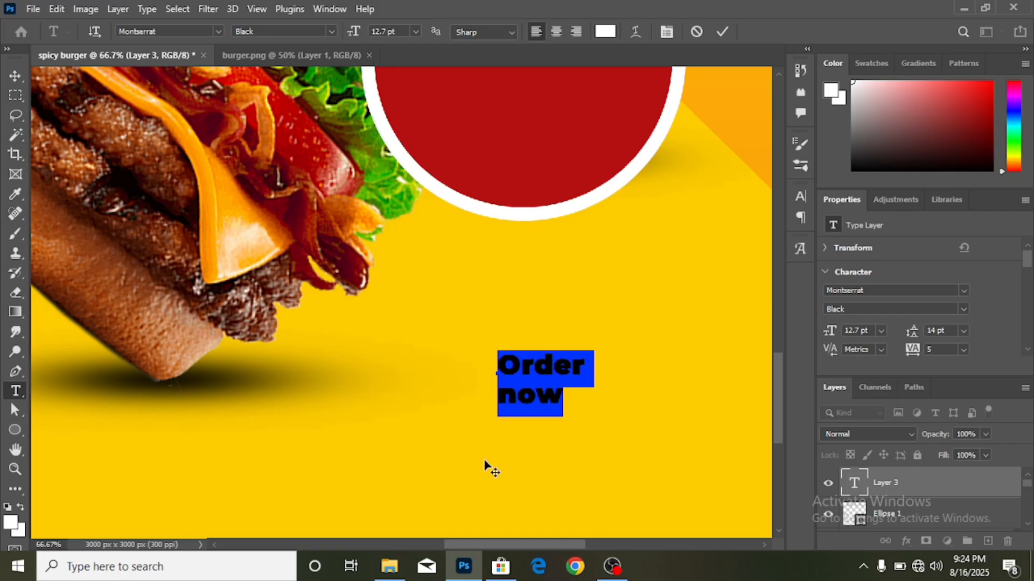
text(ORDER )
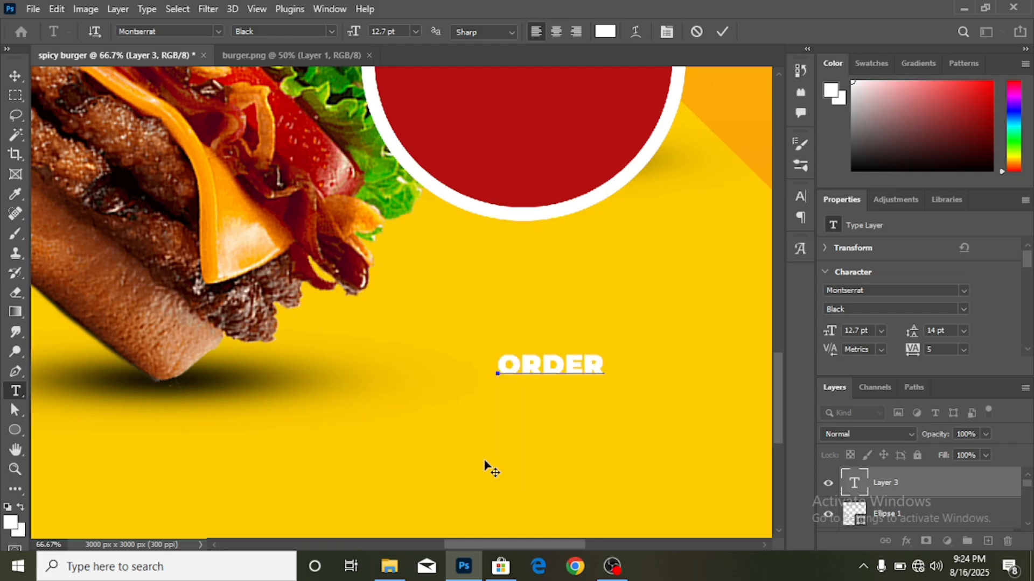
text(NOW)
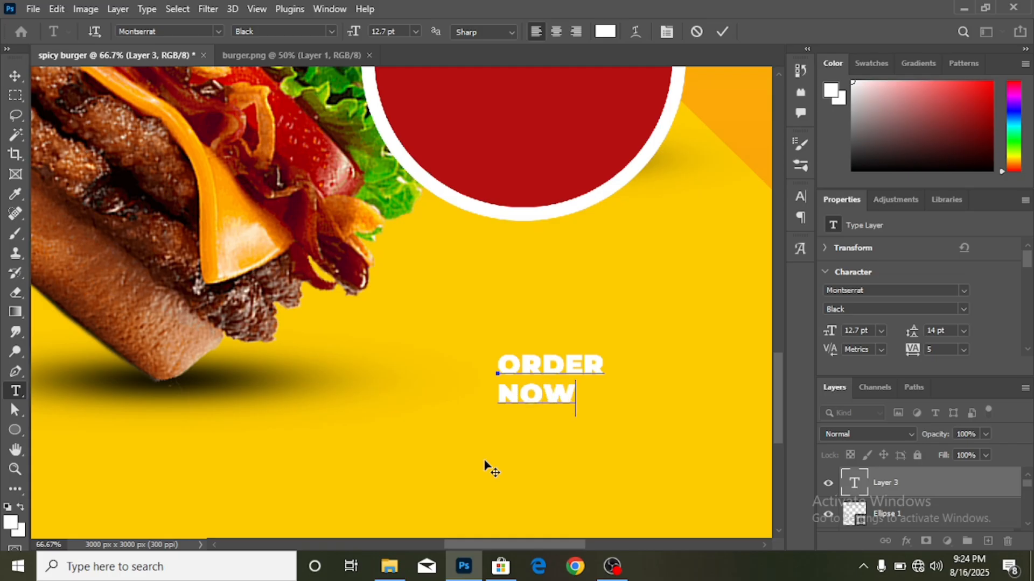
- Set the ORDER NOW text to Montserrat SemiBold and commit it
drag(495, 364, 647, 422)
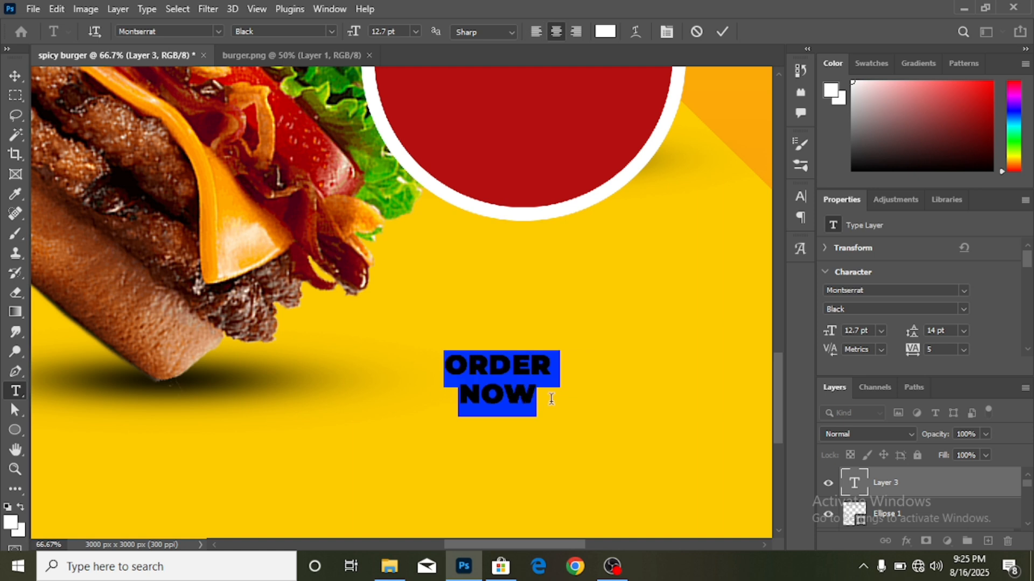
click(965, 308)
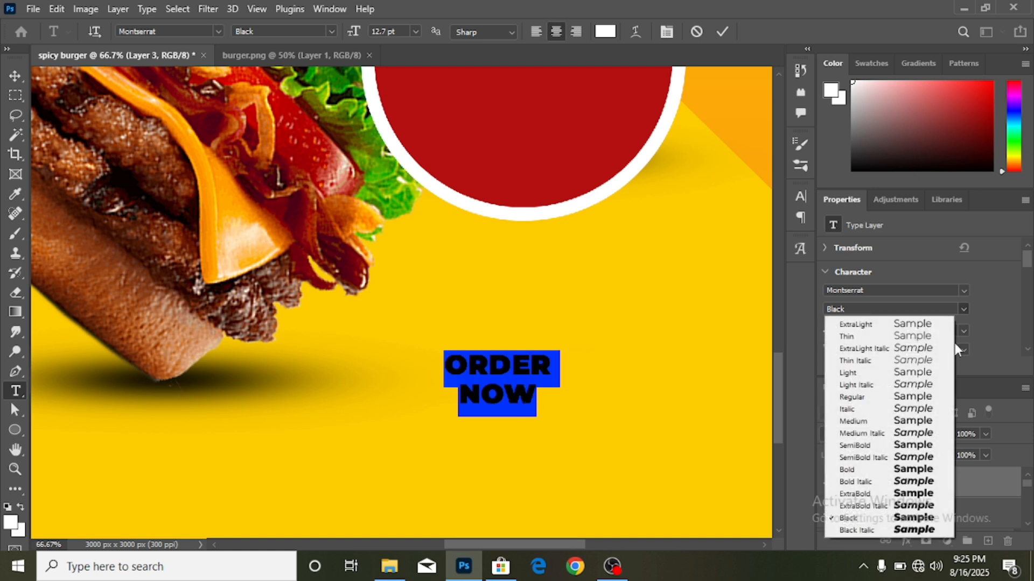
click(932, 446)
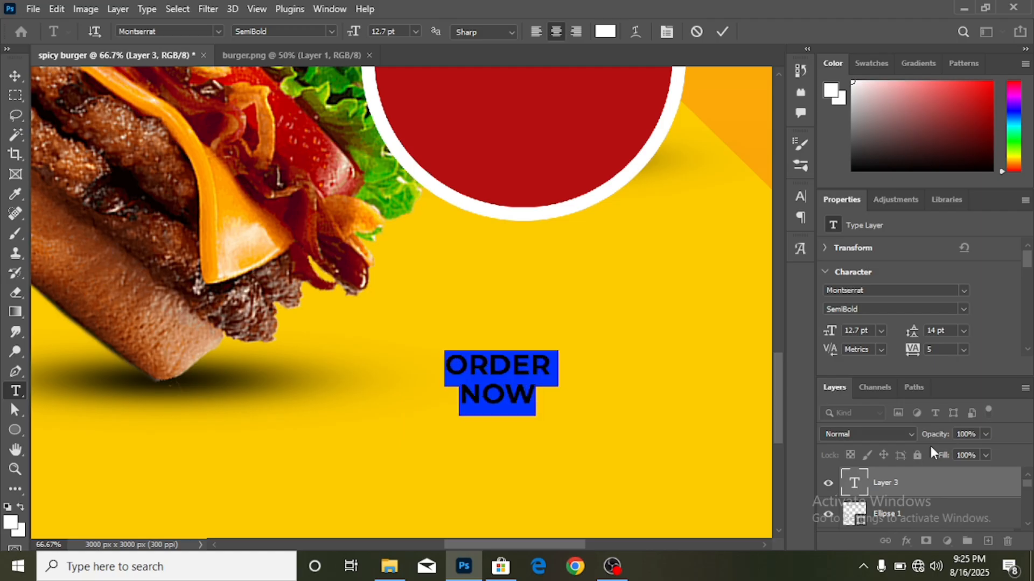
click(16, 76)
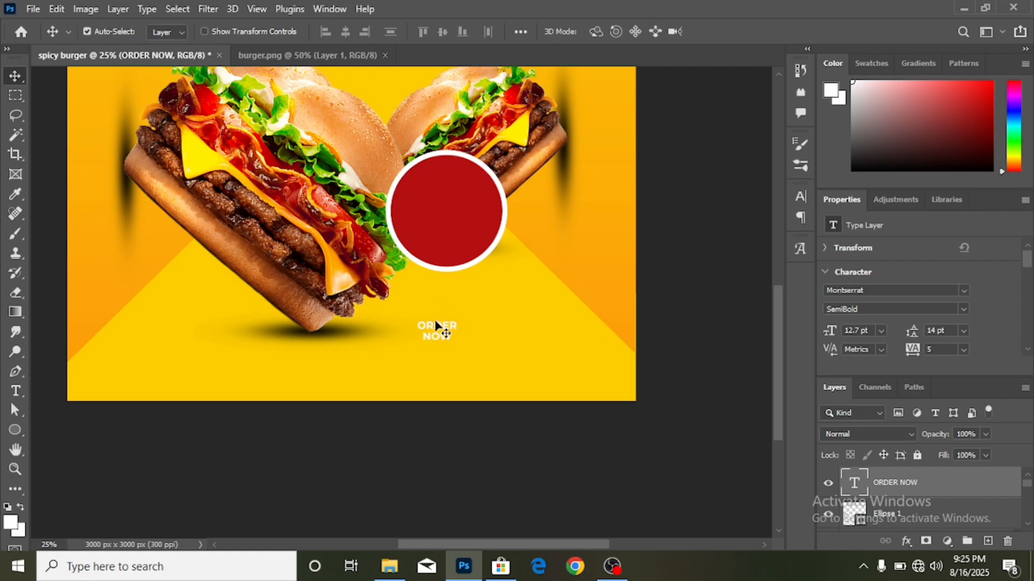
- Move ORDER NOW into the red circle and enlarge it to about 200%
drag(437, 327, 449, 184)
key(ctrl+t)
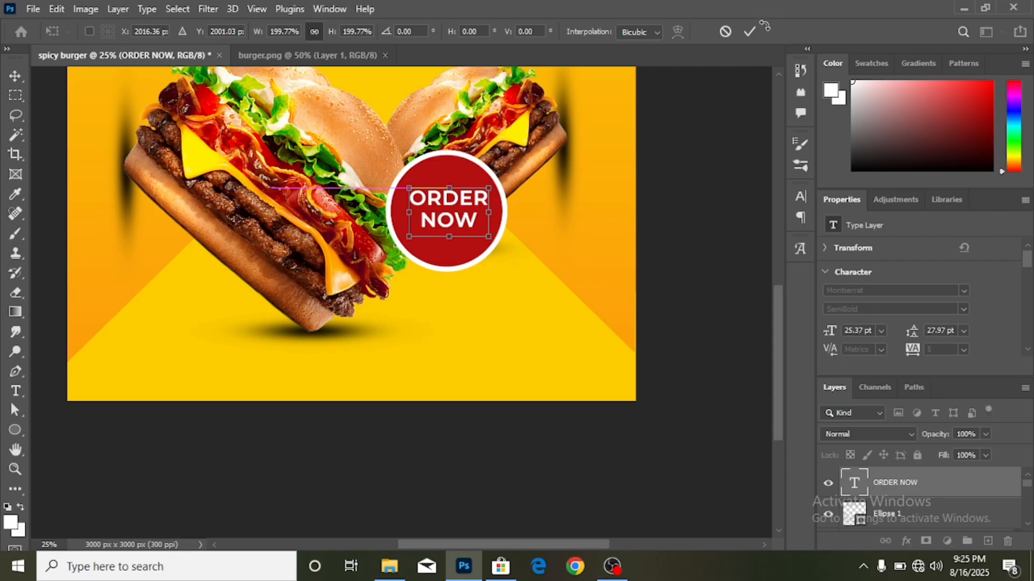
click(750, 32)
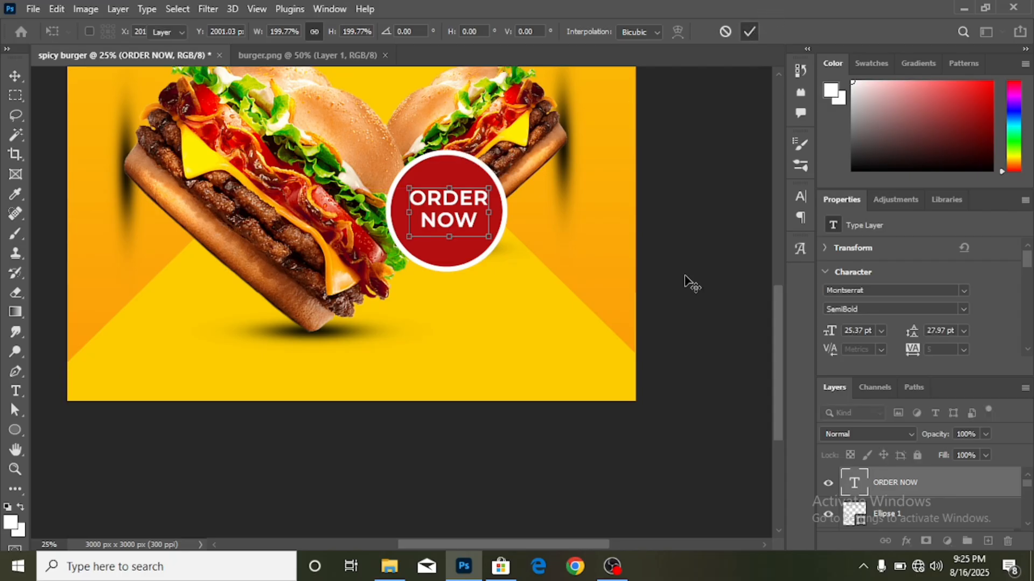
- Select the red circle together with the ORDER NOW text for a joint transform
scroll(647, 300, up, 3)
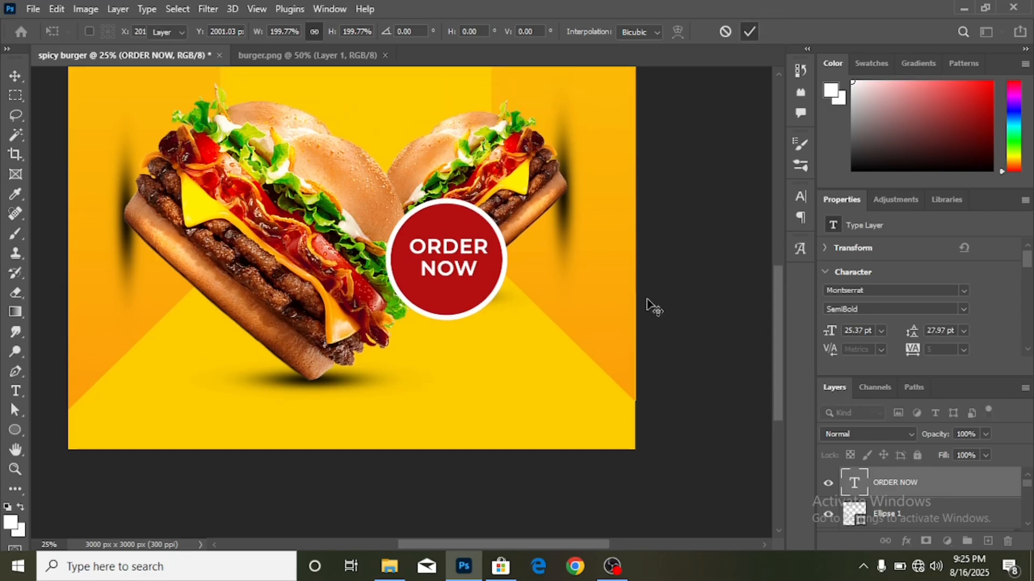
key(ctrl+minus)
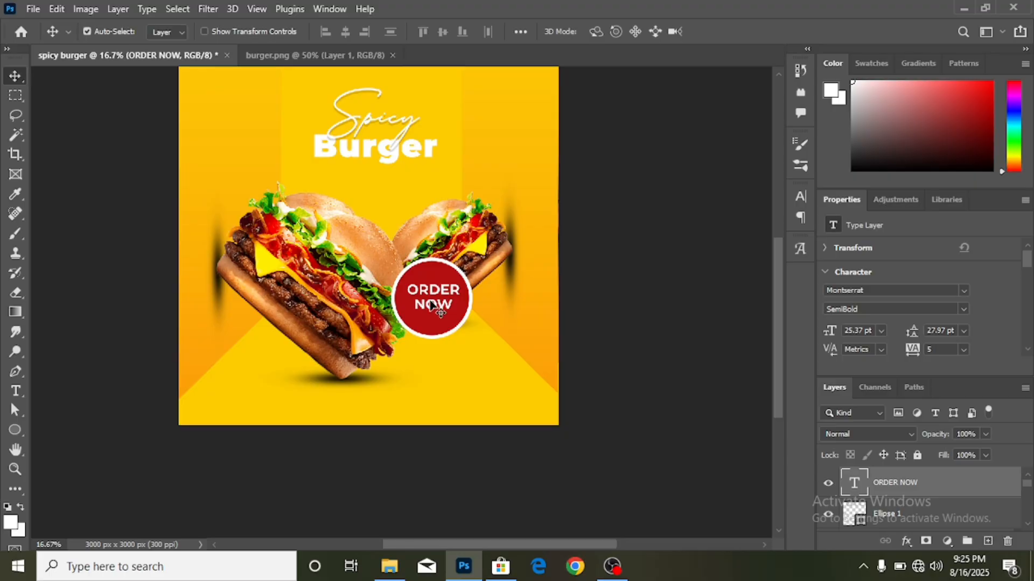
scroll(438, 312, up, 2)
scroll(439, 351, up, 1)
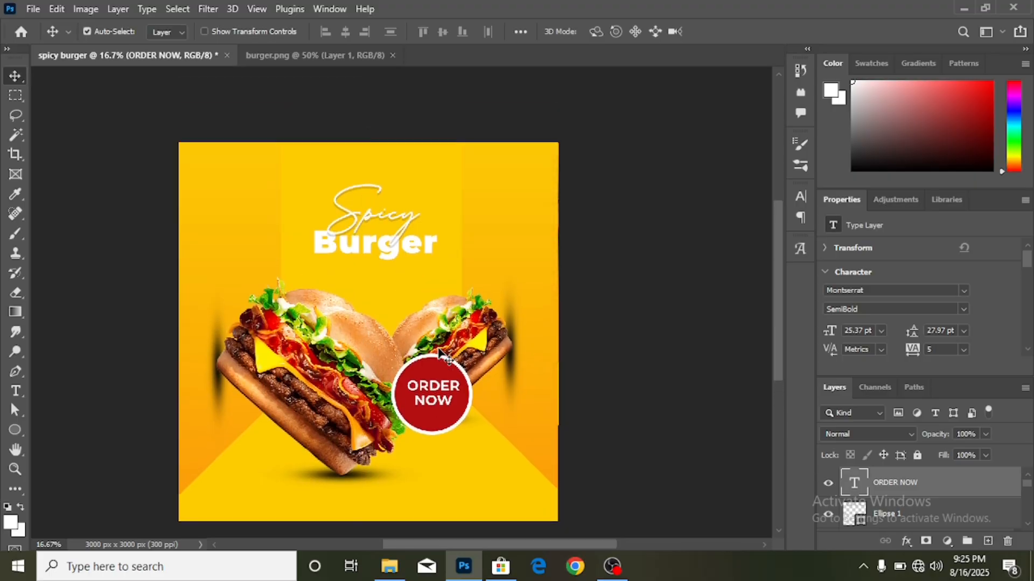
scroll(438, 351, down, 1)
key(ctrl)
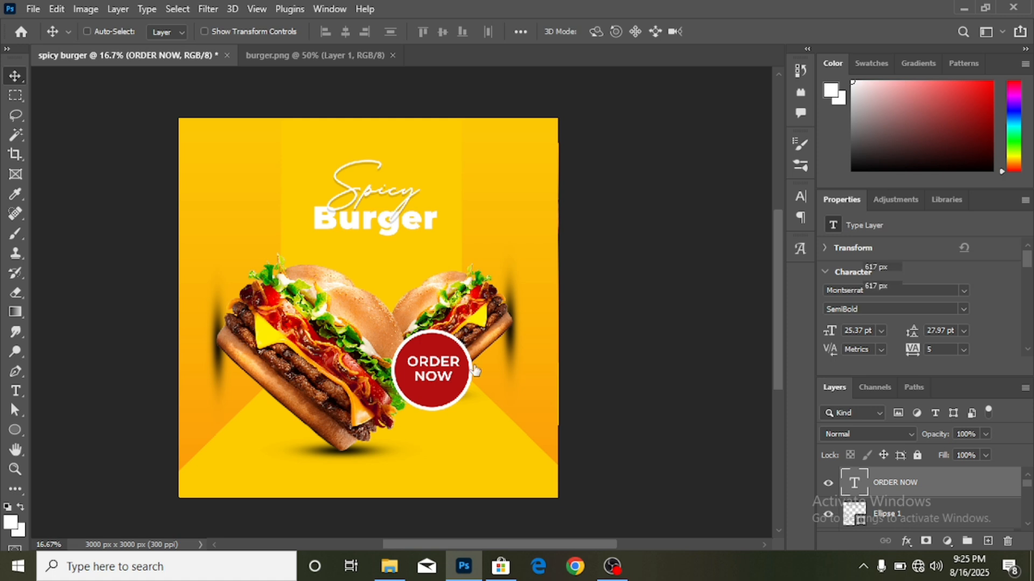
ctrl+click(910, 522)
key(ctrl+t)
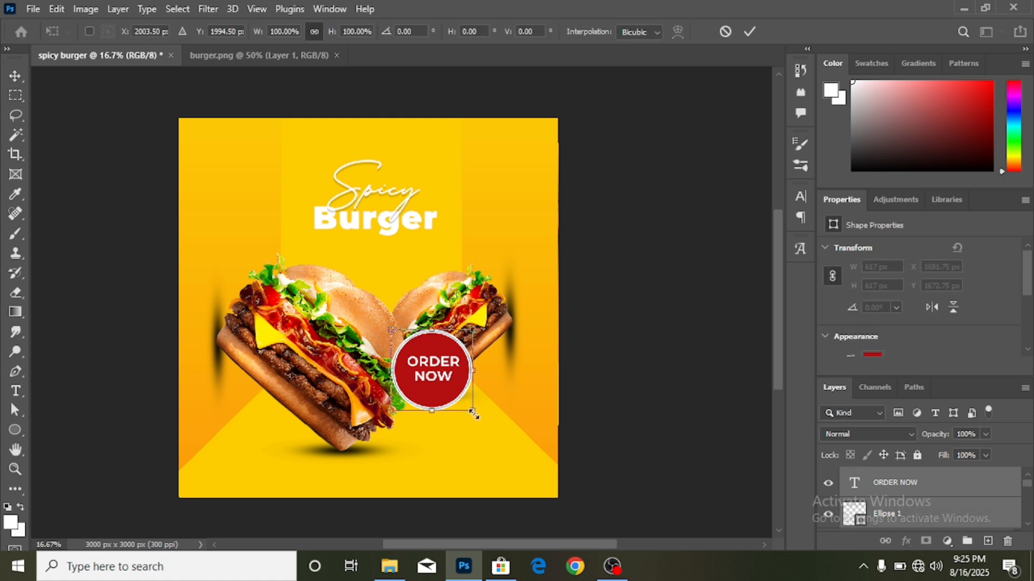
- Scale the red ORDER NOW badge down and move it over the left burger's lower edge
drag(474, 413, 274, 401)
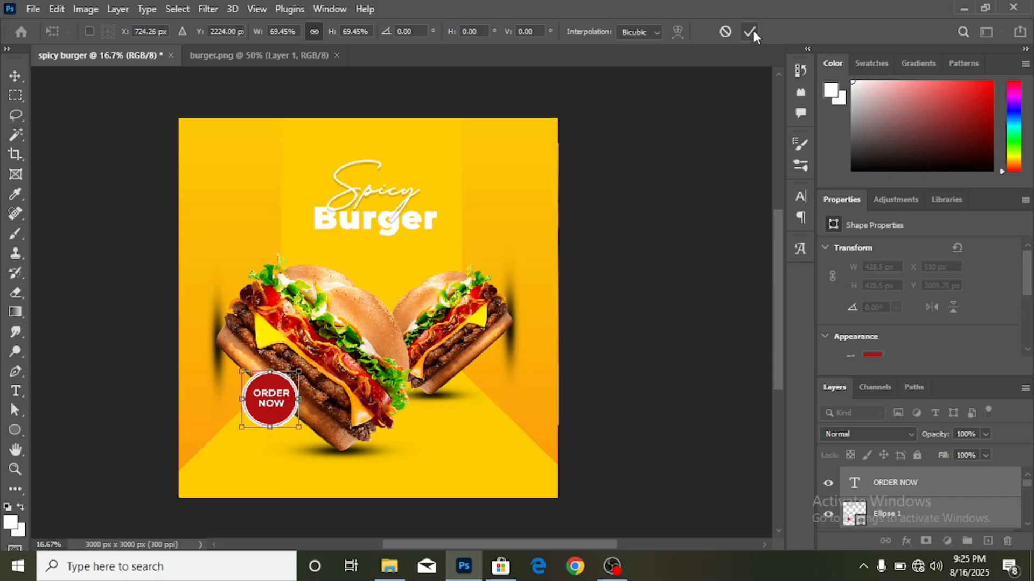
click(750, 31)
scroll(384, 256, down, 2)
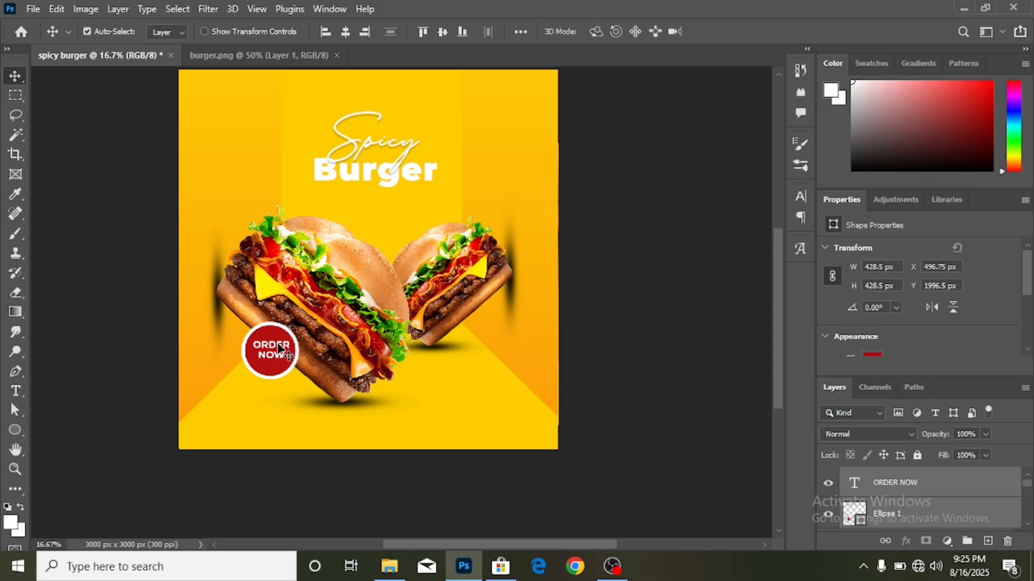
drag(279, 348, 278, 348)
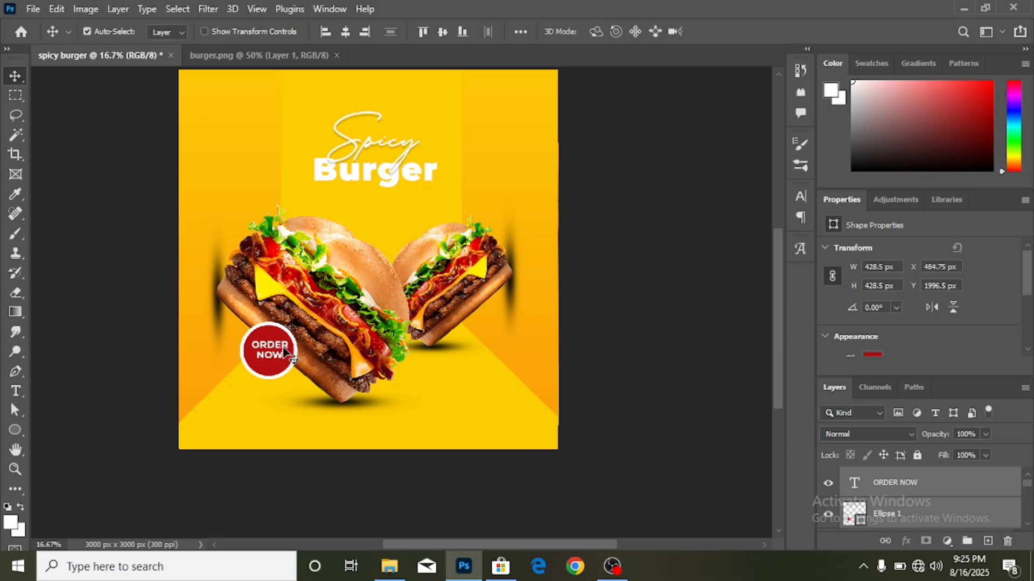
drag(634, 351, 281, 349)
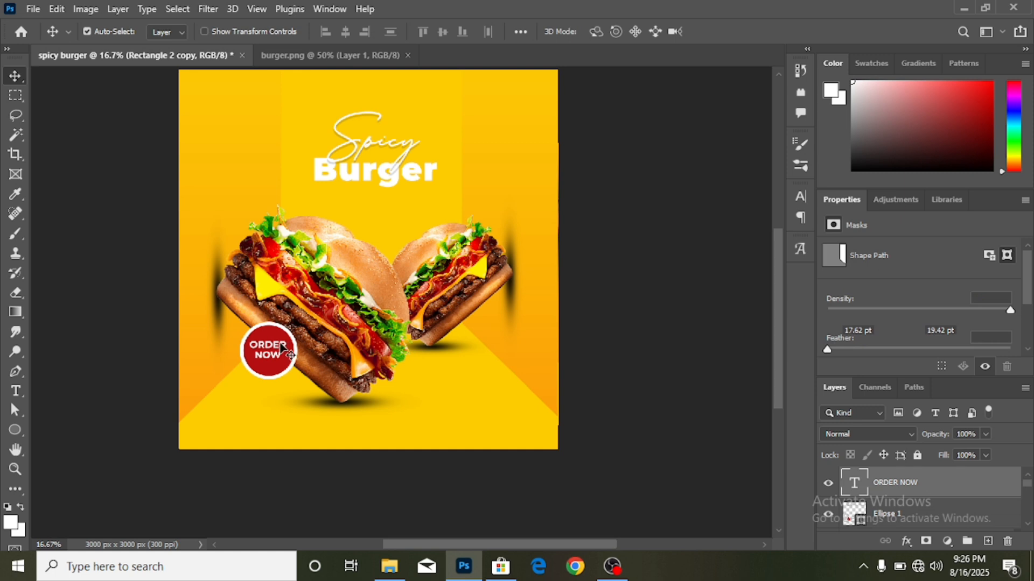
- Nudge the ORDER NOW text right and down to centre it in the circle
click(281, 350)
key(shift+Right)
key(shift+Right)
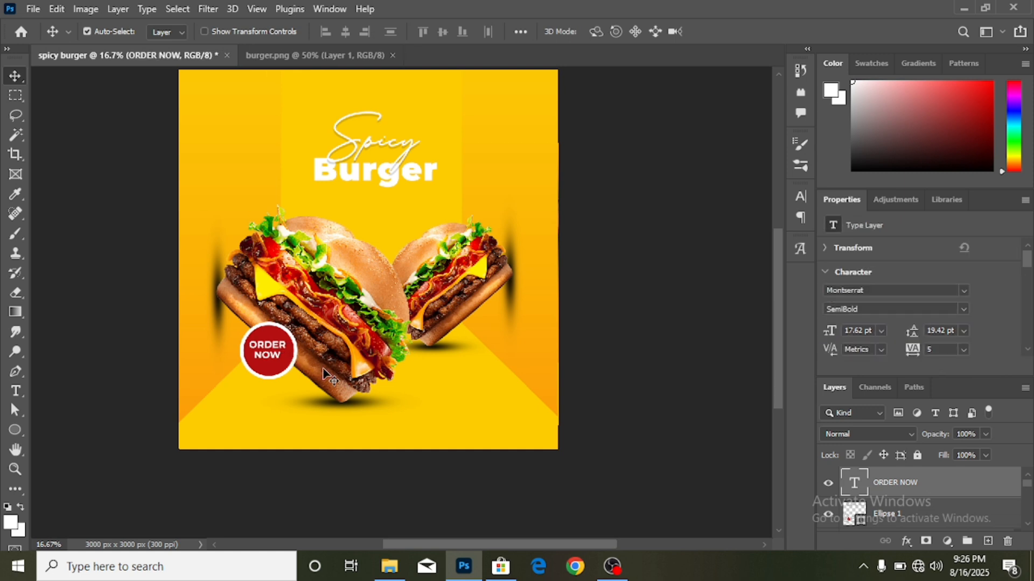
key(shift+Right)
key(shift+Down)
key(shift+Down)
key(shift+Down)
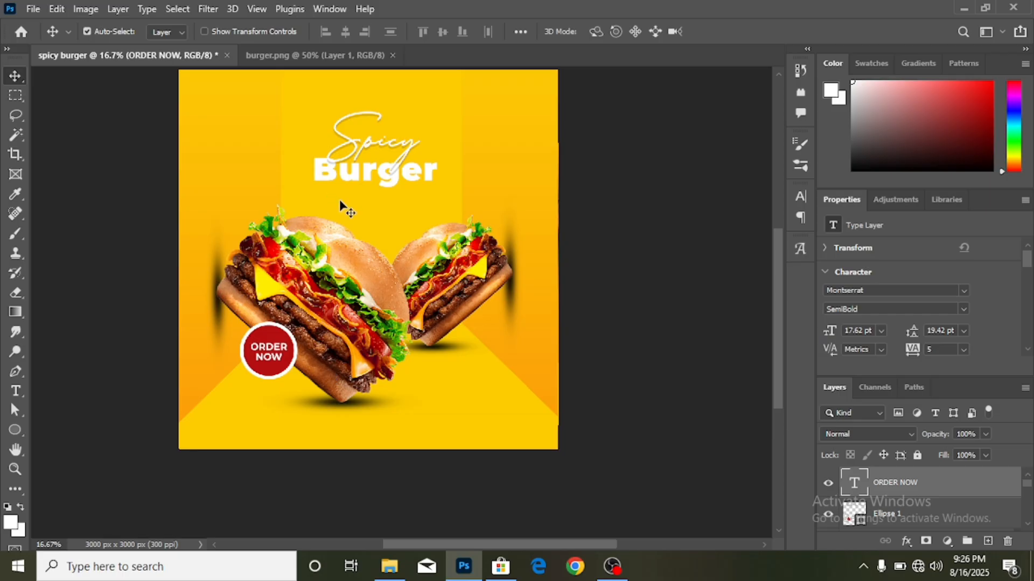
scroll(339, 204, up, 2)
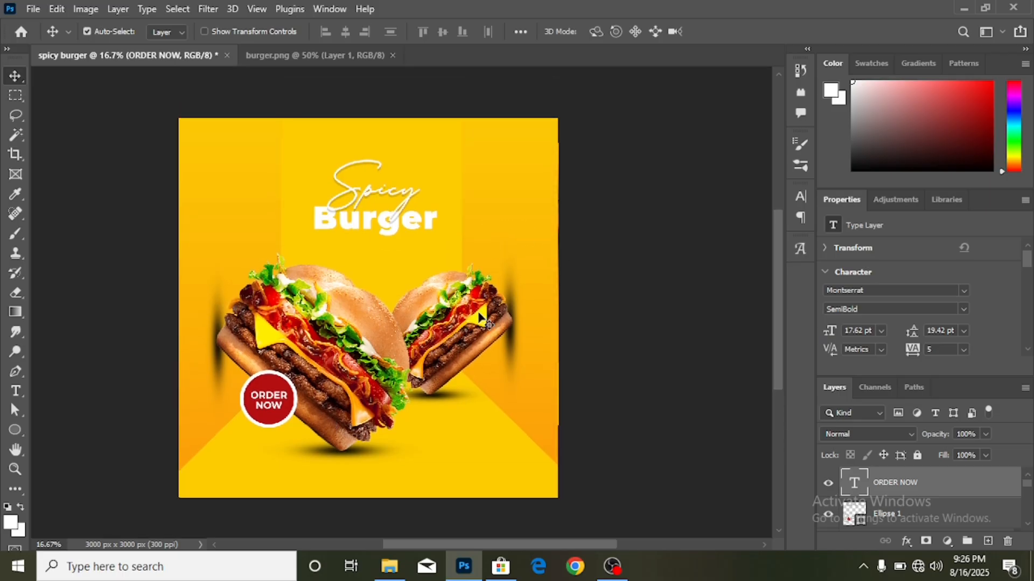
- Close burger.png and open pngimg.com - burger_sandwich_PNG4135 as a new document
click(393, 56)
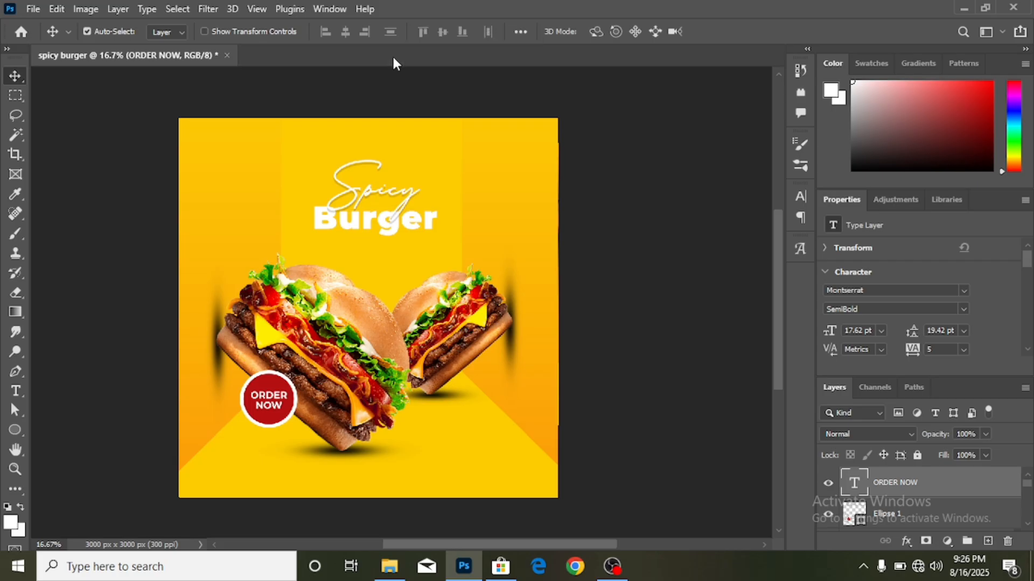
click(34, 9)
click(63, 39)
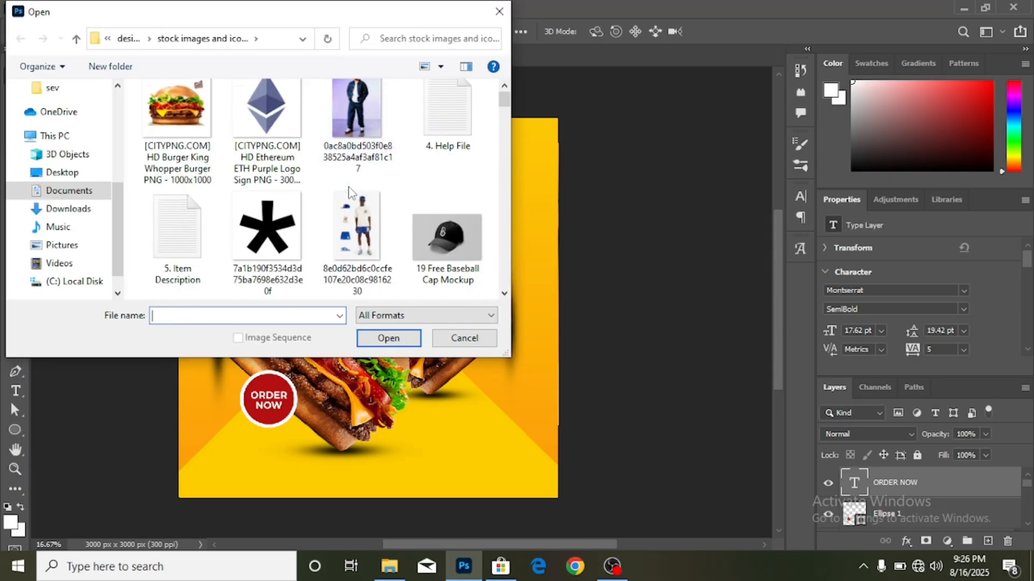
scroll(362, 199, down, 3)
scroll(363, 200, down, 15)
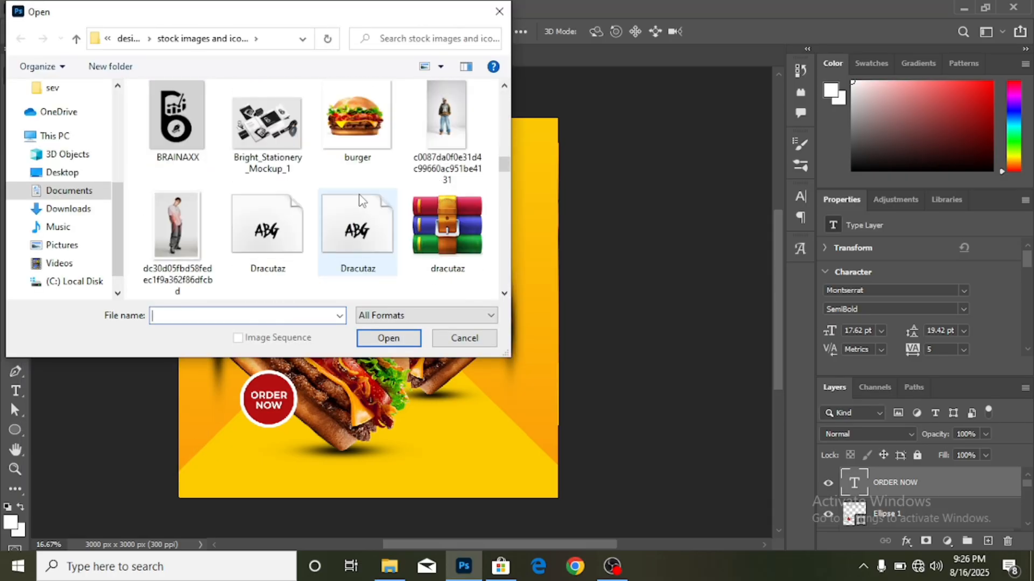
scroll(363, 201, down, 12)
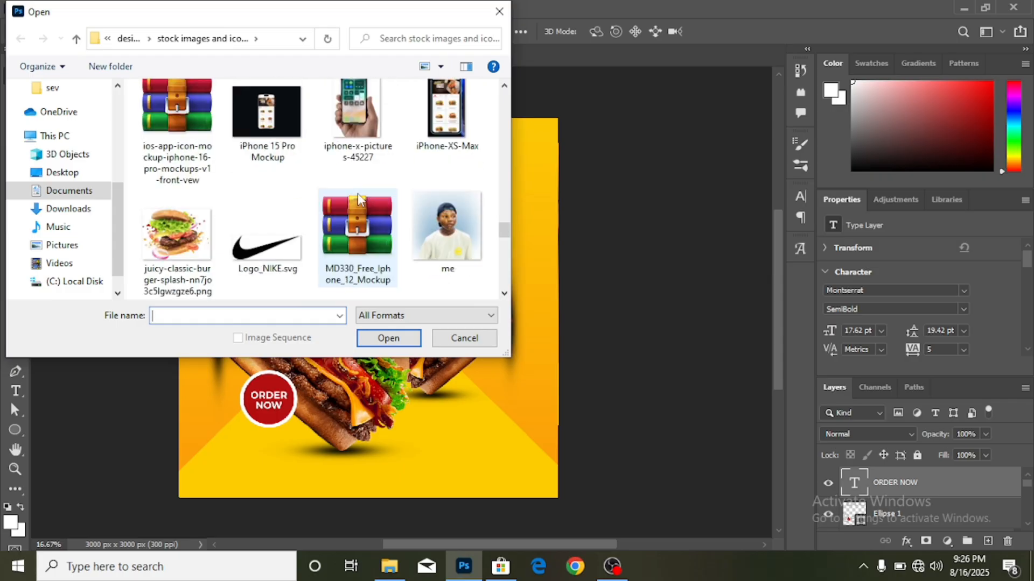
scroll(361, 200, up, 5)
scroll(360, 198, down, 4)
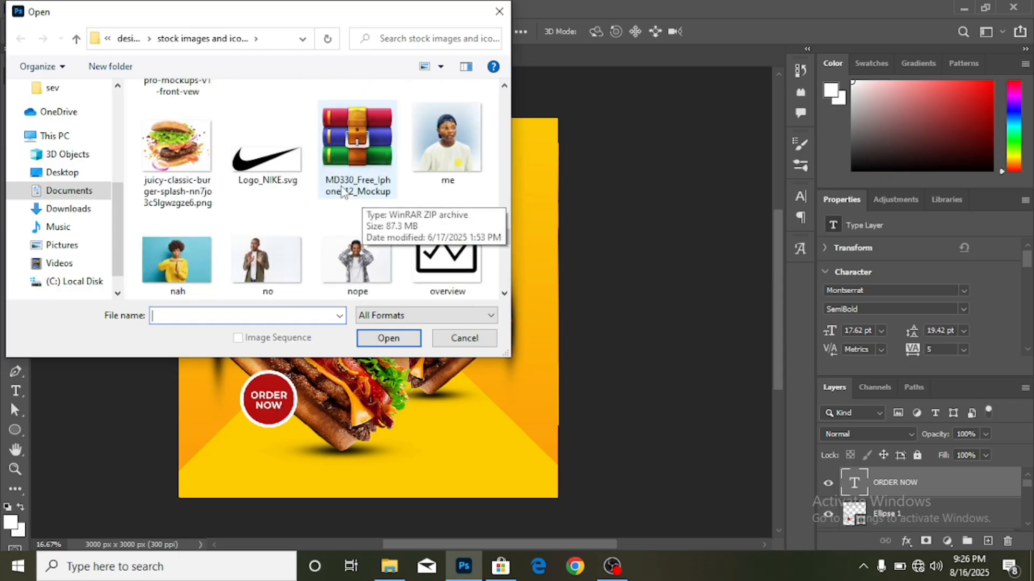
scroll(342, 192, down, 1)
click(282, 232)
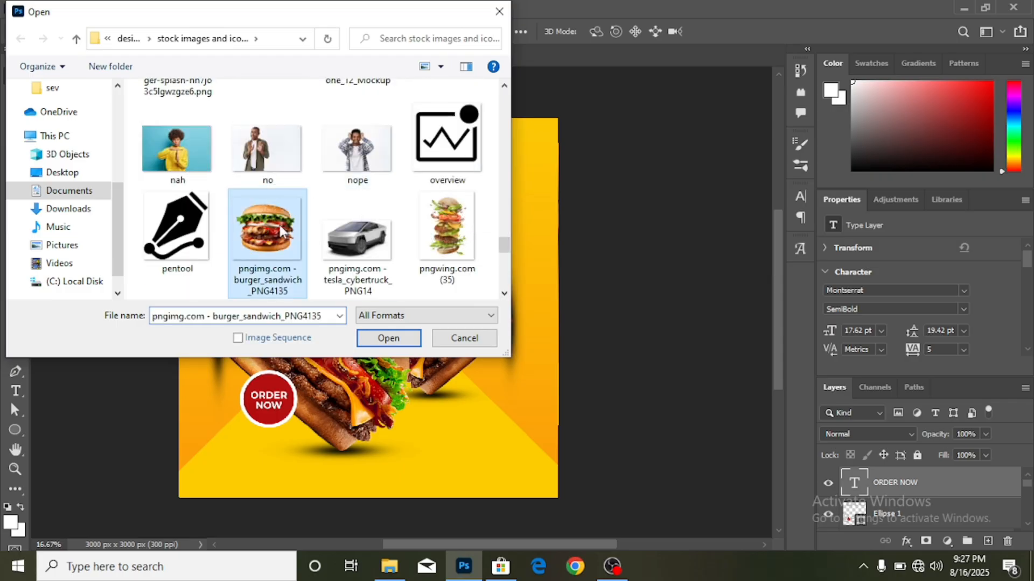
double_click(279, 229)
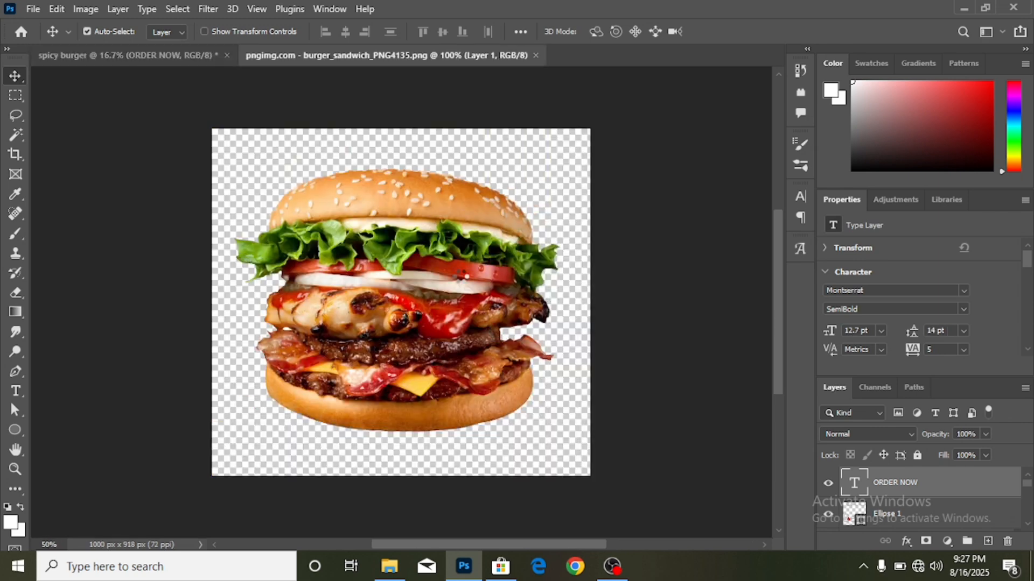
- Bring the burger_sandwich image into the poster and rotate it
drag(461, 276, 442, 305)
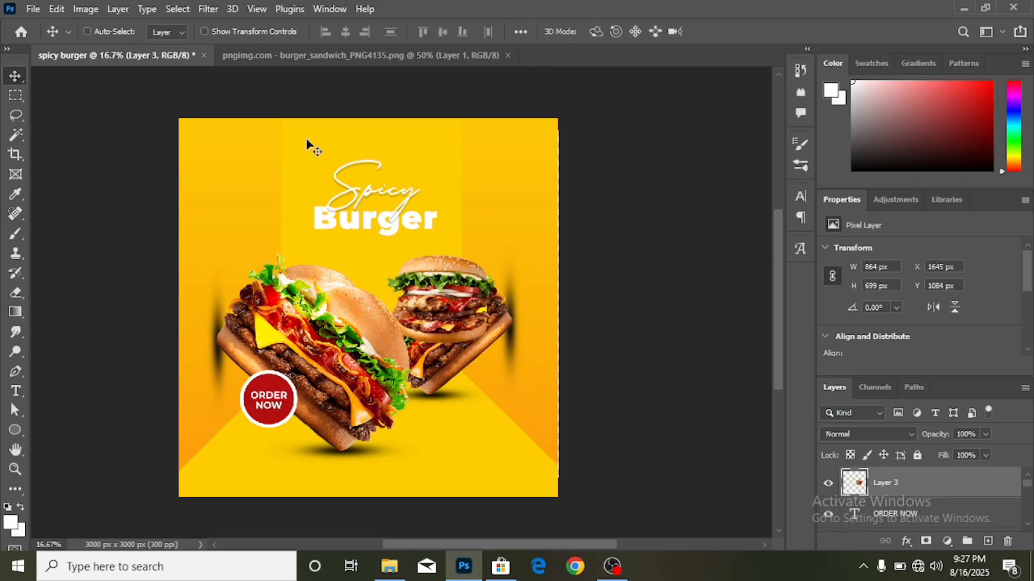
key(ctrl+t)
drag(362, 226, 338, 274)
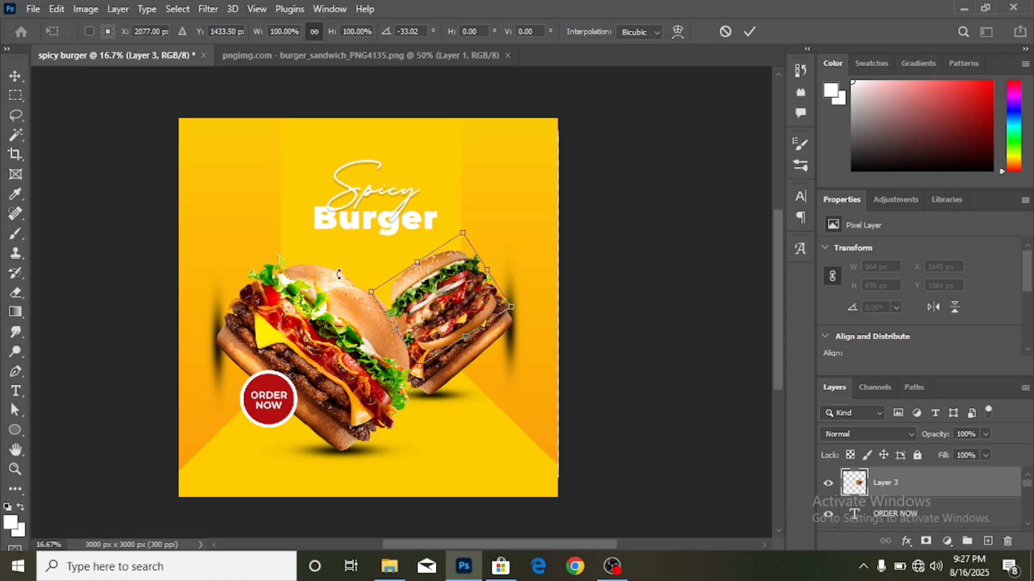
key(Return)
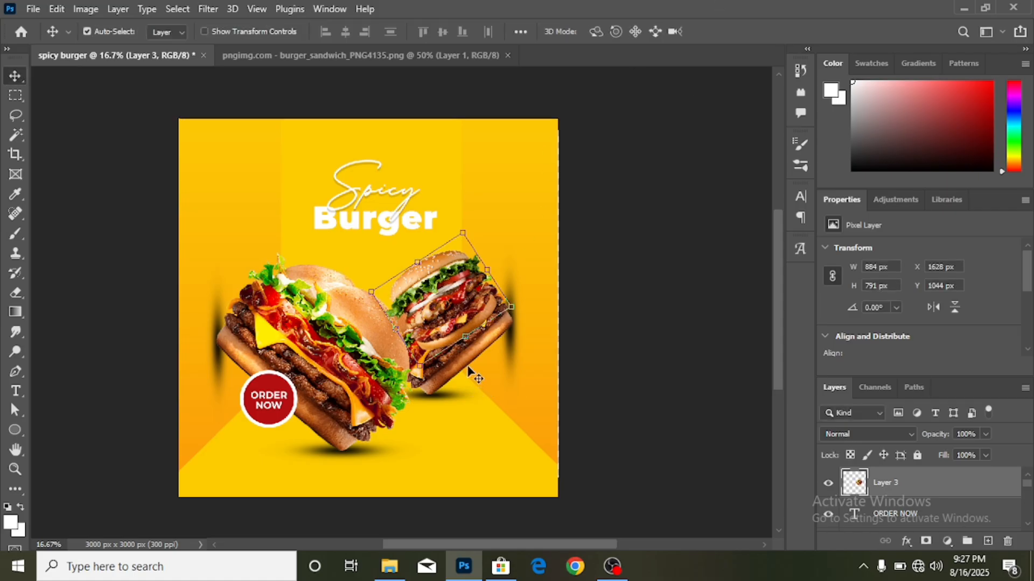
key(ctrl+z)
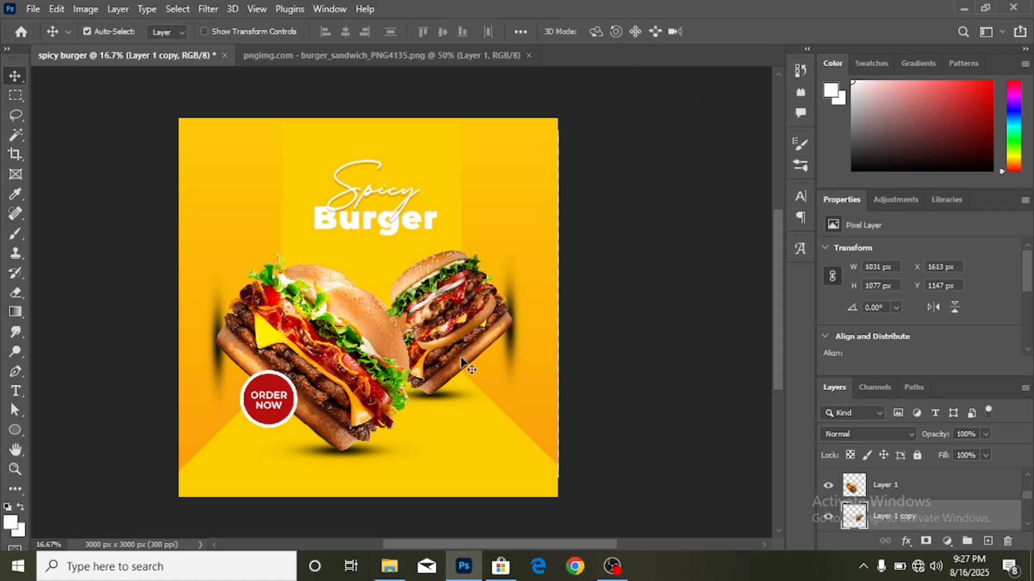
key(ctrl+shift+z)
key(ctrl+shift+z)
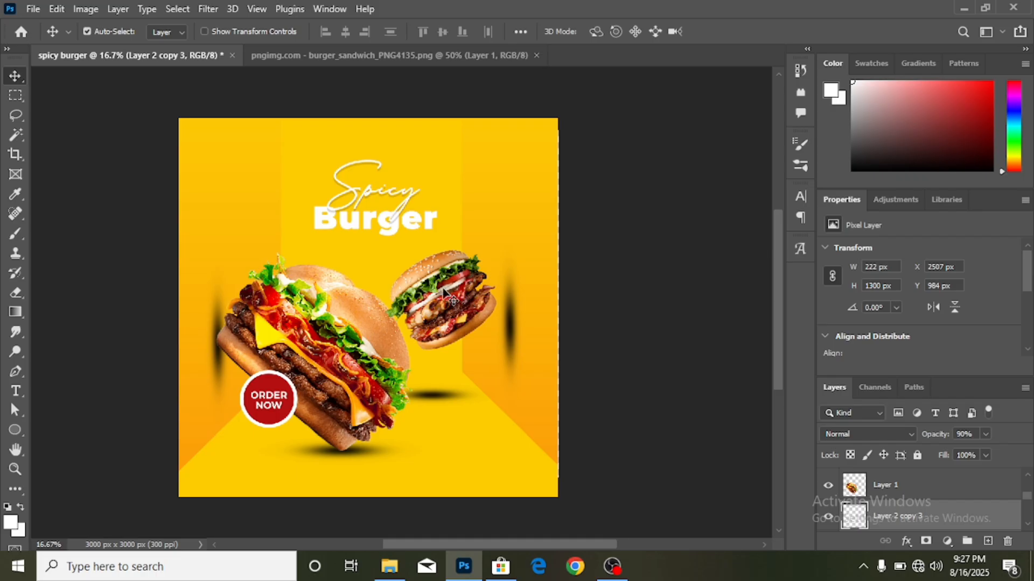
- Enlarge the right burger to about 134% and tilt it about -9 degrees
key(ctrl+t)
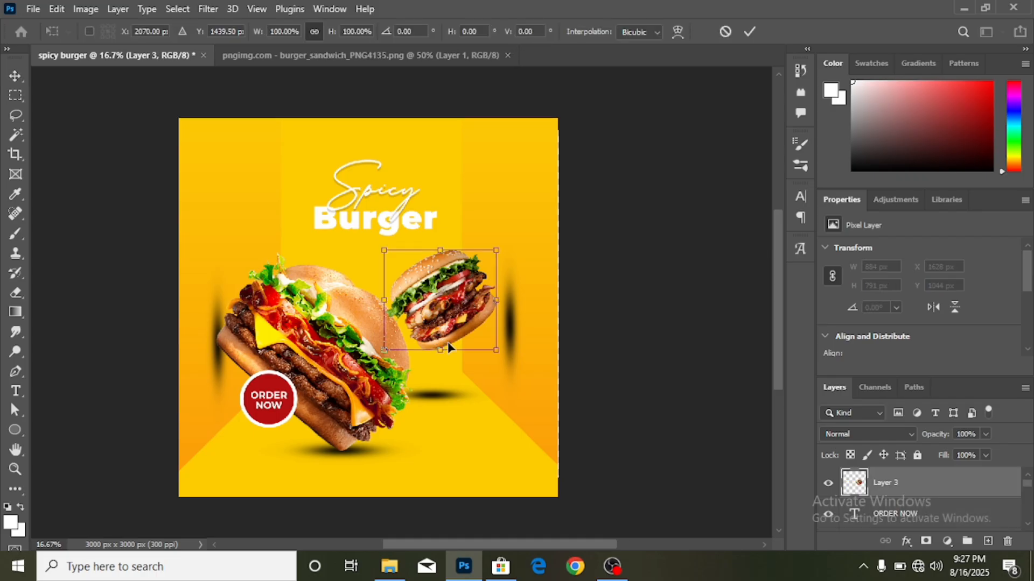
drag(440, 347, 441, 384)
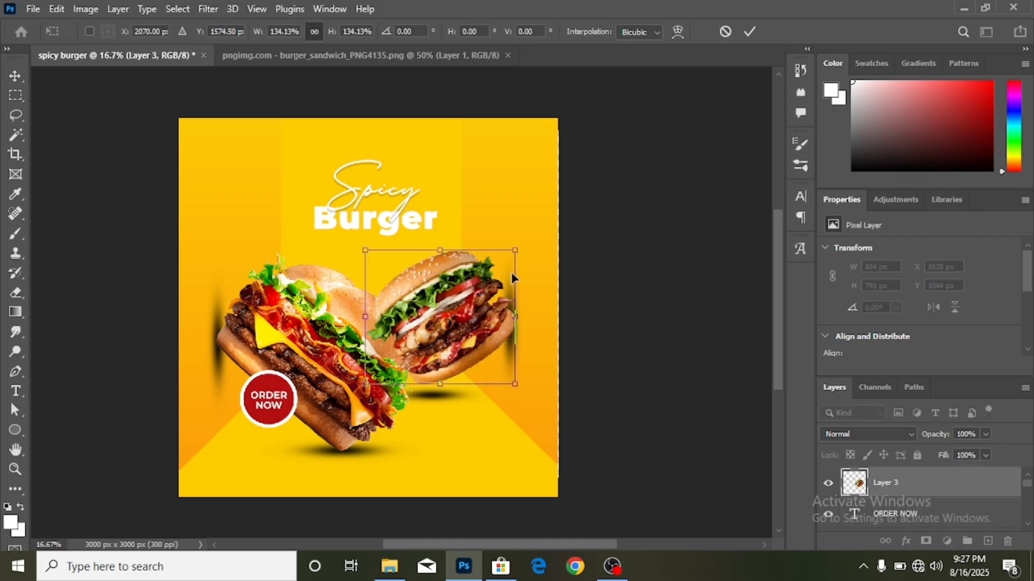
drag(523, 237, 509, 225)
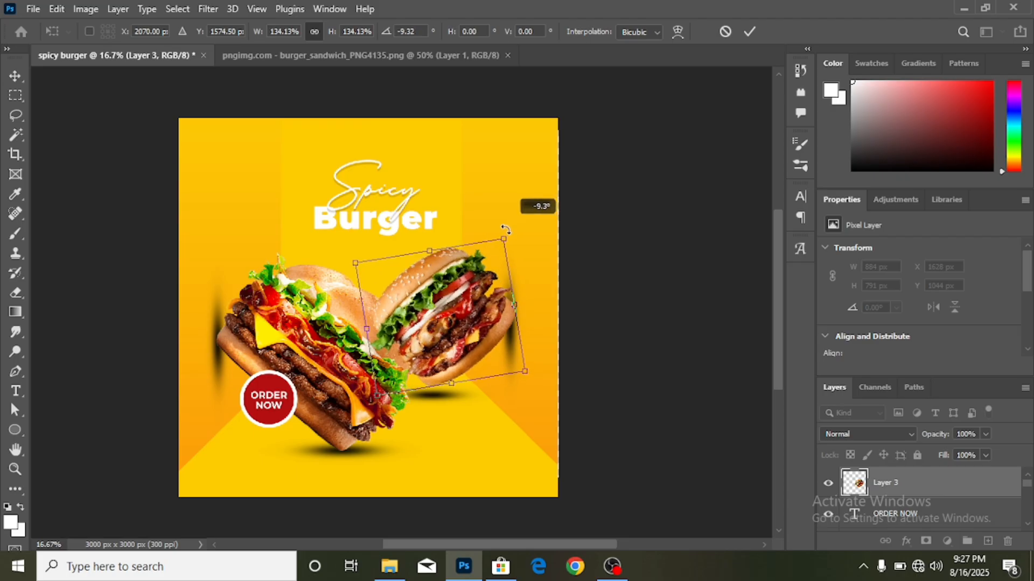
drag(454, 299, 450, 303)
click(749, 31)
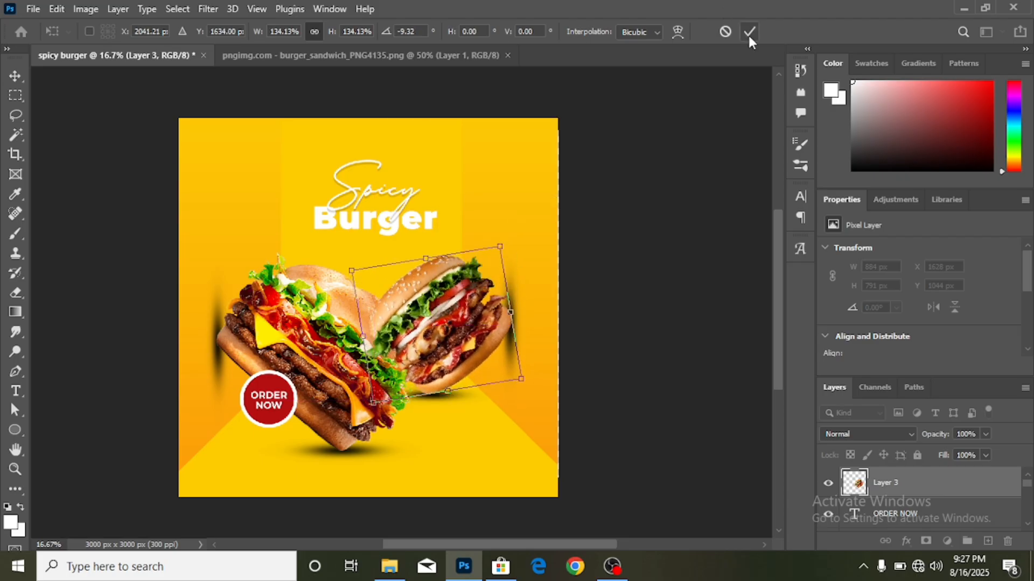
- Stack the left burger above the right one and move the ORDER NOW badge to the top
click(343, 346)
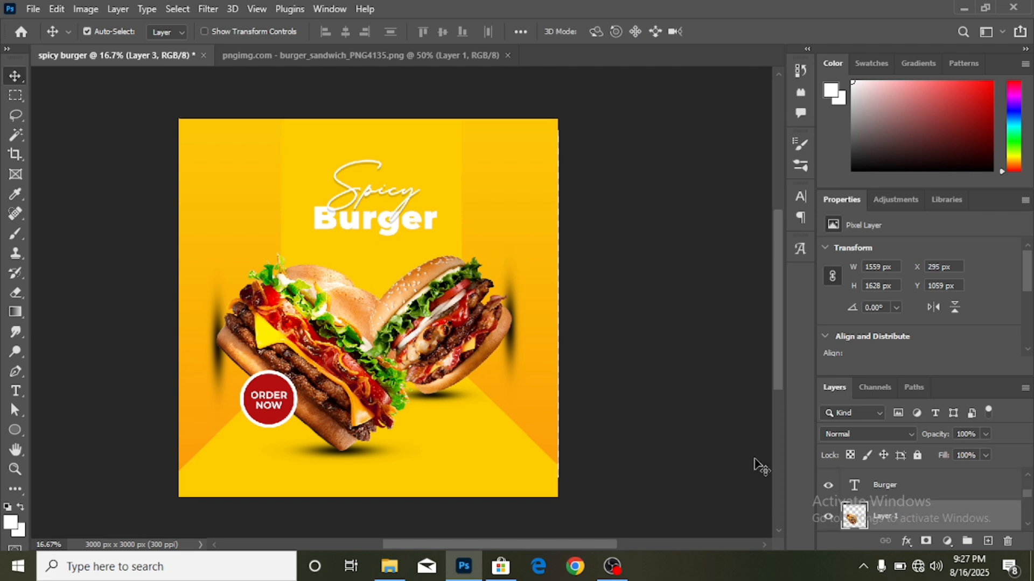
drag(891, 521, 893, 483)
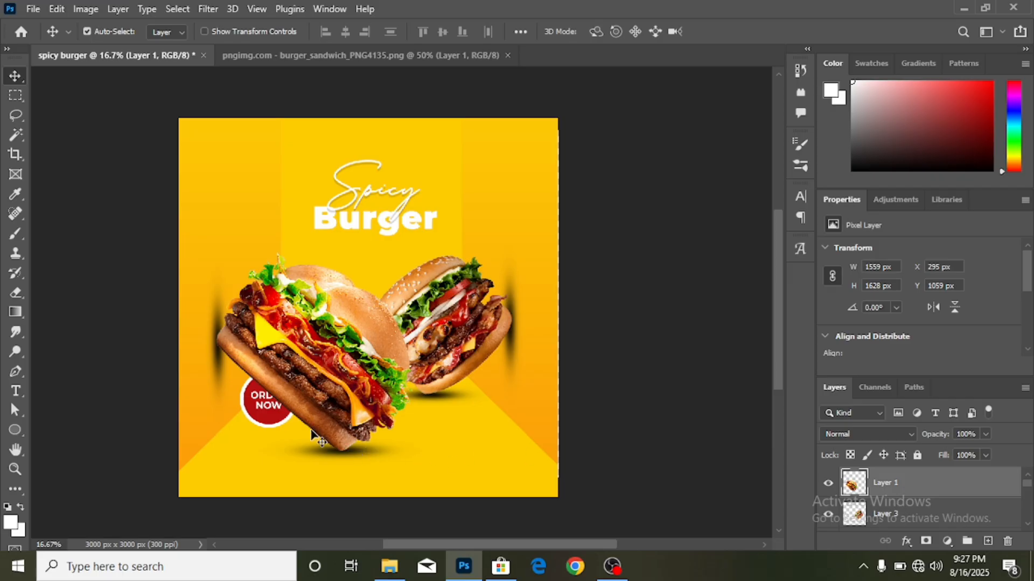
click(278, 421)
drag(835, 528, 897, 478)
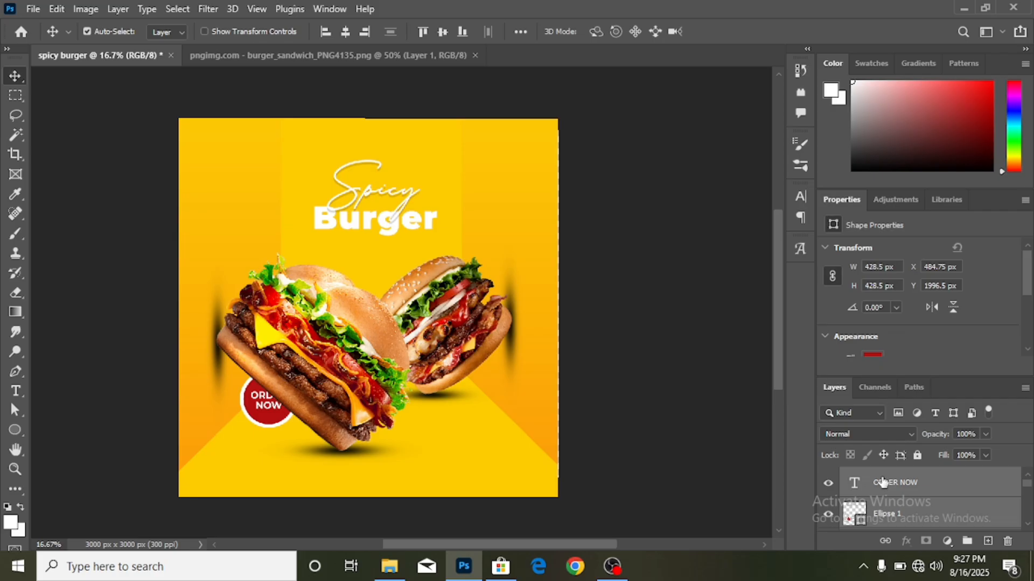
- Shrink the right burger slightly to about 96%
click(442, 318)
key(ctrl+t)
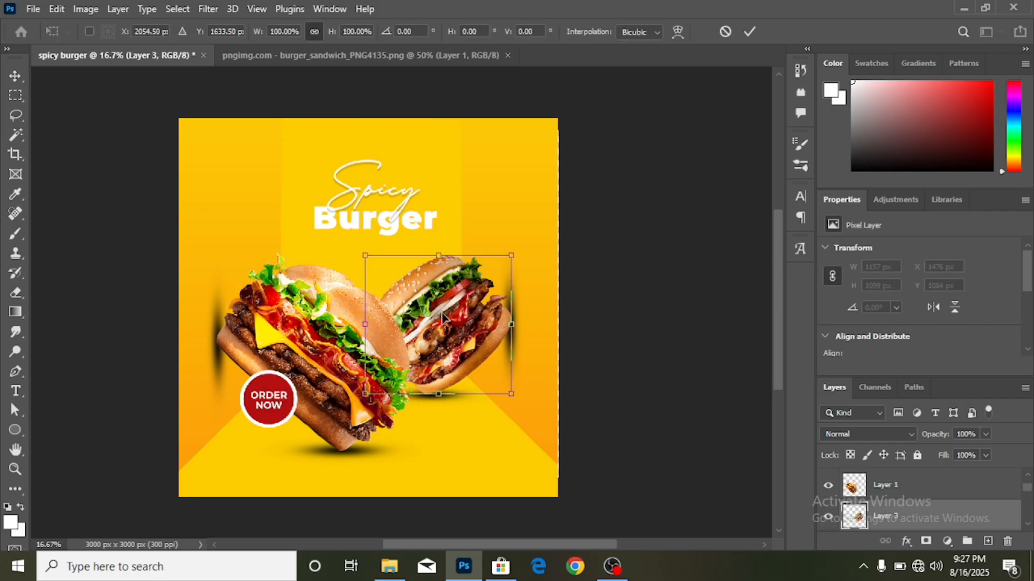
mouse_move(513, 250)
mouse_down()
mouse_move(507, 259)
mouse_move(516, 258)
mouse_up()
click(748, 33)
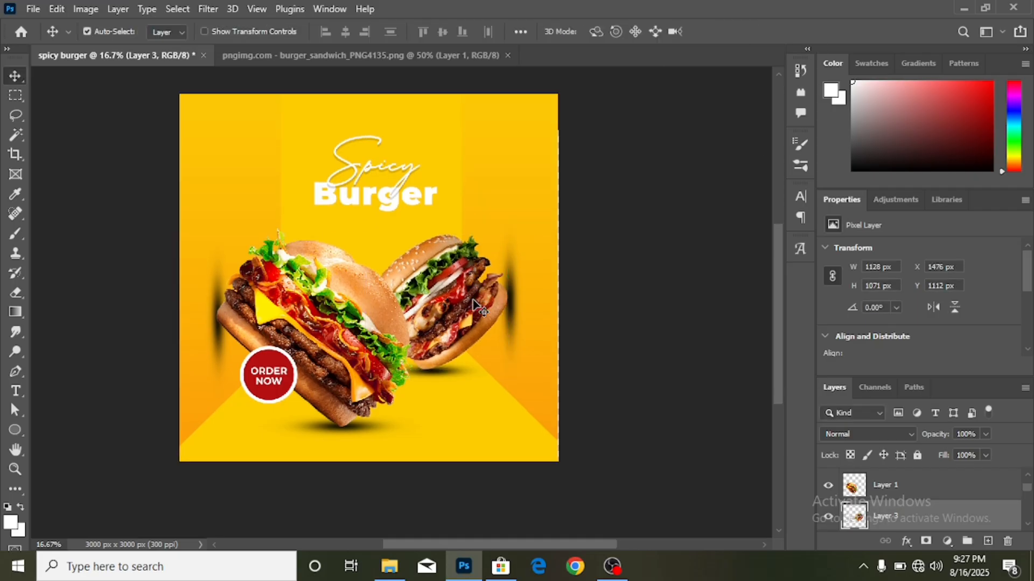
- Shift the right burger's shadow layers left and up into place, then deselect all
scroll(517, 319, down, 1)
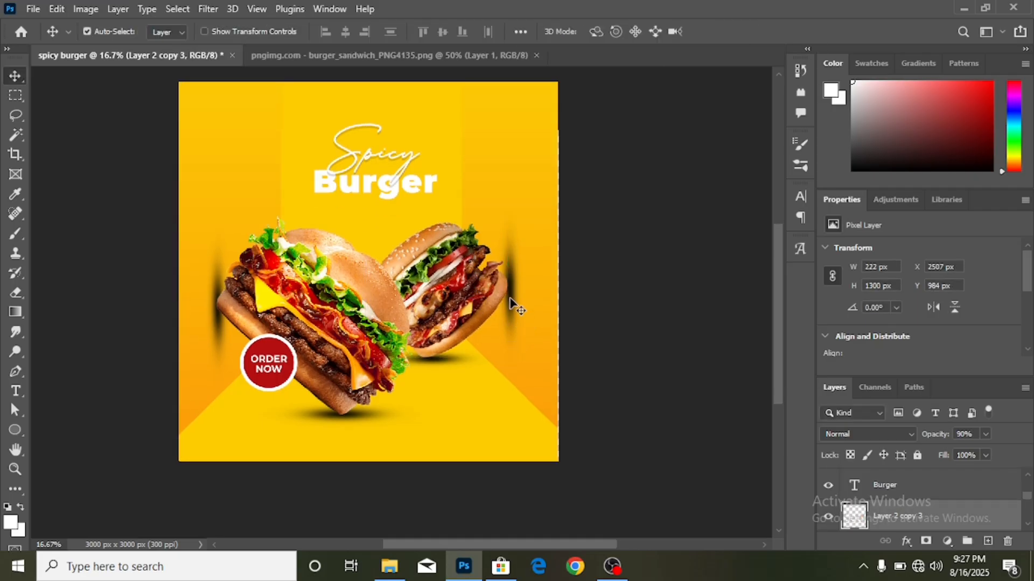
drag(510, 302, 510, 301)
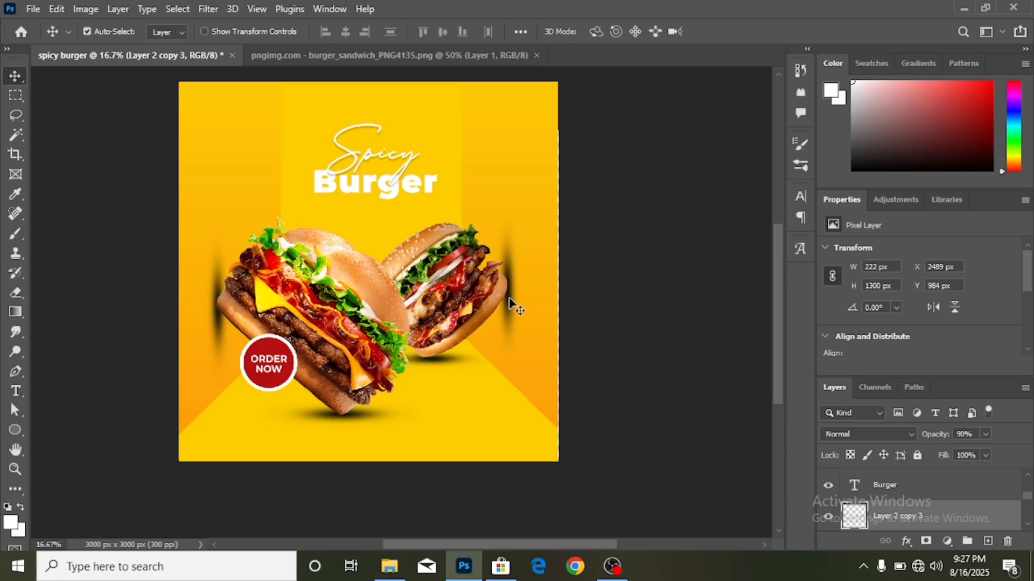
click(440, 361)
drag(441, 362, 440, 361)
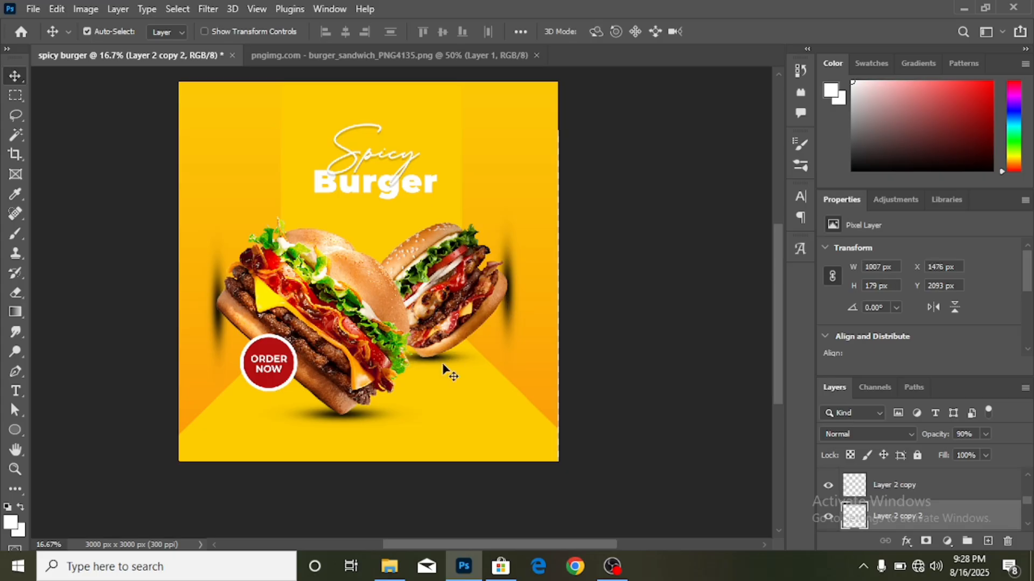
key(Up)
scroll(516, 340, up, 1)
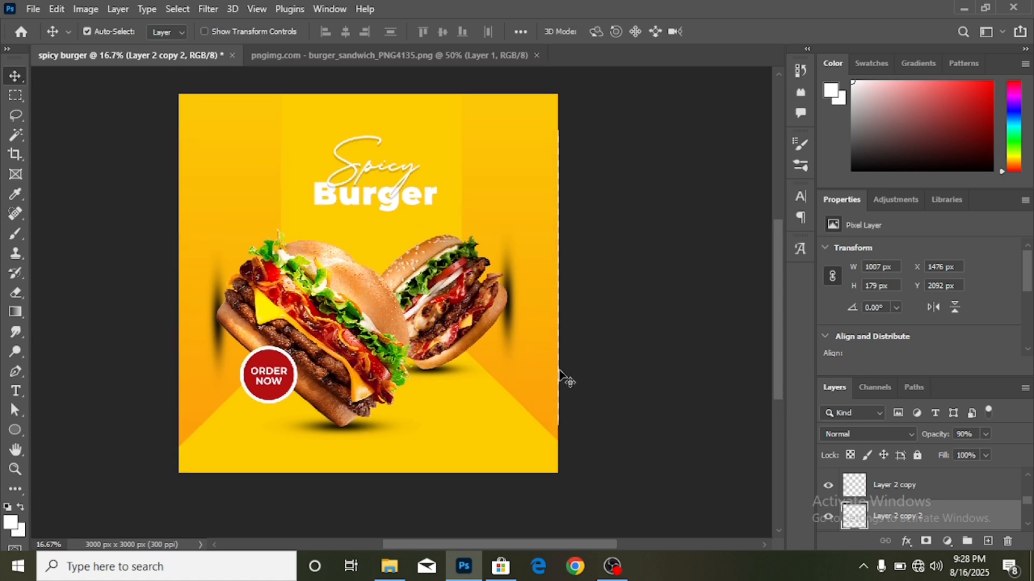
click(612, 348)
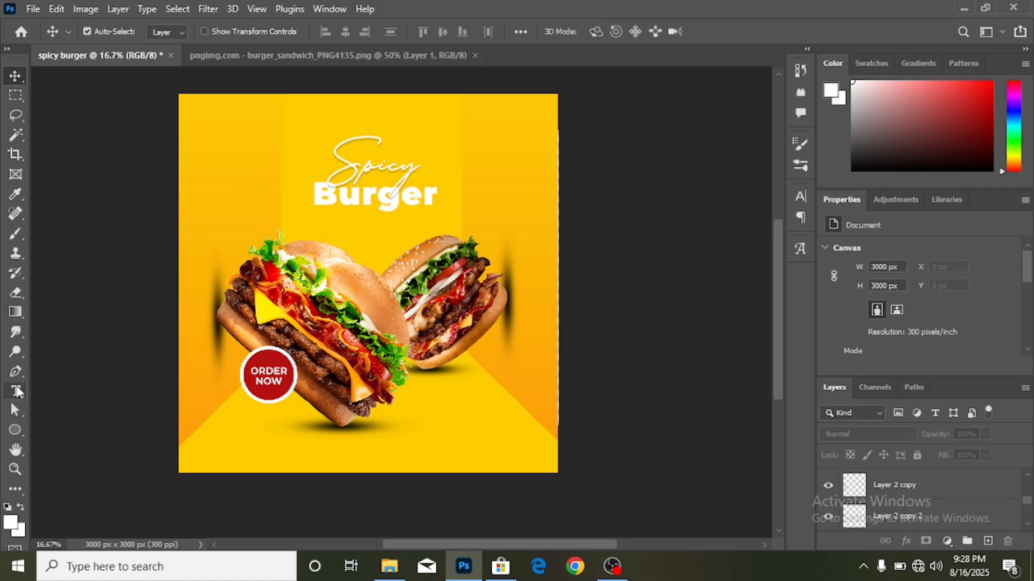
- Change the word 'Spicy' to the Nerdos Folume font
click(15, 392)
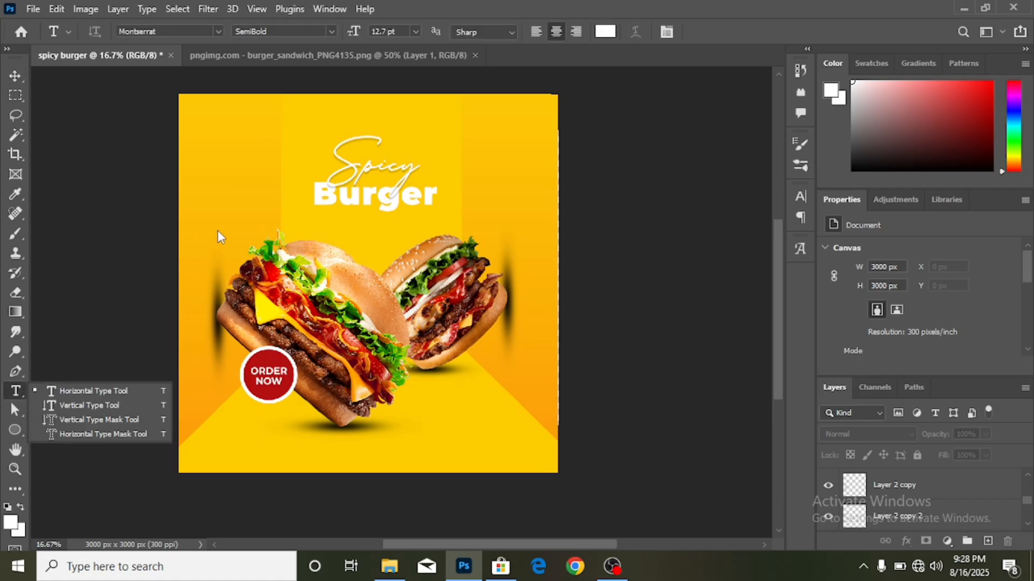
double_click(339, 156)
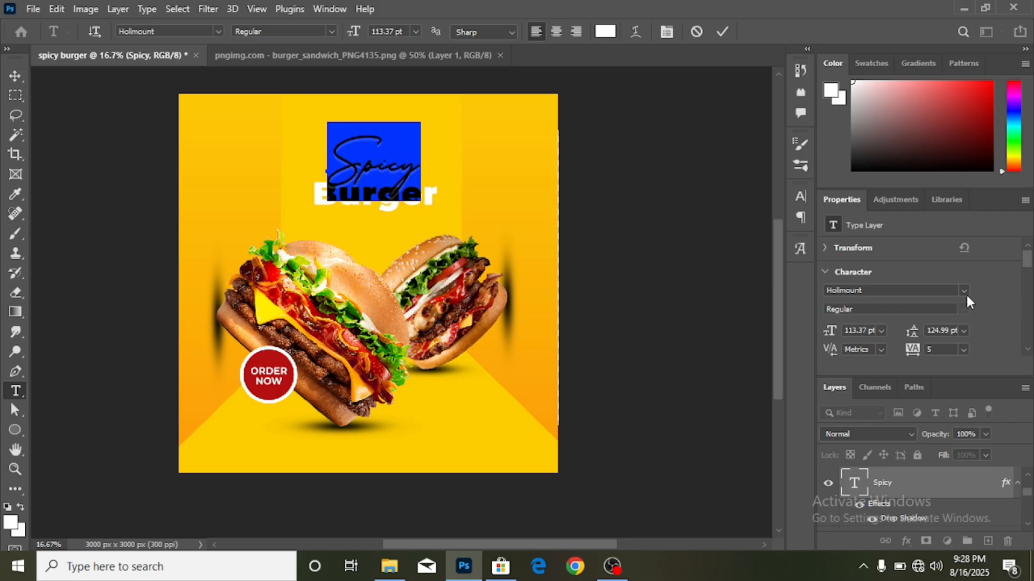
click(962, 290)
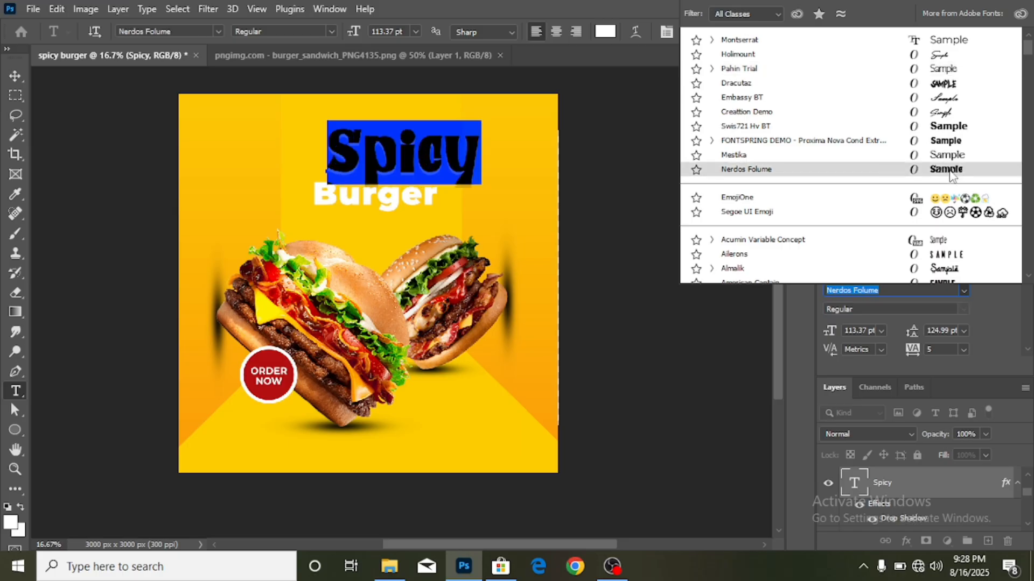
click(948, 172)
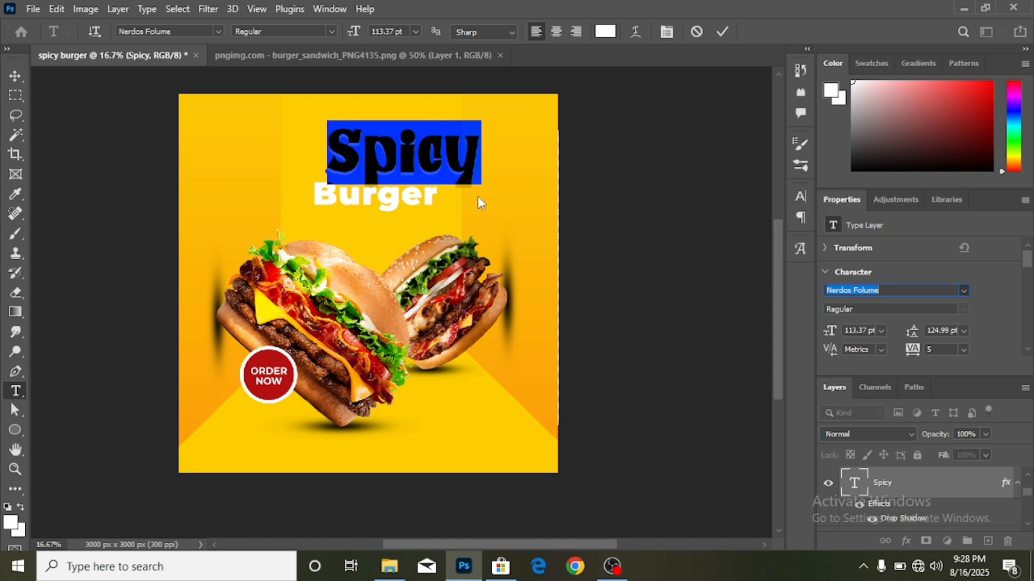
click(722, 31)
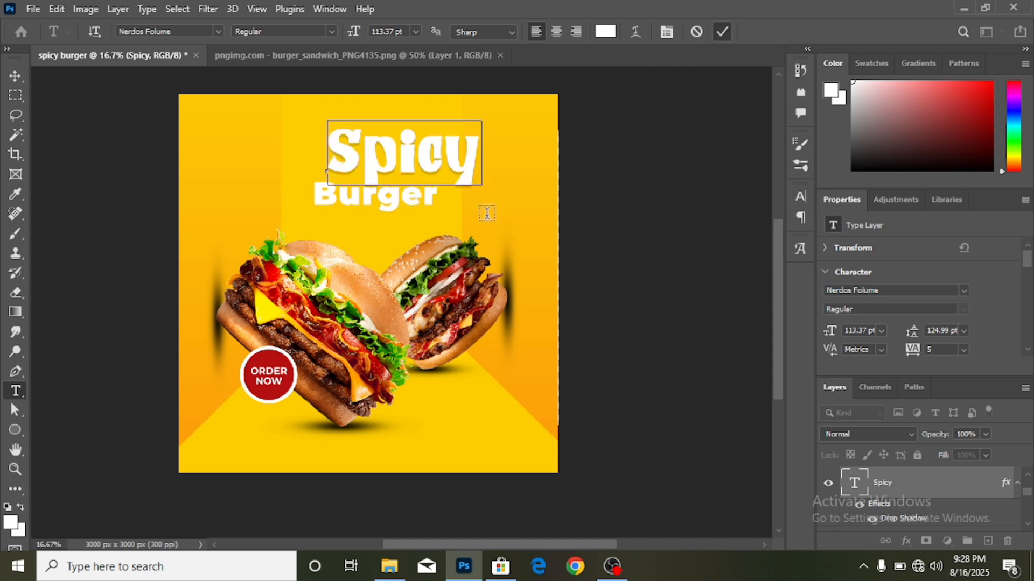
click(327, 207)
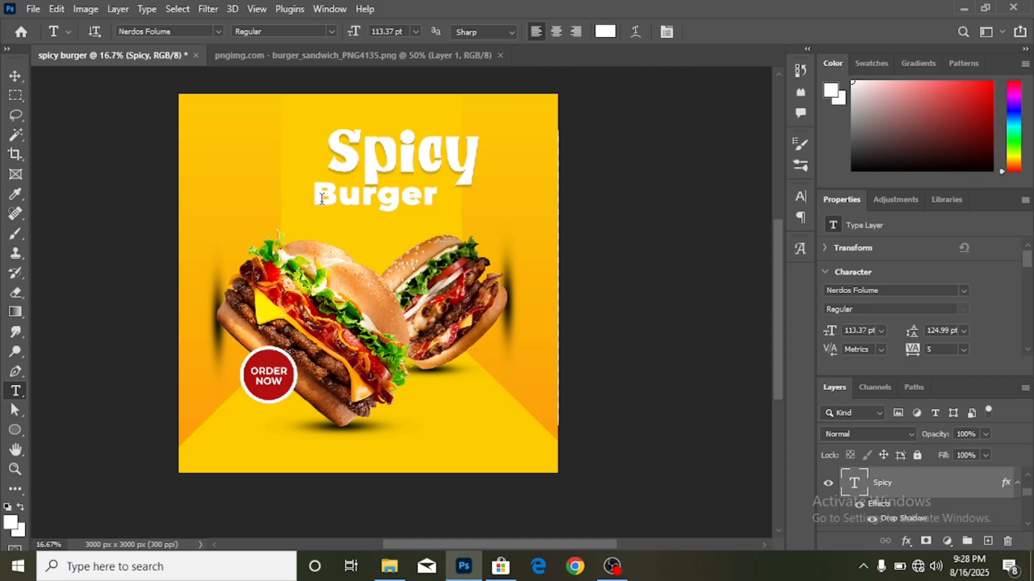
- Set 'Burger' in Nerdos Folume as well and select the Burger text layer
drag(316, 199, 453, 213)
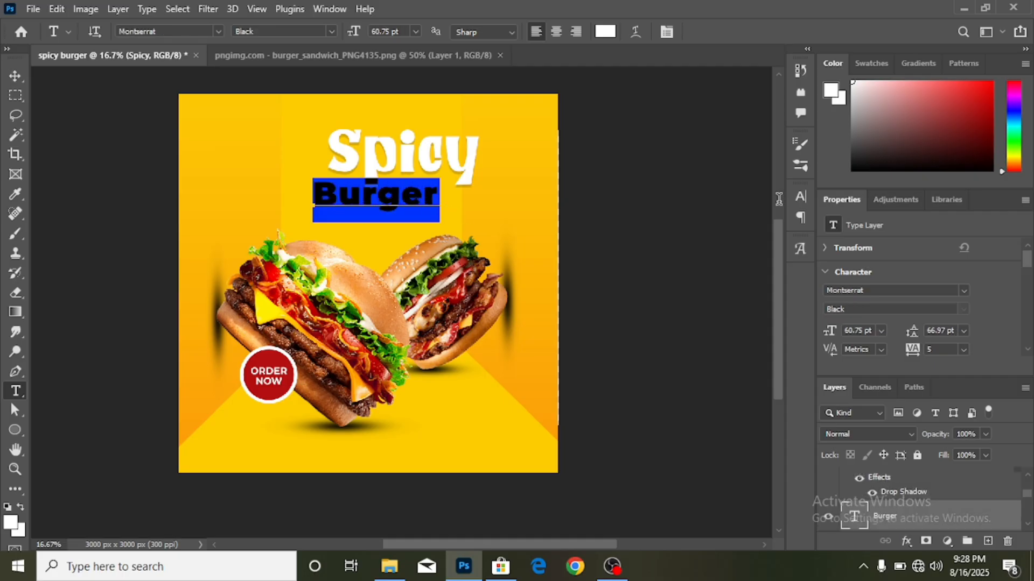
click(964, 290)
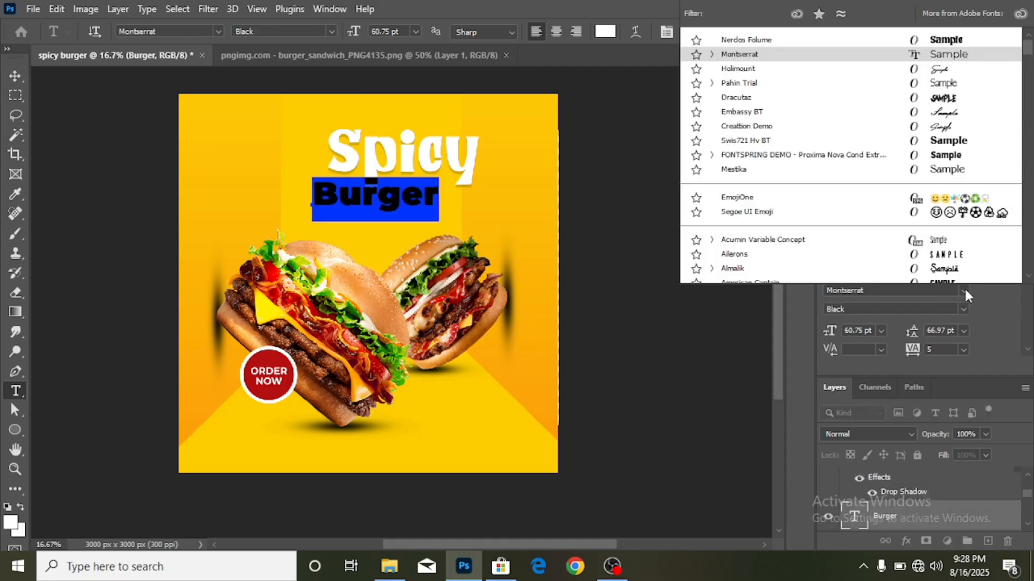
click(959, 44)
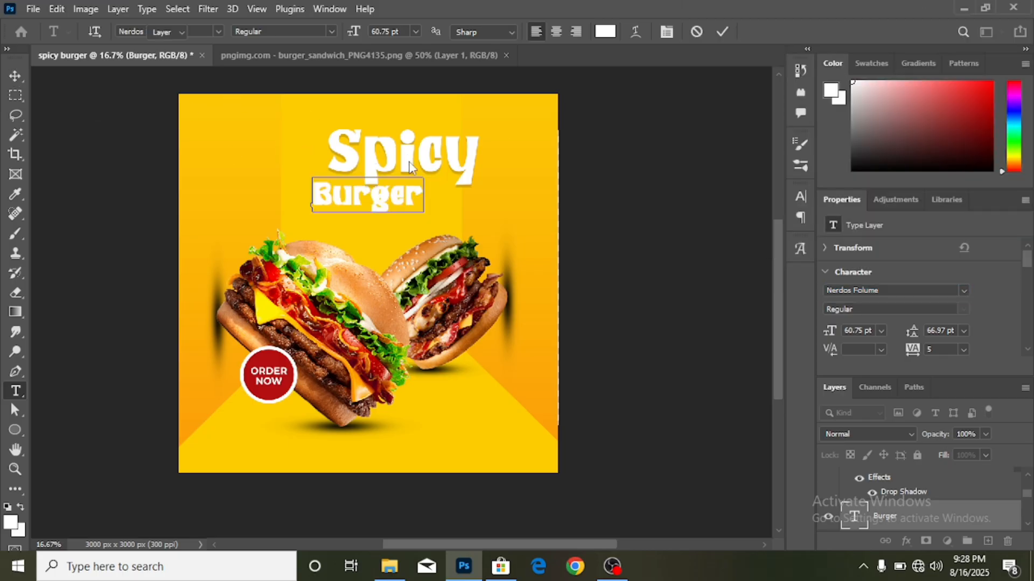
click(883, 492)
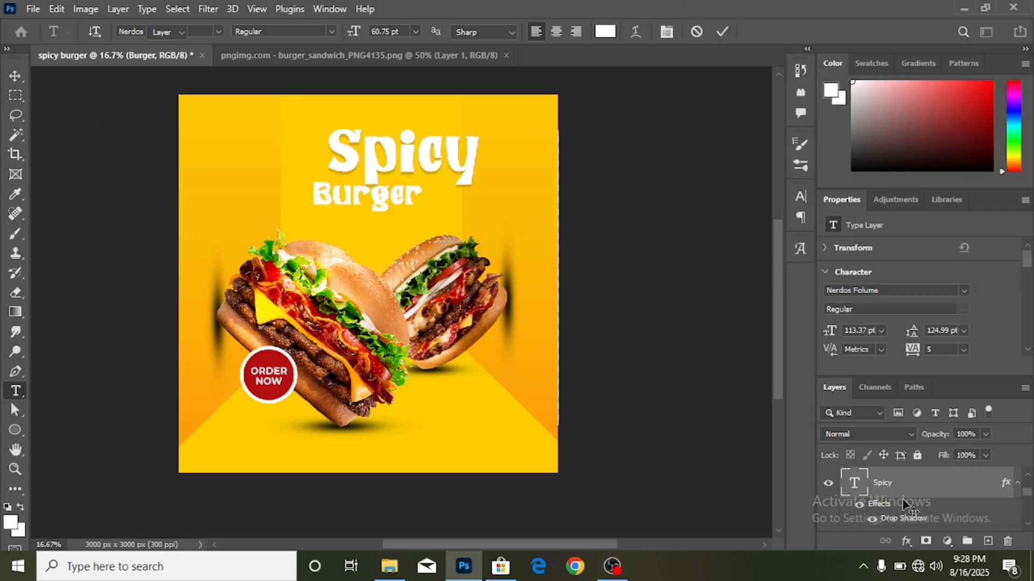
scroll(875, 525, down, 1)
click(874, 522)
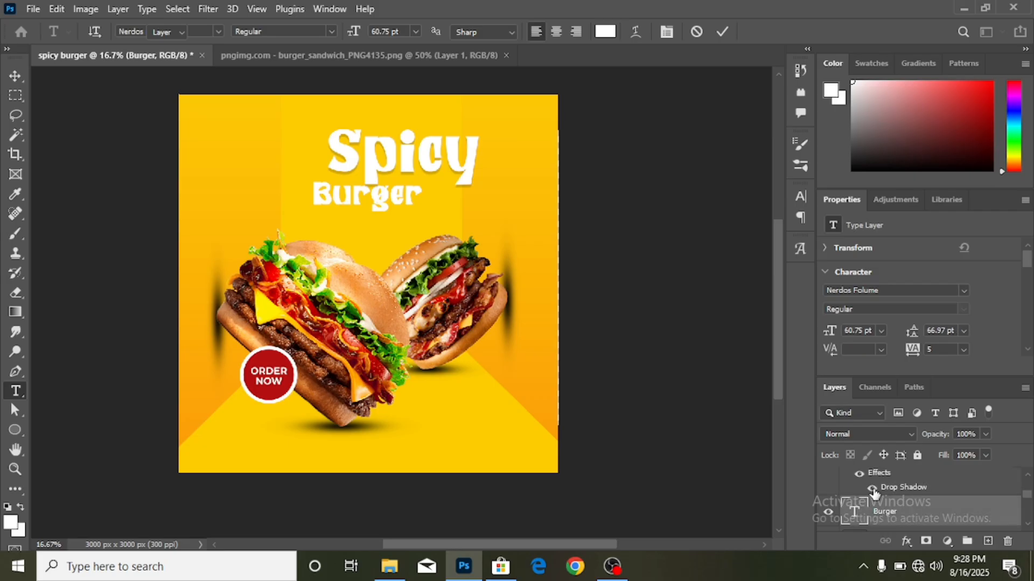
key(v)
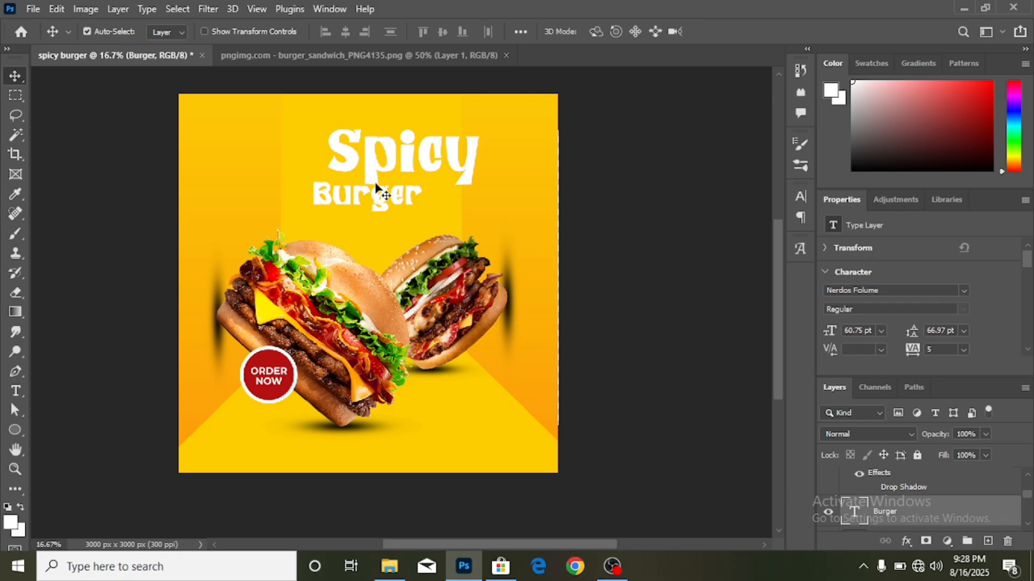
- Enlarge the Burger word to 151% and move it under Spicy
key(ctrl+t)
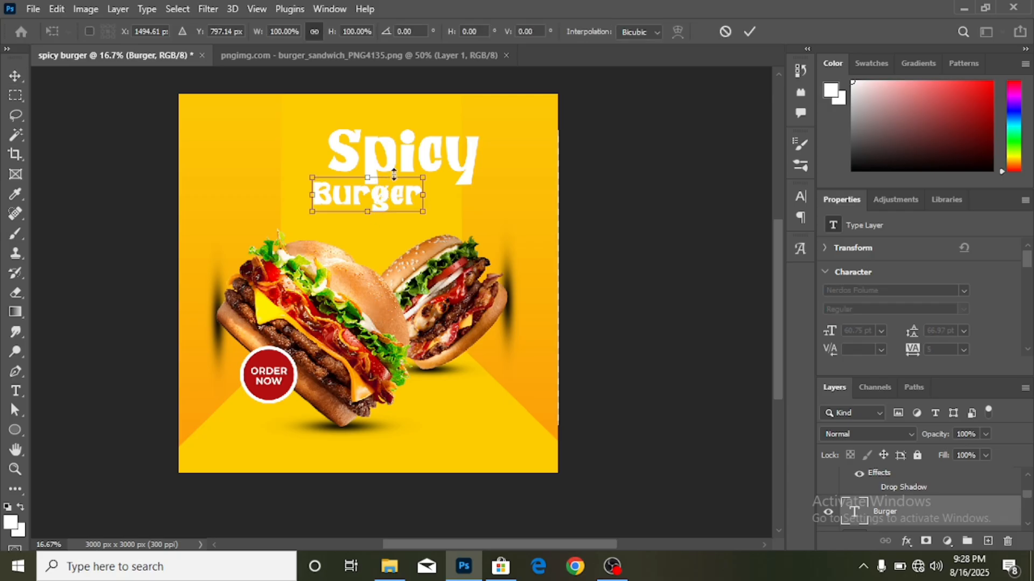
drag(423, 197, 479, 195)
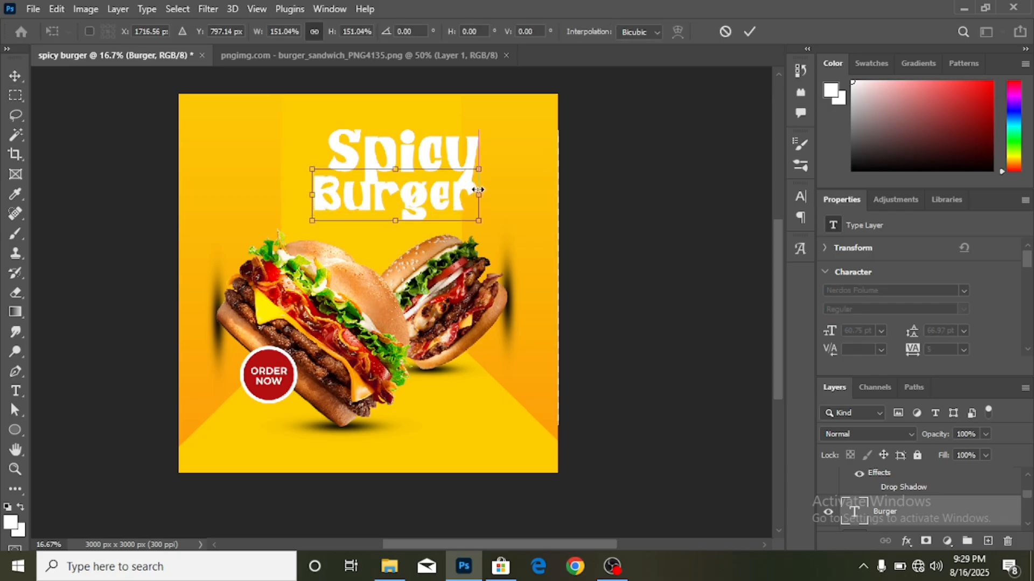
click(750, 32)
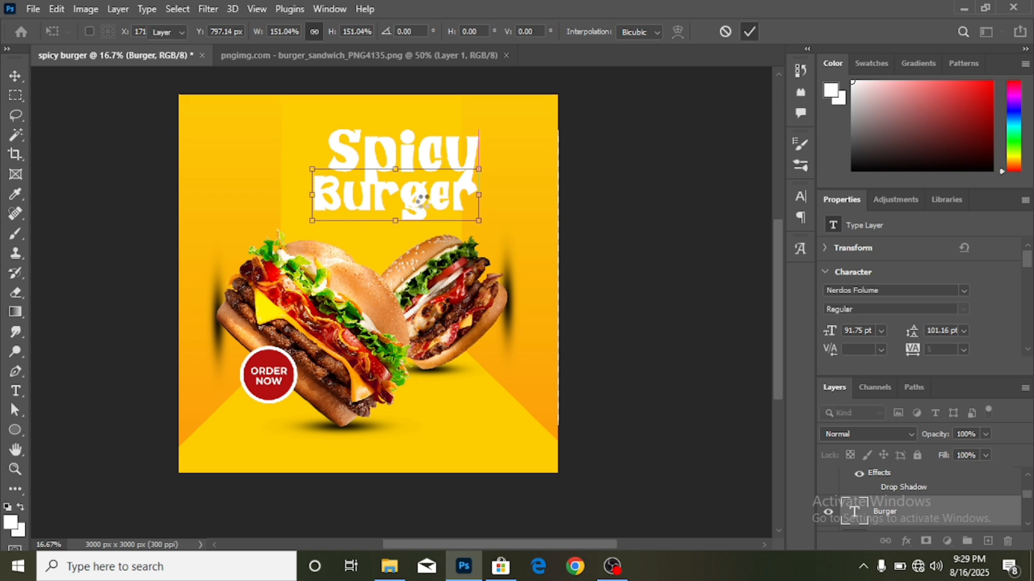
drag(427, 200, 396, 208)
- Shrink Spicy to about 56% and move Burger up closer beneath it
click(408, 160)
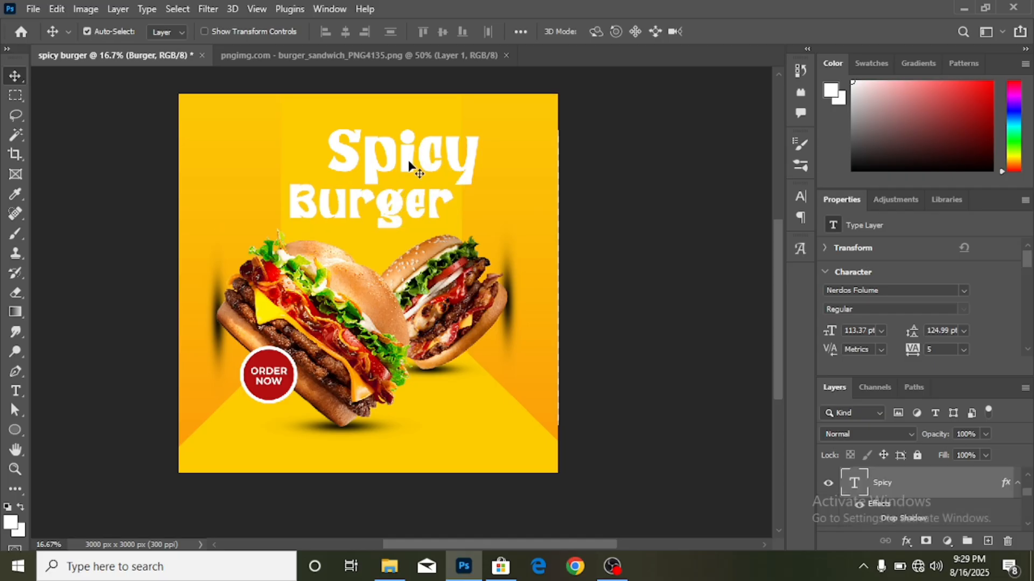
key(ctrl+t)
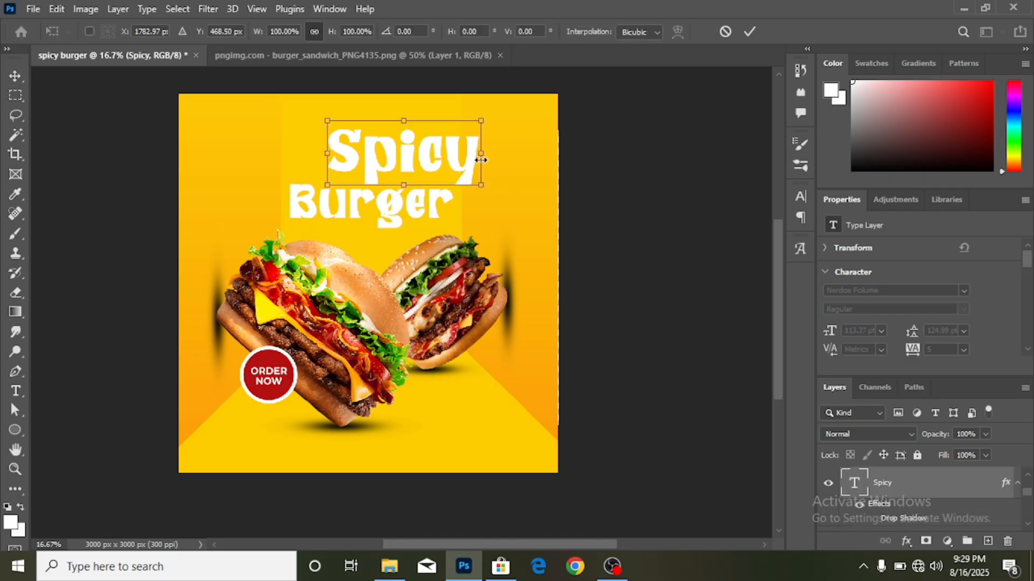
drag(443, 154, 410, 154)
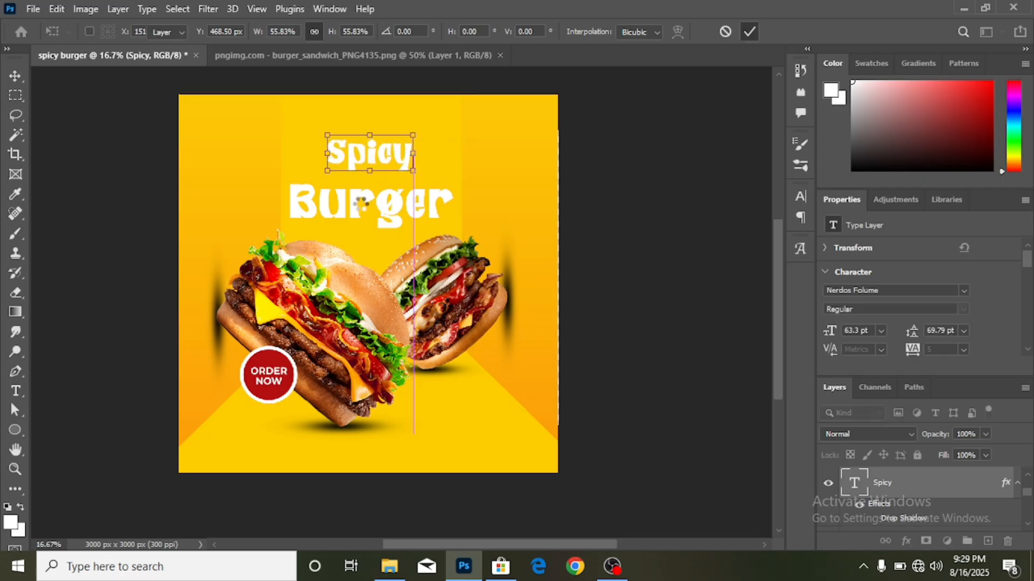
key(Return)
drag(358, 217, 356, 201)
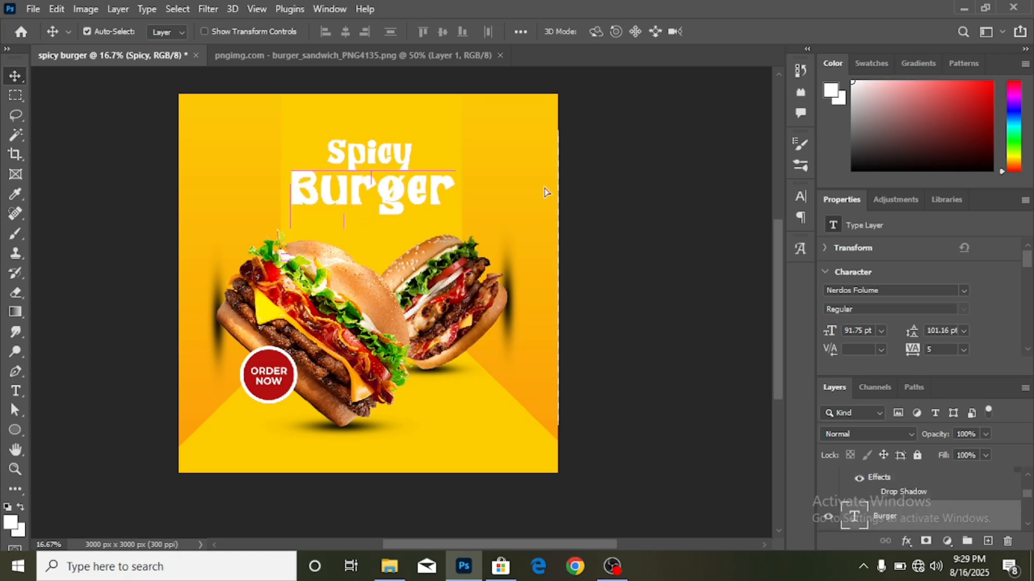
- Scale both title words down slightly together and shift them left to centre
scroll(896, 523, up, 1)
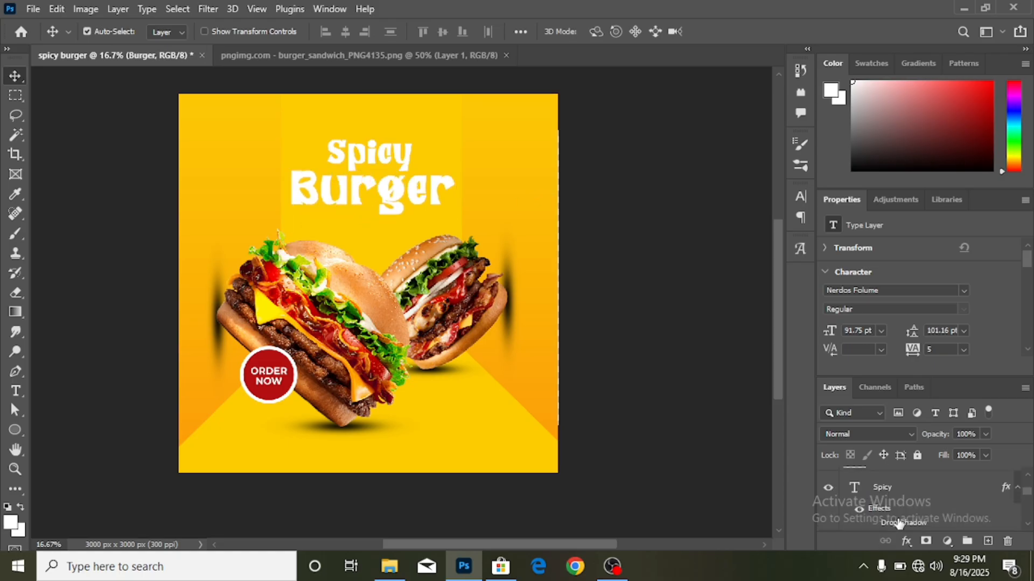
key(ctrl)
ctrl+click(893, 494)
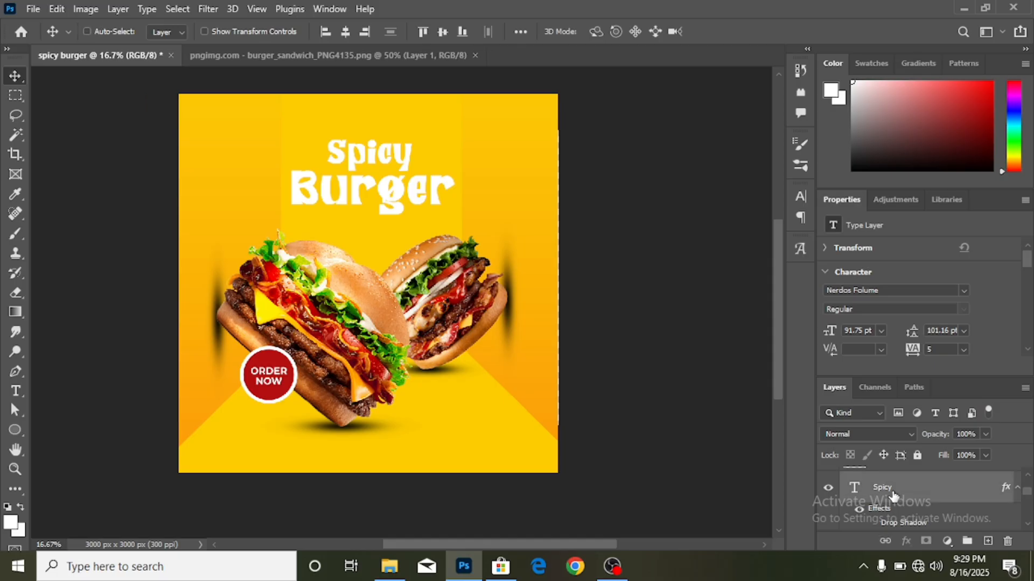
key(ctrl+t)
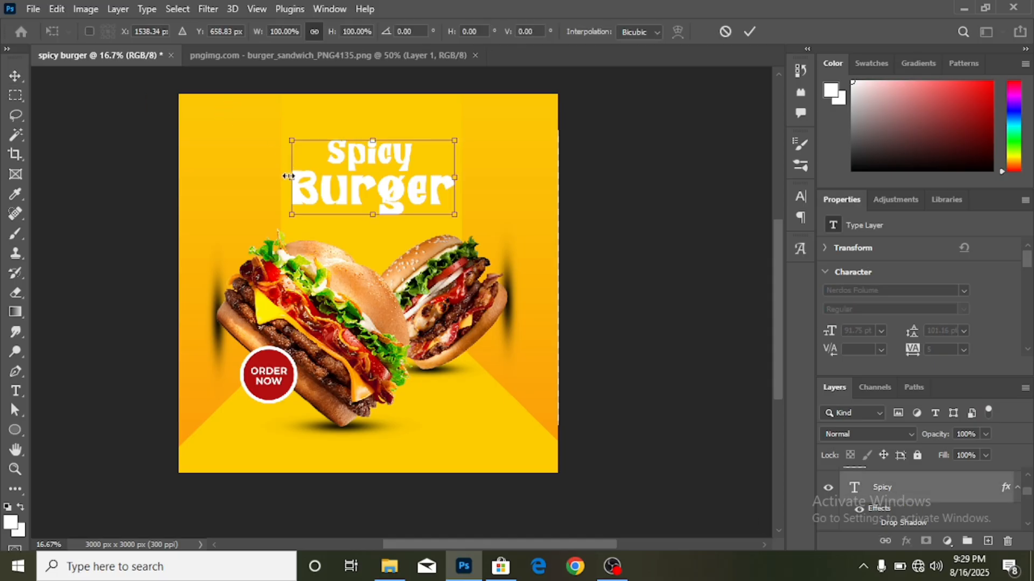
drag(288, 176, 304, 177)
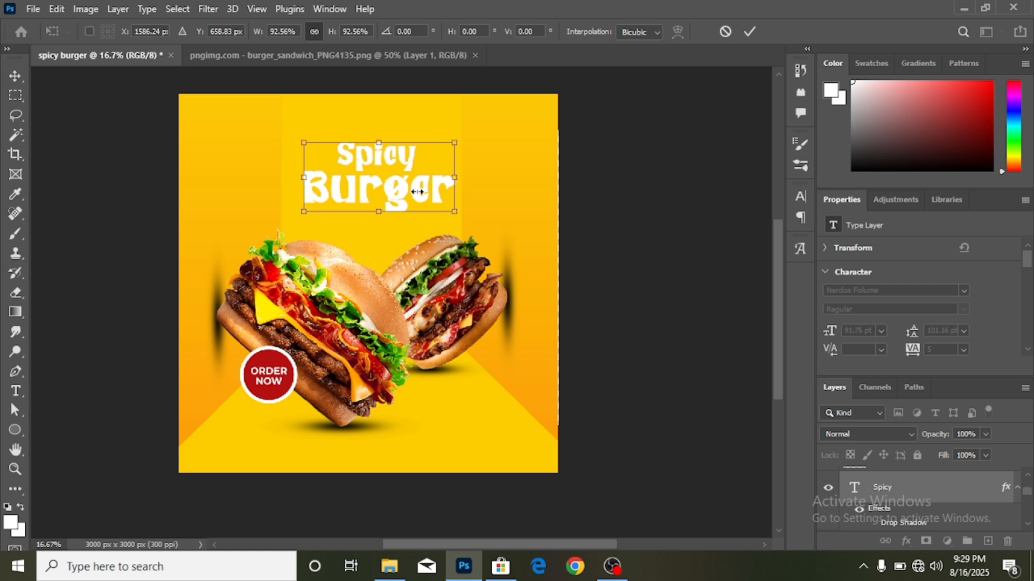
drag(423, 189, 412, 192)
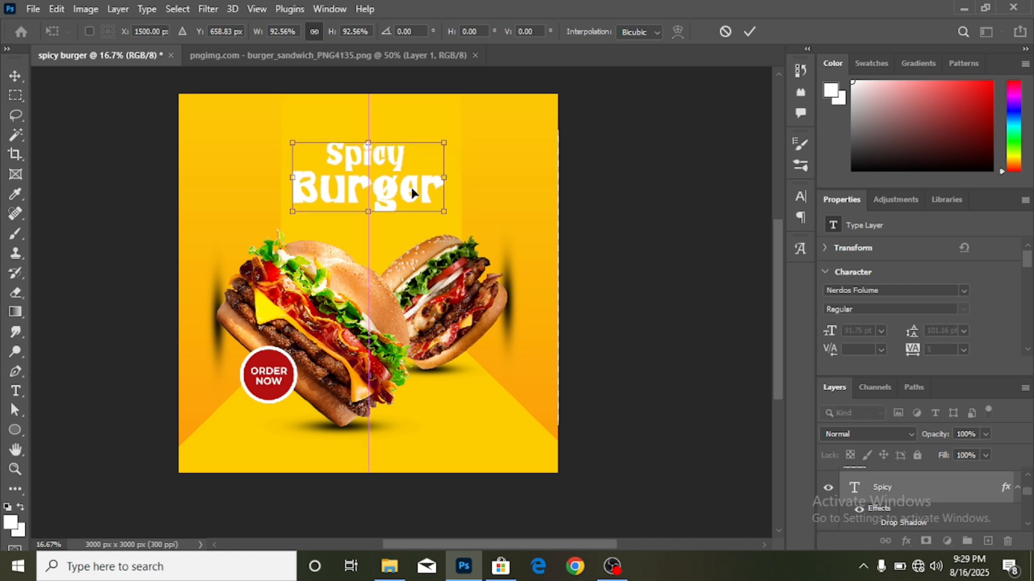
click(751, 31)
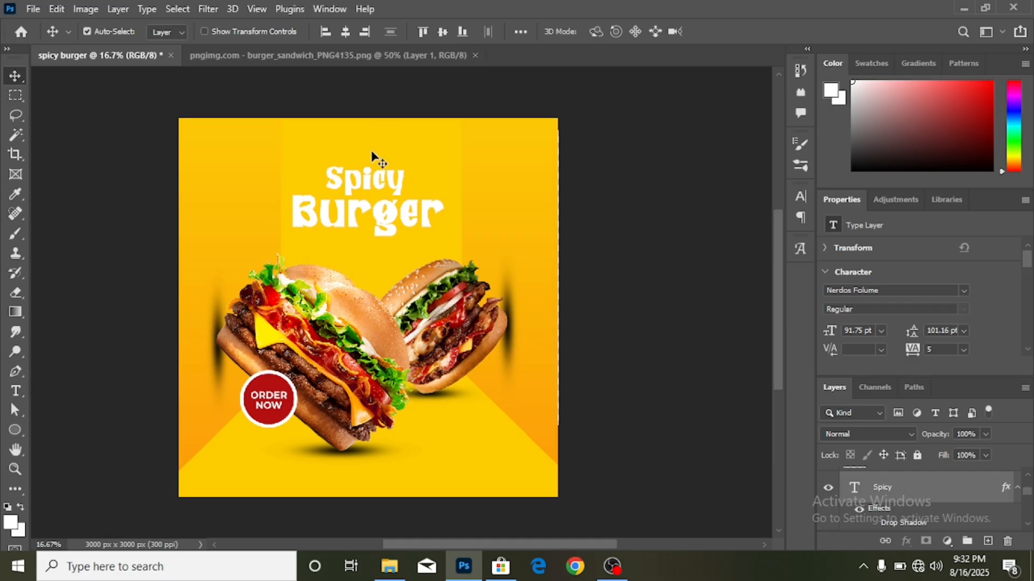
- Open 3-2-pepper-picture.png and drag the pepper onto the spicy burger poster tab
click(34, 10)
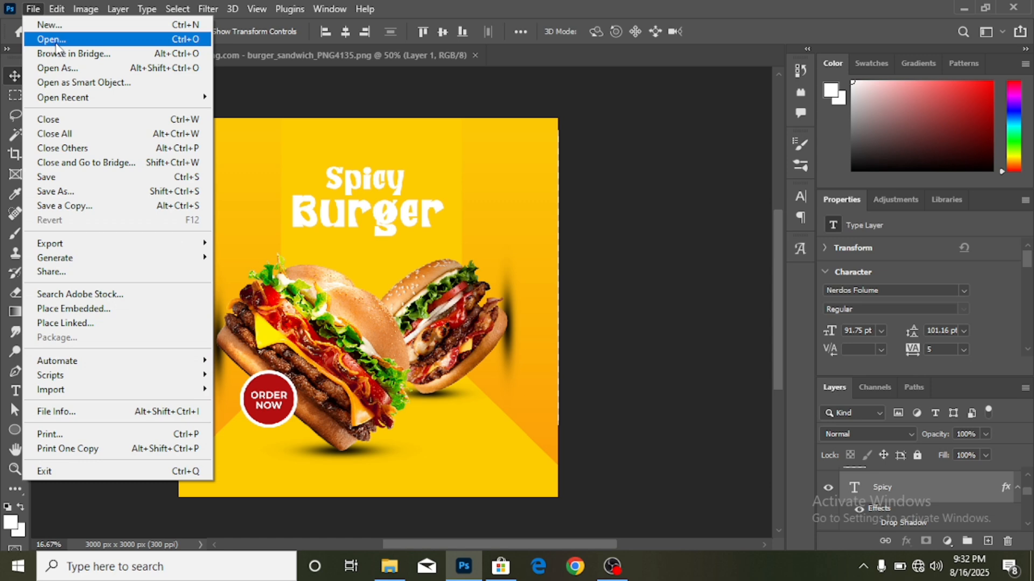
click(56, 43)
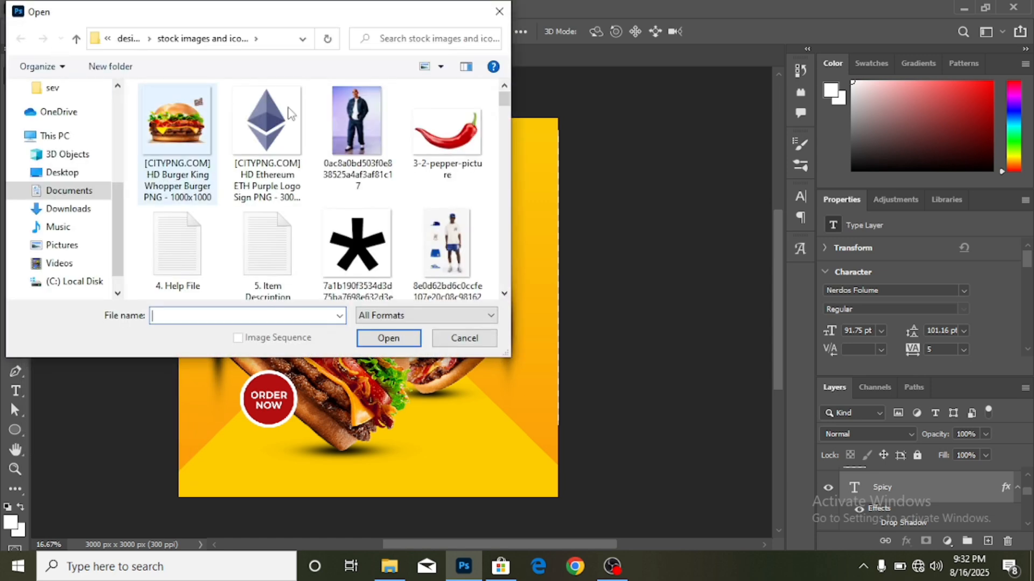
click(471, 134)
double_click(471, 135)
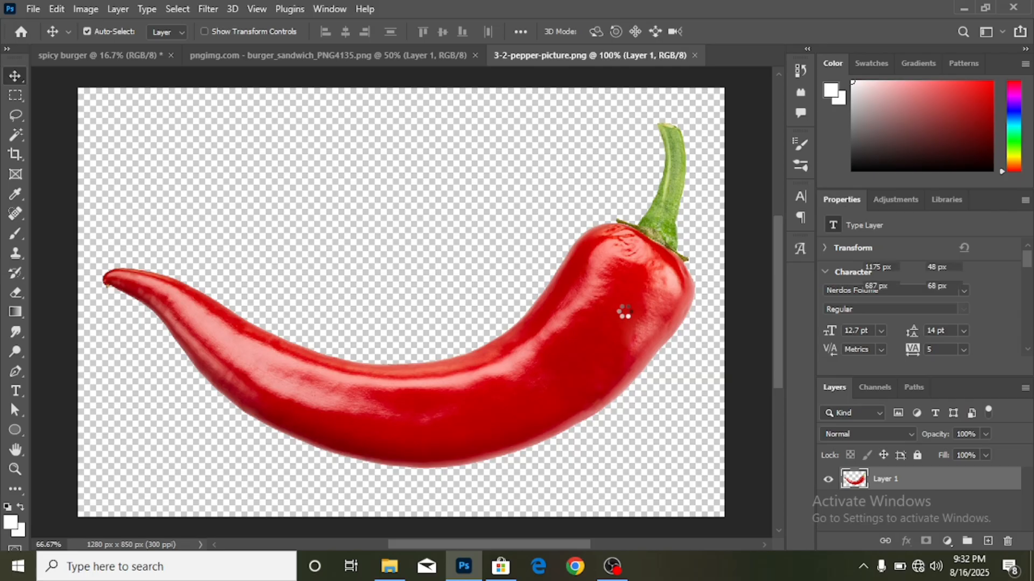
drag(625, 312, 157, 59)
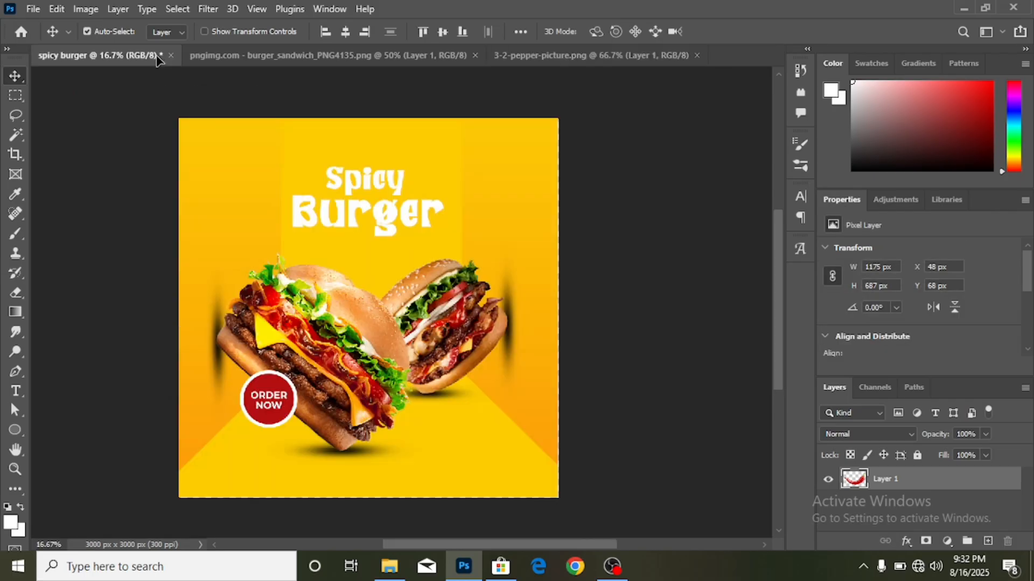
- Drop the pepper onto the poster, scale it to about 44%, and place it below the right burger
drag(439, 408, 503, 415)
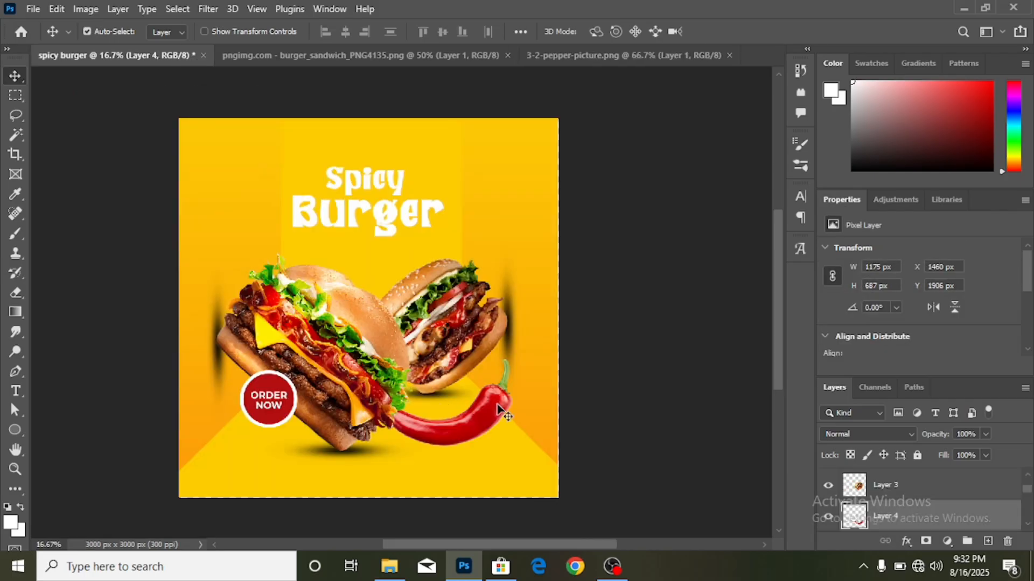
drag(916, 514, 893, 482)
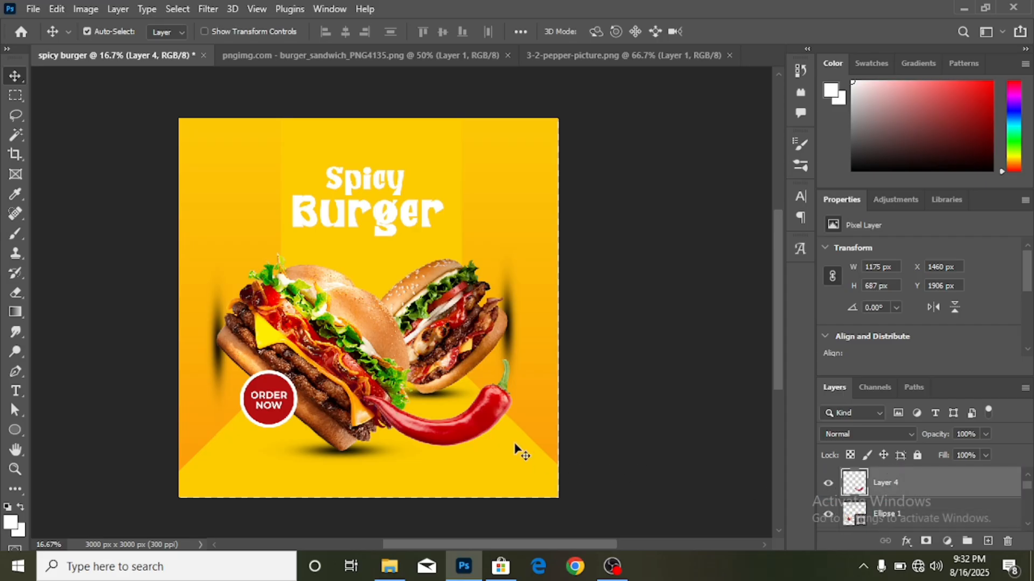
key(ctrl+t)
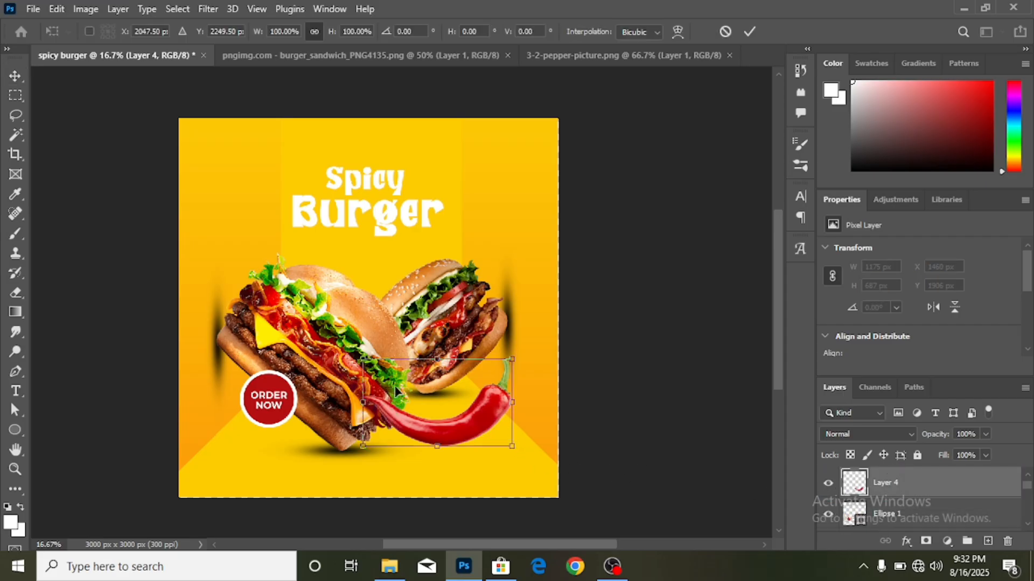
drag(359, 356, 420, 355)
drag(518, 418, 484, 418)
click(750, 31)
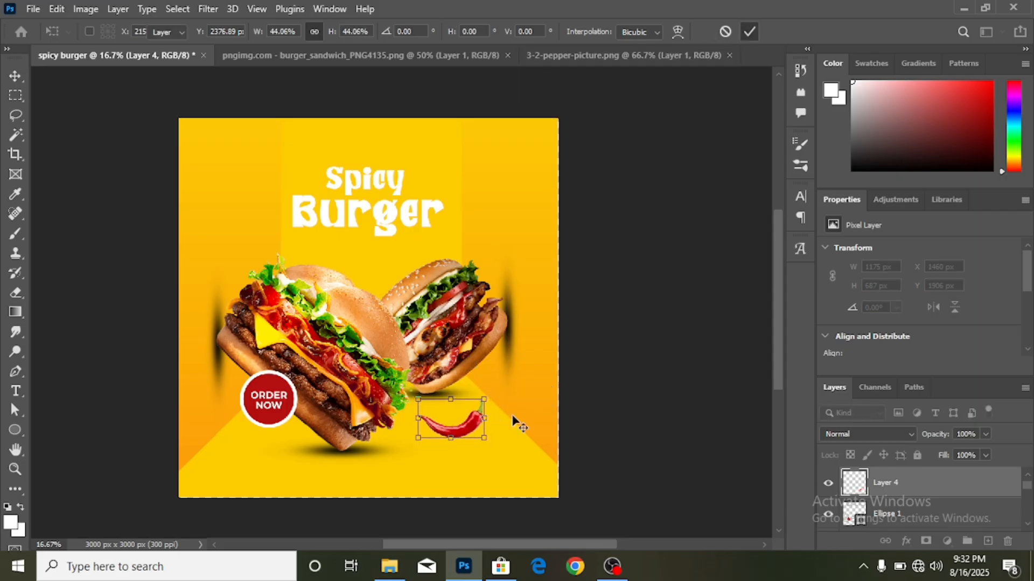
mouse_move(477, 399)
mouse_down()
mouse_move(451, 367)
mouse_move(466, 409)
mouse_up()
- Narrow the shadow beneath the pepper from both sides
key(ctrl+t)
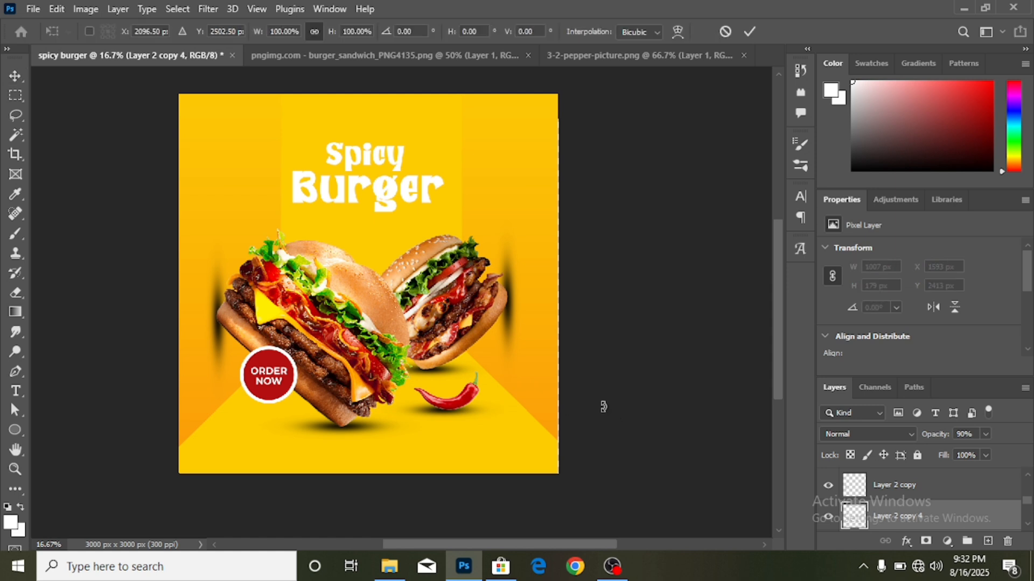
drag(380, 408, 397, 409)
drag(507, 410, 501, 410)
click(749, 31)
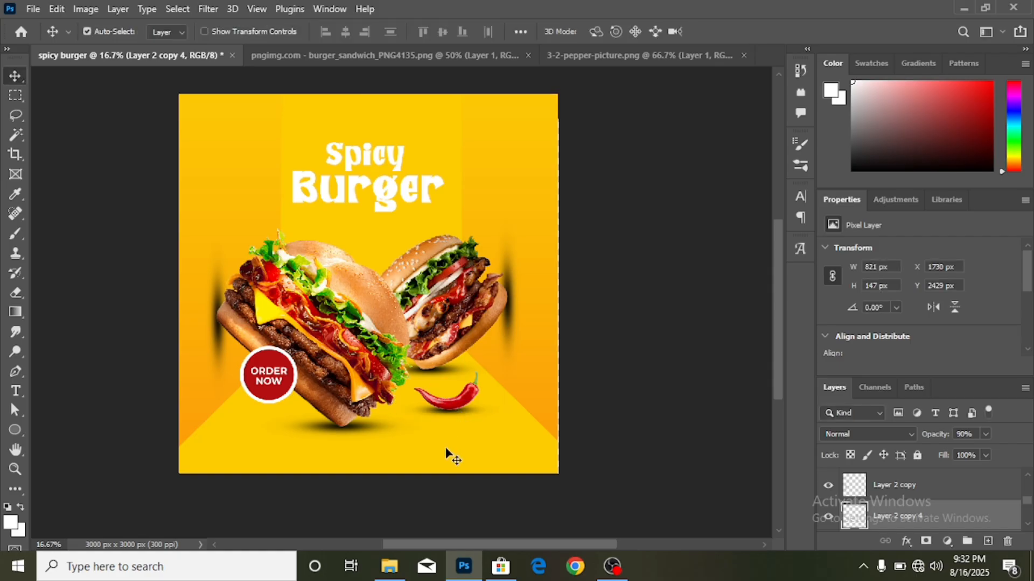
- Zoom in closely on the pepper and add a white layer mask to Layer 2 copy 4
scroll(517, 399, up, 2)
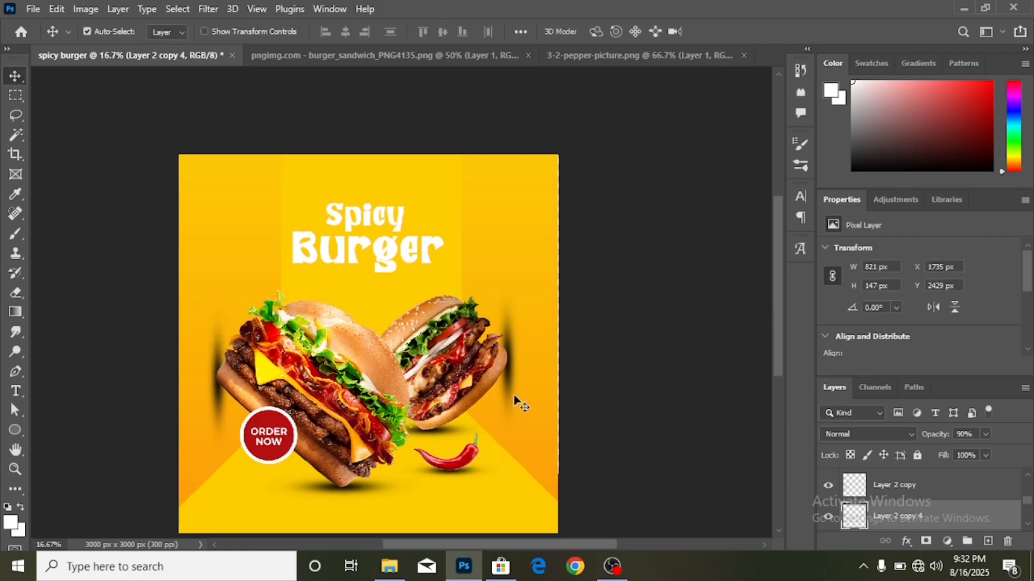
scroll(180, 302, down, 2)
scroll(180, 301, up, 3)
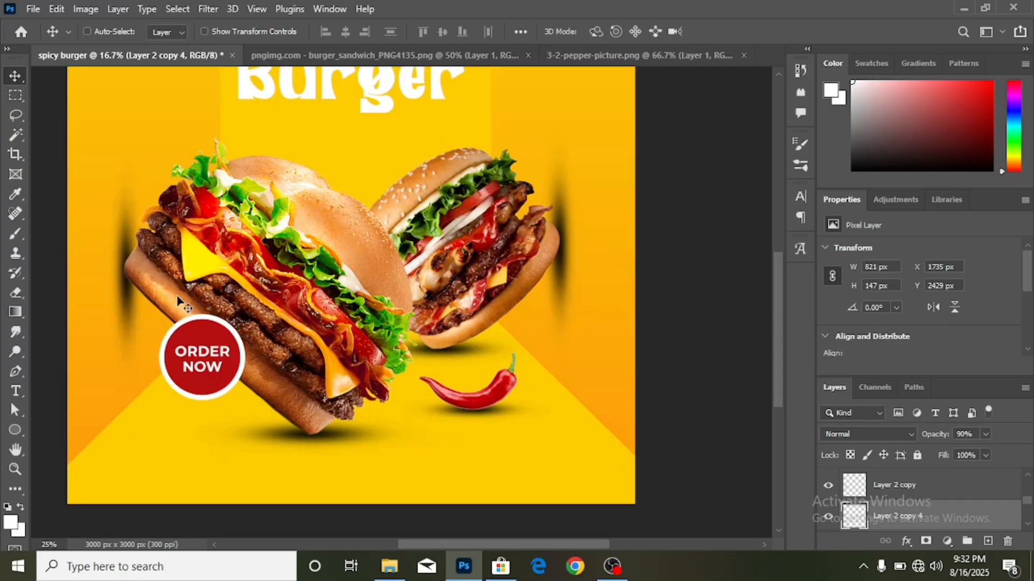
scroll(280, 430, down, 5)
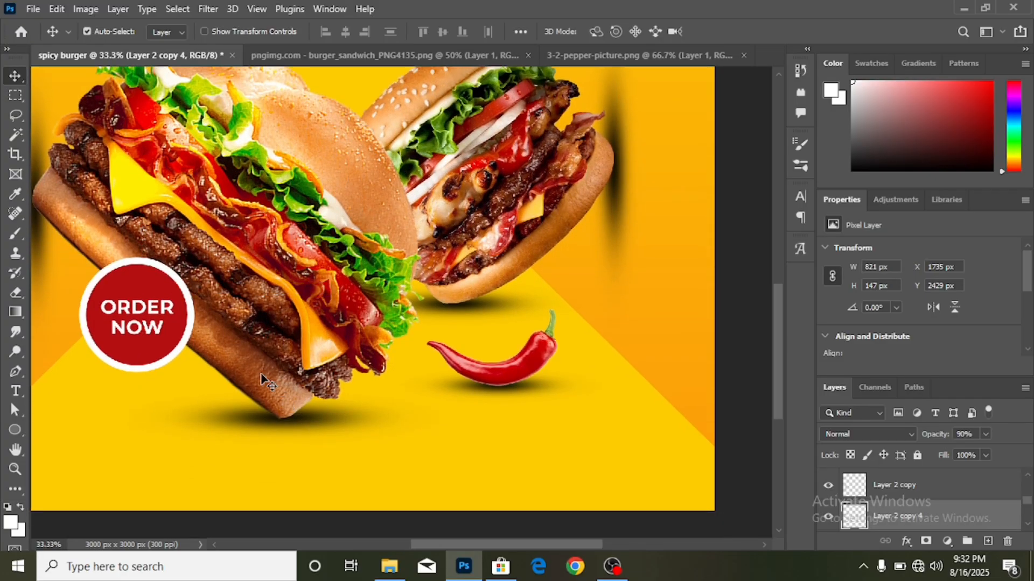
scroll(264, 380, up, 1)
scroll(264, 380, up, 2)
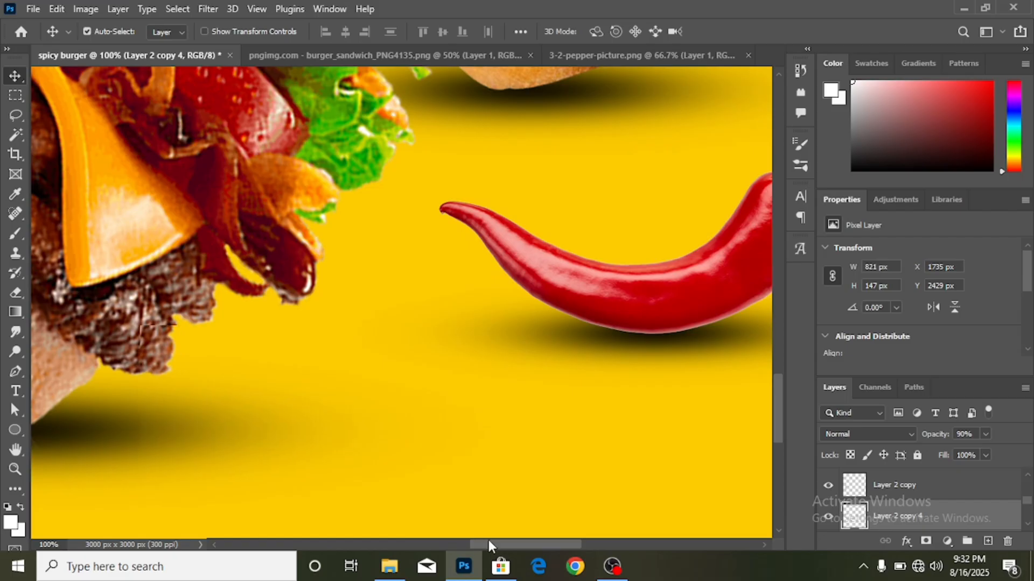
drag(489, 540, 518, 539)
key(ctrl+plus)
key(ctrl+plus)
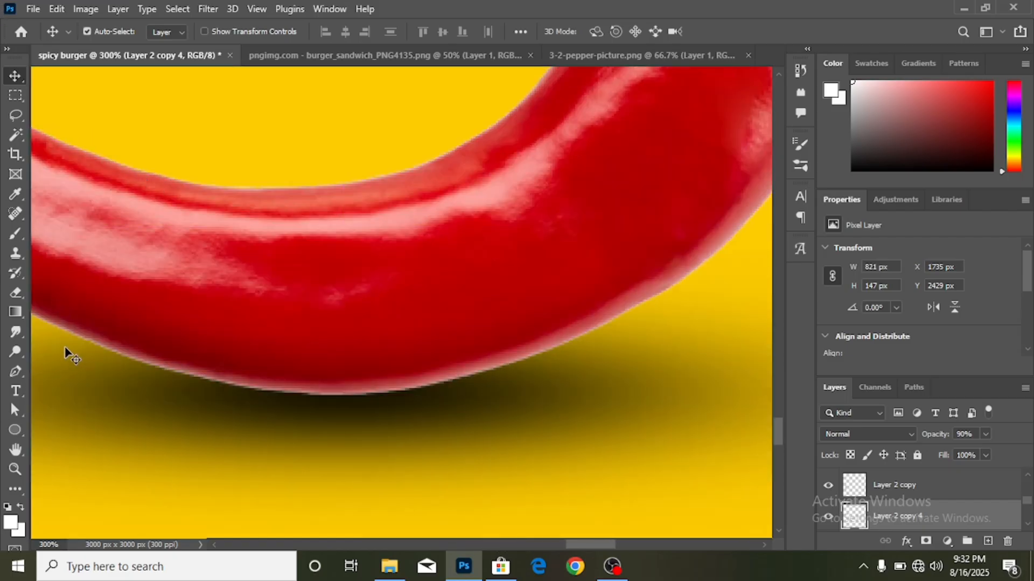
click(924, 542)
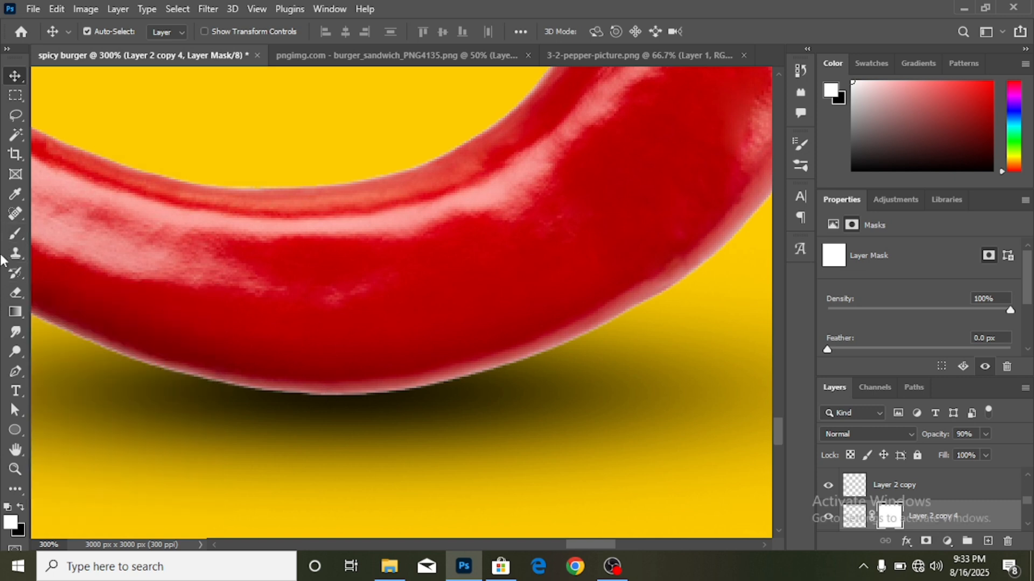
- Set up a 9 px soft round brush painting in black
click(15, 232)
click(63, 229)
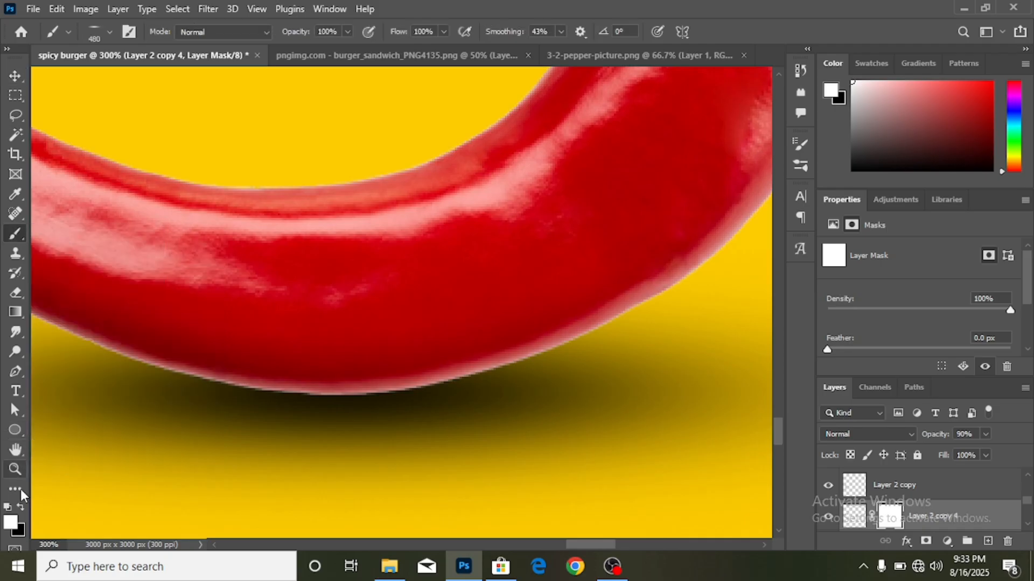
click(19, 506)
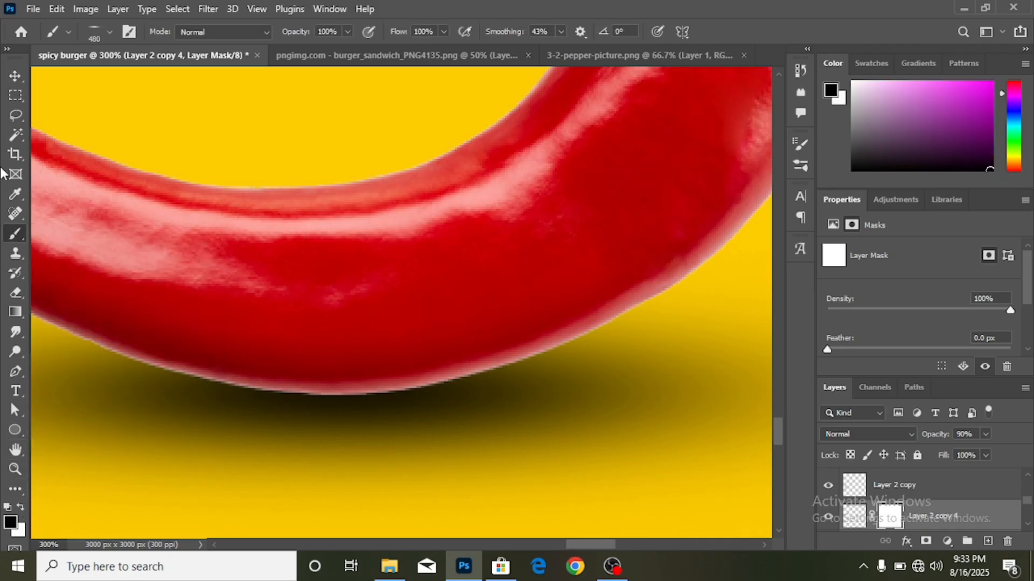
click(110, 33)
drag(47, 86, 50, 103)
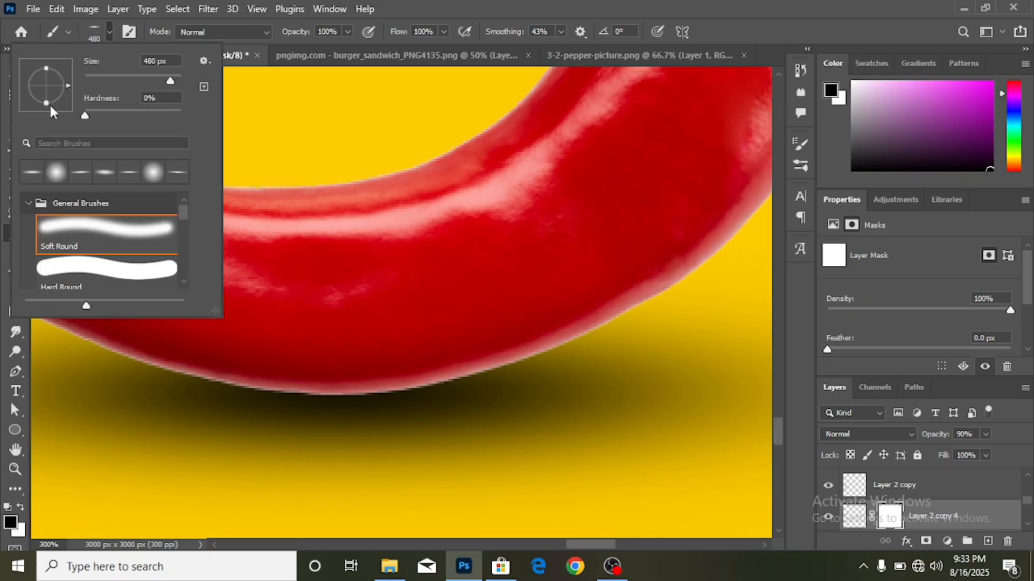
click(92, 75)
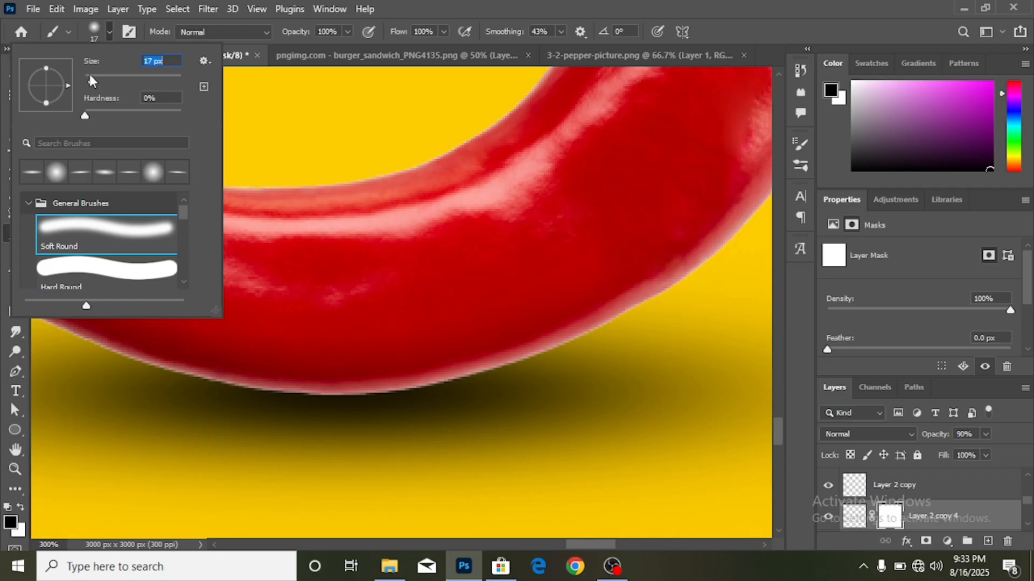
click(89, 73)
click(689, 280)
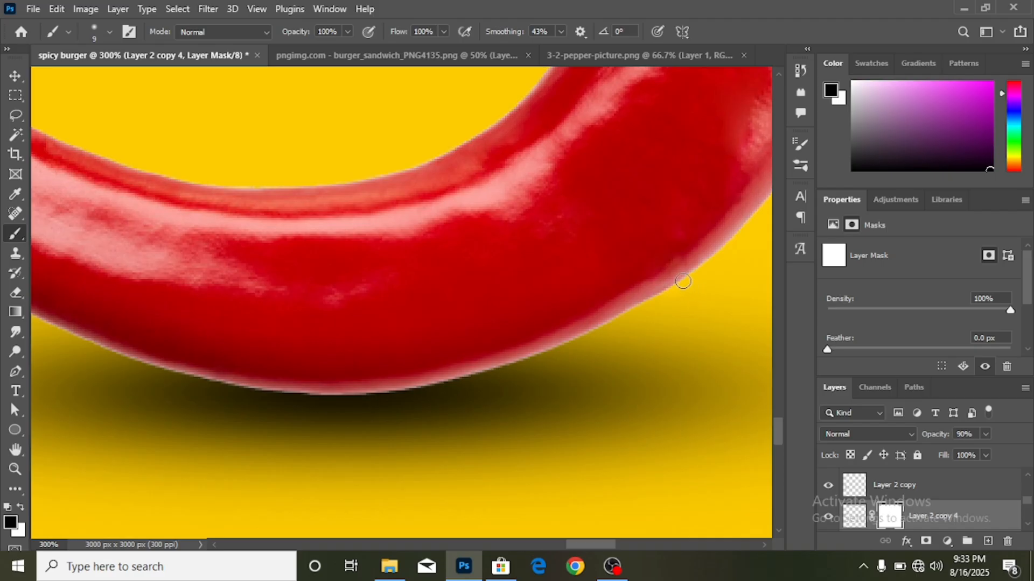
- Add a layer mask to the pepper's Layer 4 and paint out its pale lower fringe, undoing a stray stroke
drag(656, 305, 542, 349)
key(ctrl+z)
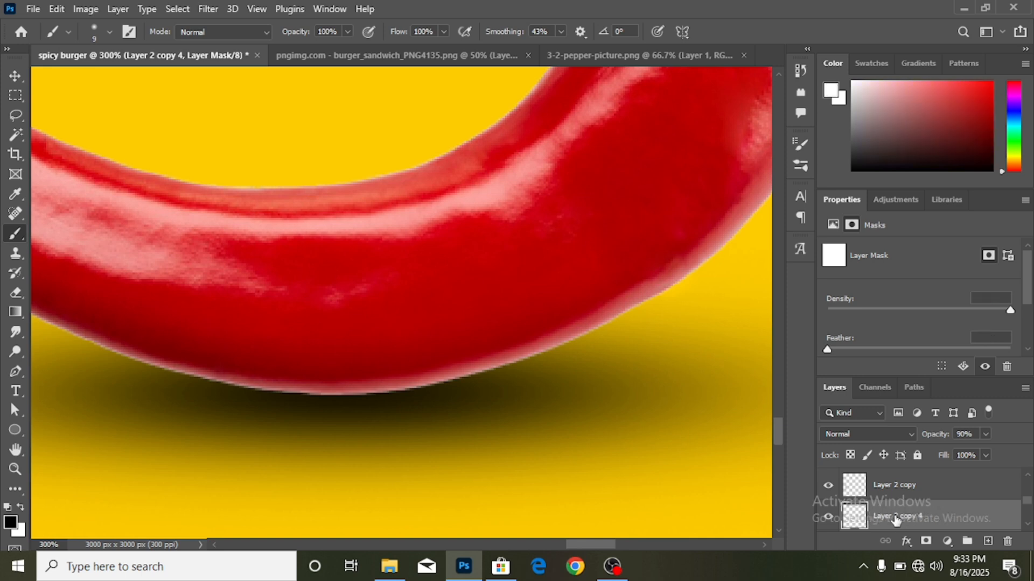
scroll(914, 519, up, 2)
click(15, 78)
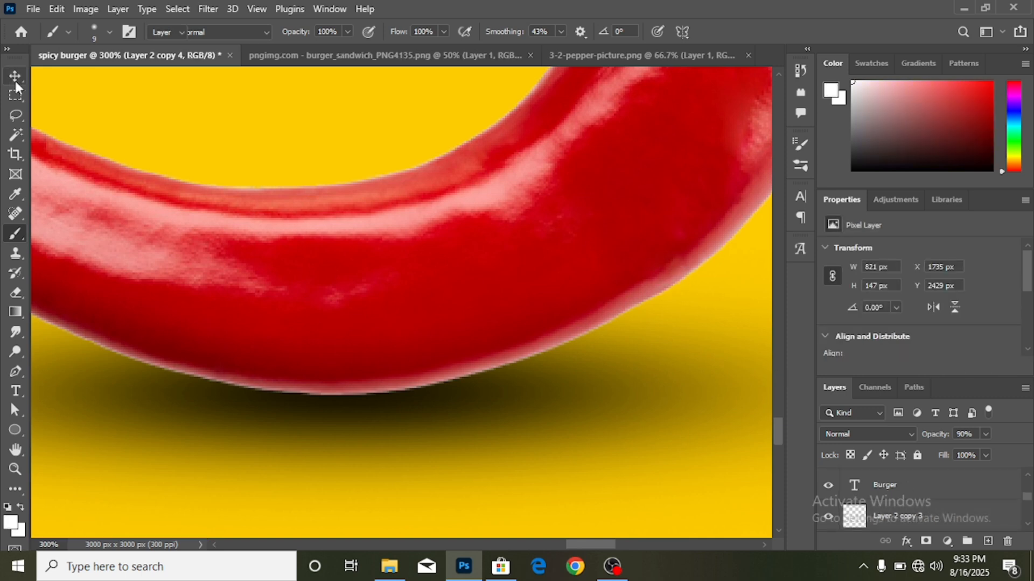
click(646, 232)
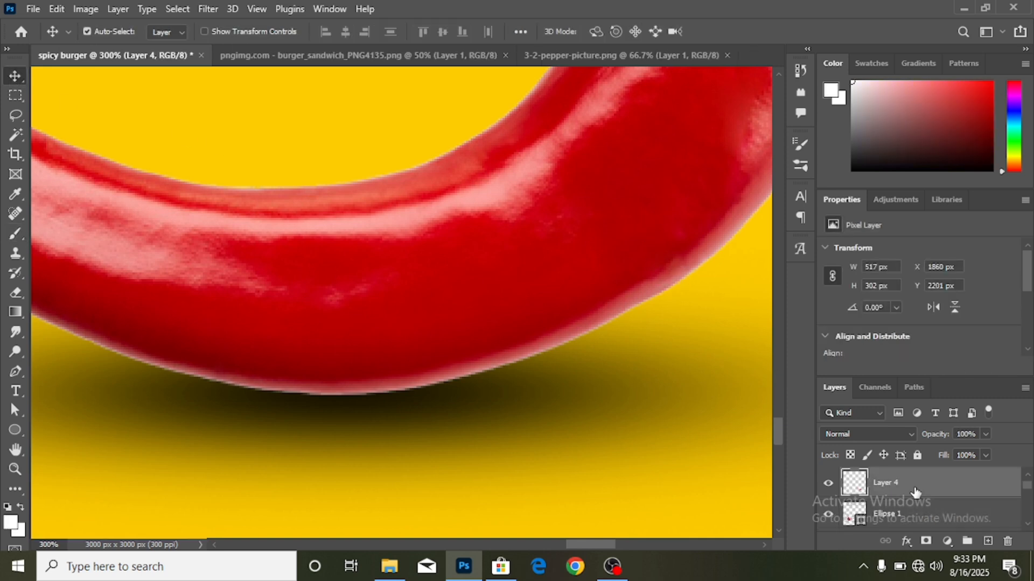
click(925, 540)
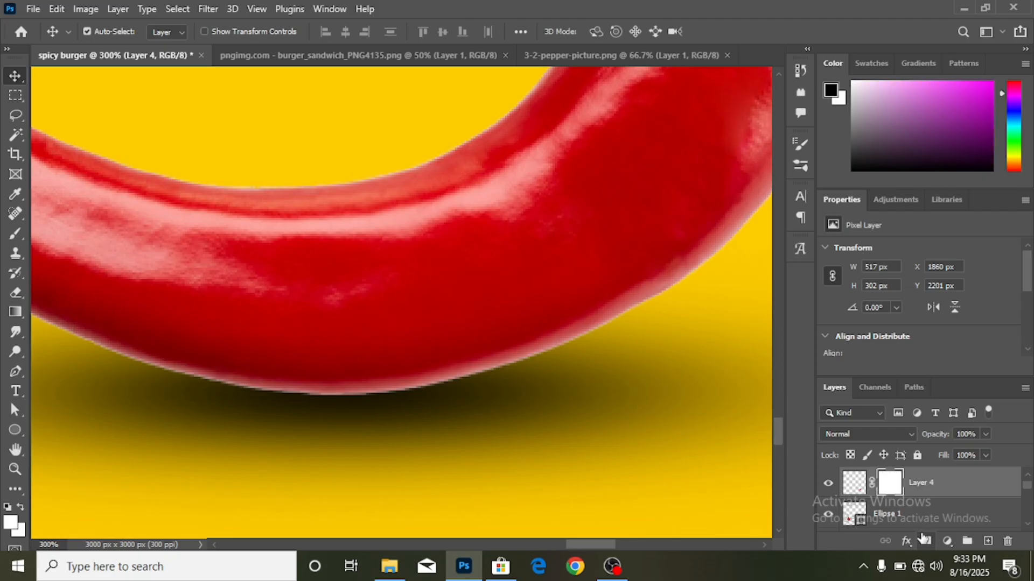
click(15, 235)
drag(687, 272, 467, 370)
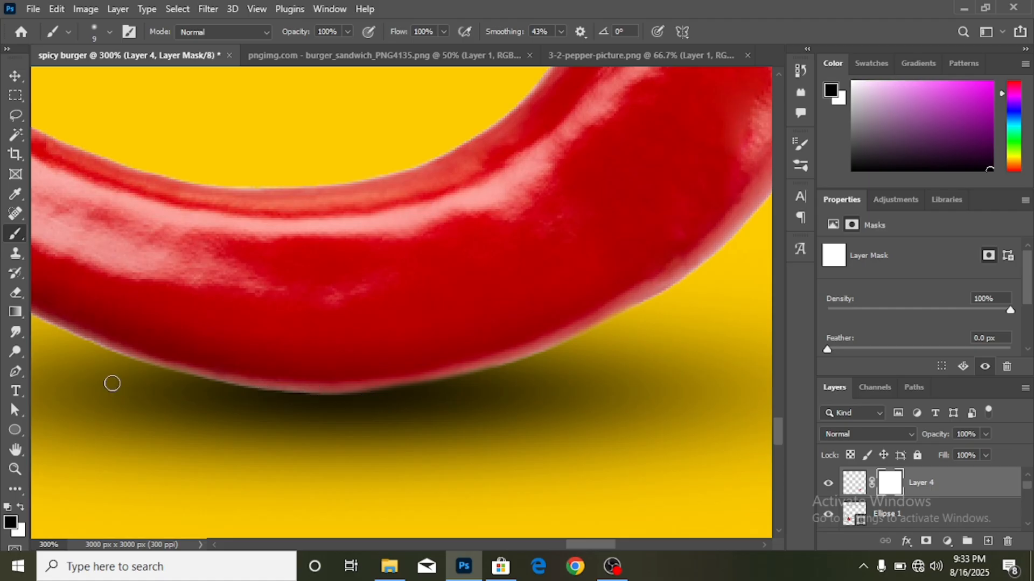
drag(111, 383, 383, 403)
key(ctrl+z)
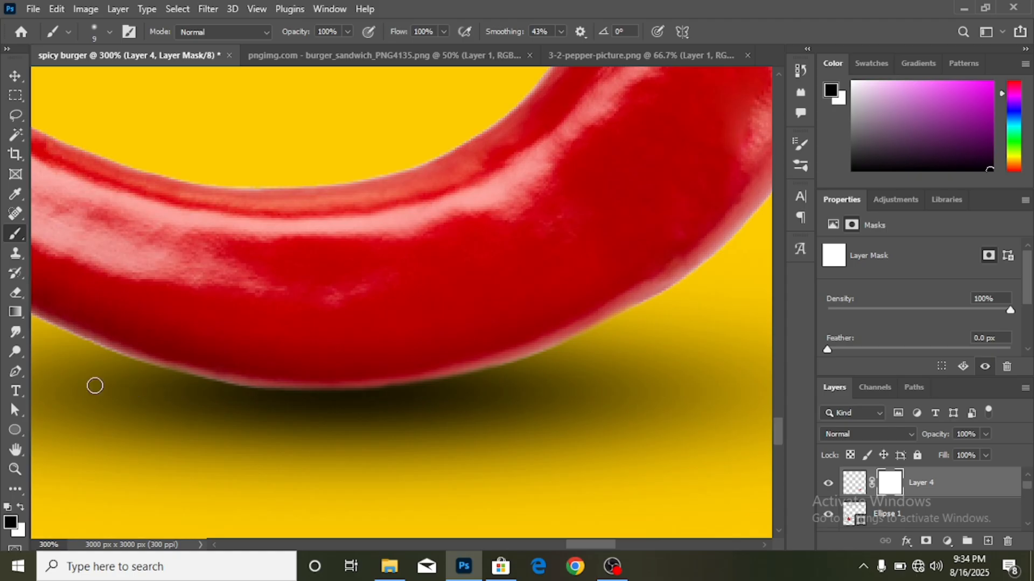
- Zoom out to the whole poster and nudge the small chili pepper slightly down
click(15, 76)
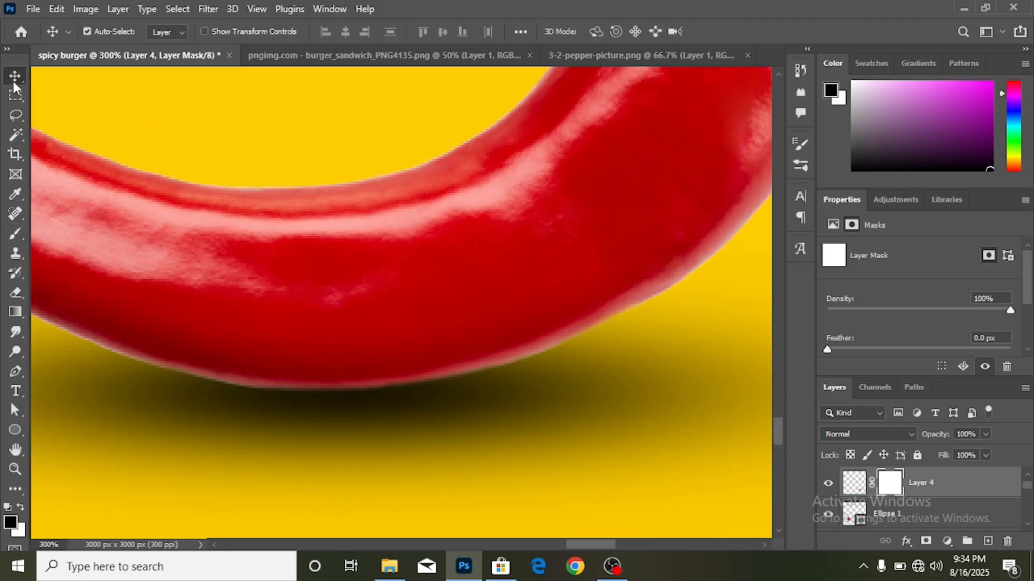
key(ctrl+minus)
key(ctrl+minus)
key(ctrl+minus)
key(ctrl+minus)
key(ctrl+minus)
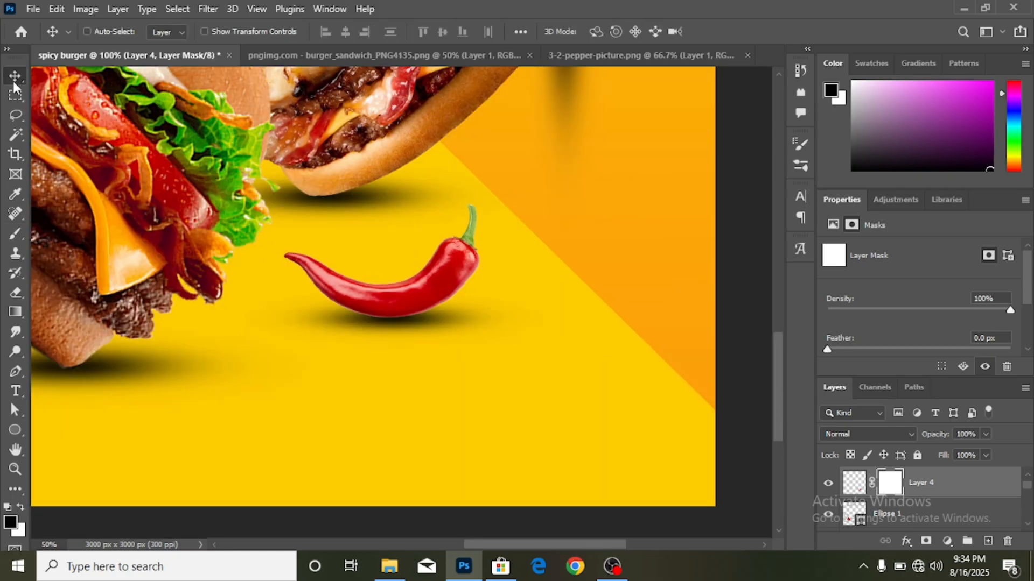
key(ctrl+minus)
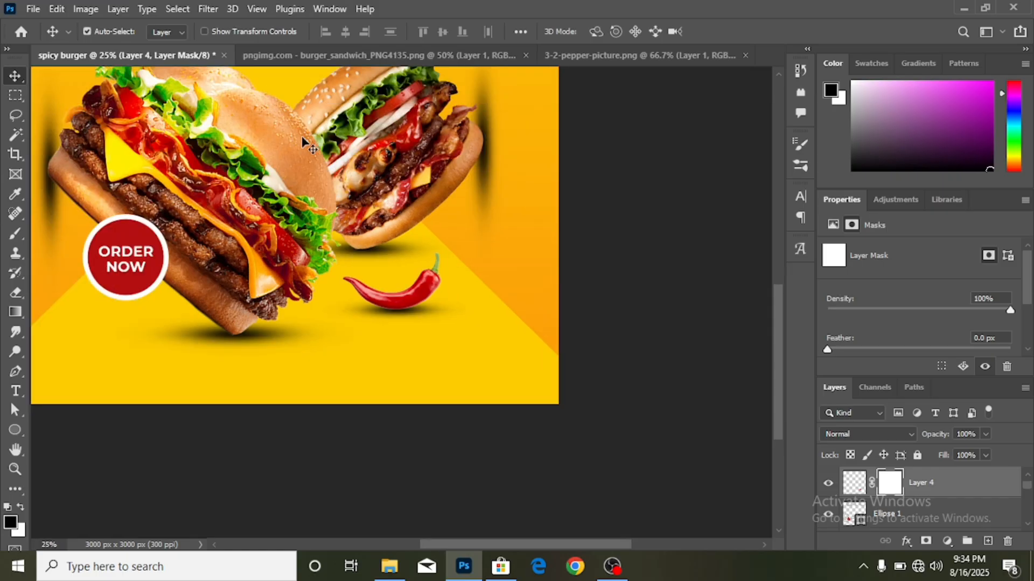
scroll(469, 363, up, 2)
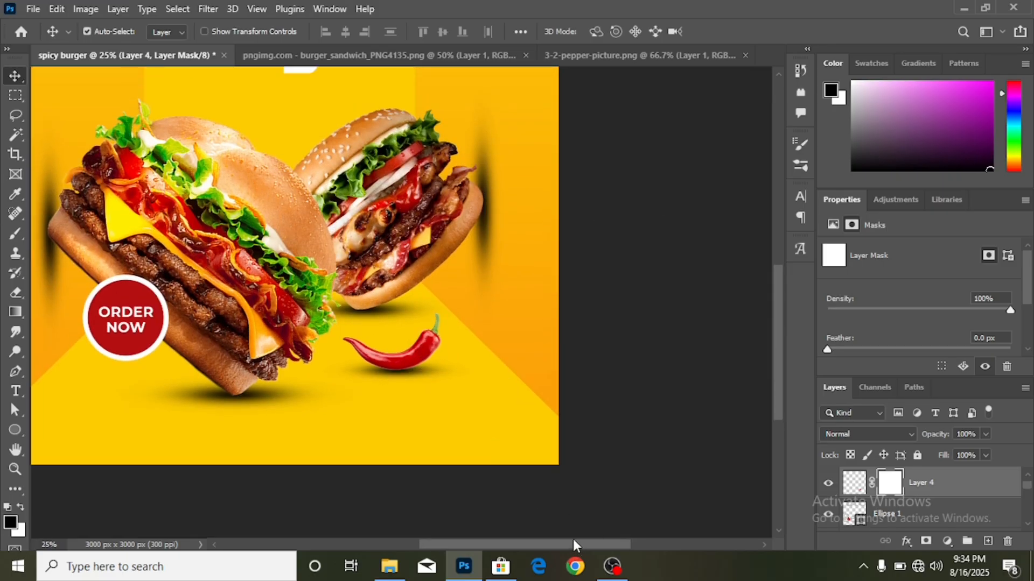
scroll(497, 411, left, 2)
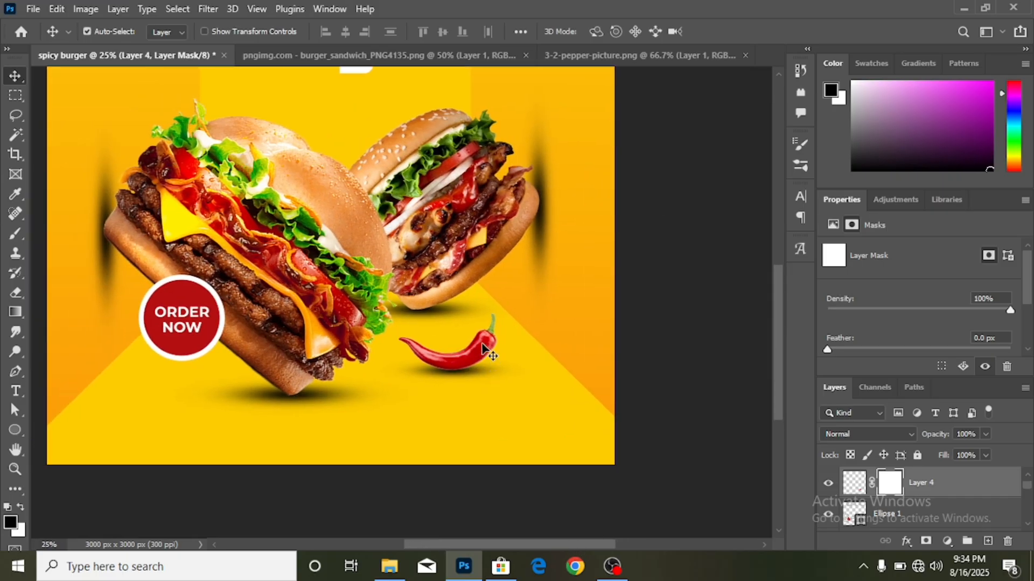
key(shift+Down)
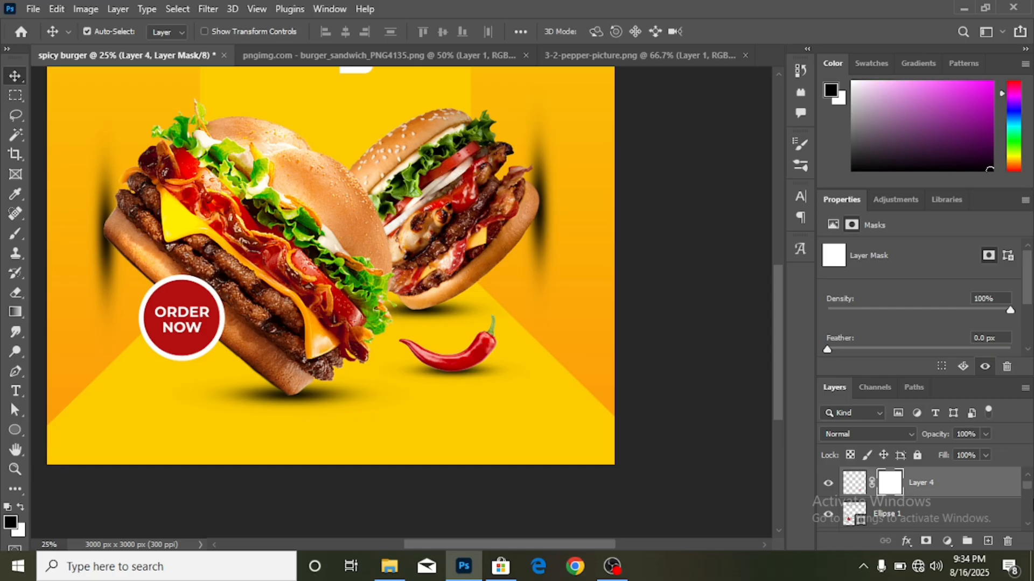
scroll(727, 476, up, 3)
key(ctrl+minus)
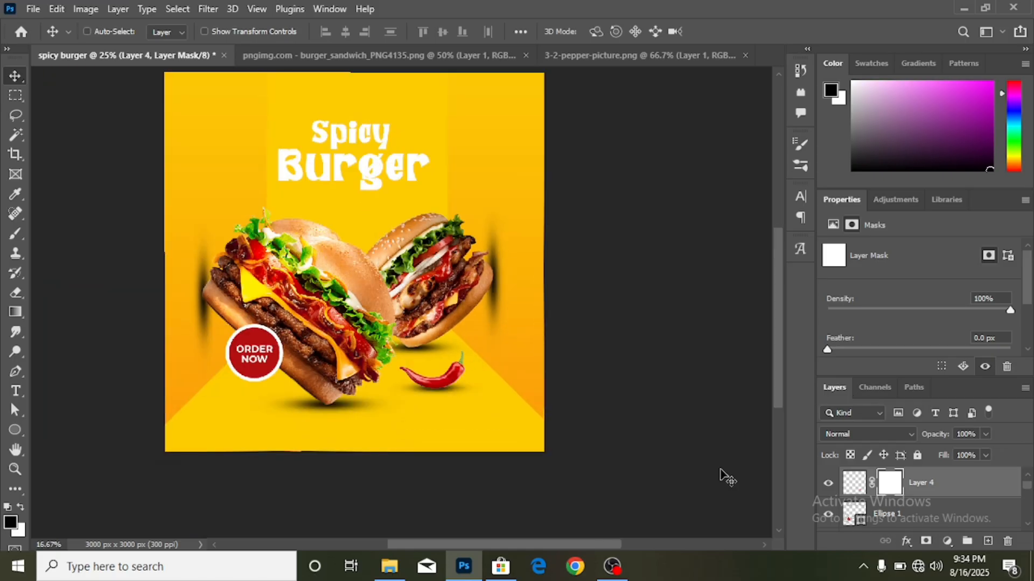
scroll(587, 414, up, 1)
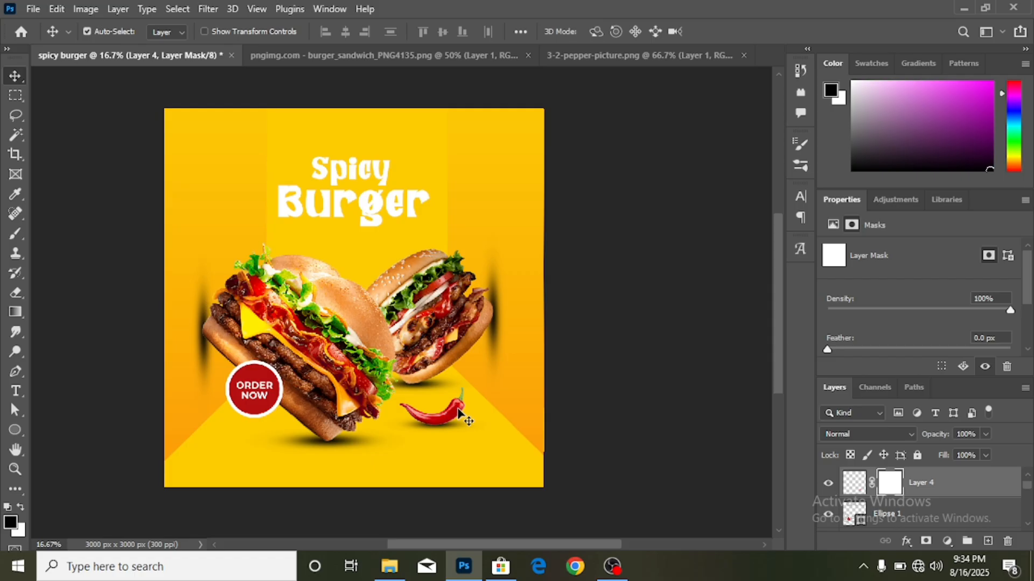
- Duplicate the chili pepper and scale it to about 500%, tilted at the lower-right edge
drag(458, 414, 572, 377)
key(ctrl+t)
drag(596, 425, 543, 315)
drag(451, 457, 242, 498)
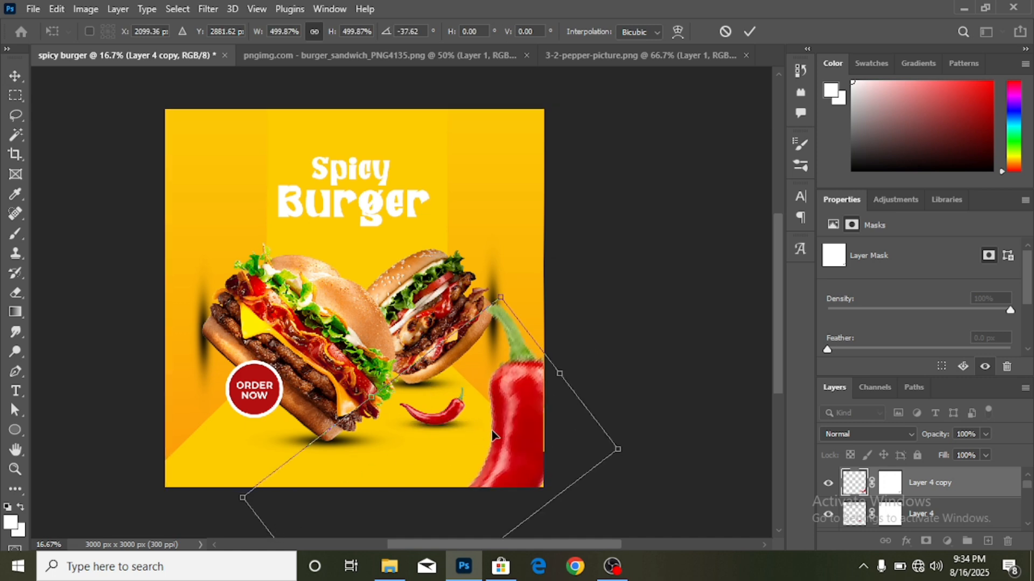
click(754, 28)
click(213, 9)
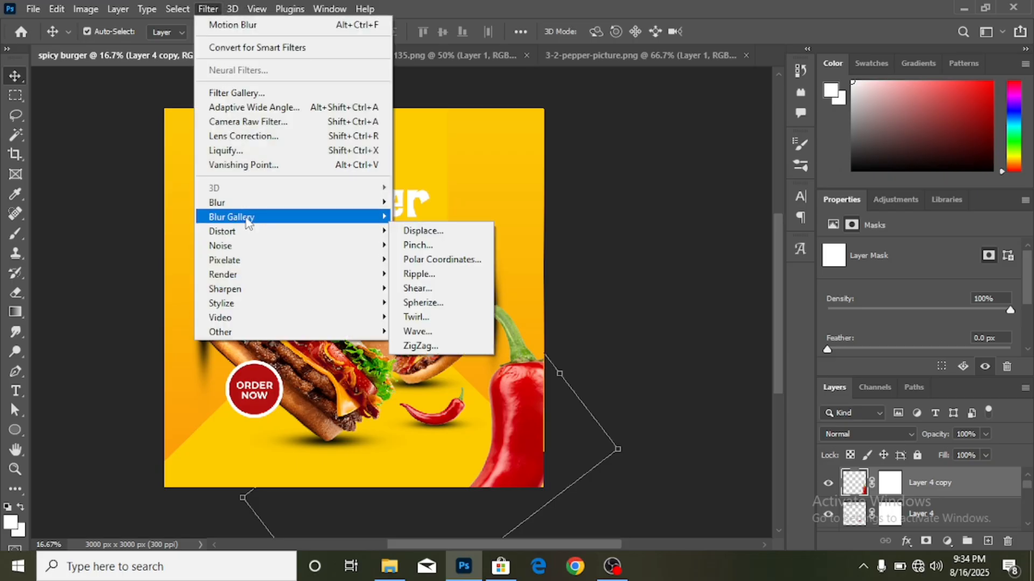
- Apply a 208-pixel Motion Blur at -81° to the large pepper copy
mouse_move(371, 203)
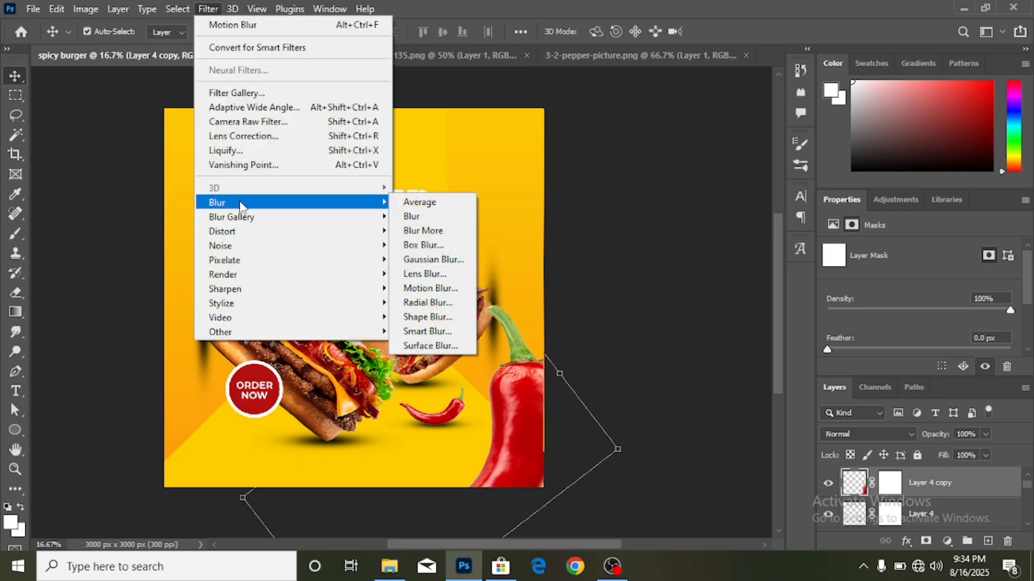
click(443, 289)
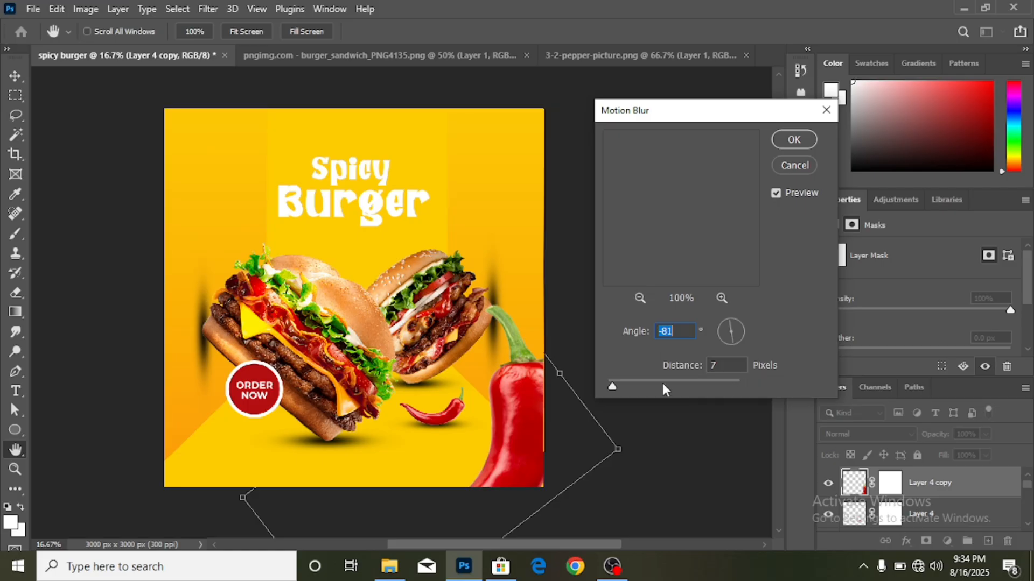
click(632, 384)
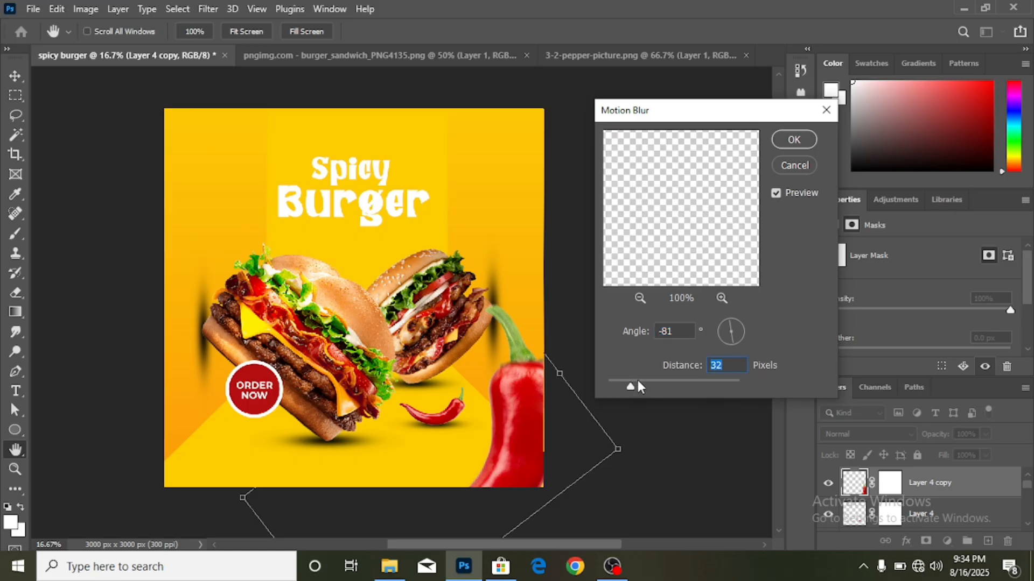
click(654, 385)
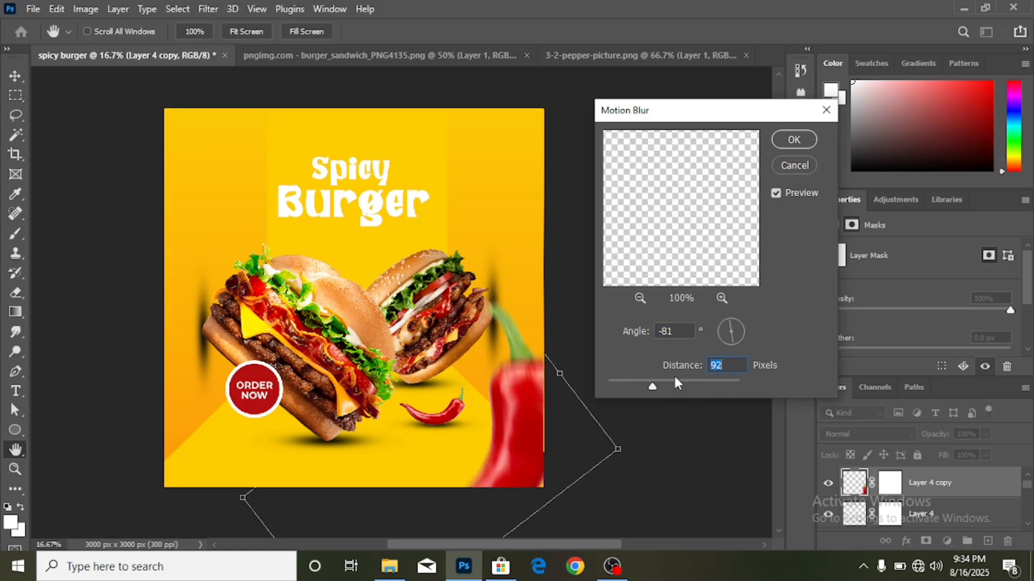
click(664, 384)
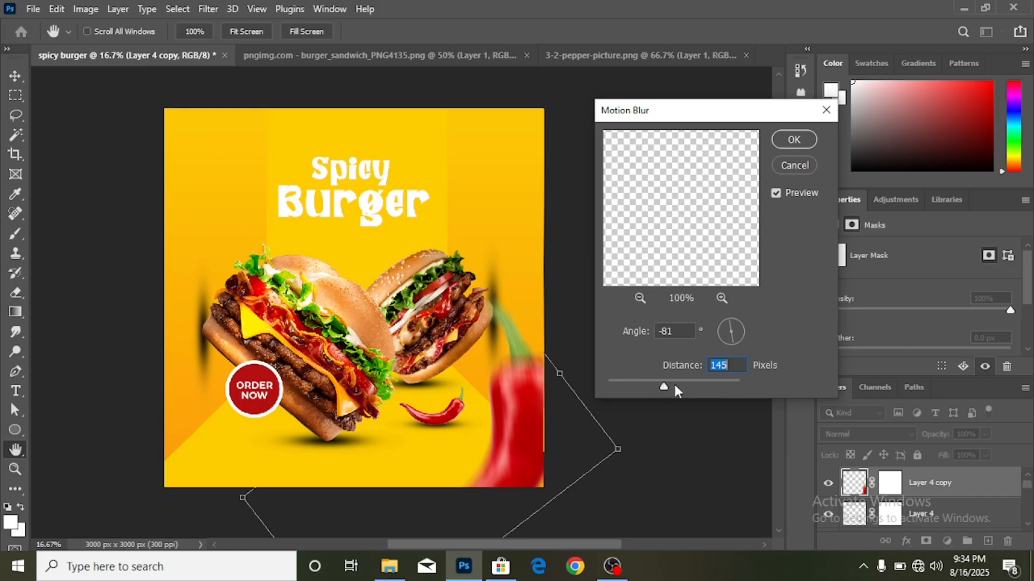
click(684, 385)
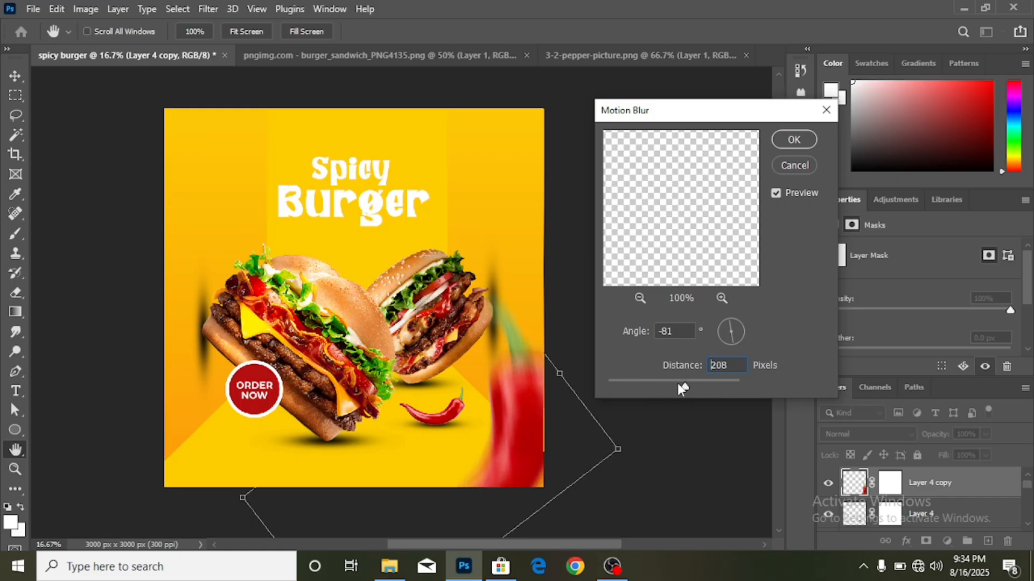
click(677, 384)
click(794, 141)
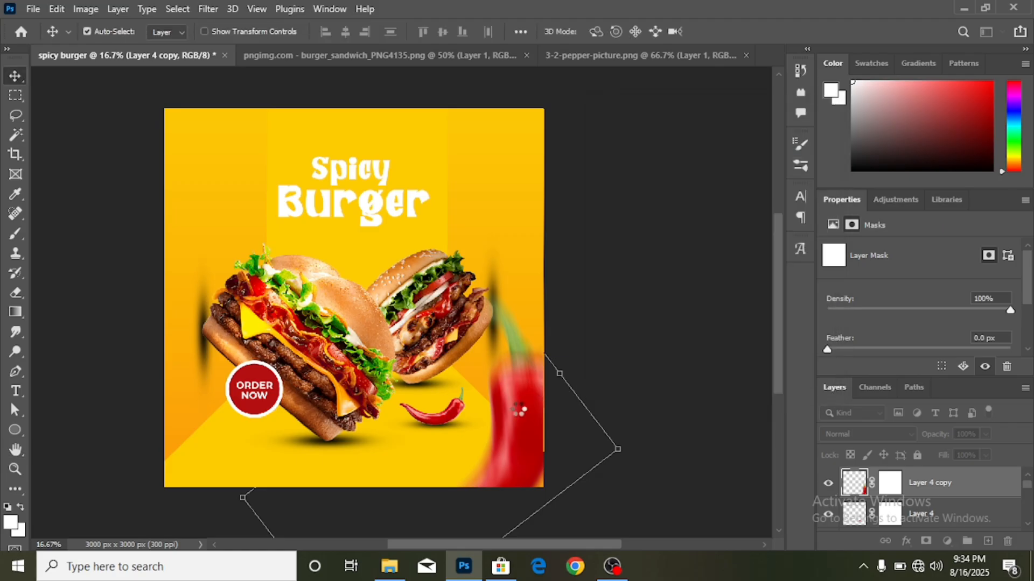
- Scale the blurred pepper to 89.77%, rotate it about 17°, and copy it to the top-left edge
key(ctrl+t)
scroll(544, 393, down, 2)
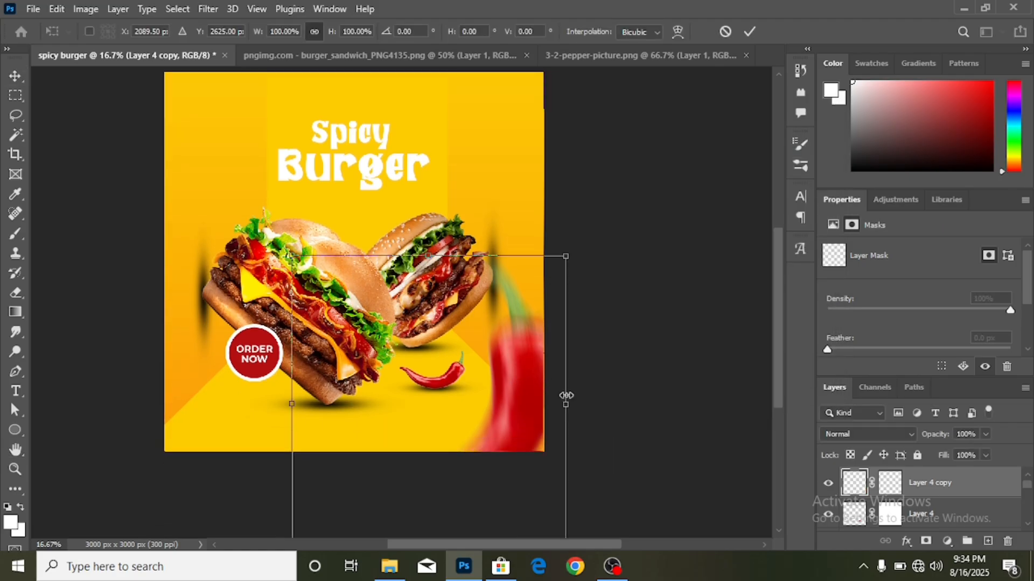
drag(567, 408, 537, 403)
drag(561, 286, 599, 330)
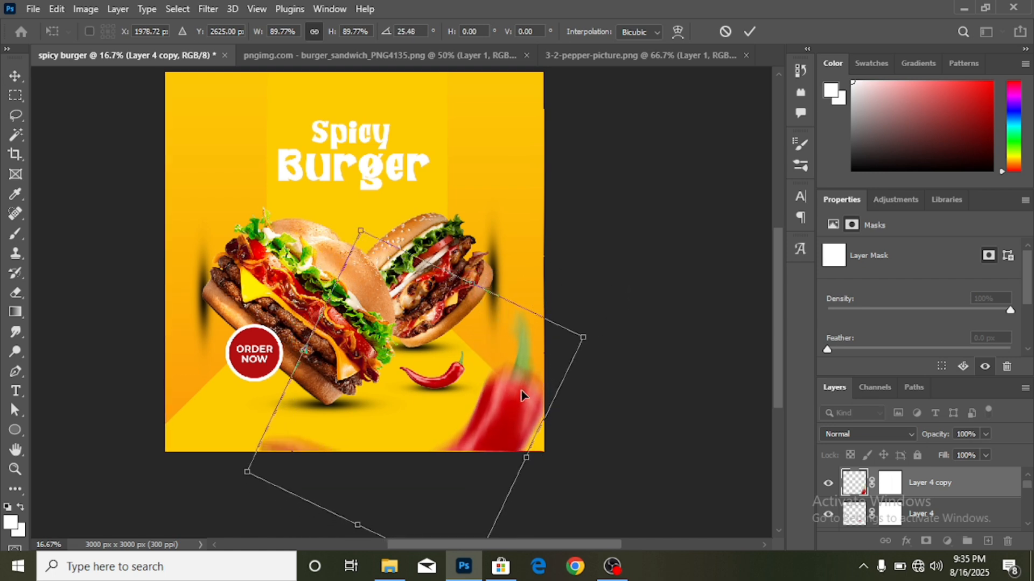
drag(525, 390, 549, 405)
drag(640, 381, 536, 386)
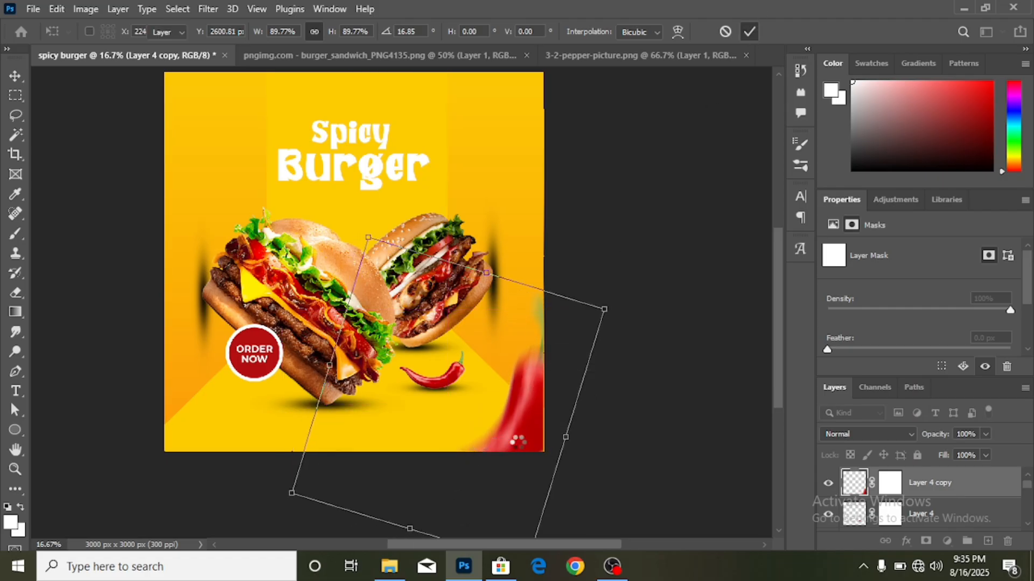
key(Return)
drag(530, 430, 170, 179)
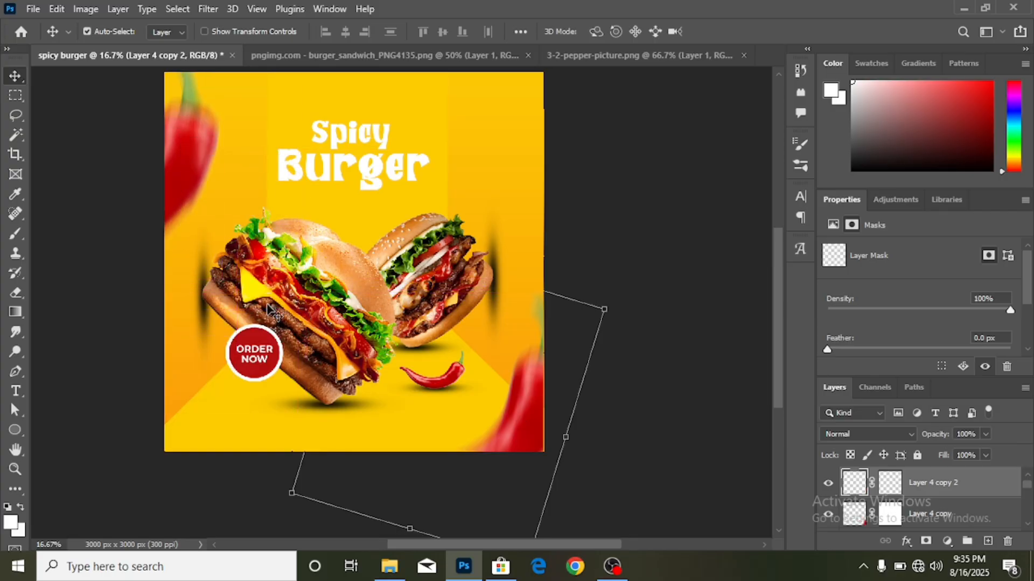
- Remove the two extra pepper copies, leaving only the top-left one
scroll(183, 221, up, 2)
drag(183, 364, 600, 198)
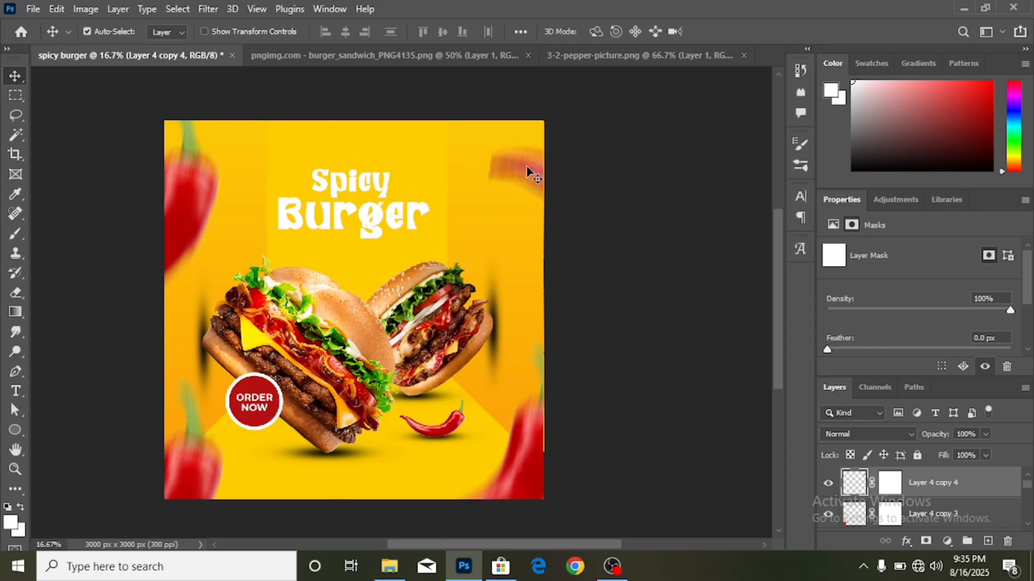
key(ctrl+z)
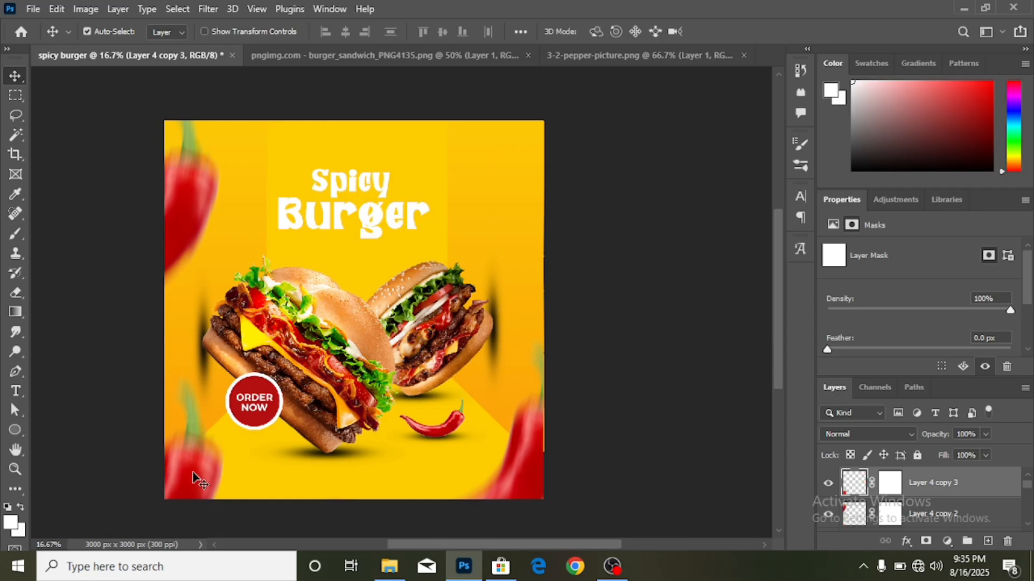
key(ctrl+z)
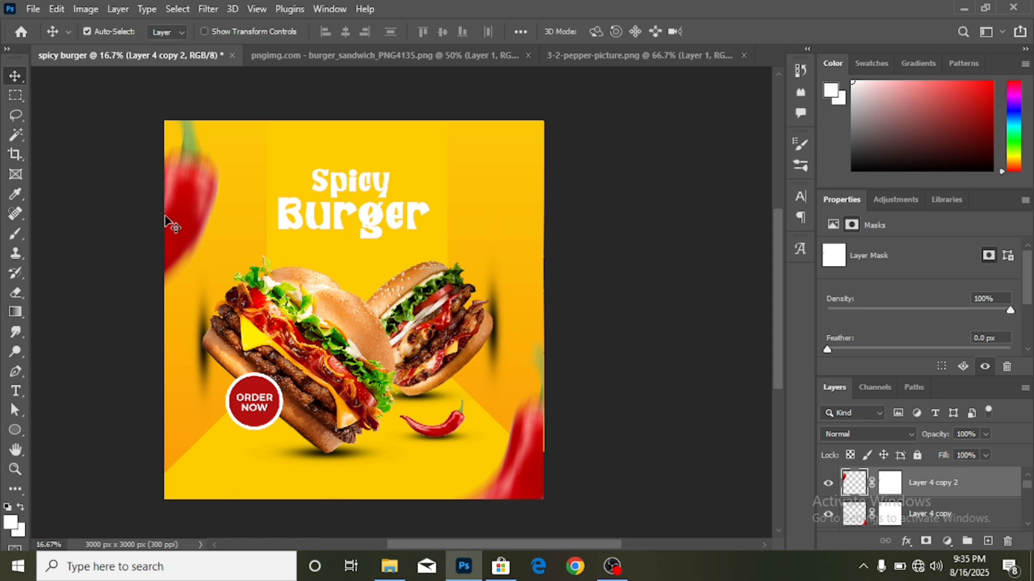
- Move the top-left blurred pepper slightly down and resize it
drag(190, 213, 189, 240)
scroll(588, 478, up, 2)
scroll(588, 478, down, 2)
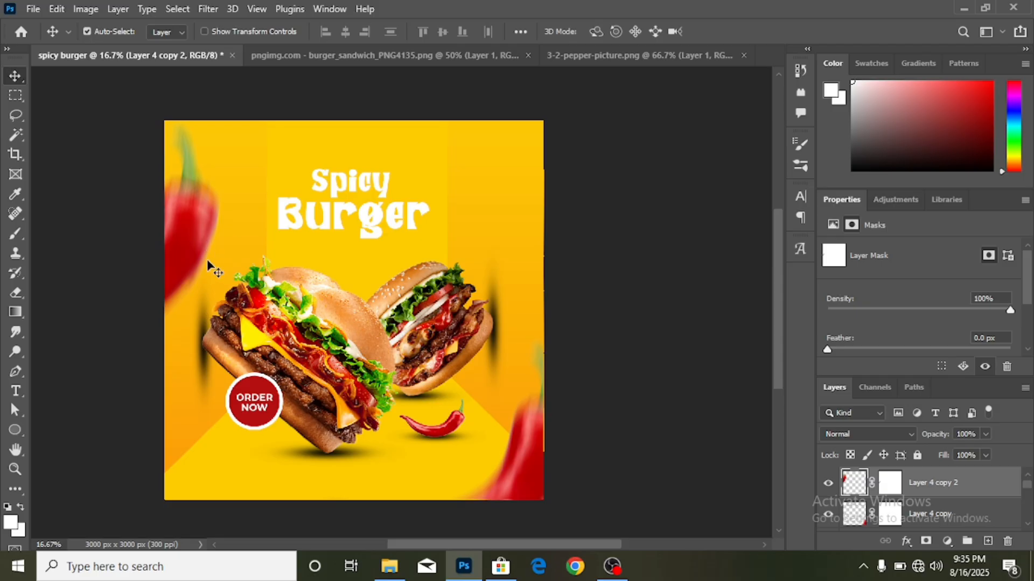
key(ctrl+t)
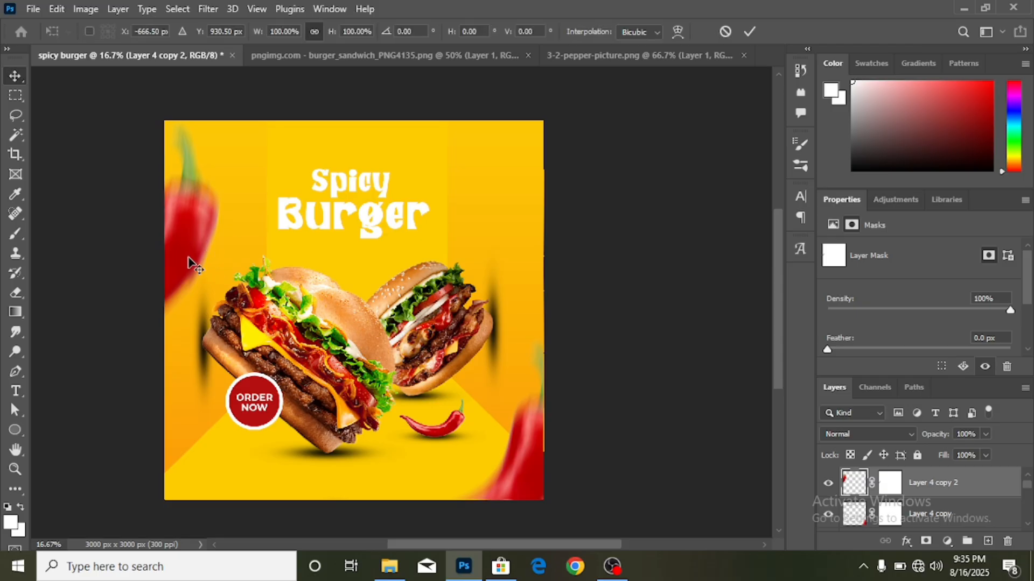
scroll(178, 232, up, 2)
drag(79, 155, 162, 238)
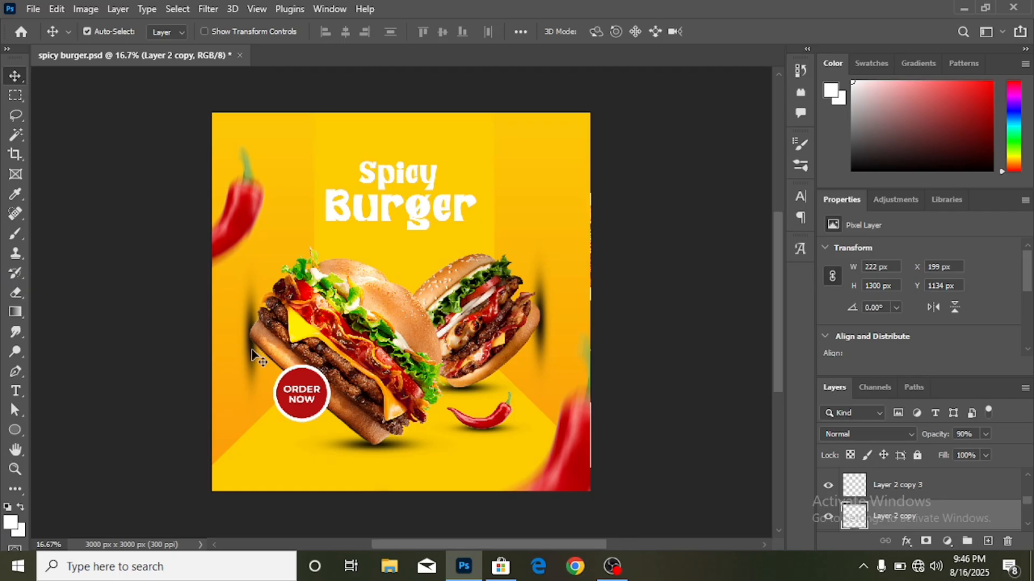
- Apply a Motion Blur with angle -81 and distance 412 to the shadow streak
click(208, 10)
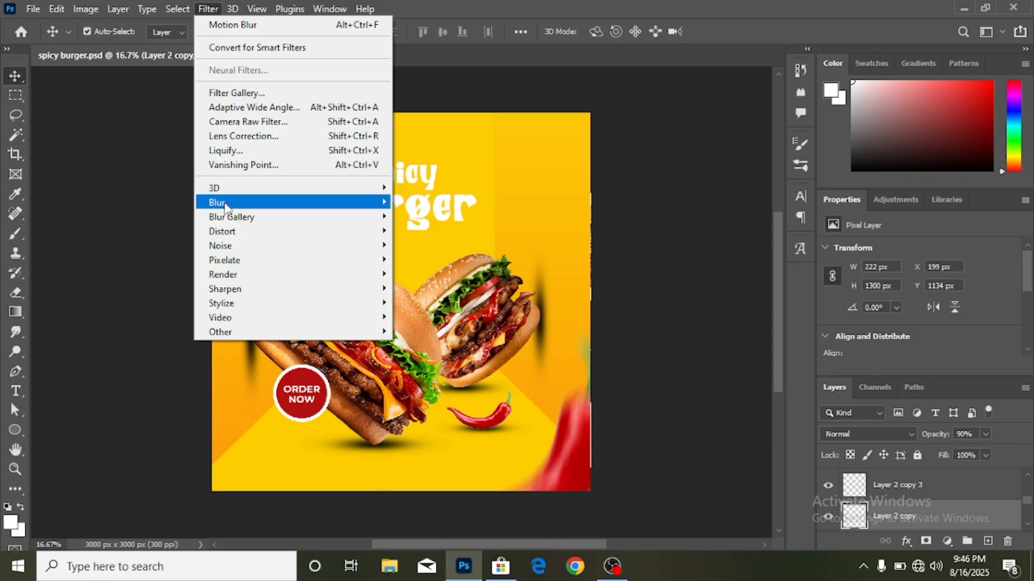
mouse_move(231, 202)
click(452, 289)
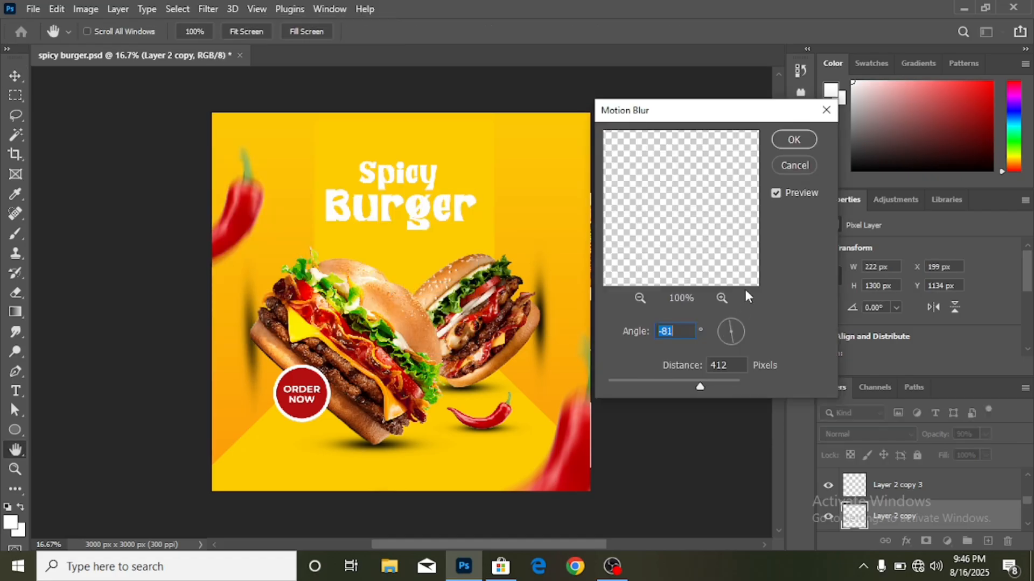
click(784, 145)
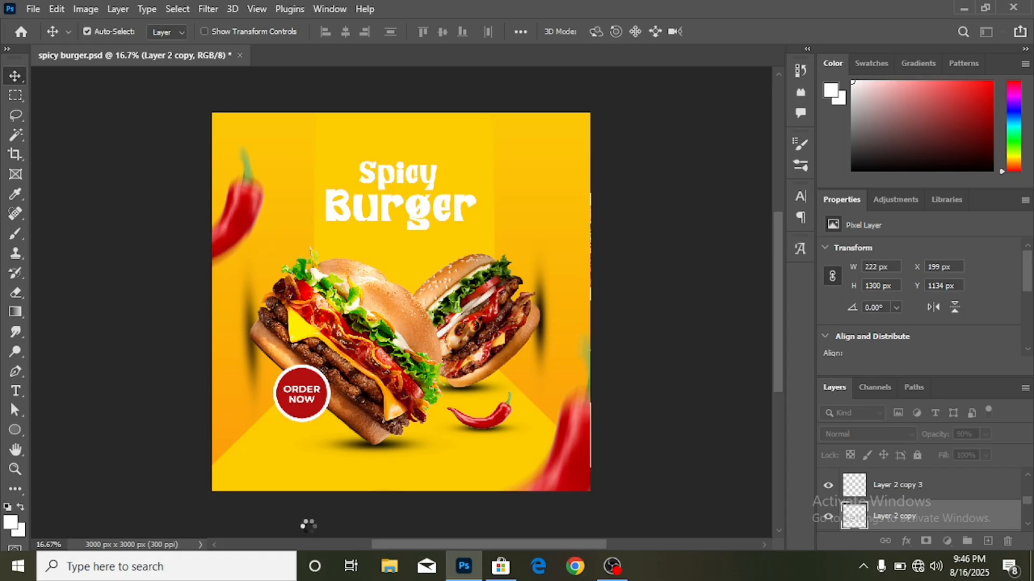
- Widen the blurred shadow streak to 455 × 1468 px
scroll(289, 466, down, 1)
key(ctrl+t)
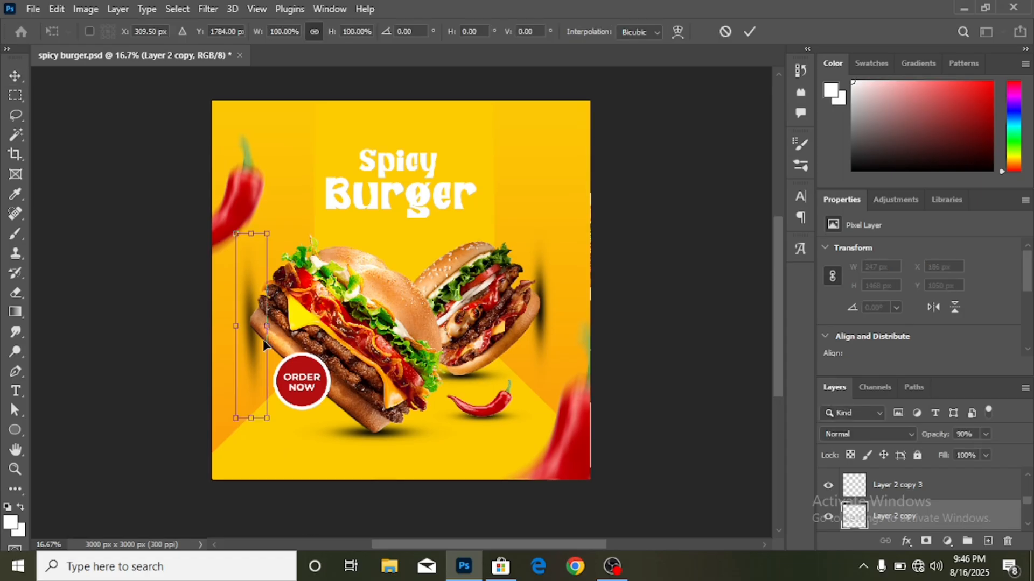
mouse_move(268, 325)
mouse_down()
mouse_move(292, 325)
mouse_move(263, 327)
mouse_up()
click(754, 30)
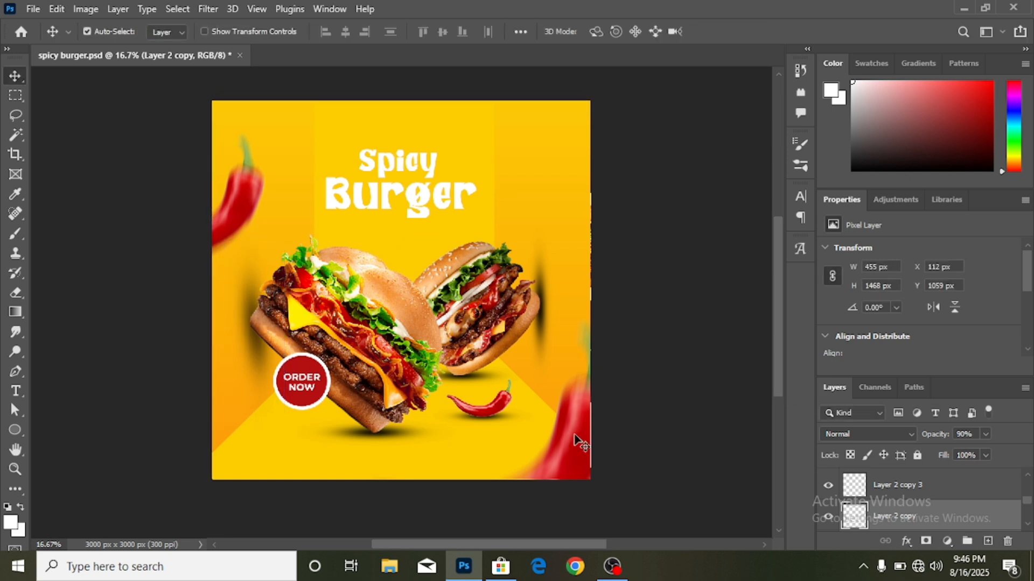
- Add a layer mask to Layer 2 copy and select the Foreground to Transparent gradient
click(926, 541)
click(15, 312)
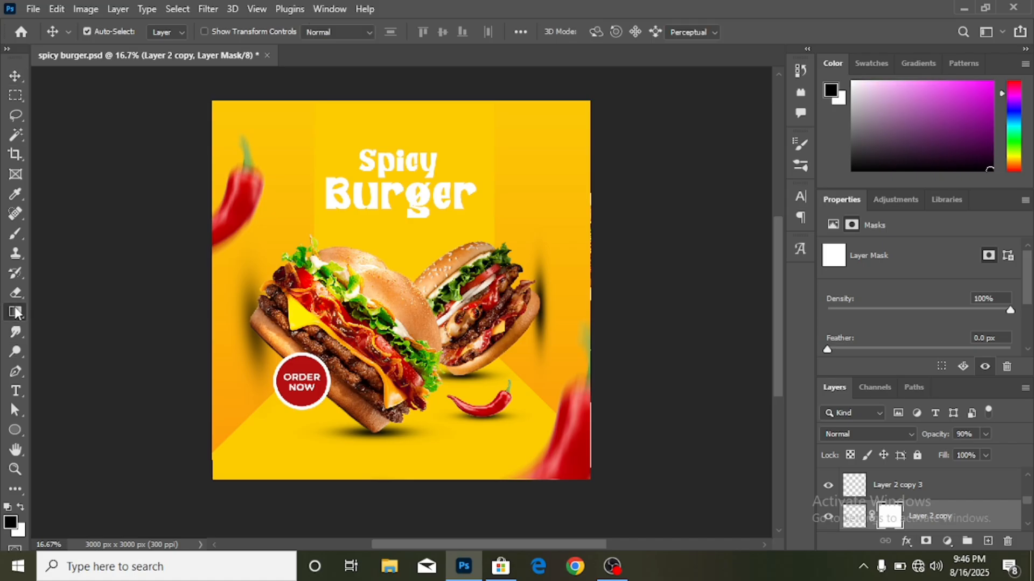
click(124, 31)
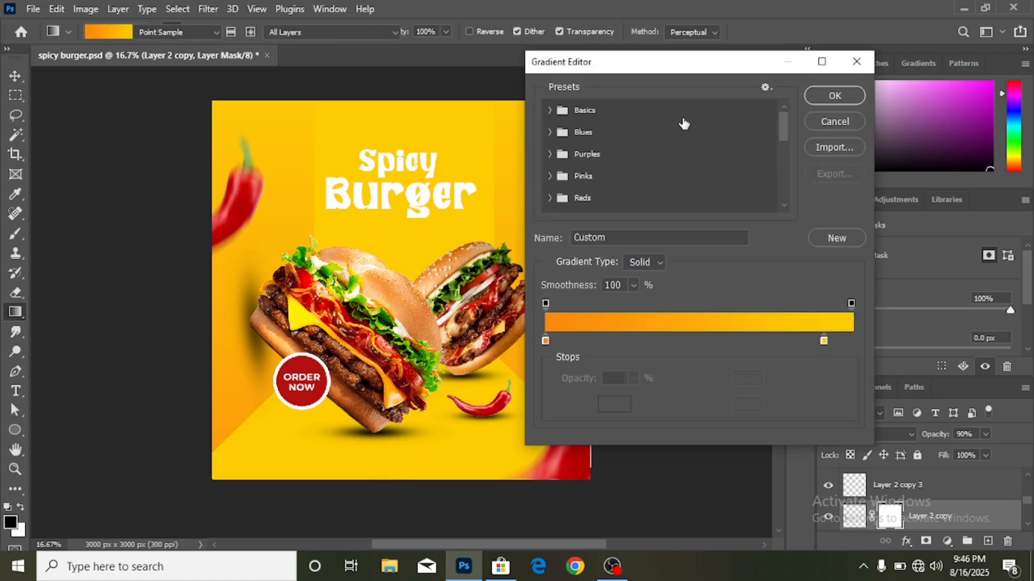
click(548, 110)
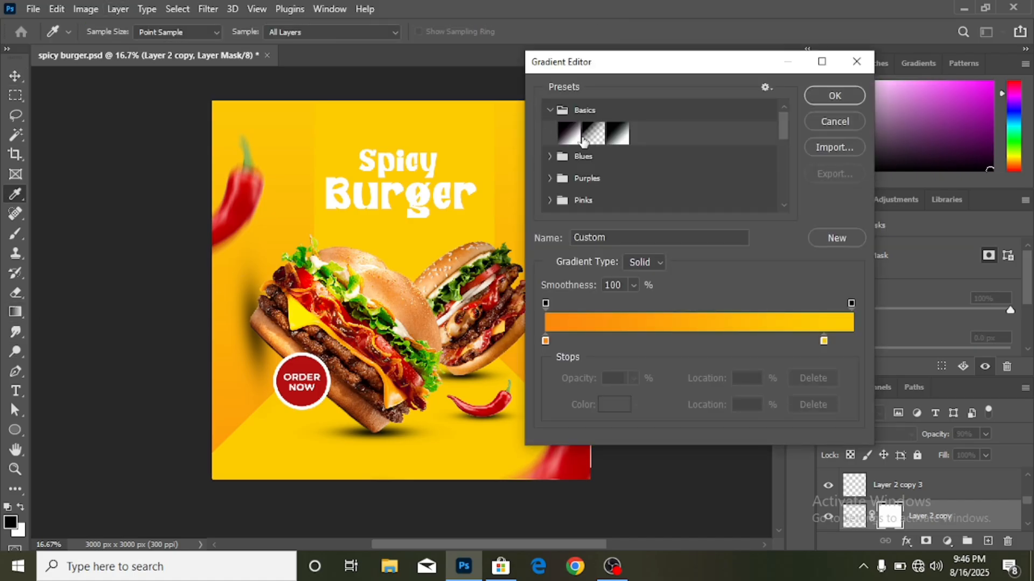
click(594, 135)
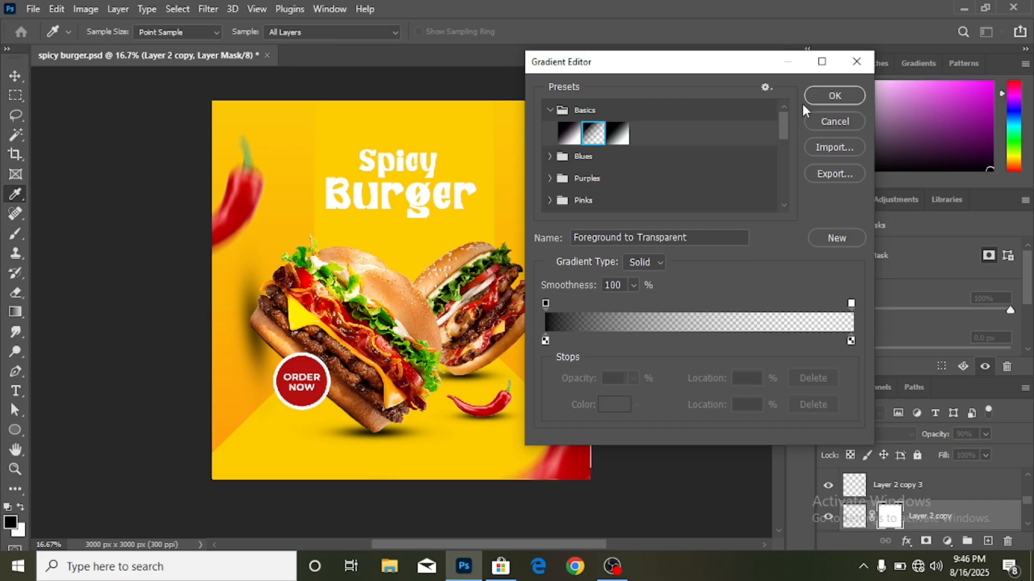
click(833, 97)
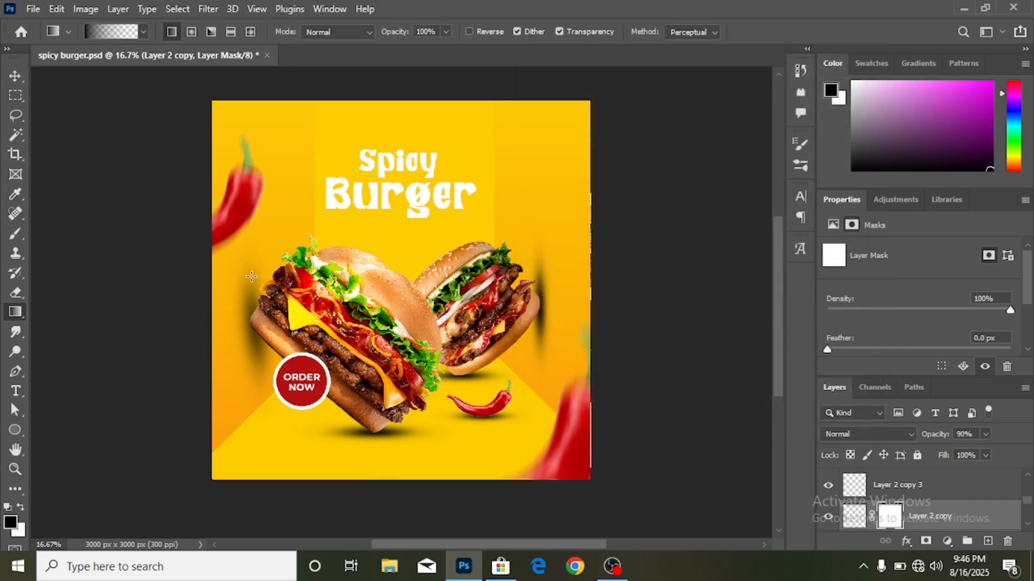
- Drag a vertical gradient on the mask so the shadow fades toward its top
drag(252, 268, 254, 339)
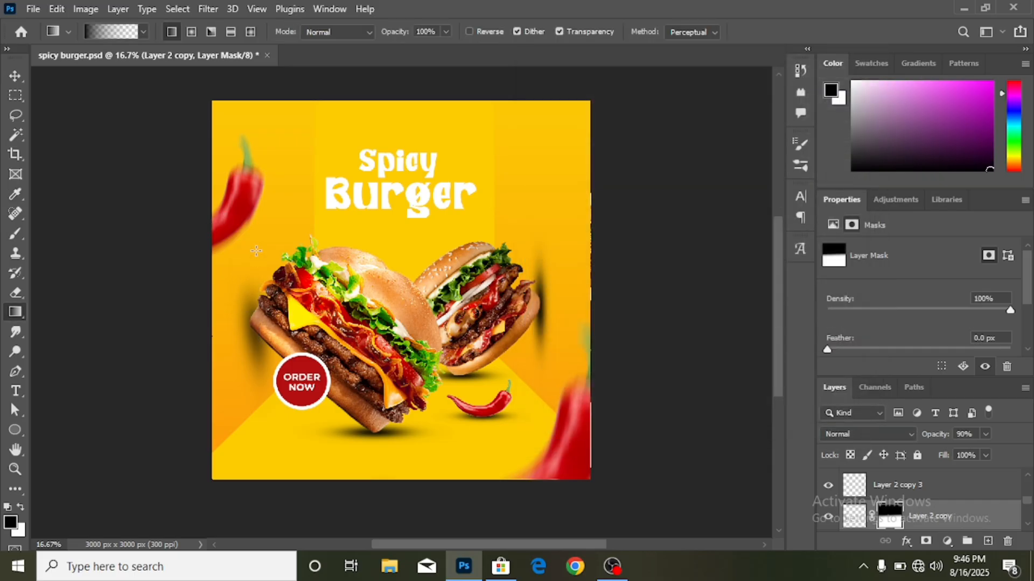
drag(256, 248, 258, 339)
click(15, 75)
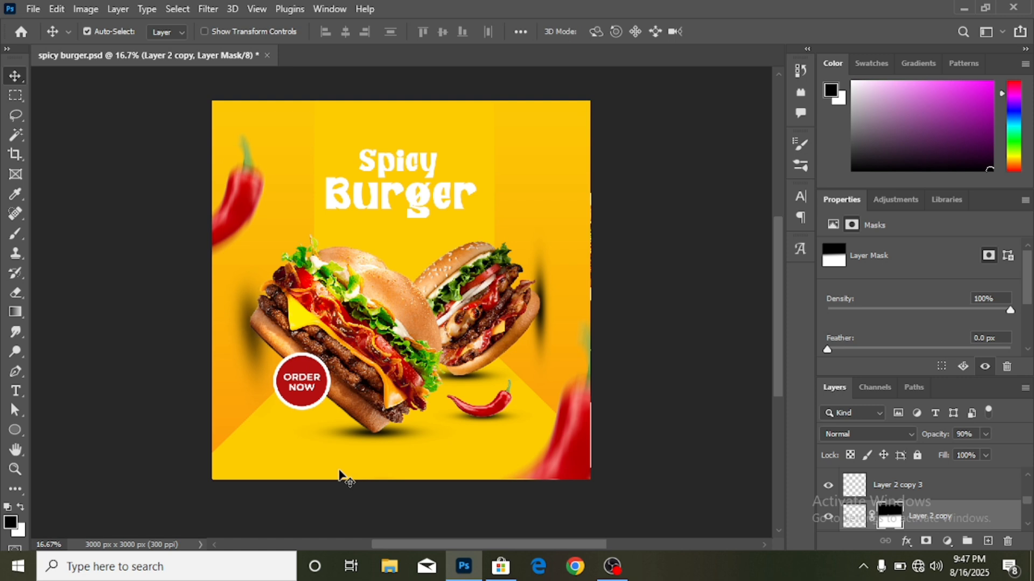
- Replace the old right-burger shadow with a copy of the faded shadow, nudged up and right
scroll(340, 474, down, 3)
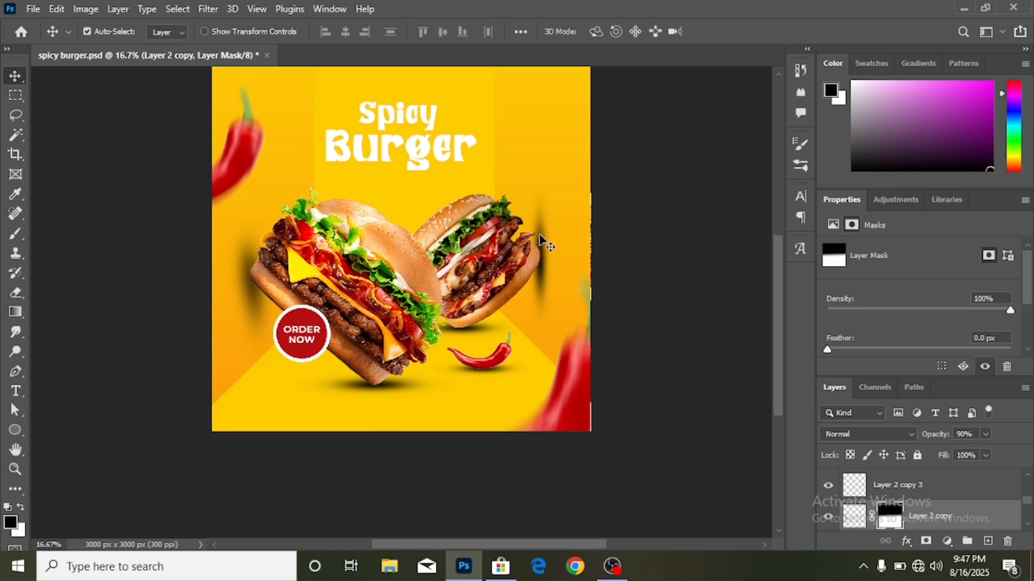
key(ctrl+z)
key(ctrl+z)
key(ctrl+z)
key(ctrl+z)
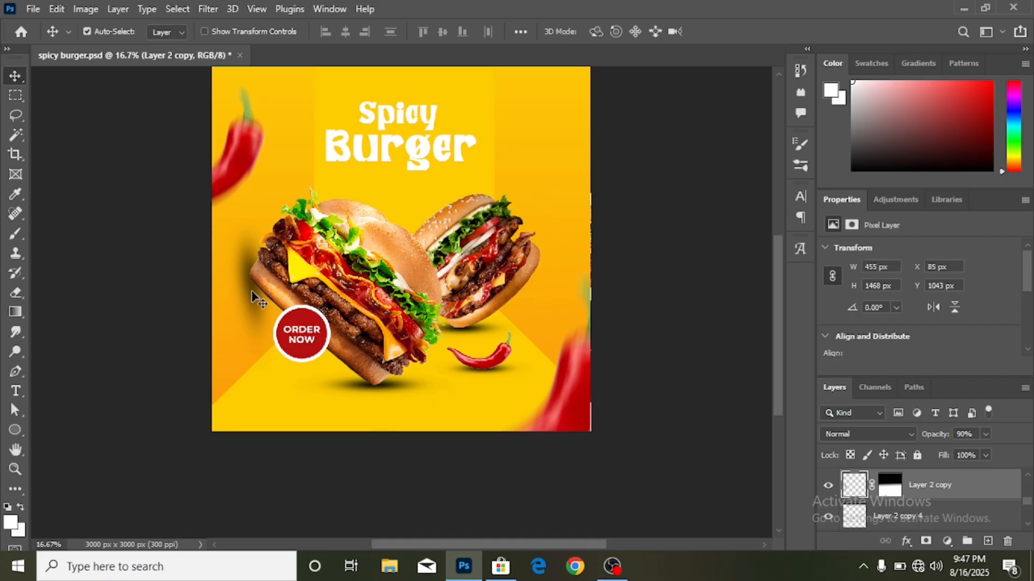
drag(253, 298, 565, 289)
scroll(610, 312, down, 2)
key(Up)
key(Up)
key(Up)
key(Up)
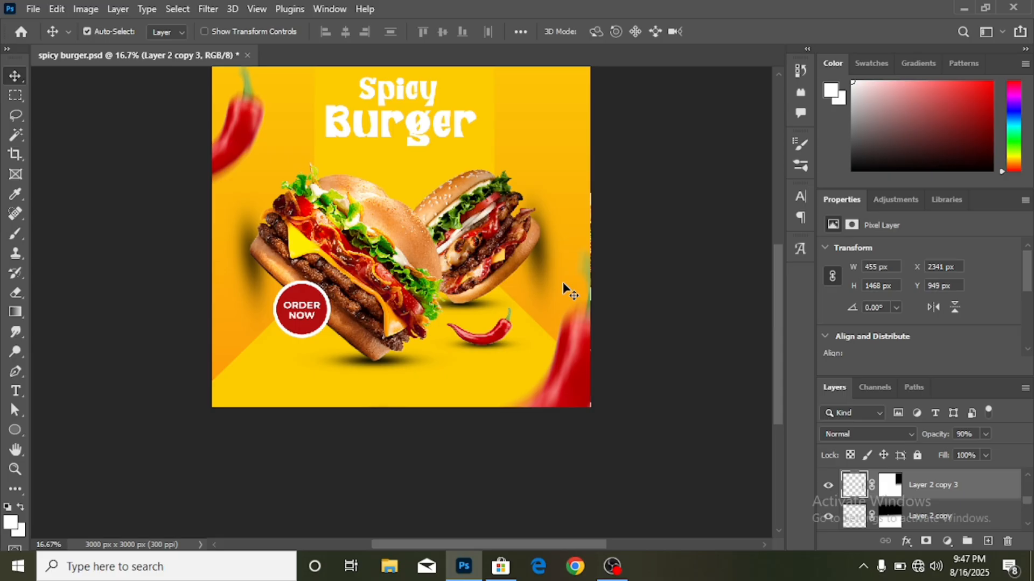
key(Right)
- Fine-tune the left burger's shadow position
click(250, 265)
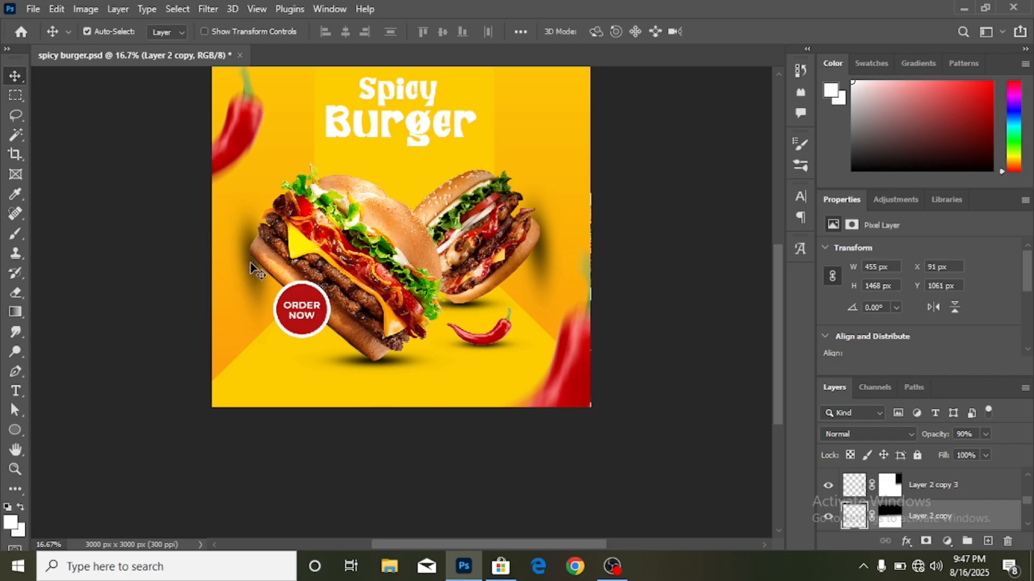
drag(250, 265, 251, 266)
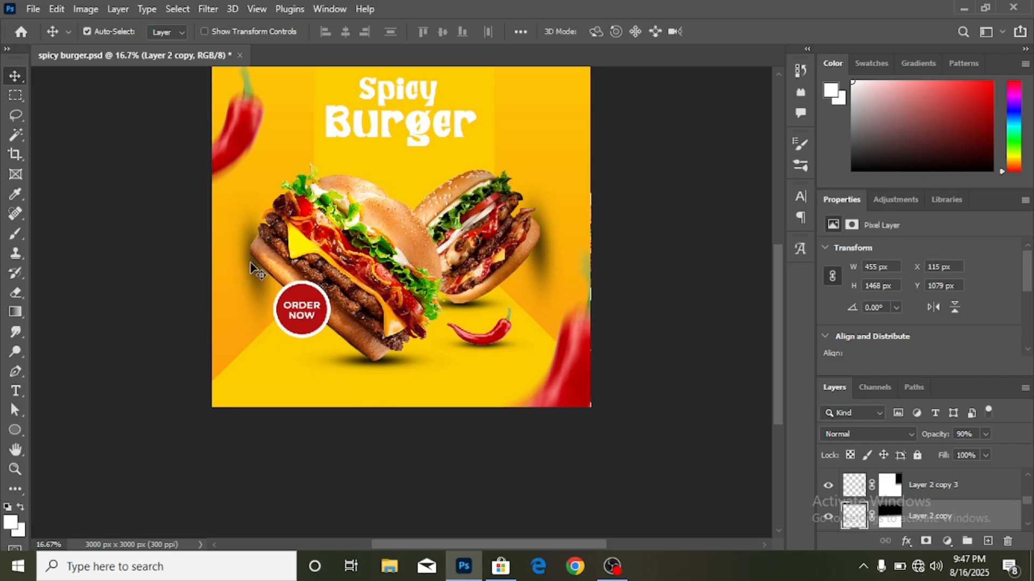
scroll(300, 346, down, 1)
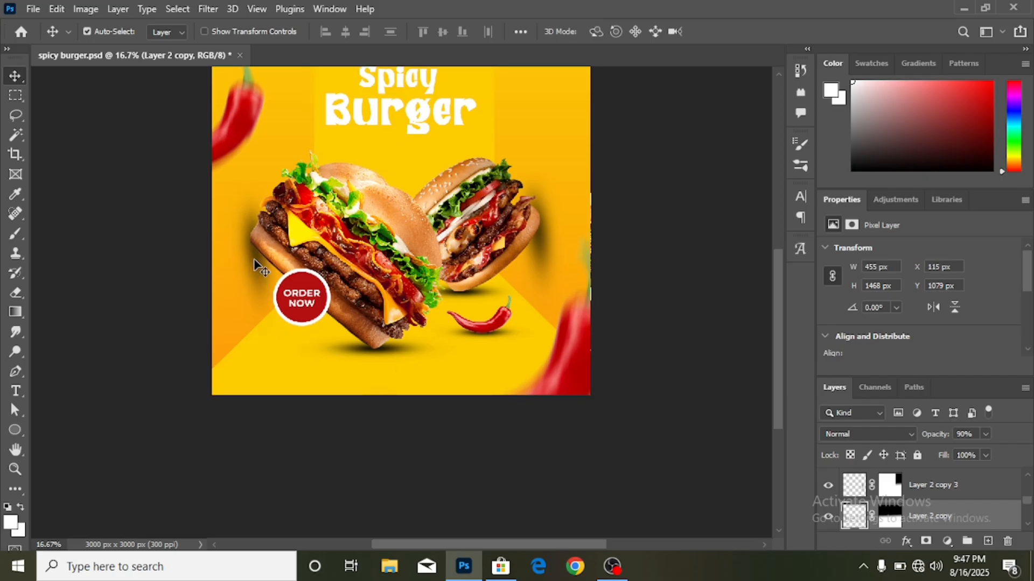
drag(255, 264, 254, 264)
scroll(477, 324, up, 3)
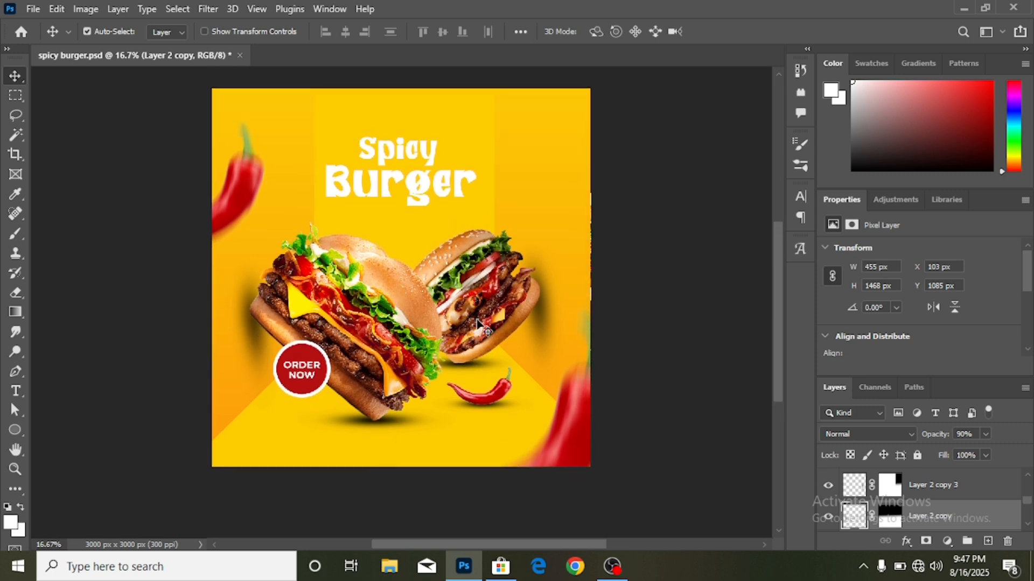
drag(481, 326, 480, 326)
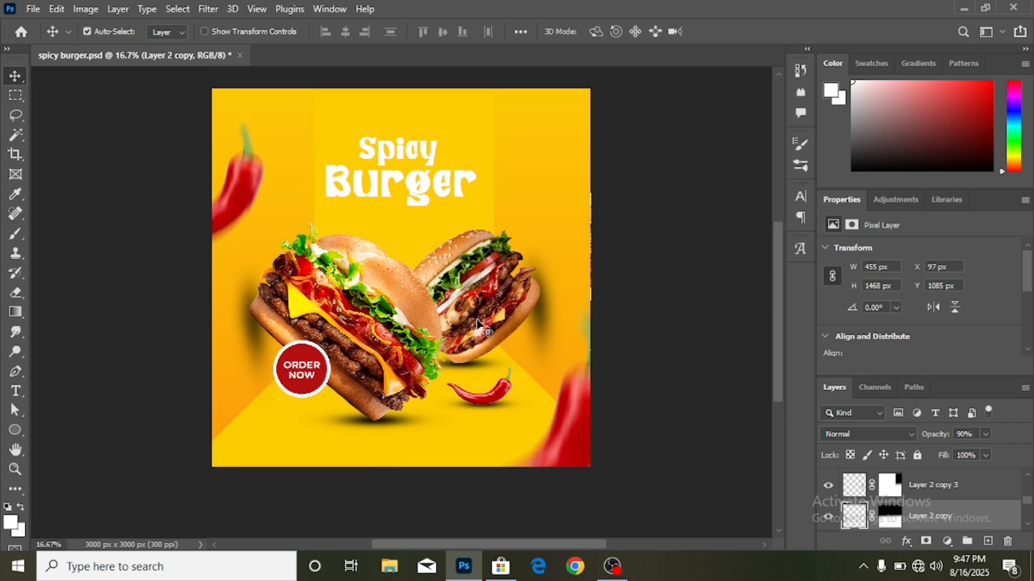
- Set both burger shadow layers to 100% opacity
click(987, 434)
drag(985, 452, 1017, 456)
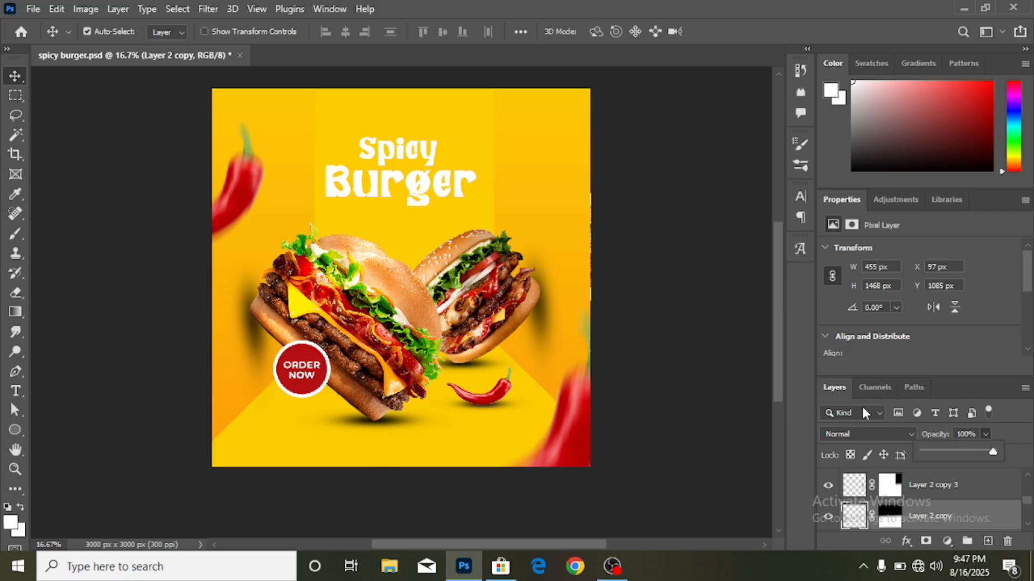
click(555, 325)
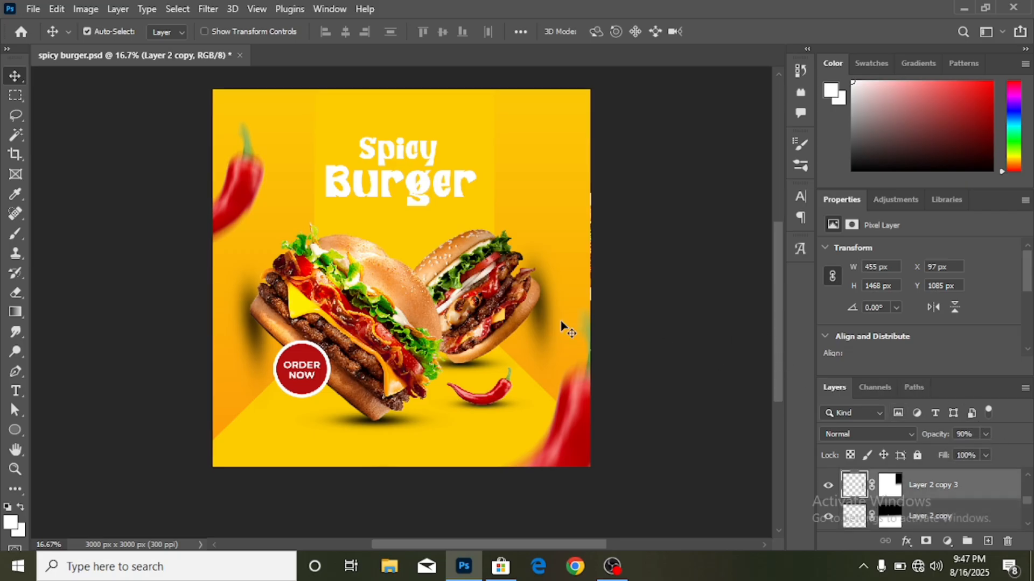
click(986, 434)
drag(988, 453, 1011, 457)
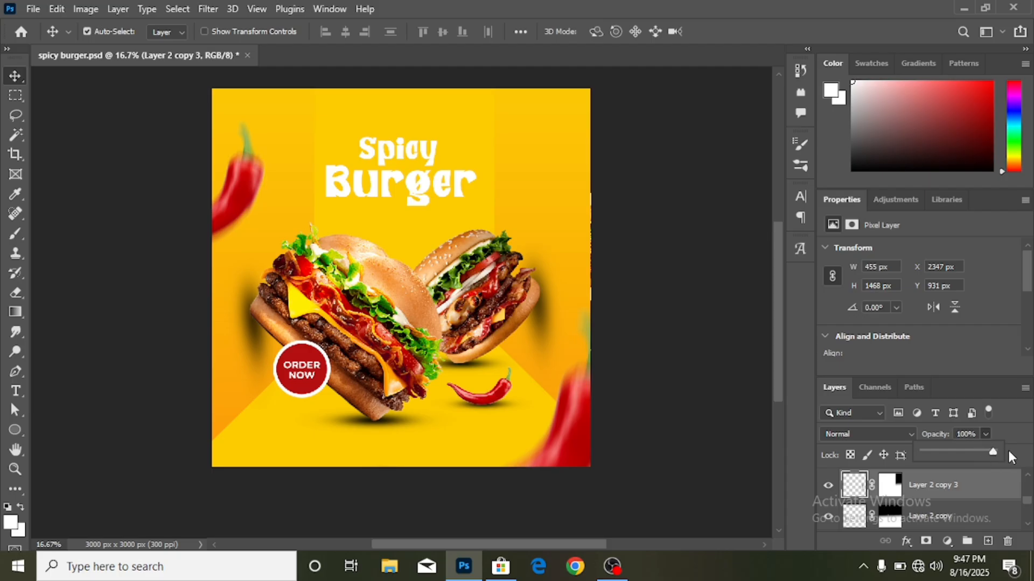
scroll(693, 370, down, 1)
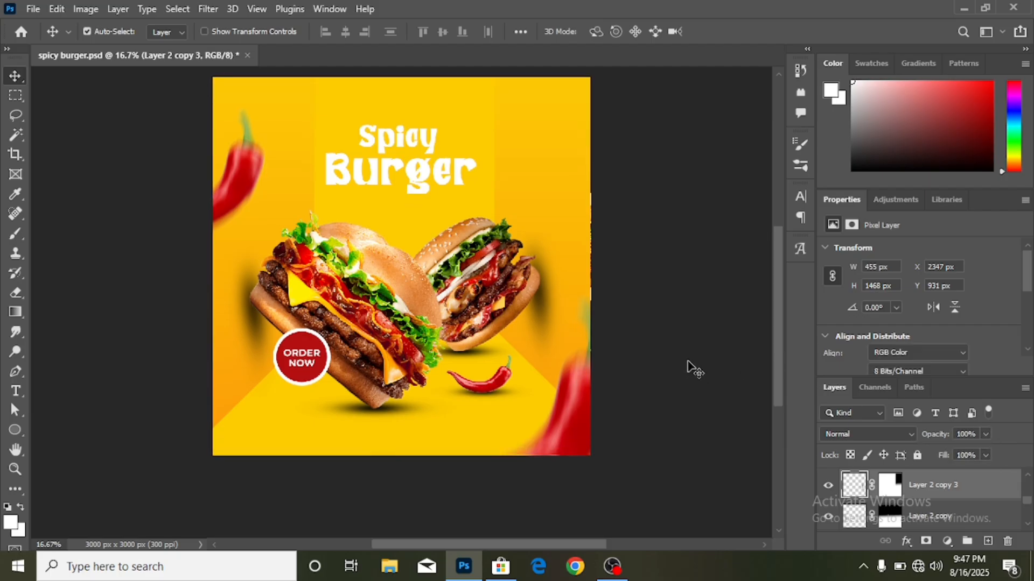
click(693, 371)
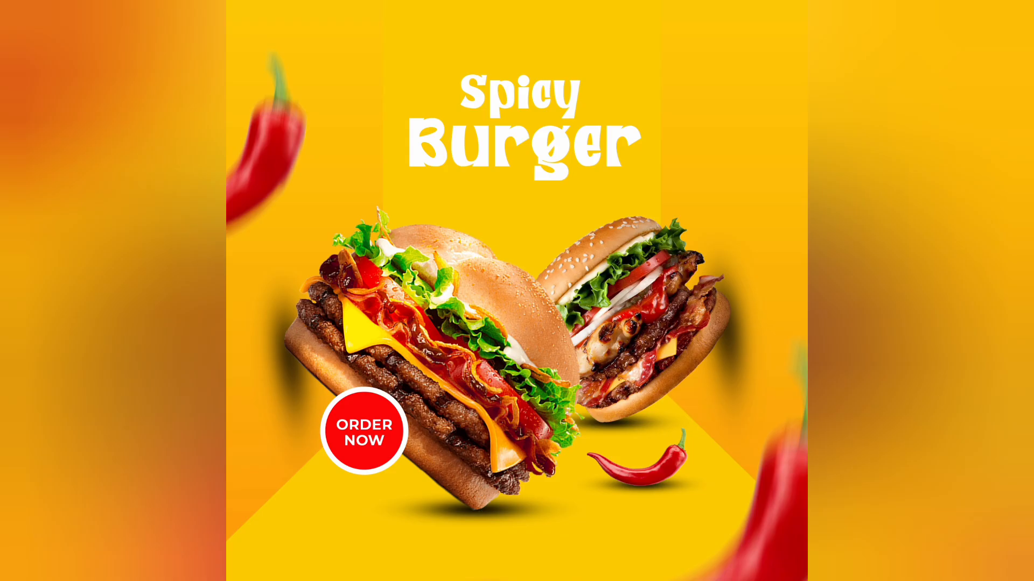